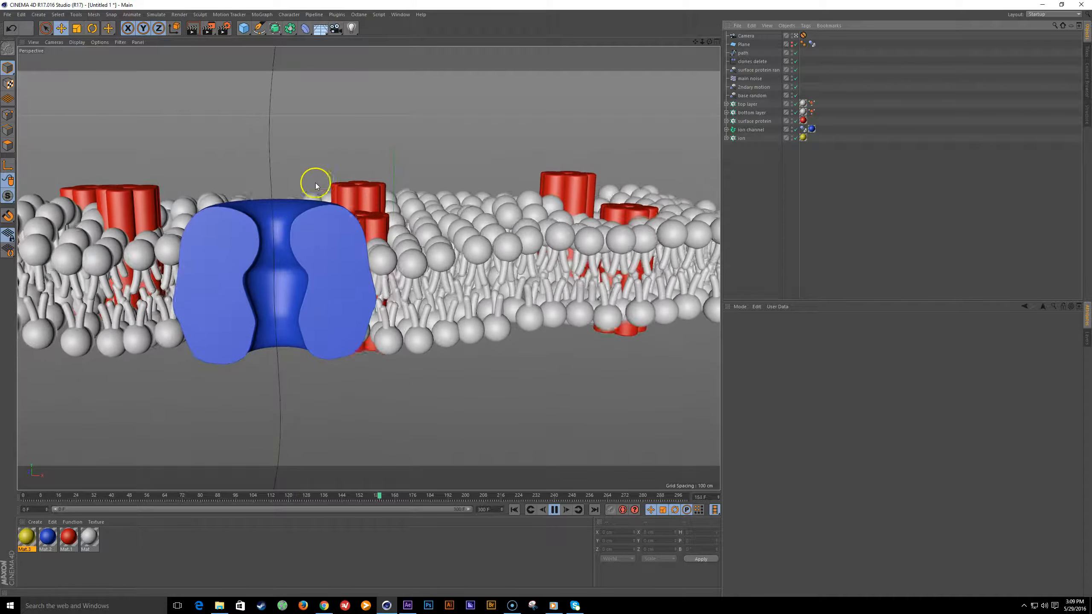
- Stop the scene's playback, watch part of the Cell_Membrane_wSoundX reference video in the media player, and return to Cinema 4D
click(556, 512)
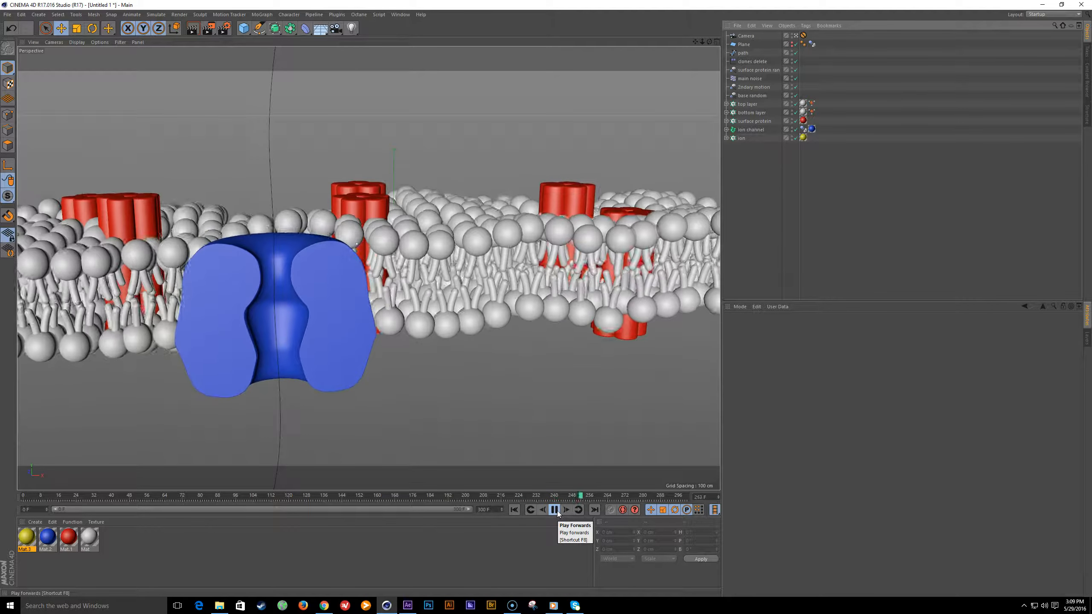
click(554, 605)
click(499, 427)
click(413, 463)
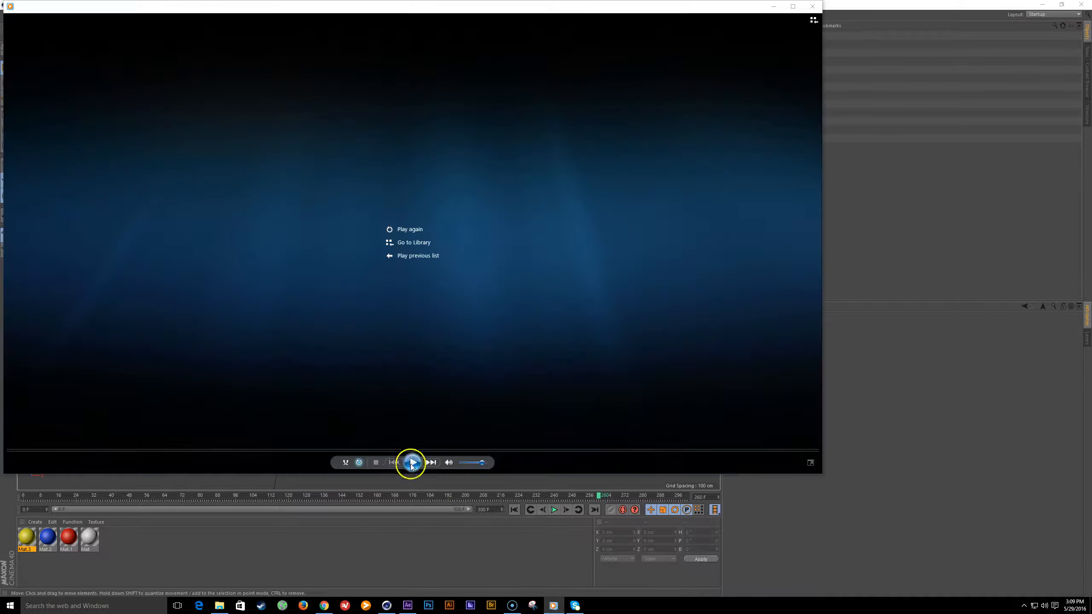
click(477, 464)
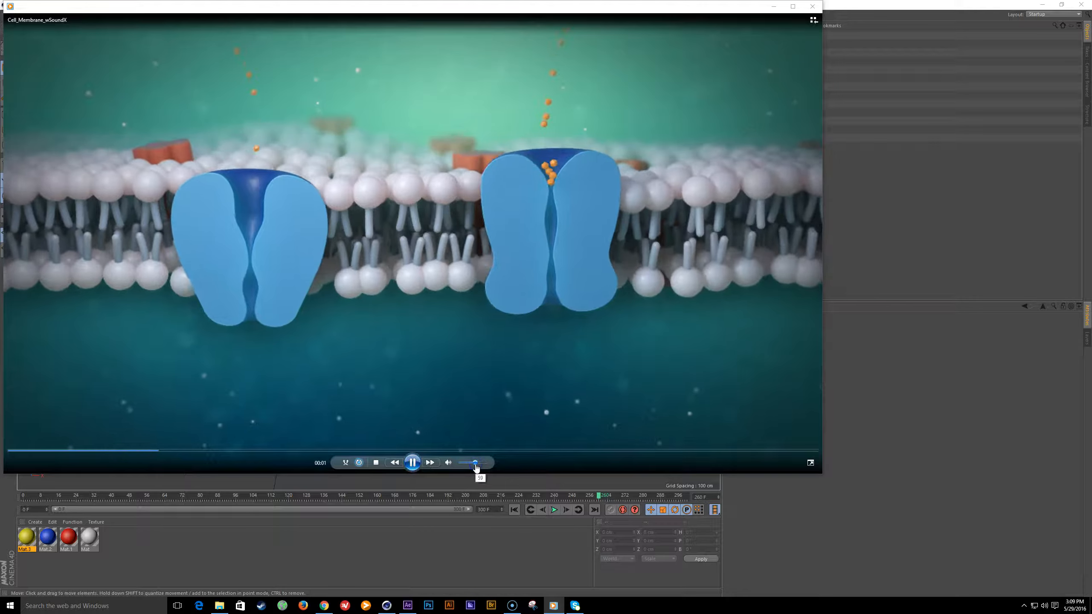
click(379, 458)
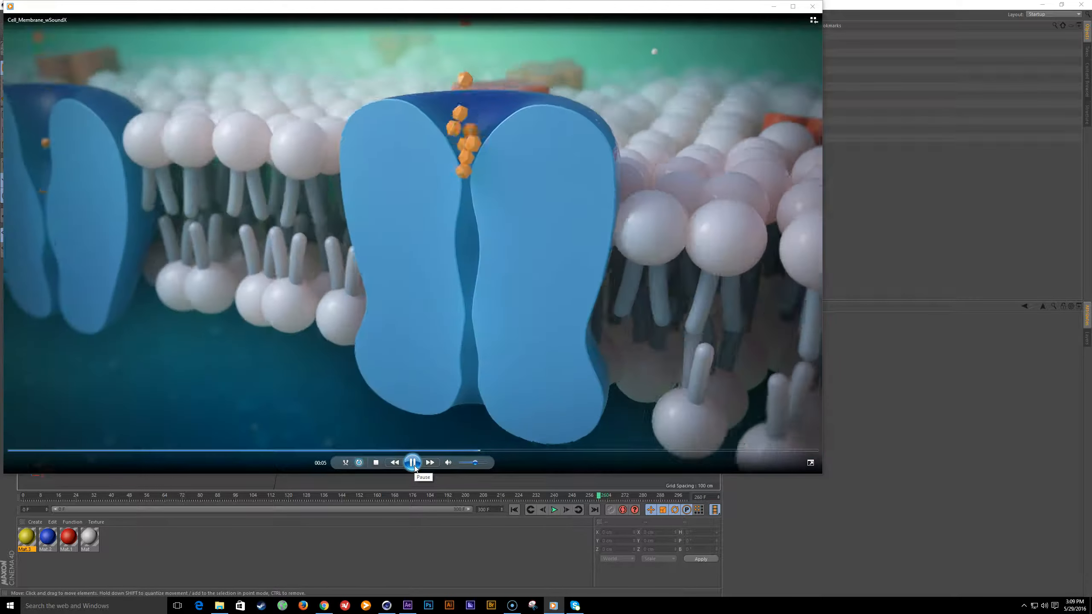
click(750, 366)
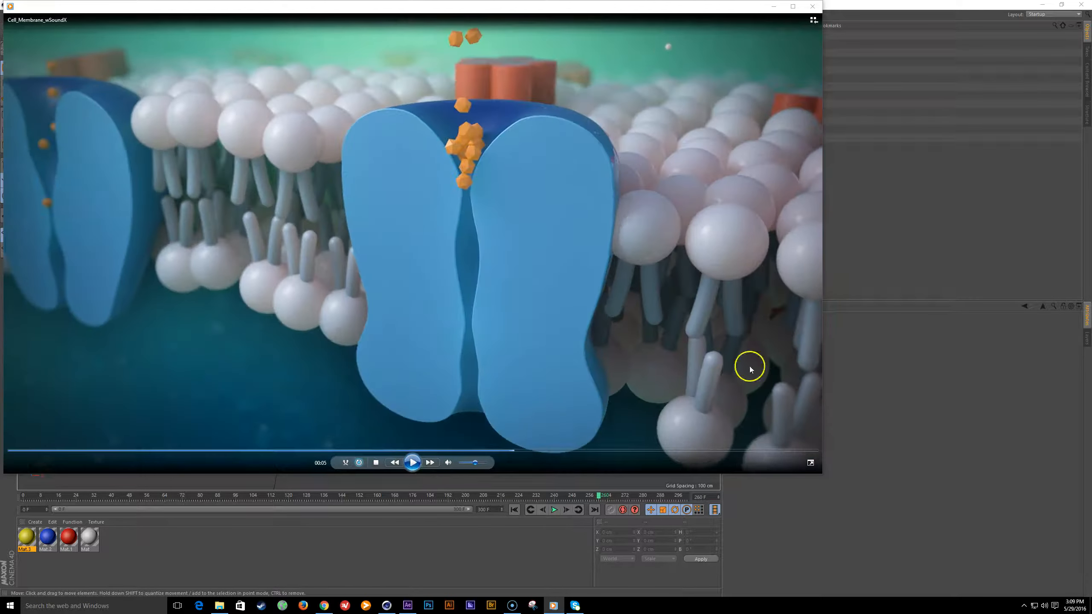
click(874, 290)
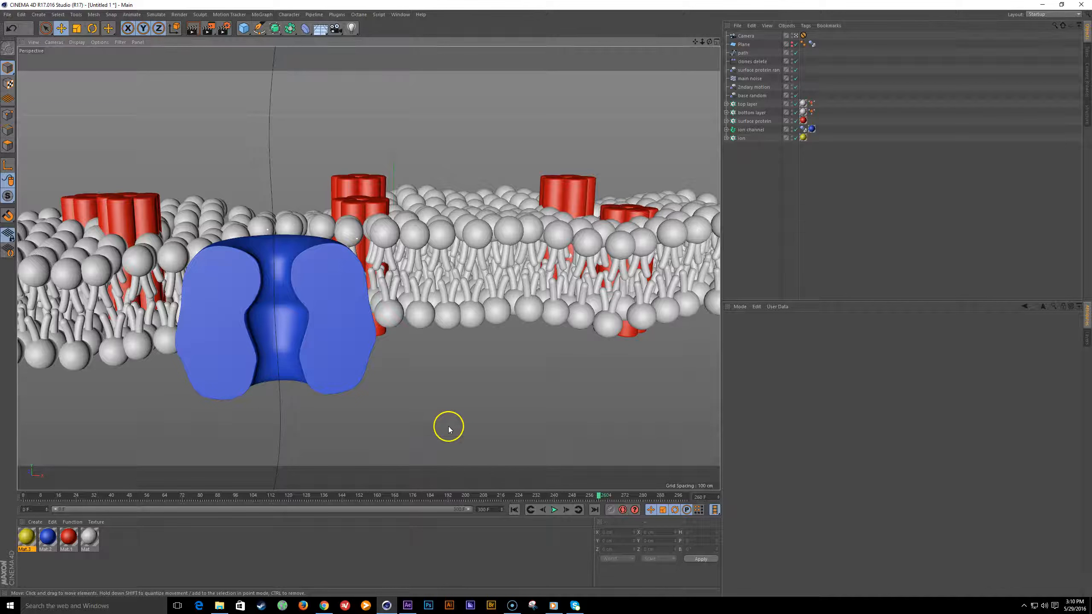
- Render a quick preview of the membrane scene in the perspective view
key(ctrl+r)
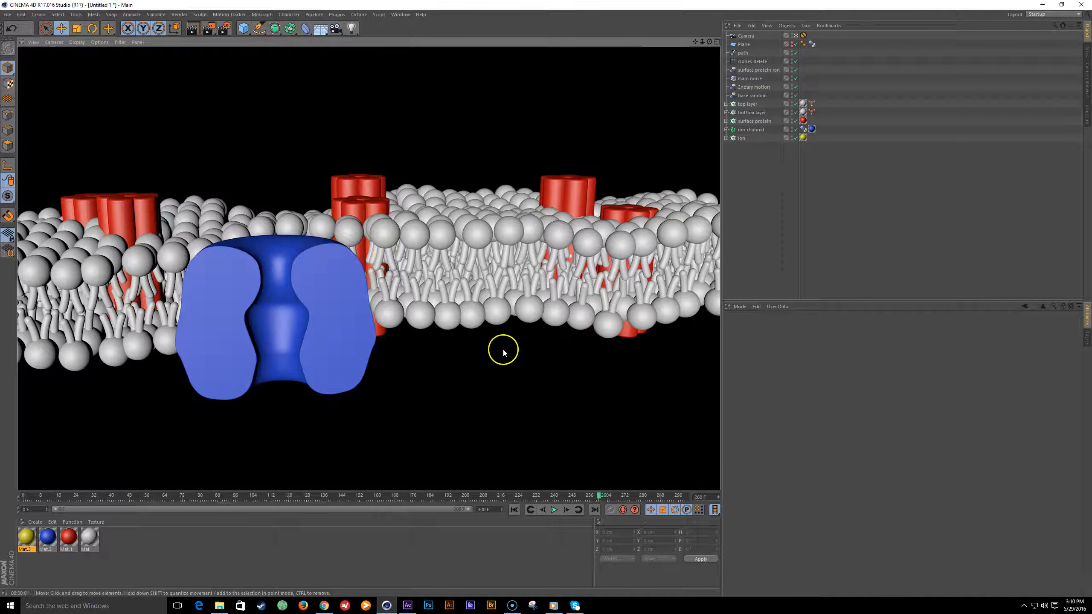
click(932, 222)
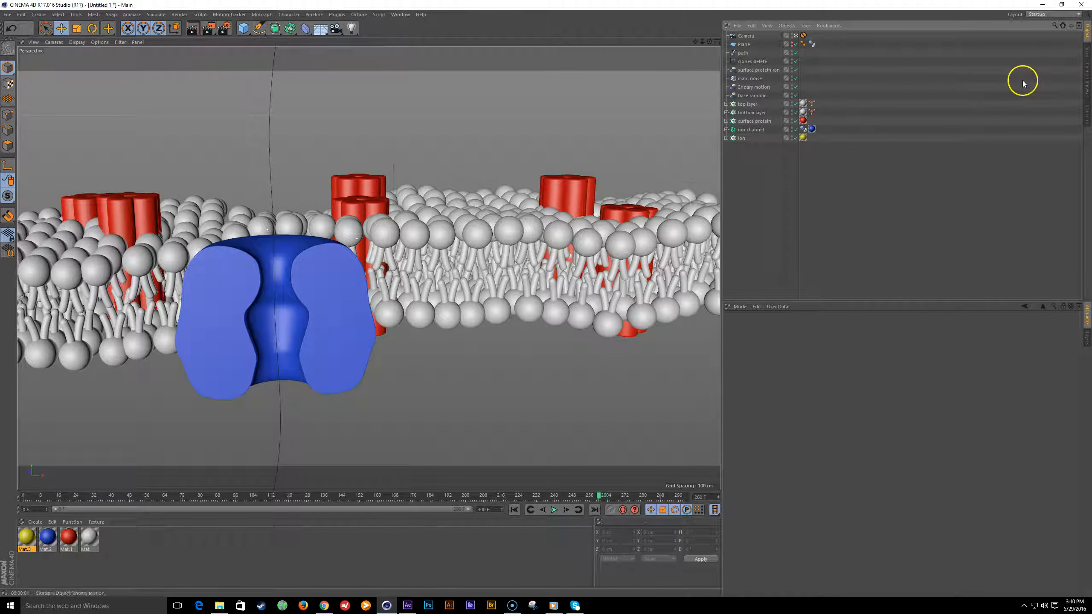
- Open the library of light presets and check the renderer and output entries in the render settings
click(1088, 85)
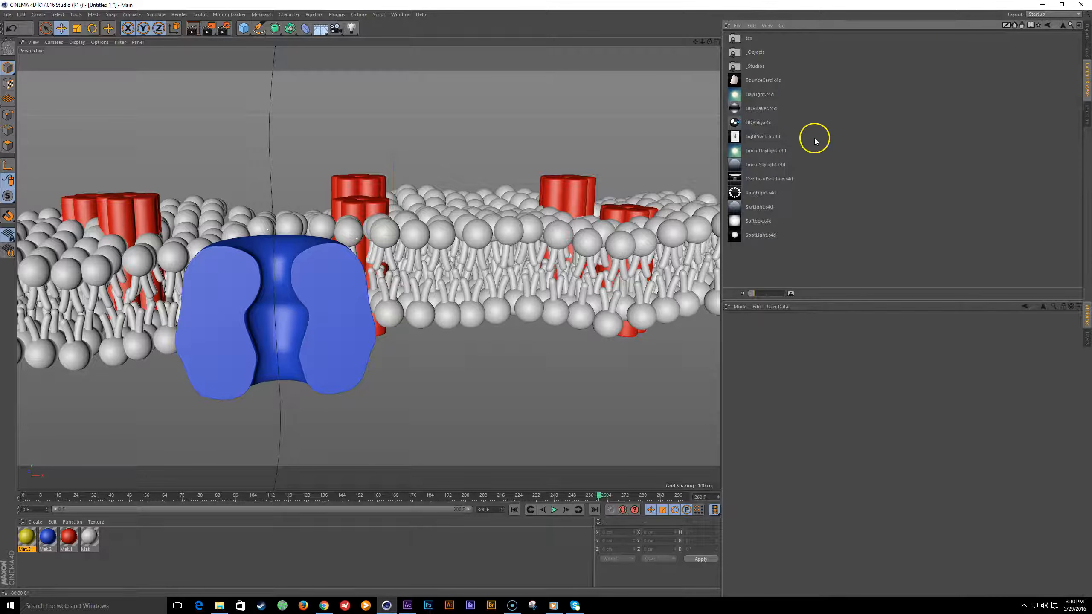
click(223, 29)
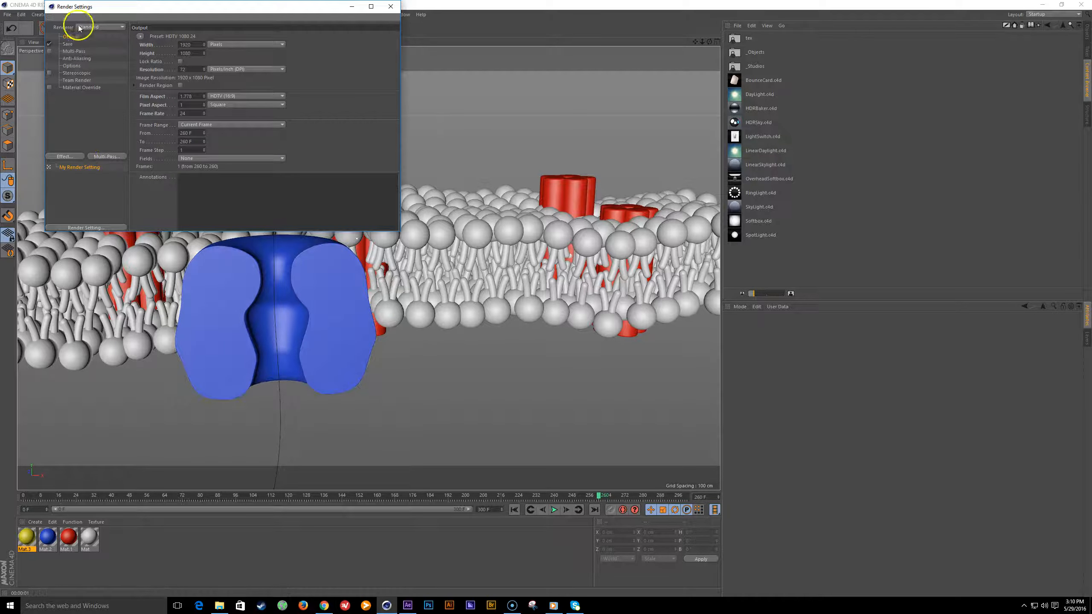
drag(115, 17, 137, 133)
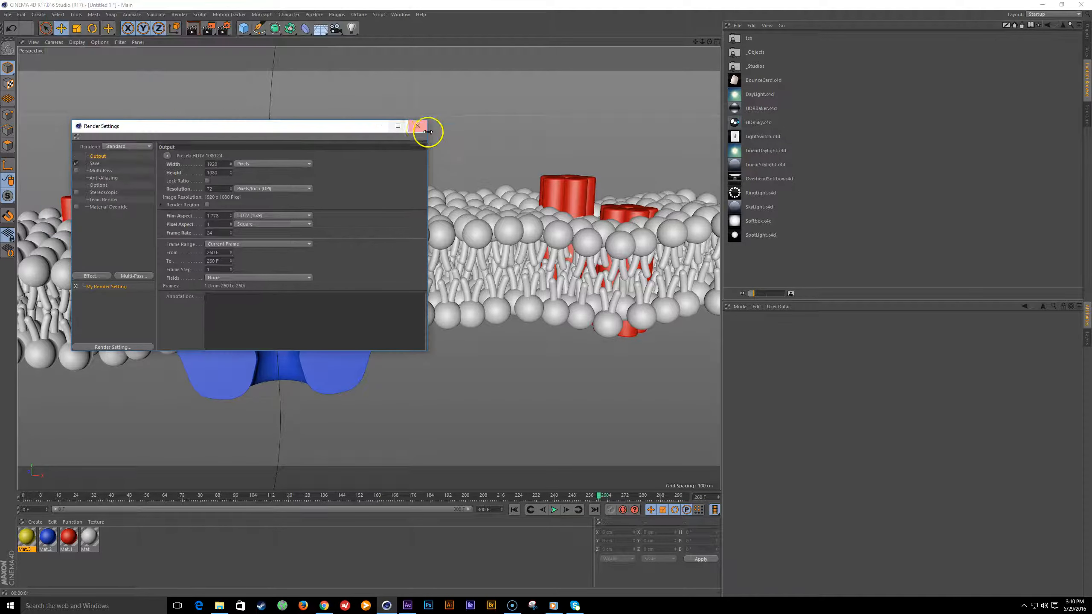
click(418, 123)
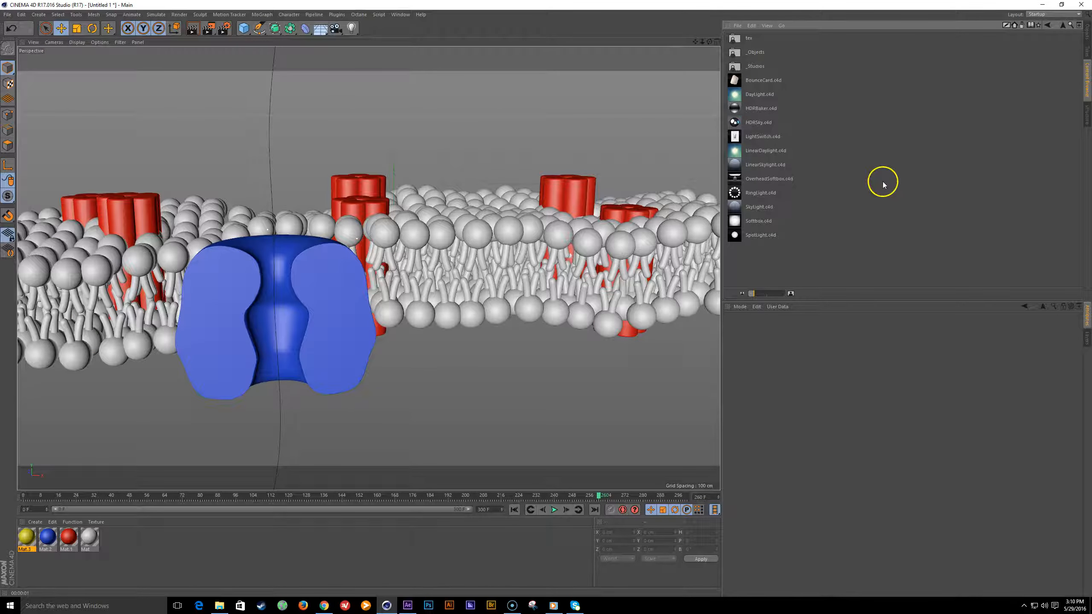
- Add the LinearSkylight.c4d preset to the scene and show the new light's SkyLight Controls
double_click(766, 165)
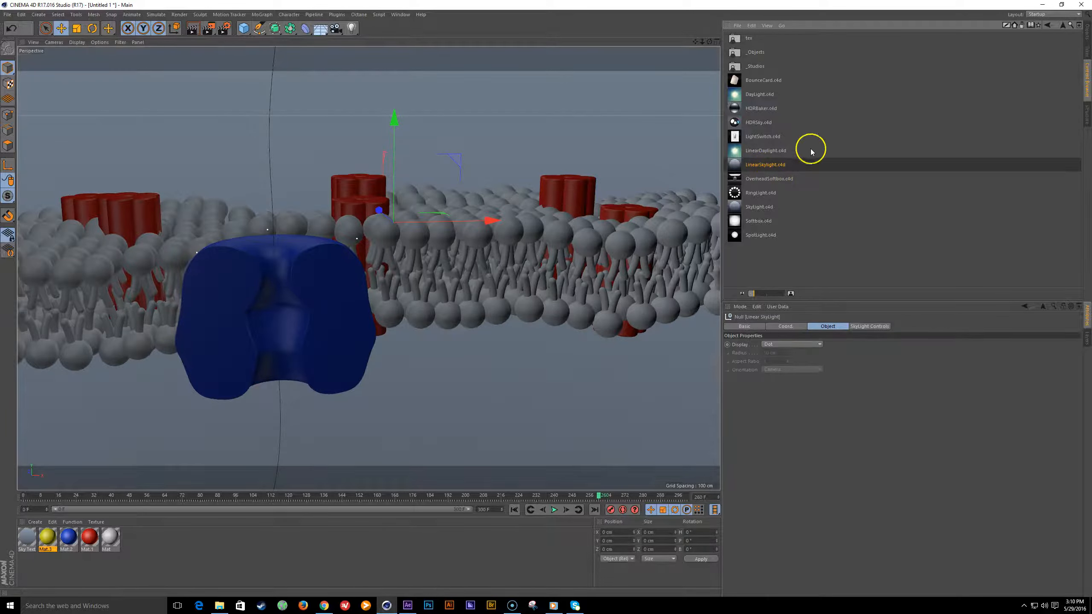
click(1087, 39)
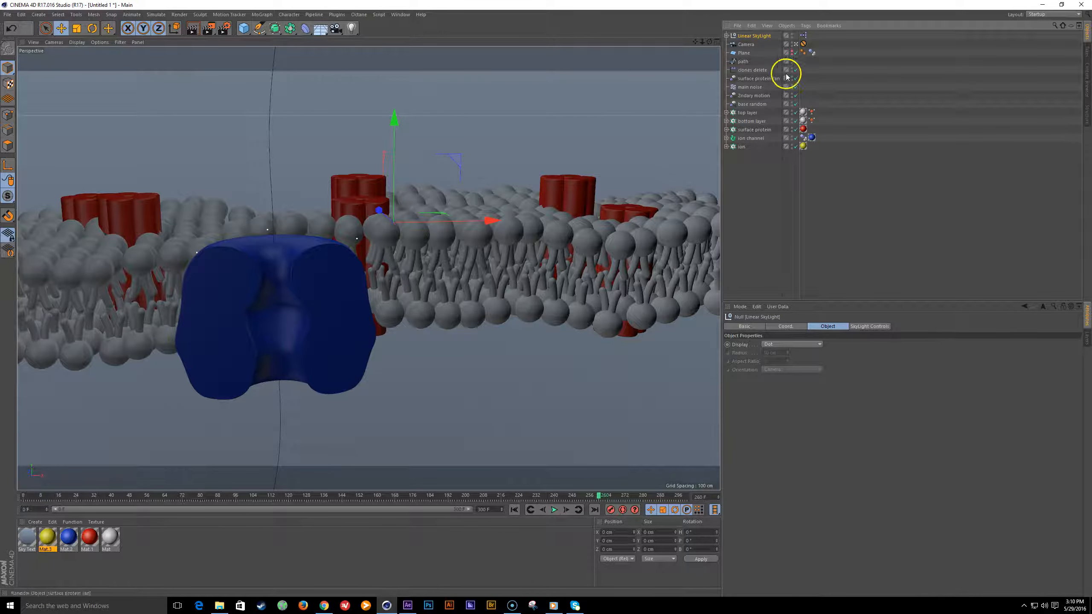
click(869, 328)
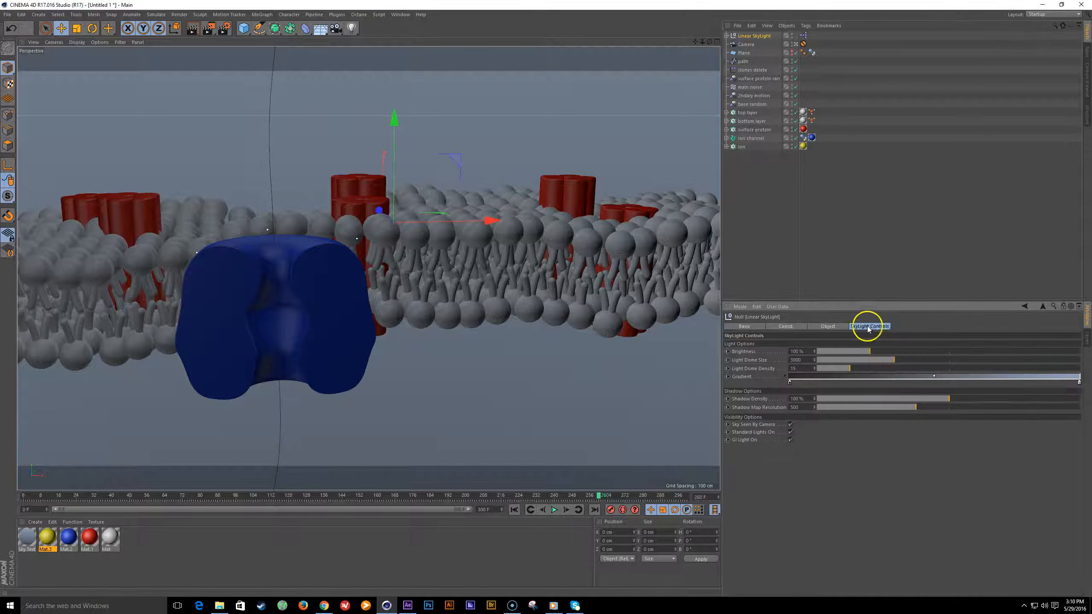
- Check the render settings and their available effects, leaving the effects unchanged and closing the settings
click(224, 27)
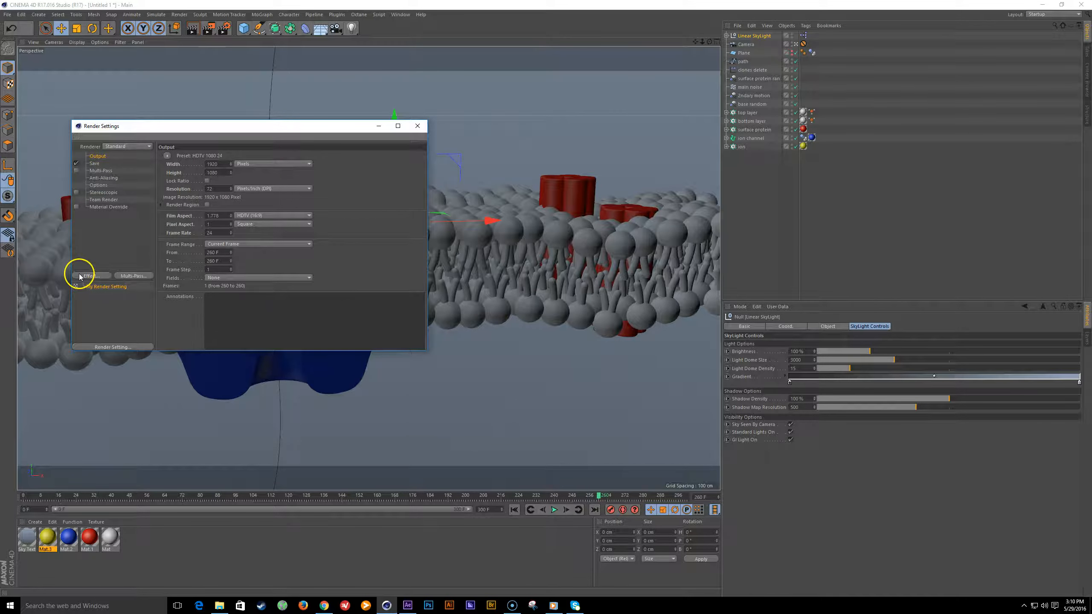
click(79, 277)
click(90, 231)
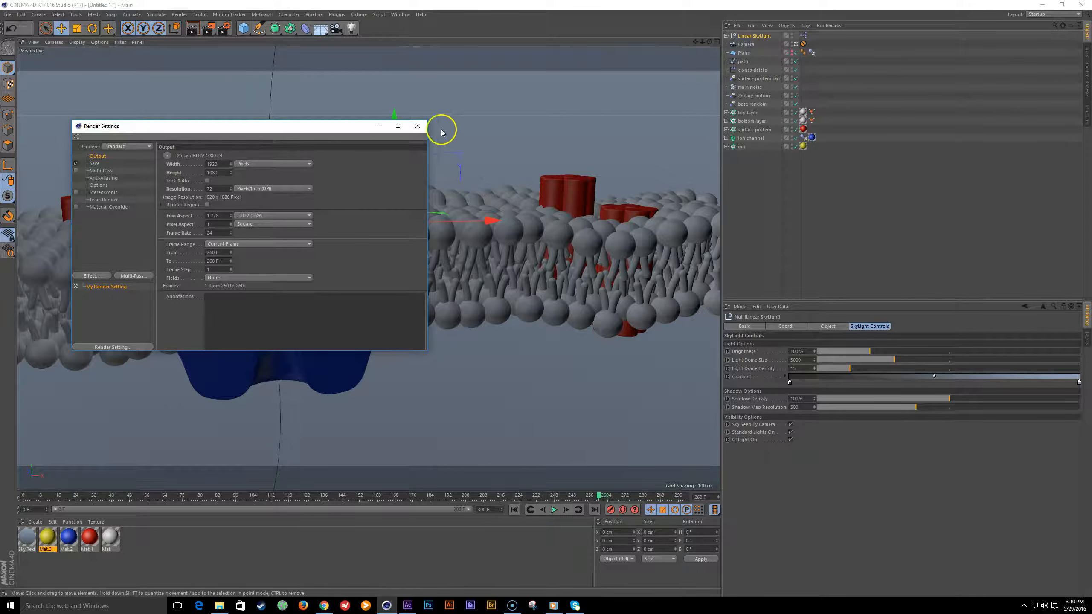
click(418, 125)
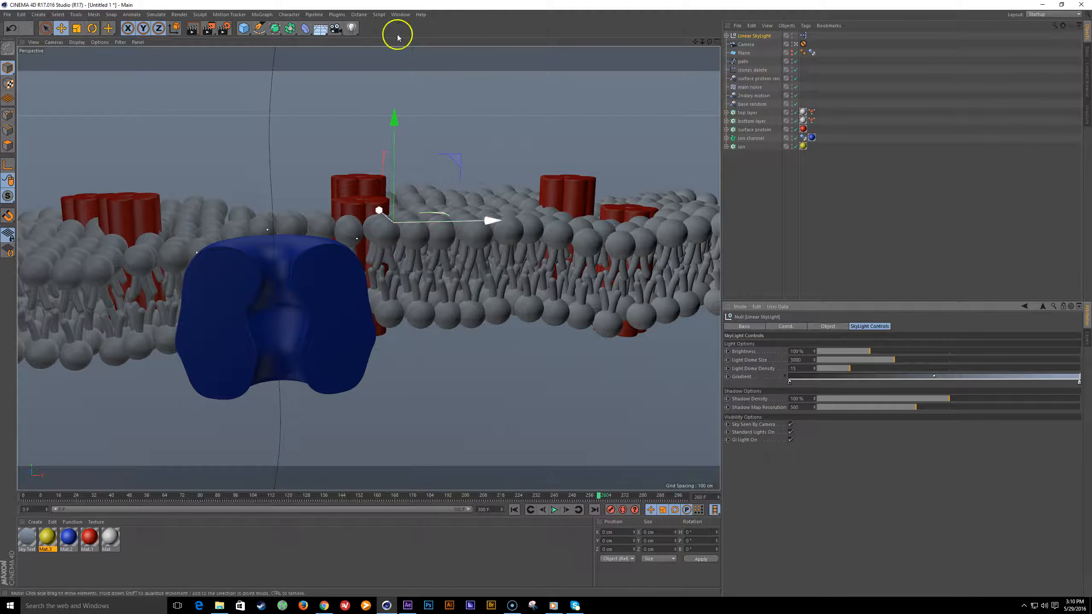
click(224, 27)
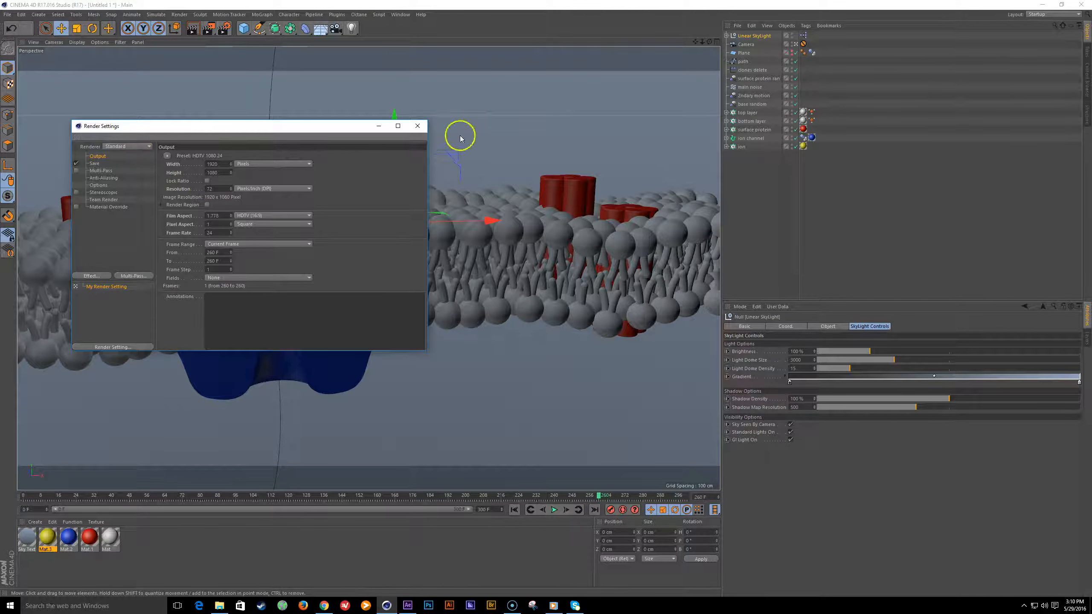
click(414, 127)
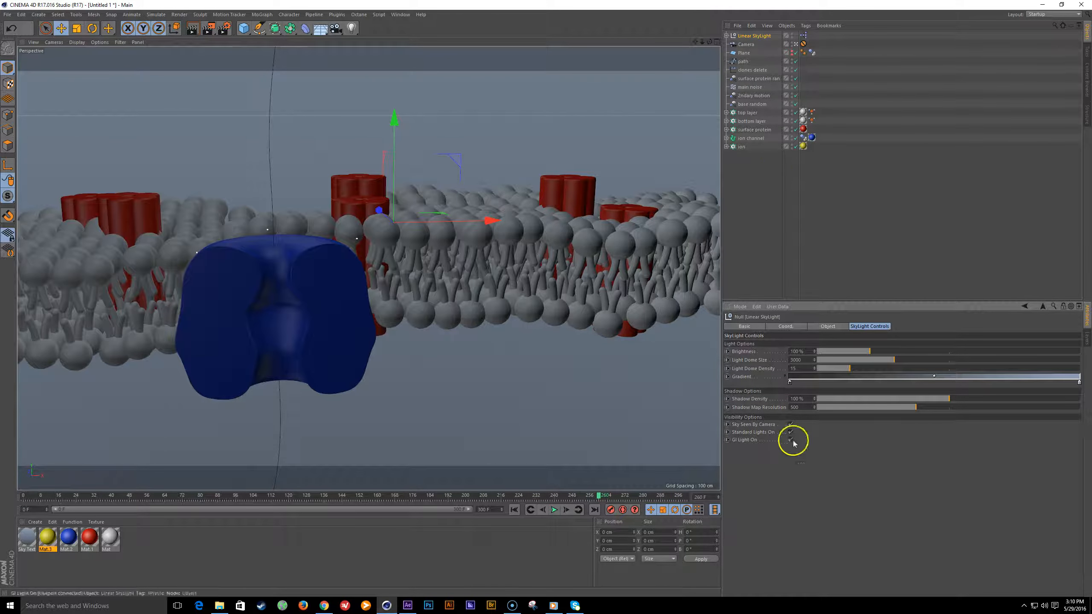
- Change the start colour of the Linear SkyLight's gradient to a medium blue
double_click(789, 382)
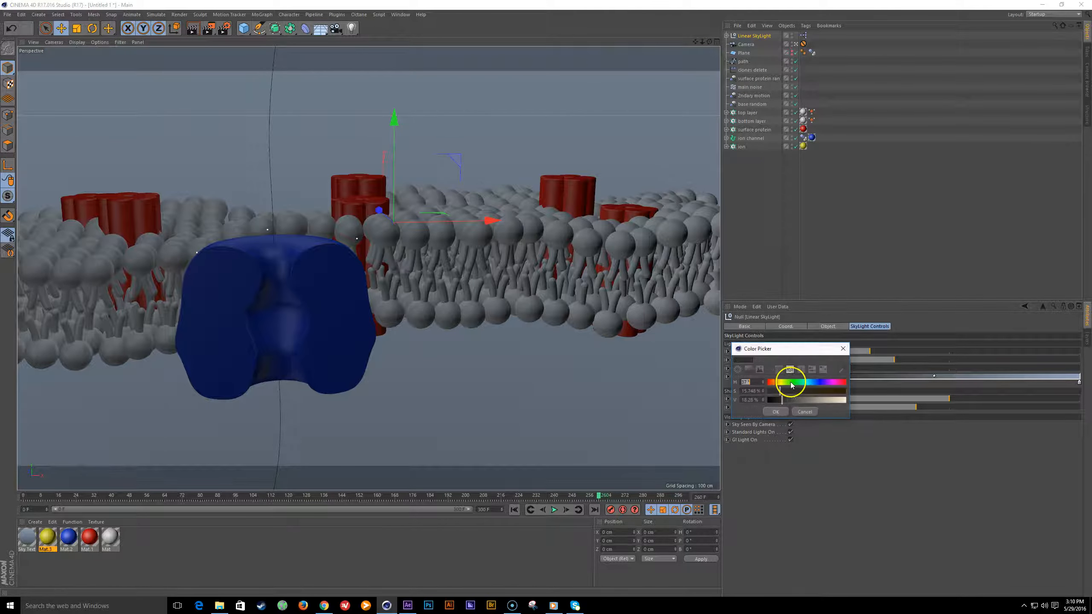
click(819, 383)
click(822, 390)
click(805, 400)
click(816, 382)
click(820, 391)
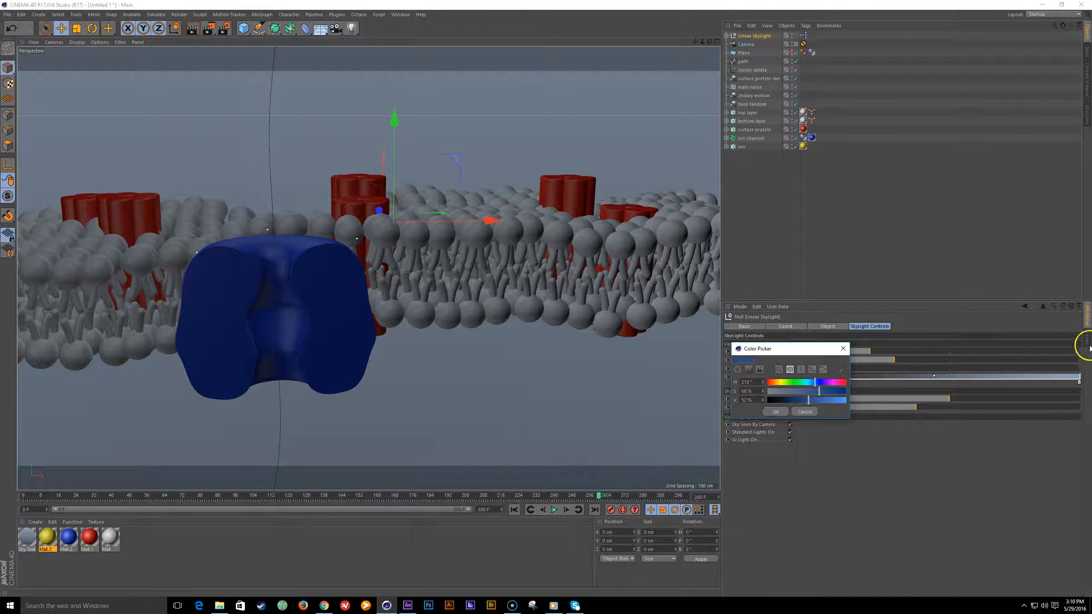
click(771, 411)
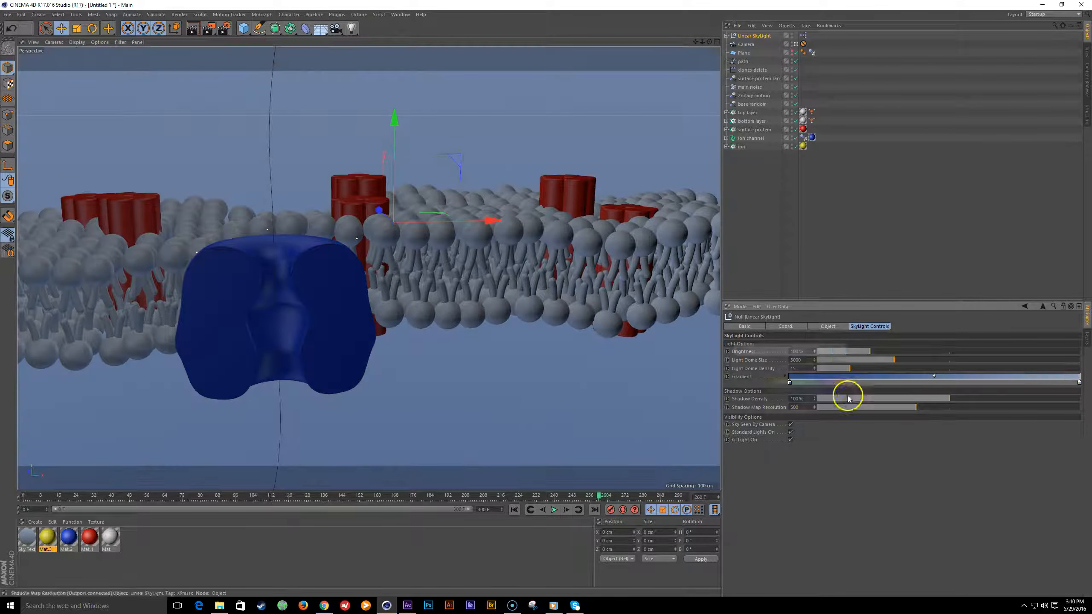
- Change the end colour of the Linear SkyLight's gradient to green with hue 125° and saturation 54%
double_click(1080, 383)
drag(1042, 383, 1029, 382)
drag(1031, 391, 1048, 392)
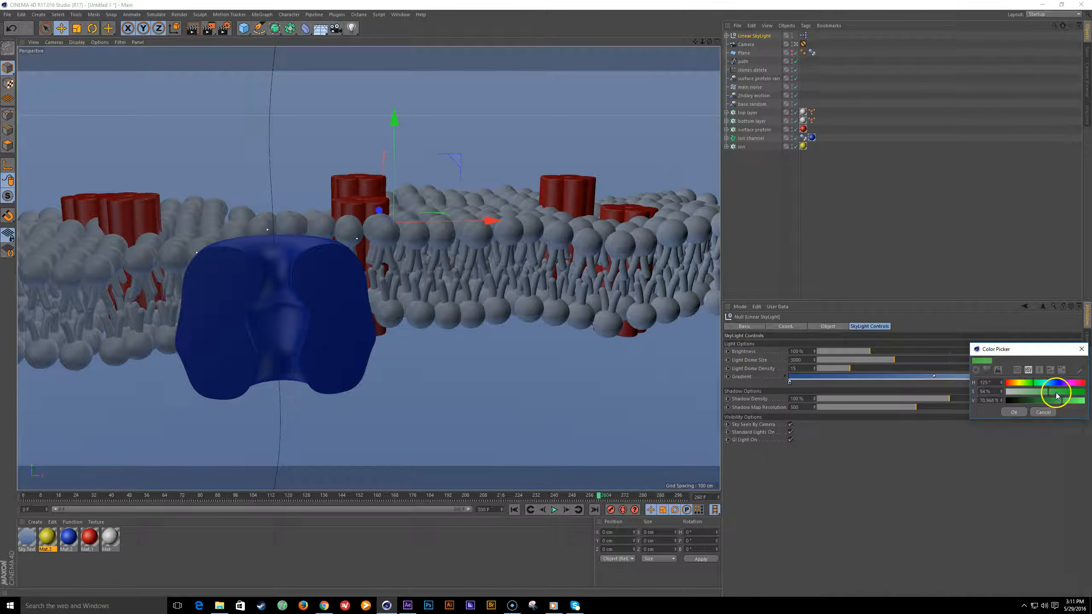
click(1014, 411)
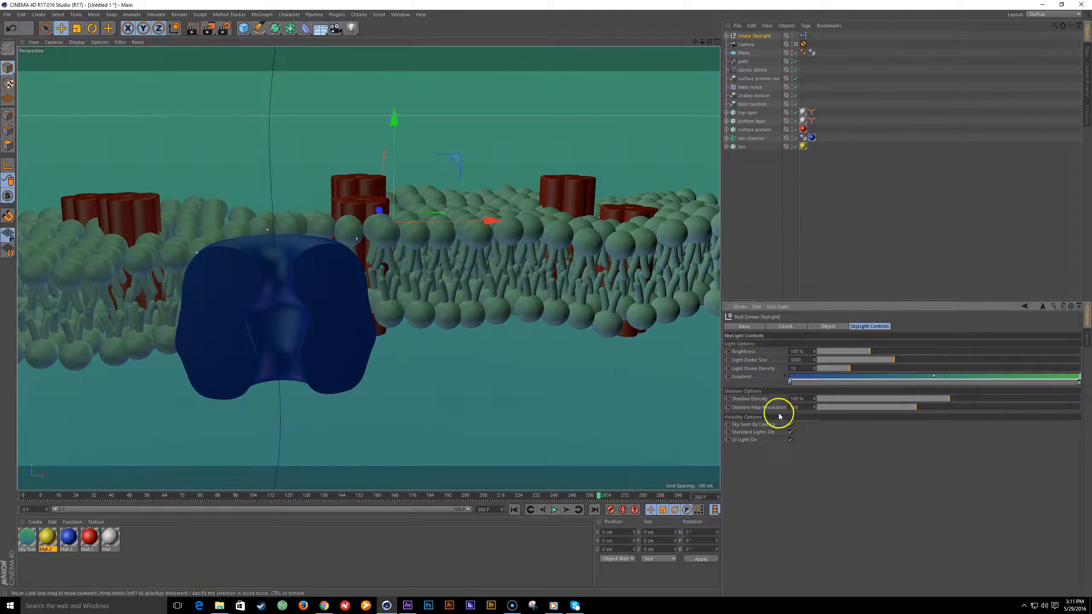
- Turn off Sky Seen By Camera for the Linear SkyLight and render a preview of the scene in the view
click(790, 425)
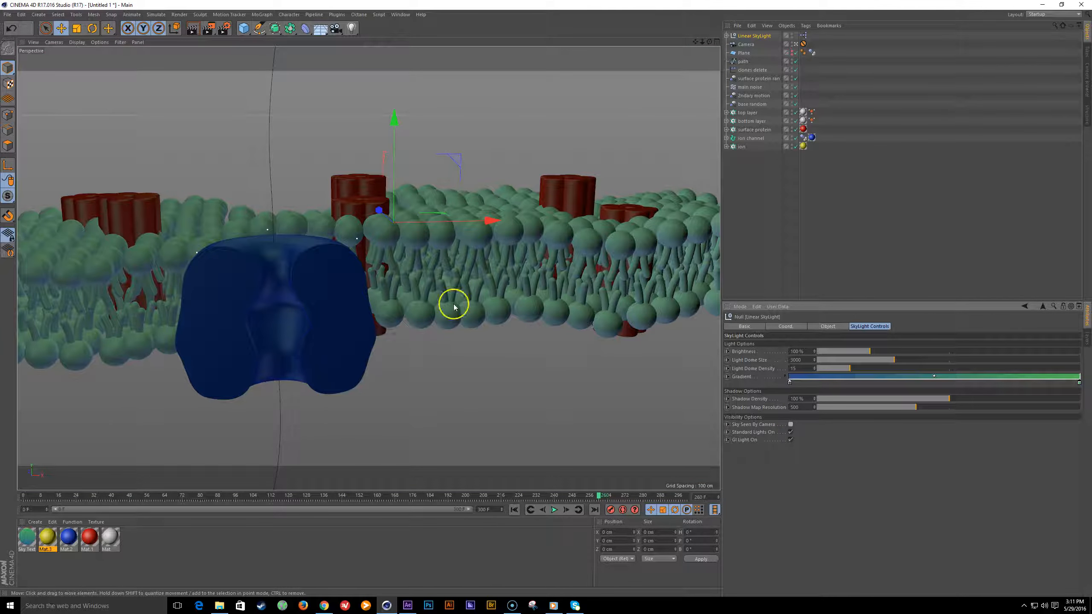
click(453, 395)
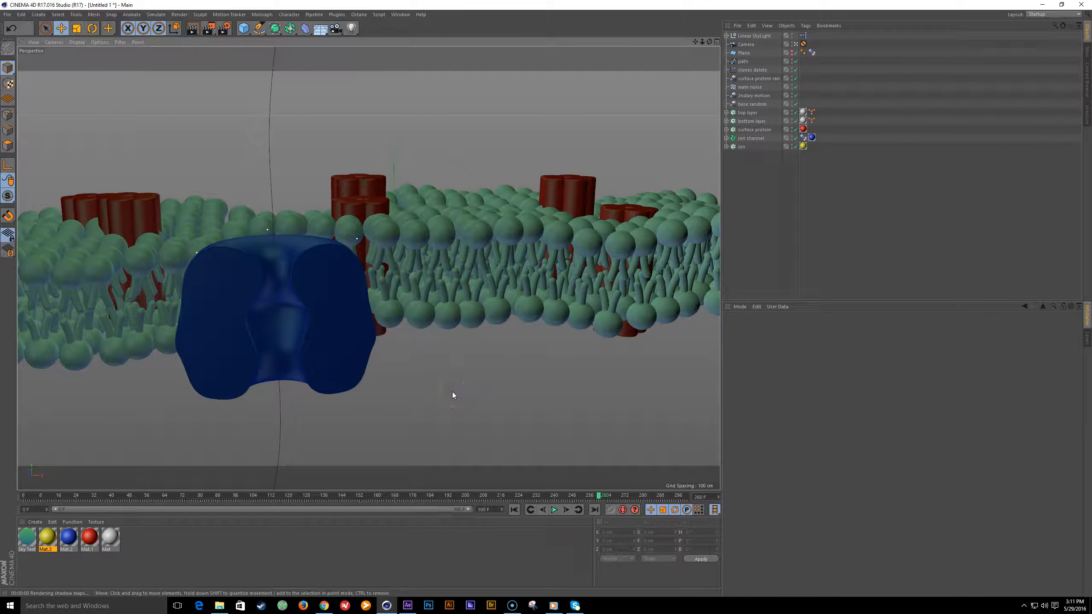
click(451, 385)
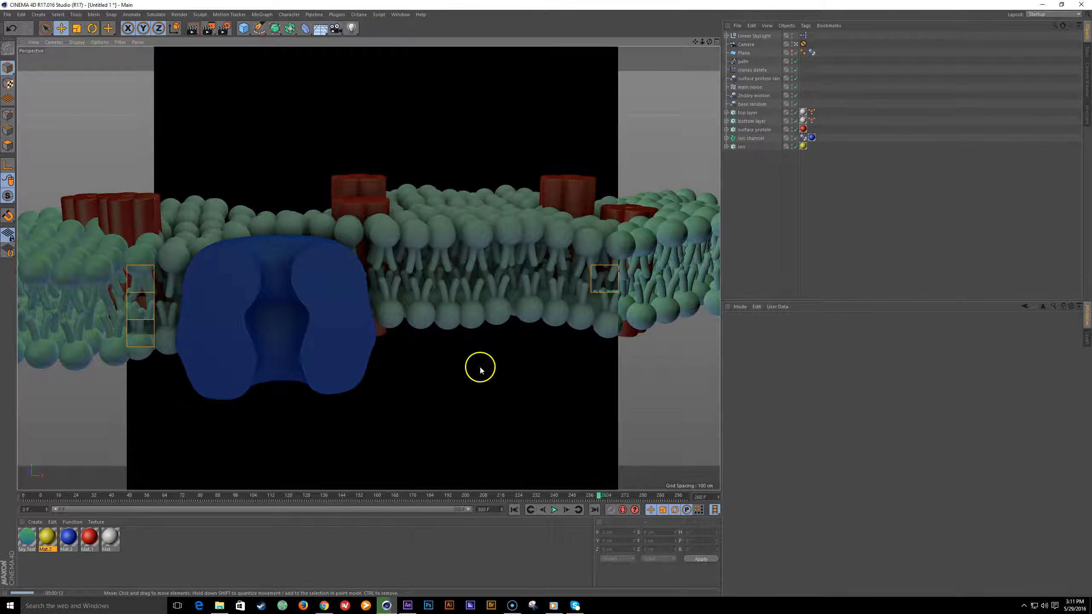
- Stop the render preview and return the timeline to frame 0
click(555, 510)
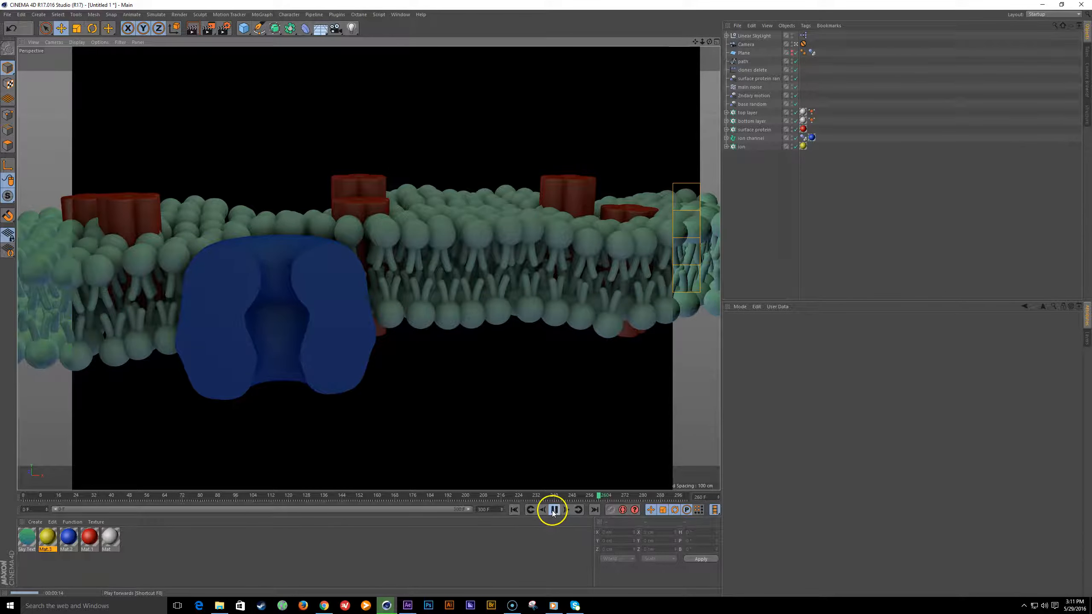
click(554, 509)
key(shift+f)
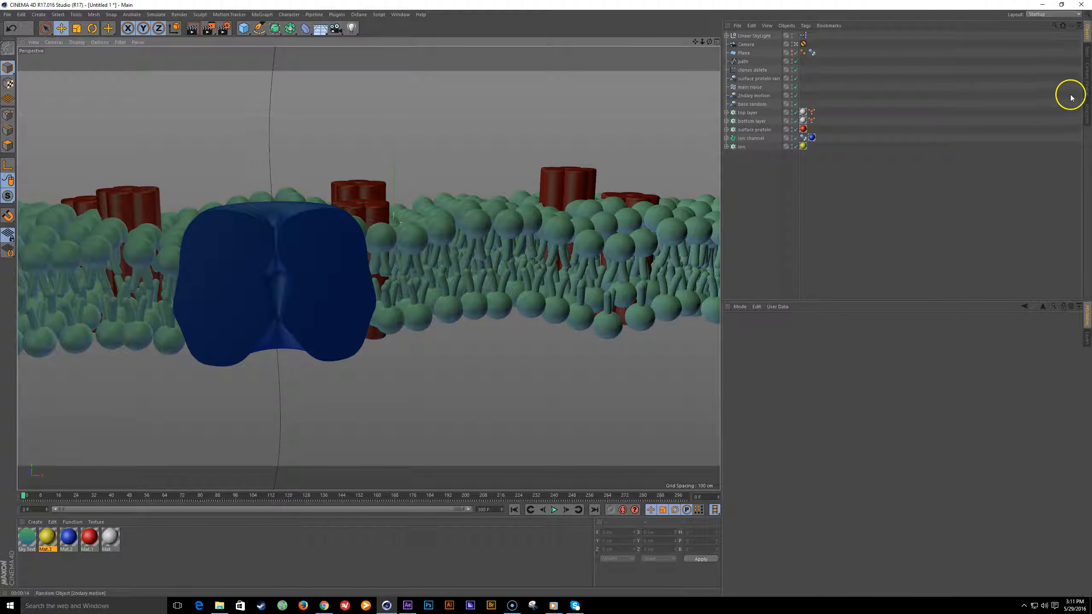
- Add the Softbox.c4d light preset to the scene and return to the scene's object list
click(1084, 81)
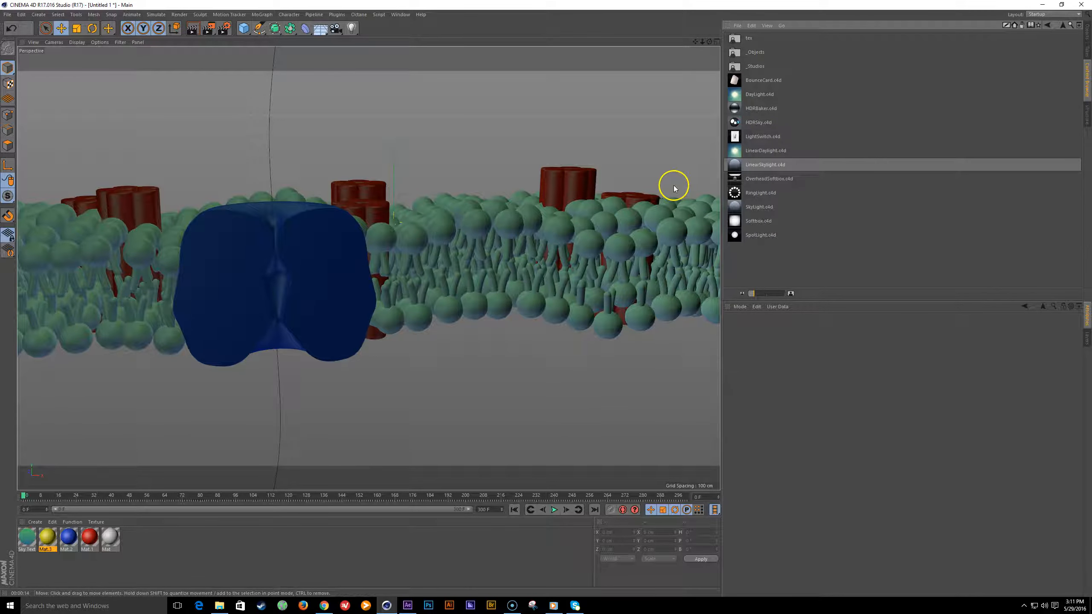
double_click(773, 223)
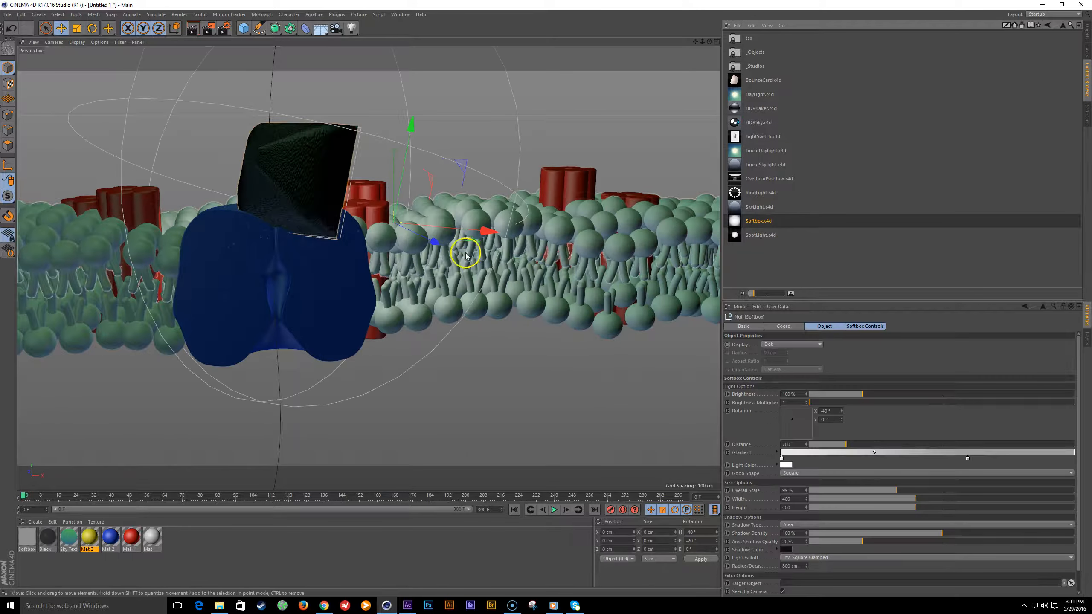
click(1087, 31)
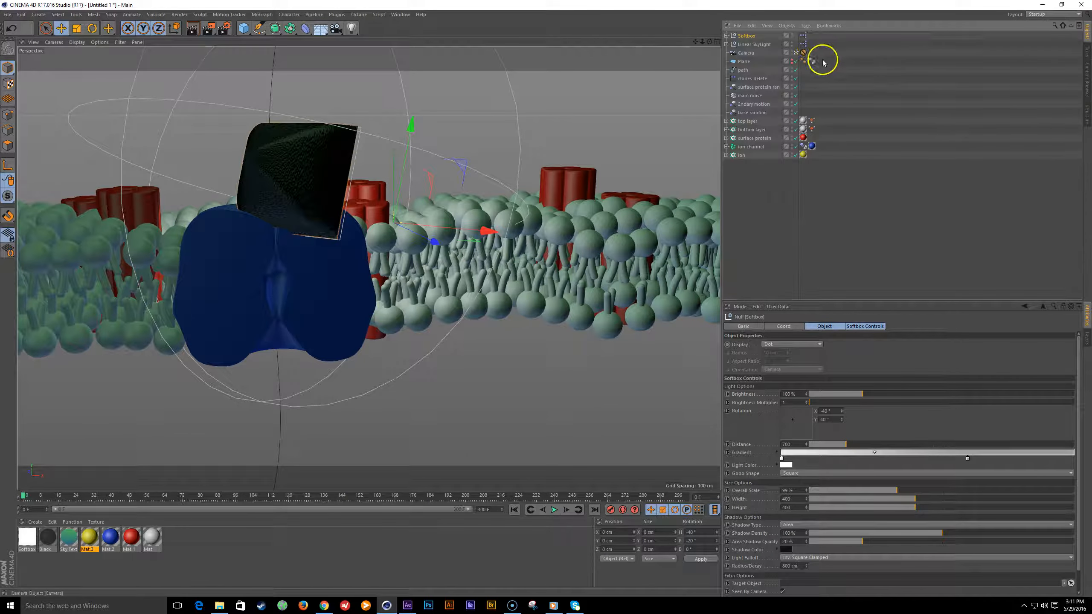
- Leave the scene camera's view and set the Softbox's distance to about 1575
click(796, 52)
alt+drag(509, 227, 458, 264)
alt+middle_drag(458, 263, 452, 289)
alt+drag(452, 289, 458, 298)
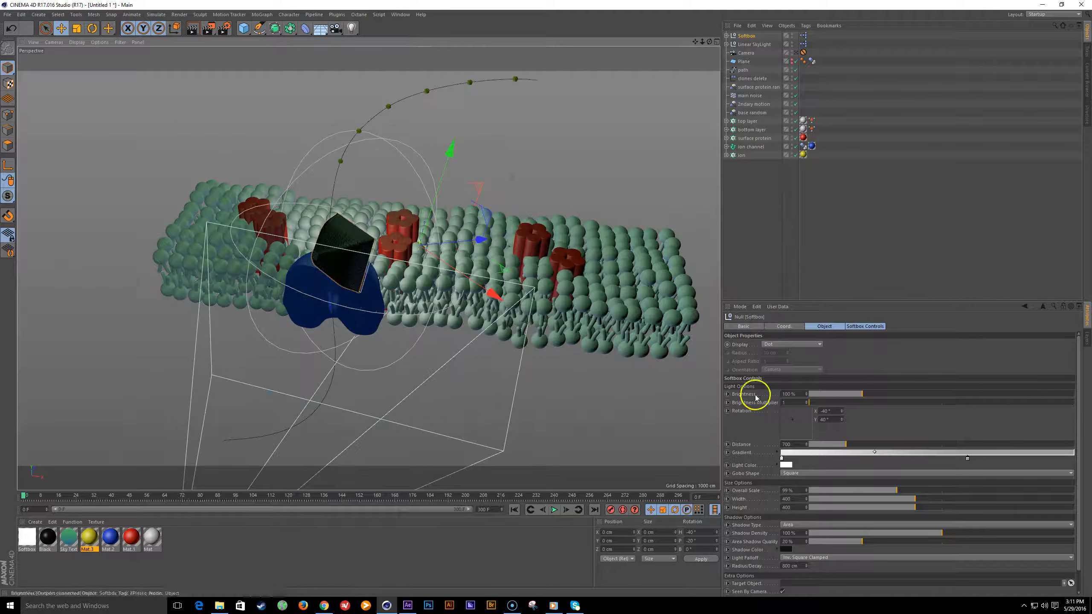
click(747, 36)
drag(845, 445, 893, 448)
alt+drag(378, 261, 407, 293)
alt+middle_drag(407, 292, 401, 288)
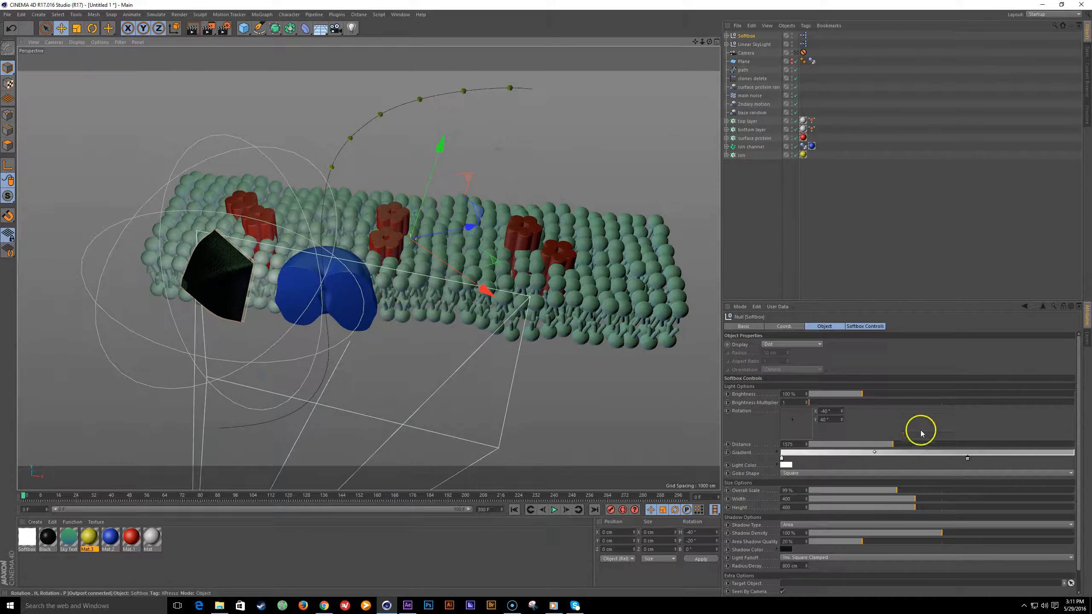
- Enlarge the Softbox light by setting its overall scale to about 135%
drag(867, 395, 865, 394)
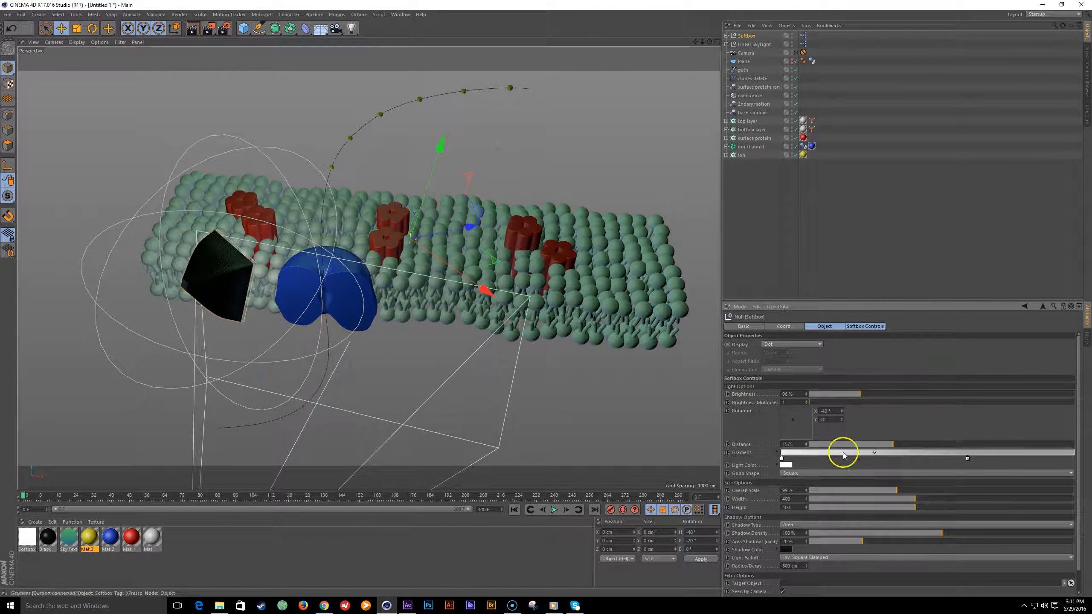
drag(915, 493, 927, 490)
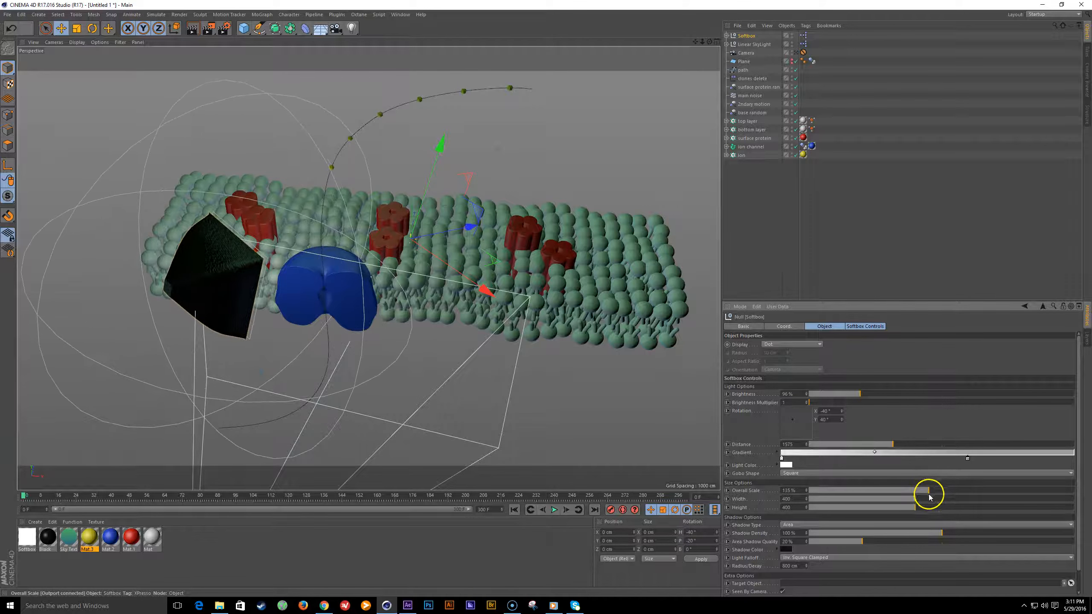
alt+drag(363, 342, 305, 317)
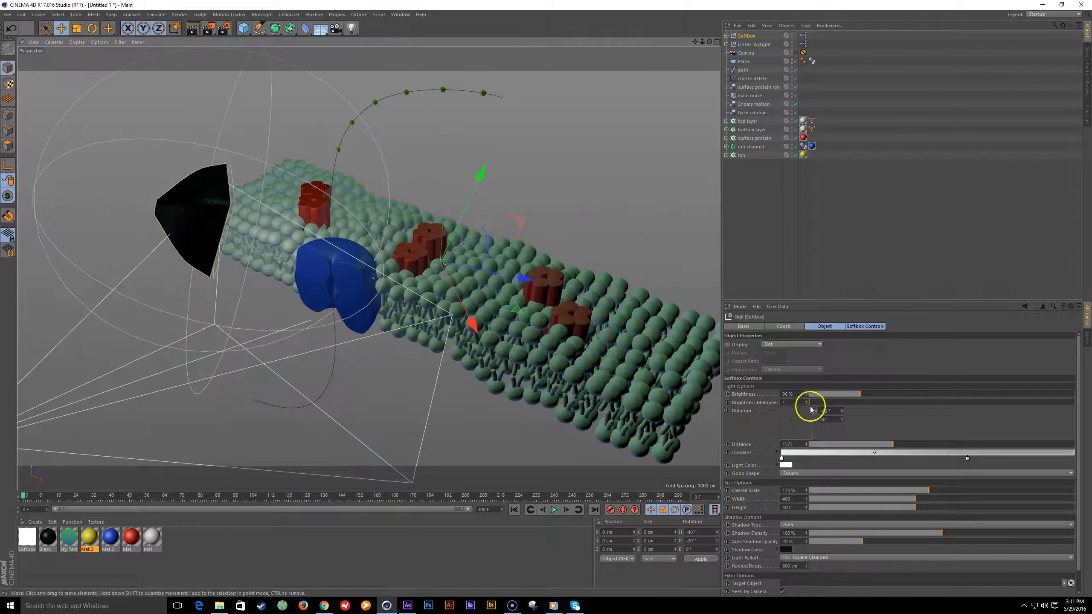
- Rotate the Softbox to about X -42.2° and Y 58.7° and lower its brightness to 90%
mouse_move(842, 415)
mouse_down()
mouse_move(841, 427)
mouse_move(836, 397)
mouse_move(841, 419)
mouse_up()
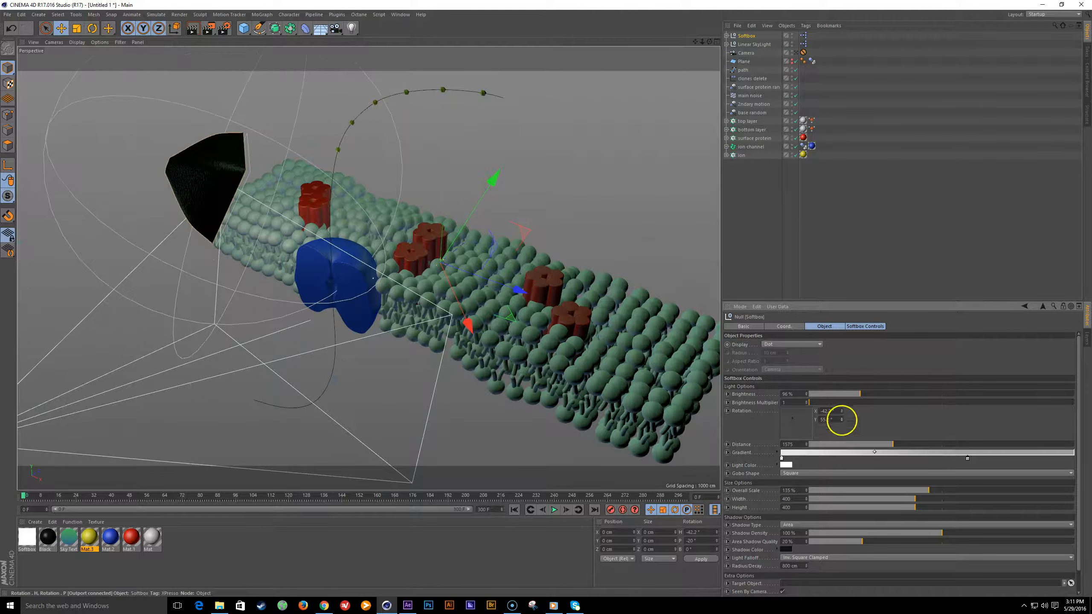
alt+drag(440, 363, 389, 340)
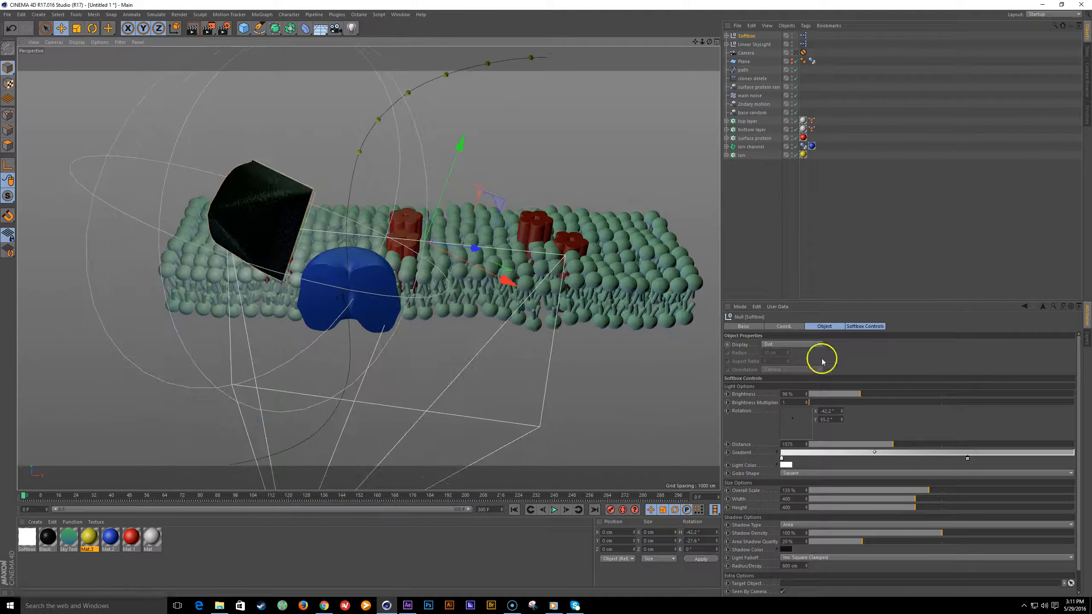
click(861, 394)
drag(861, 395, 841, 427)
alt+drag(475, 320, 361, 298)
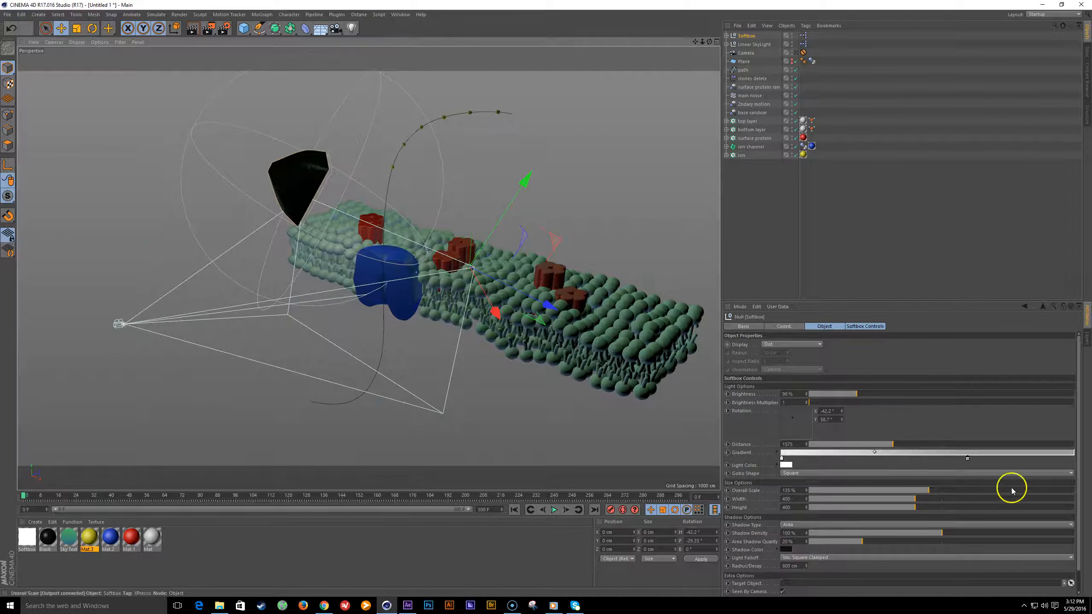
- Set the Softbox's distance to about 1760 and its falloff radius to about 1015 cm
drag(1079, 481, 1082, 499)
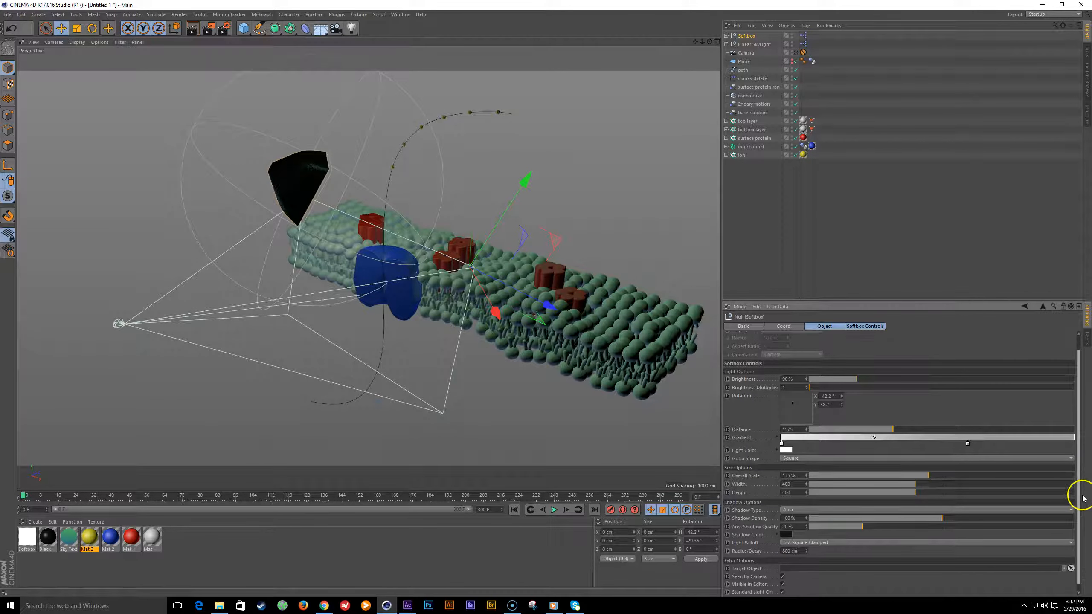
scroll(1080, 498, down, 1)
drag(880, 429, 904, 438)
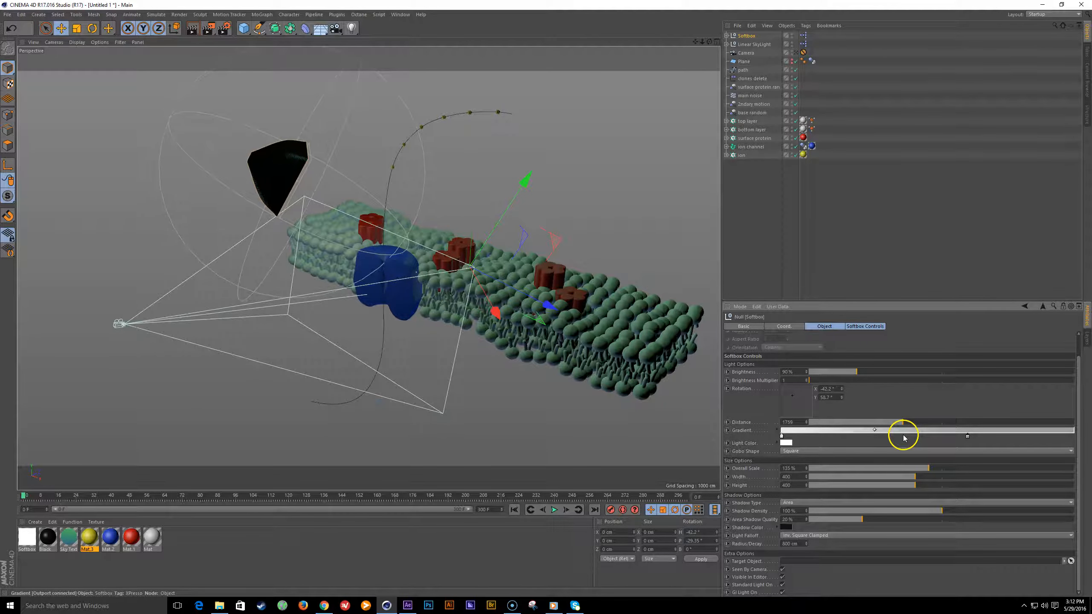
mouse_move(806, 544)
mouse_down()
mouse_move(826, 461)
mouse_move(805, 545)
mouse_up()
alt+middle_drag(358, 252, 354, 287)
alt+drag(354, 287, 382, 298)
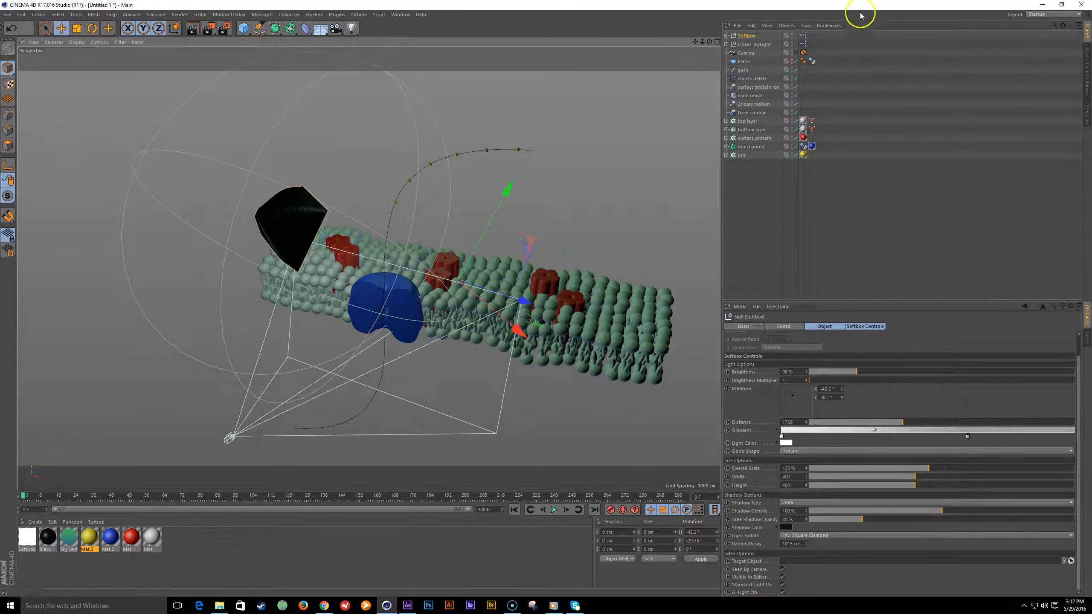
- Return to the scene camera's view, render a preview region over the ion channel and nearby membrane, and clear the selection
click(796, 53)
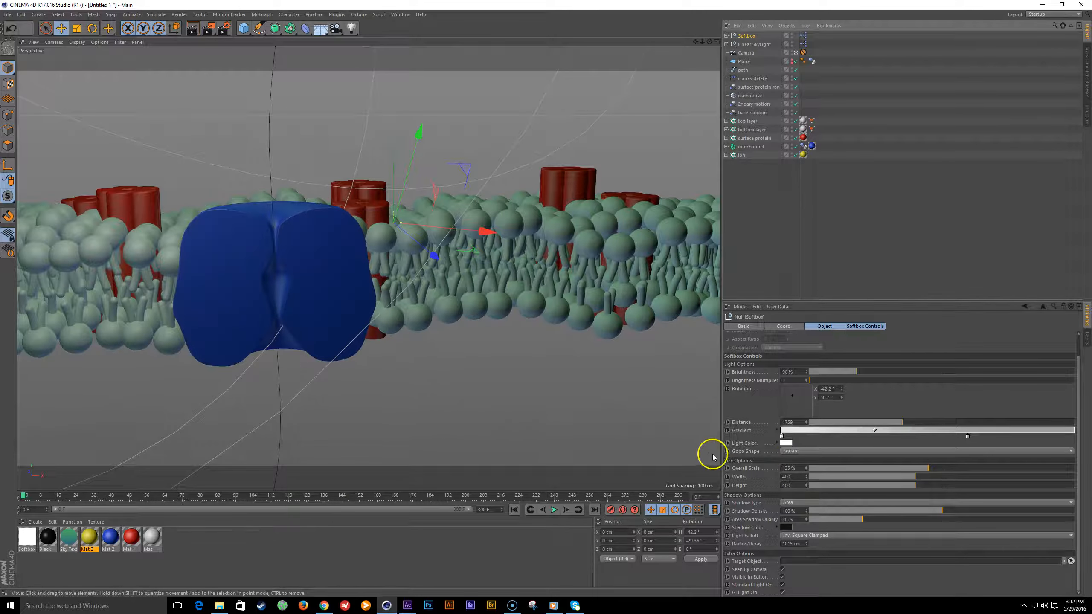
click(210, 30)
click(251, 41)
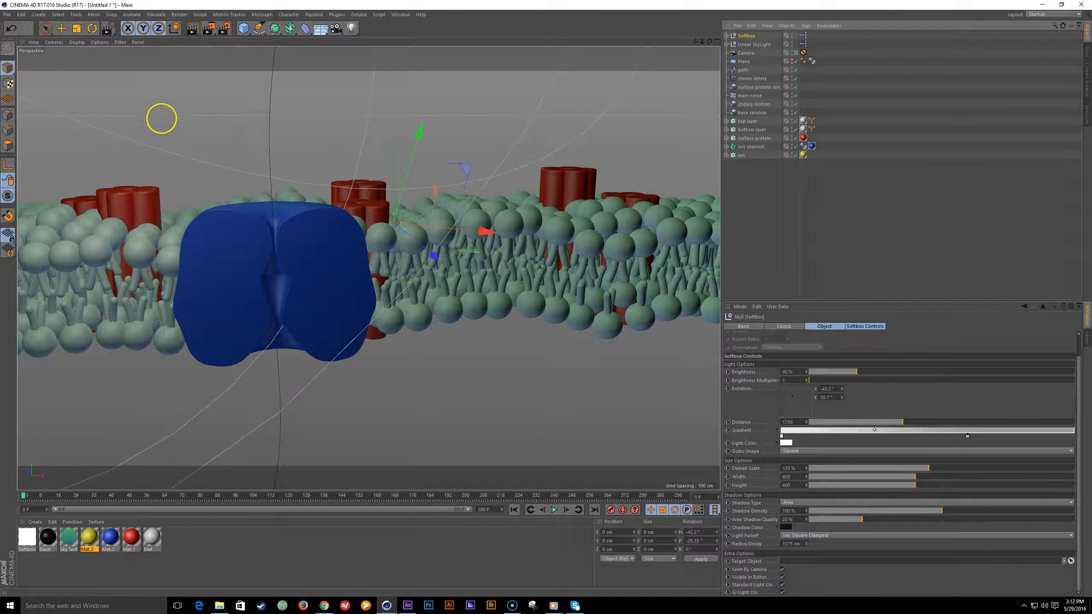
drag(162, 125, 544, 405)
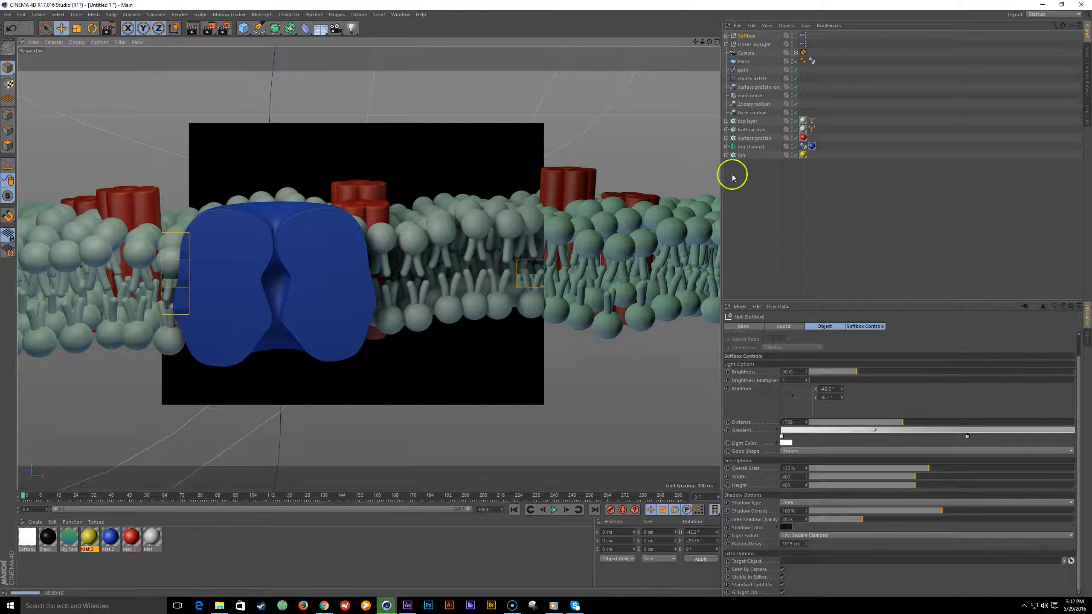
click(755, 257)
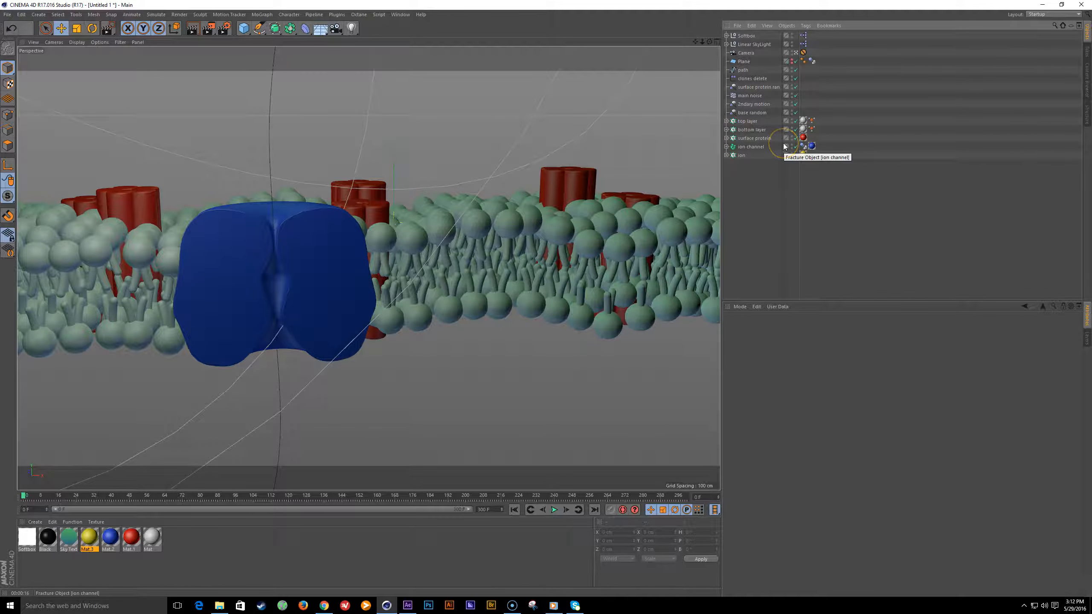
- Open the material applied to the top layer and add a Beckmann reflectance layer to it
click(804, 123)
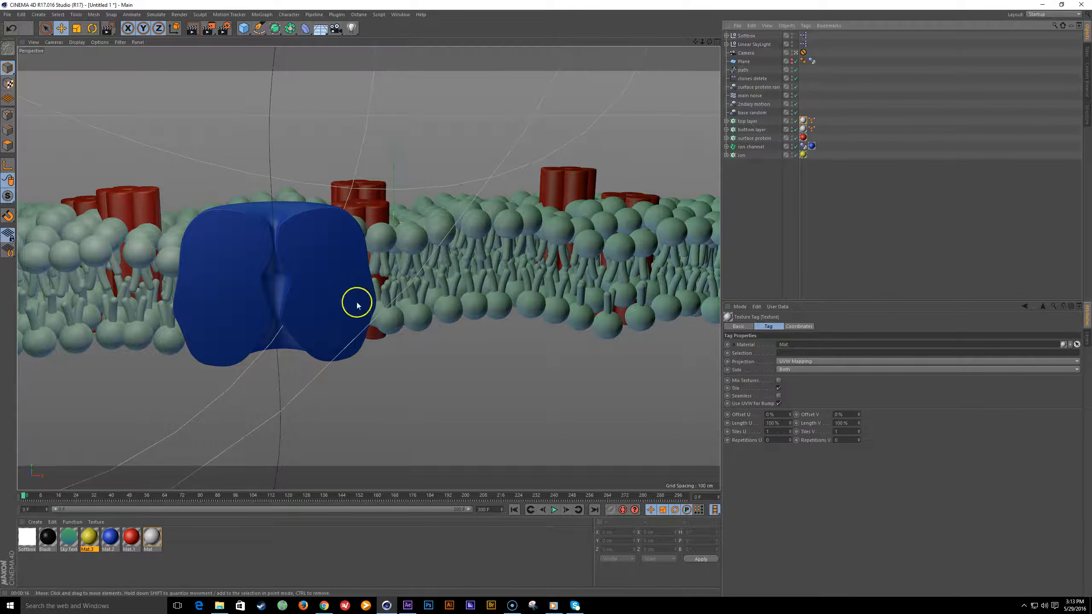
click(498, 396)
click(551, 218)
click(803, 121)
click(224, 221)
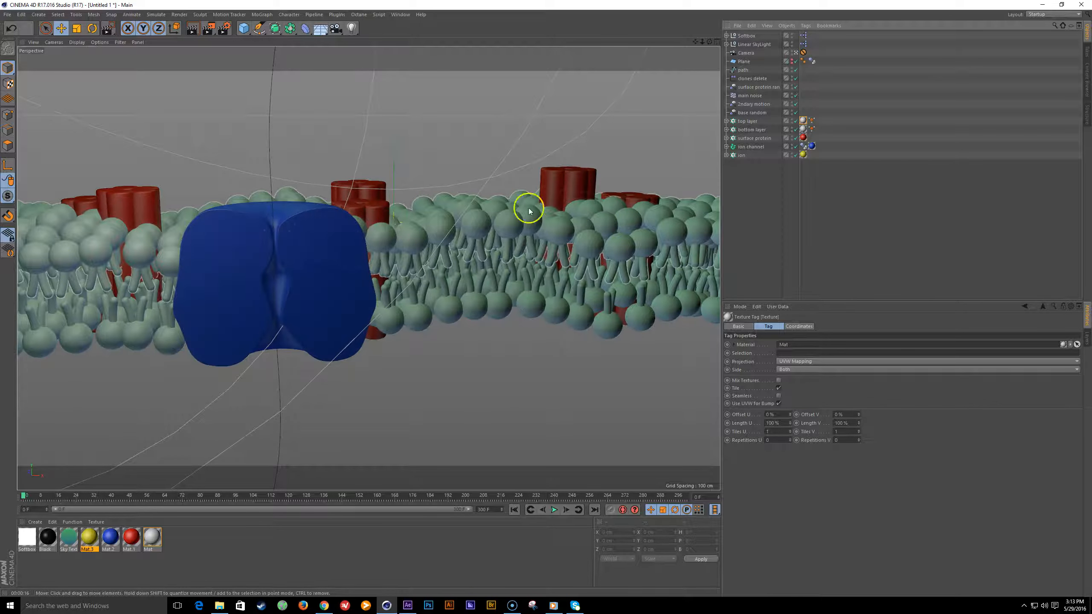
double_click(803, 121)
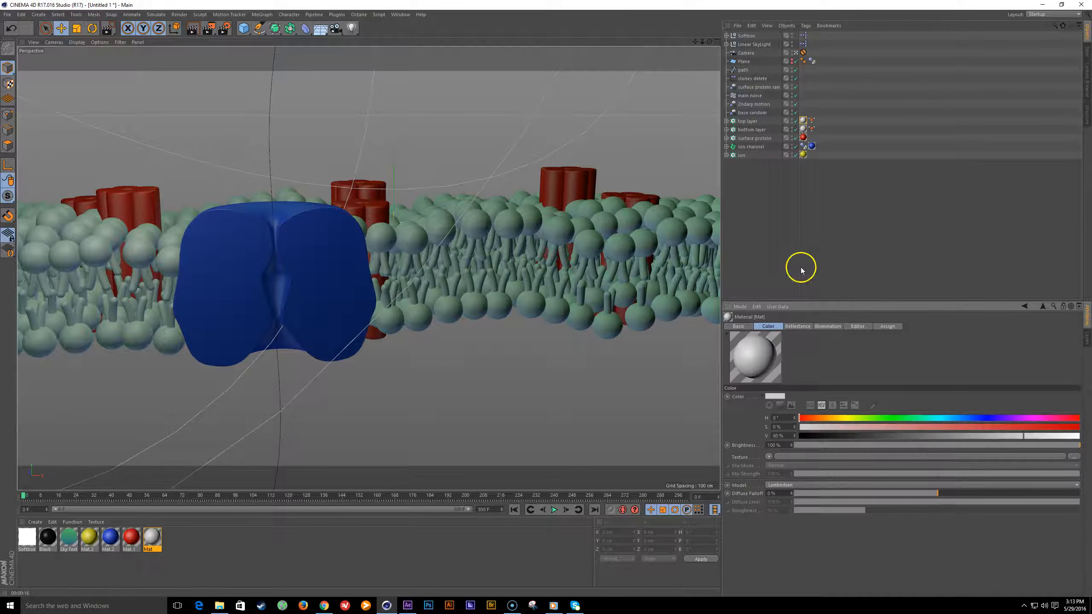
click(798, 327)
click(734, 414)
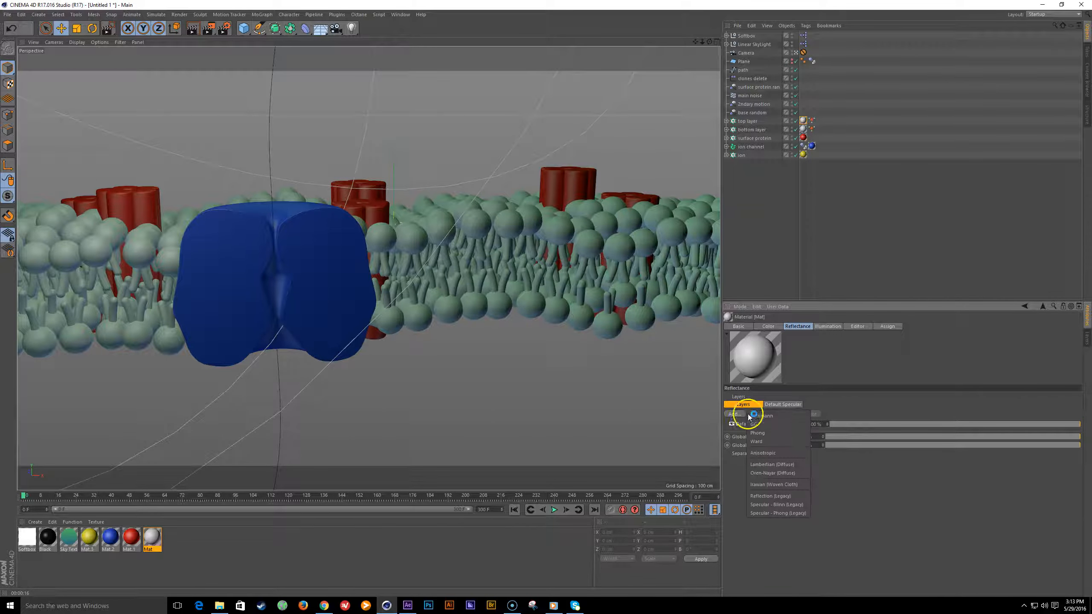
click(781, 416)
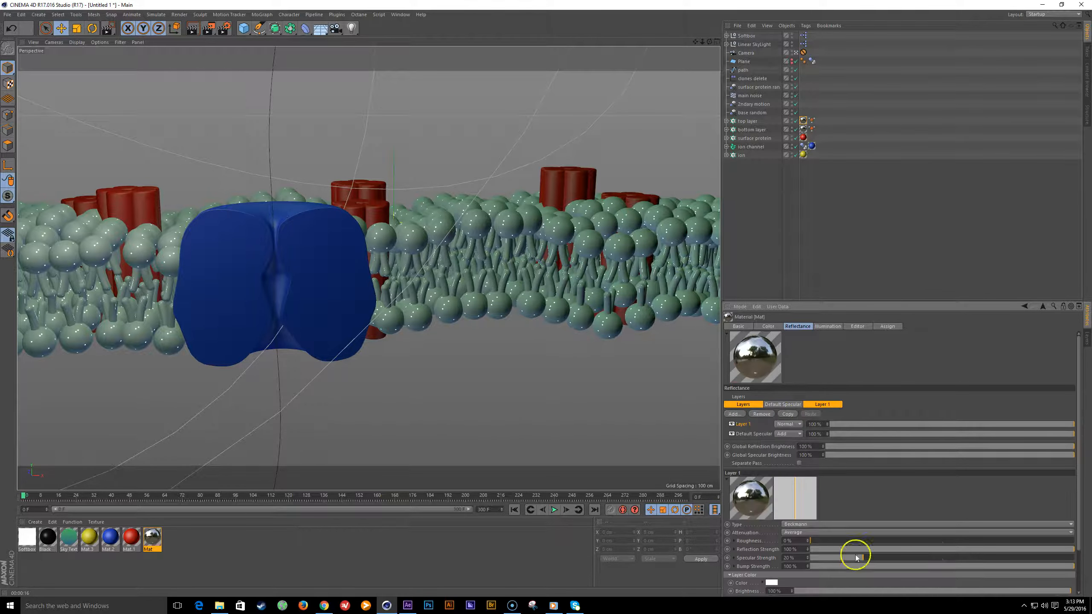
- Set the new reflectance layer's Fresnel to Dielectric with the Pearl preset
scroll(1074, 441, down, 2)
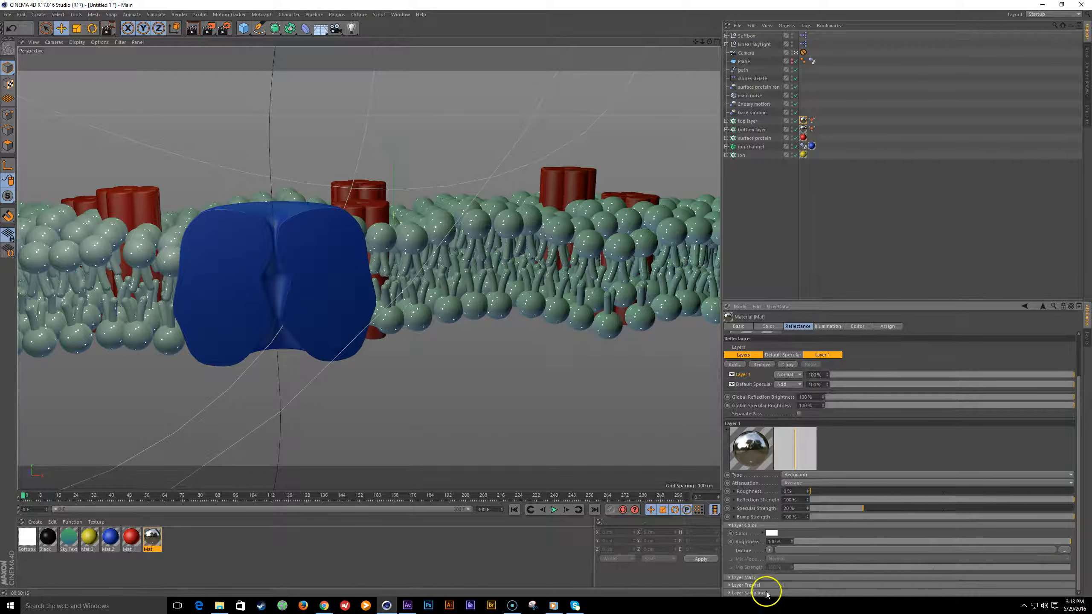
scroll(1079, 534, down, 2)
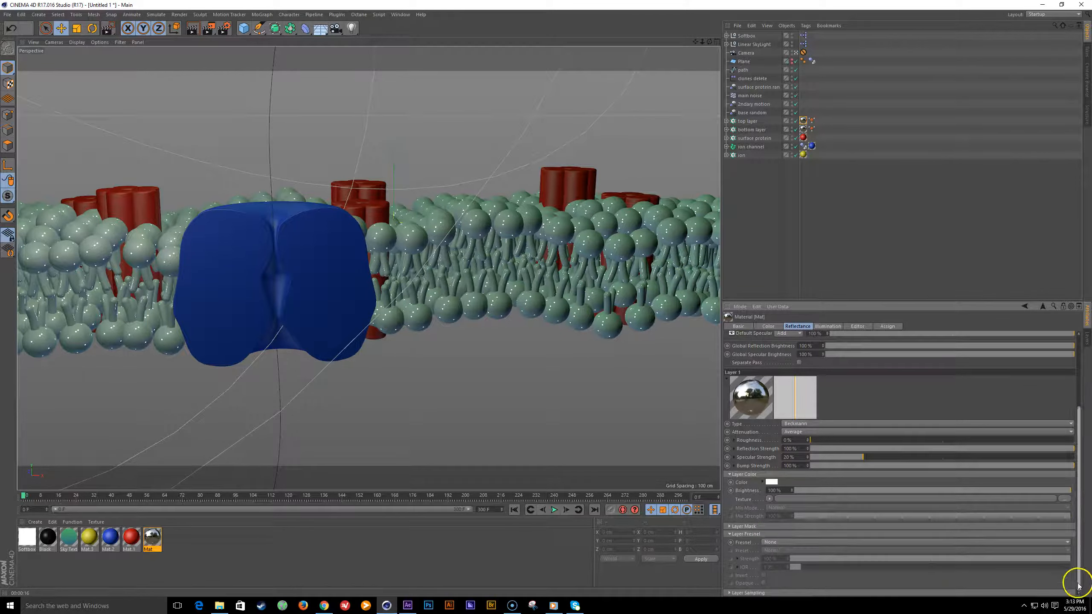
click(793, 543)
click(795, 559)
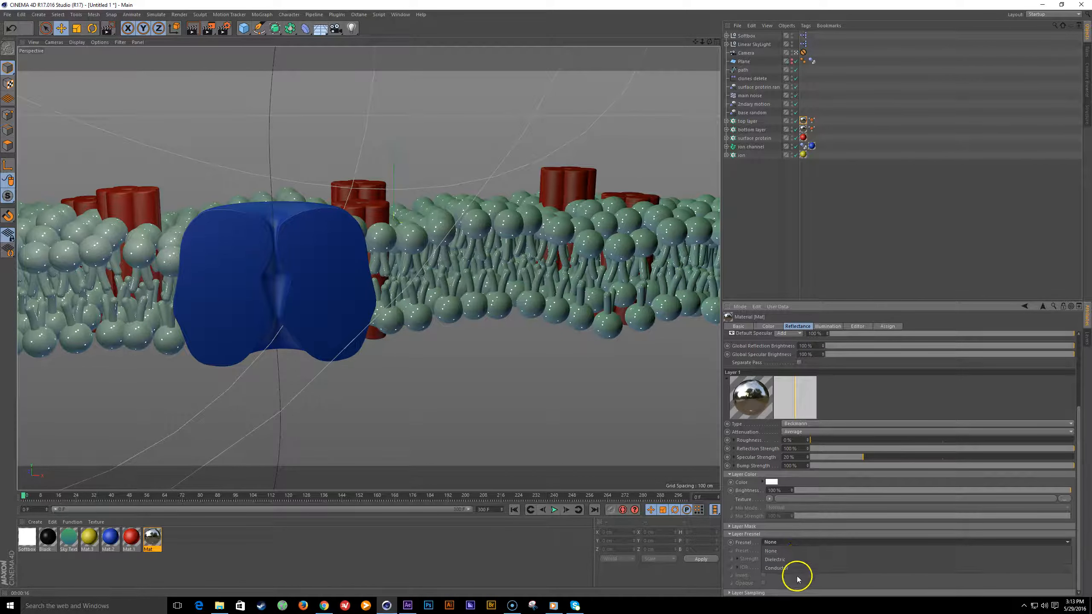
click(799, 551)
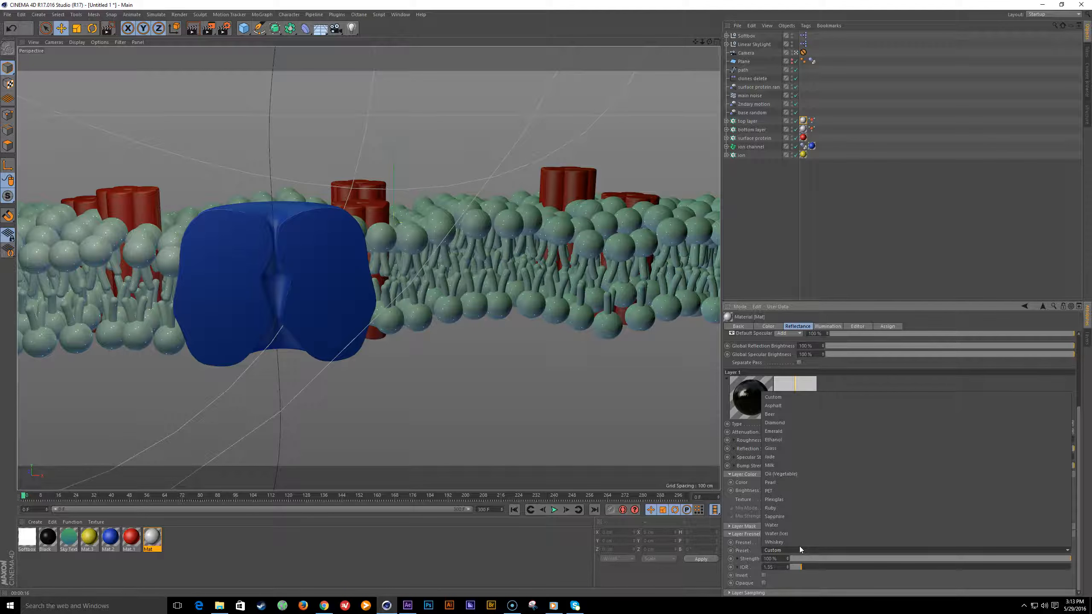
click(788, 482)
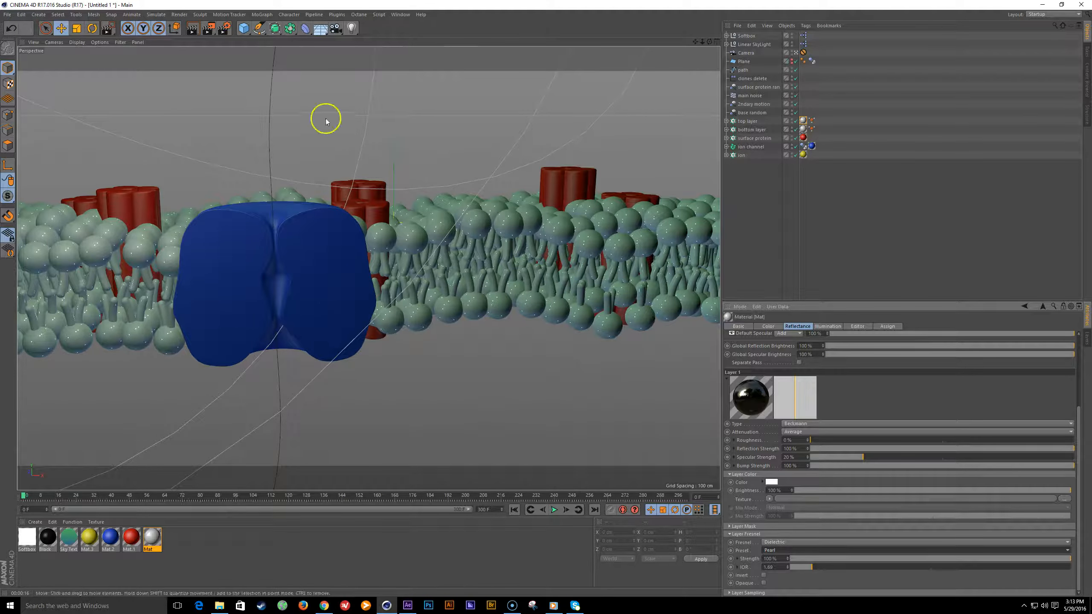
- Render a small preview region over the lipids to the right of the ion channel
drag(211, 29, 244, 41)
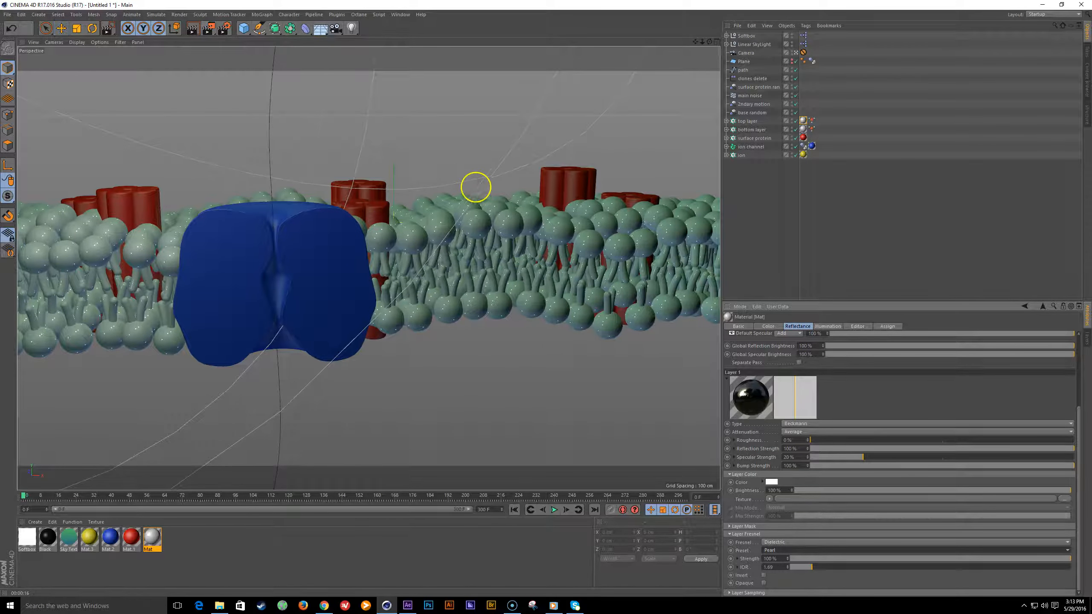
drag(443, 175, 517, 338)
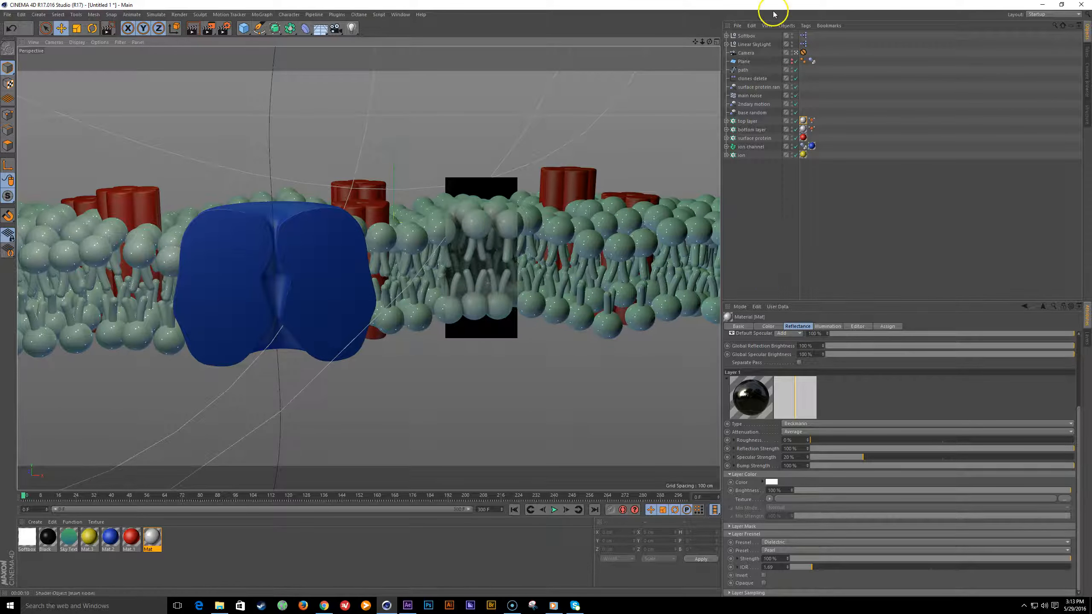
- Raise the Softbox's brightness to 107%
click(750, 36)
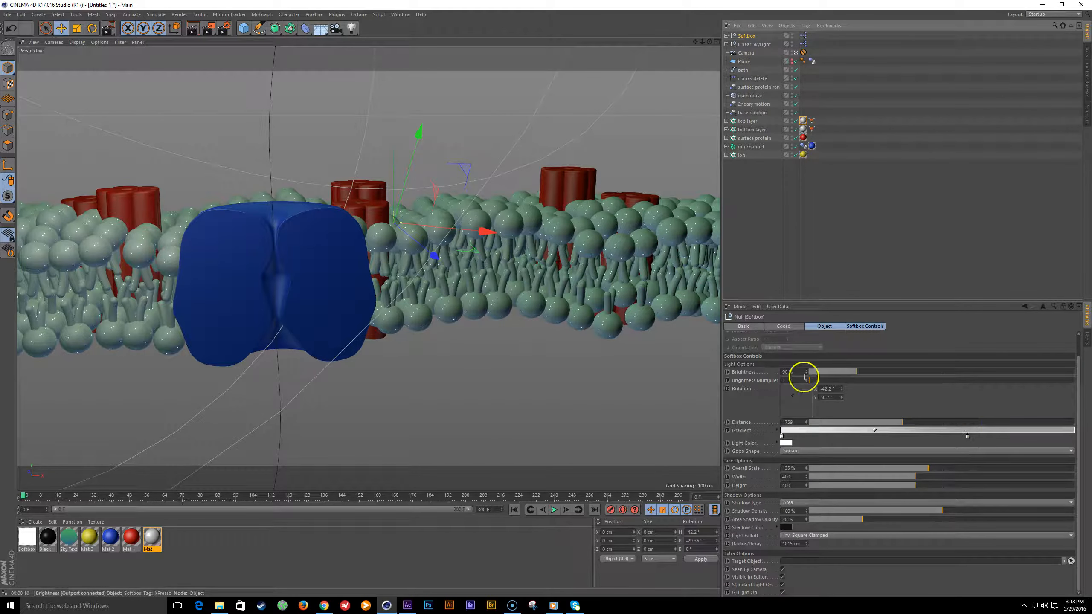
drag(858, 371, 865, 372)
click(748, 38)
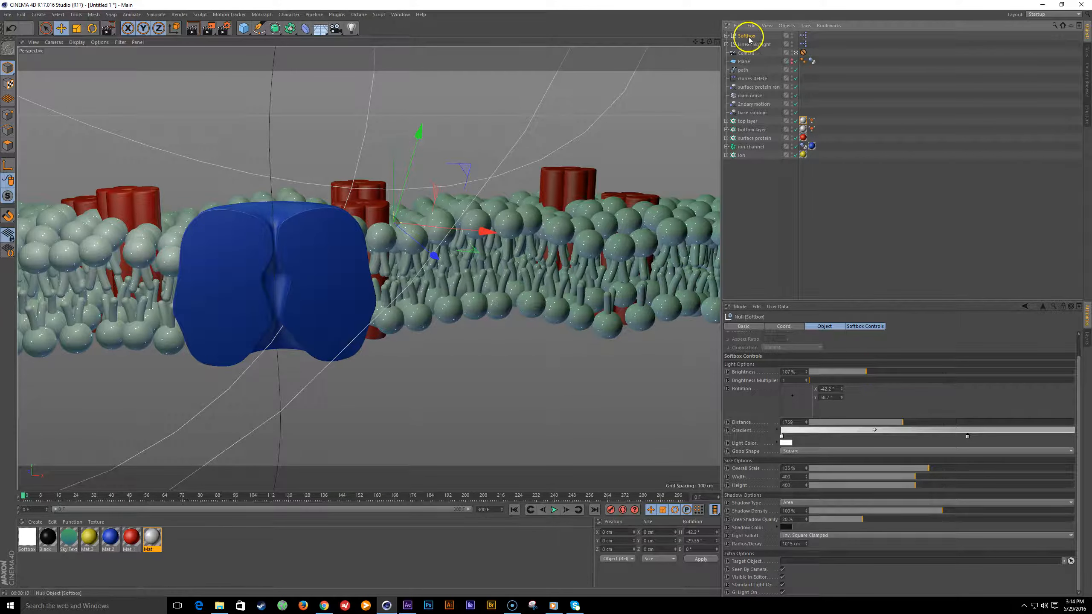
key(e)
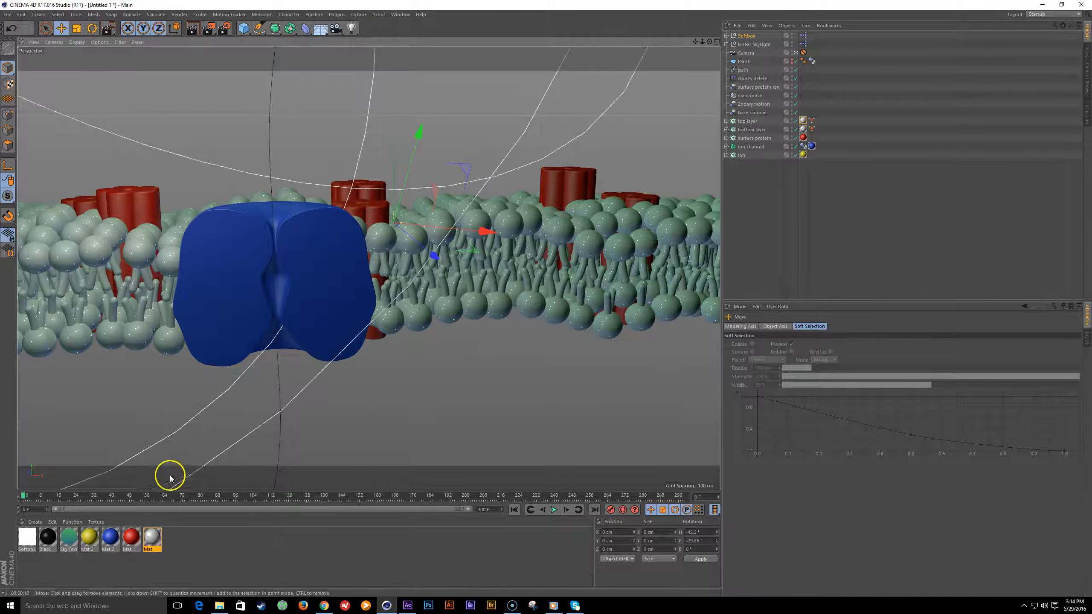
- Rename the membrane layers' material to "cell membrane"
double_click(151, 538)
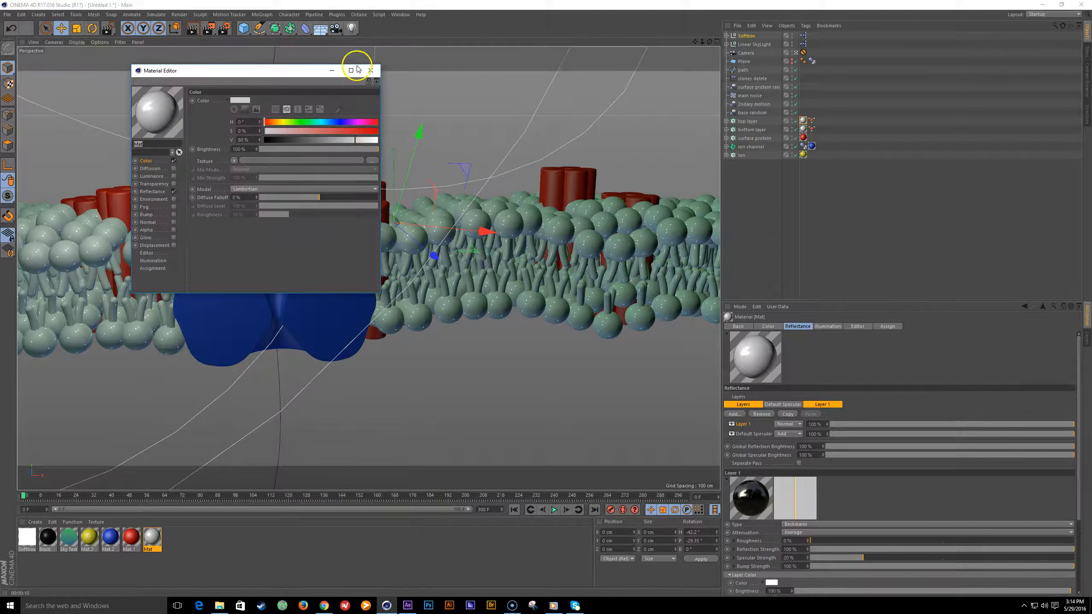
click(370, 70)
double_click(149, 550)
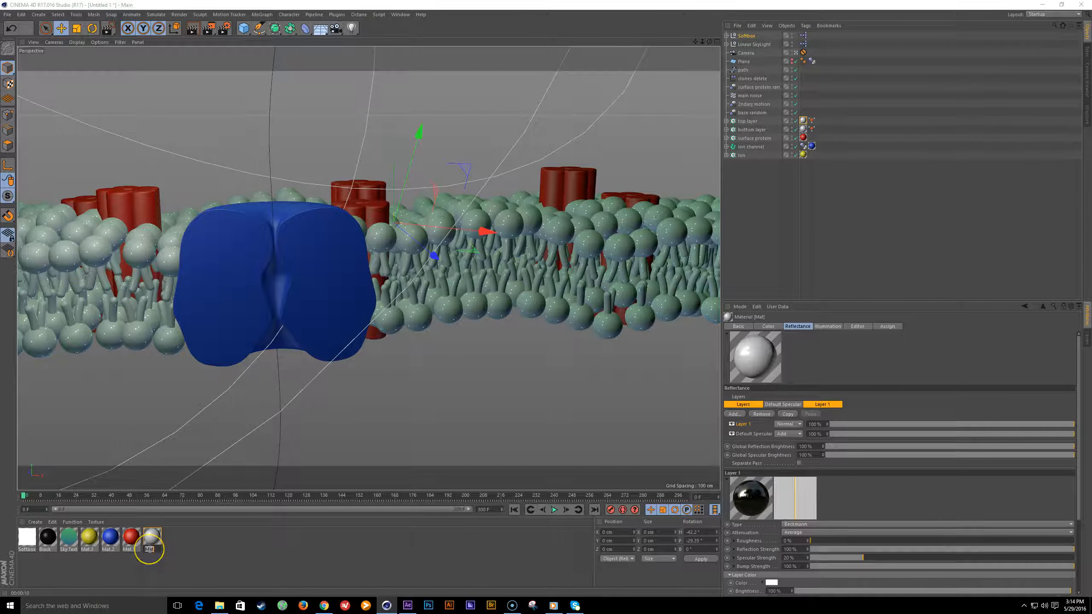
text(cell membrane)
key(Return)
- Colour the cell membrane material light blue, with hue 199° and saturation 33%
click(768, 327)
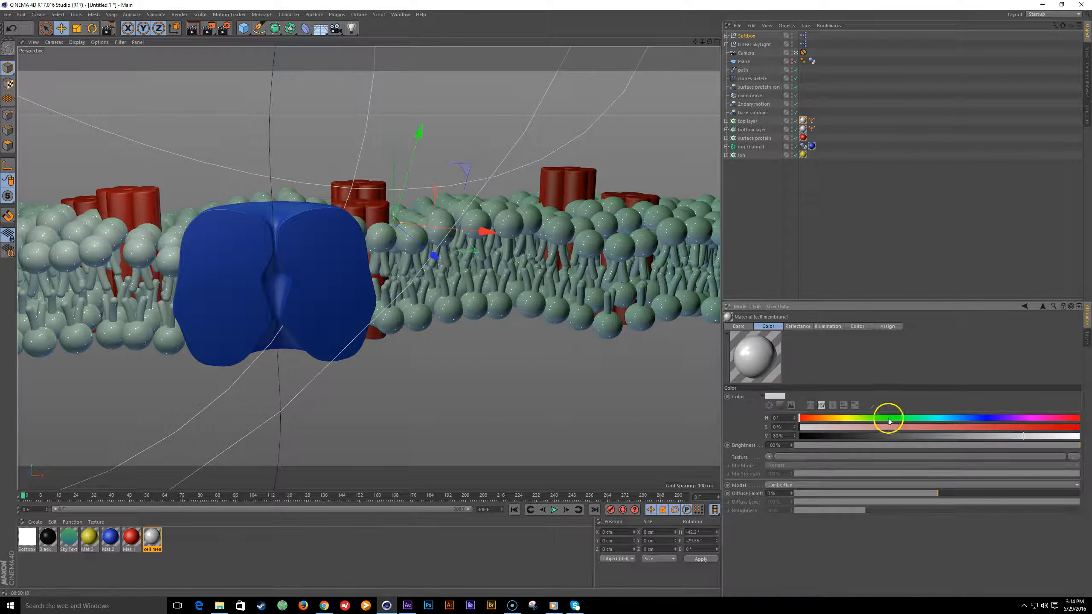
click(948, 418)
drag(842, 426, 892, 427)
click(954, 419)
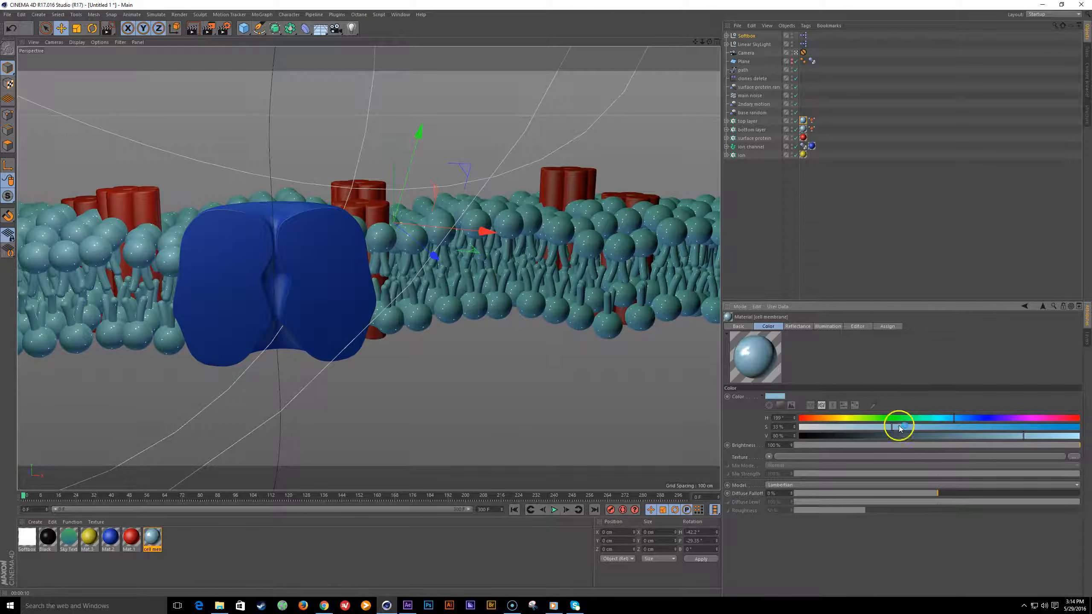
- Turn off the cell membrane material's Color and Reflectance channels, enable Luminance and open the Luminance settings
click(739, 327)
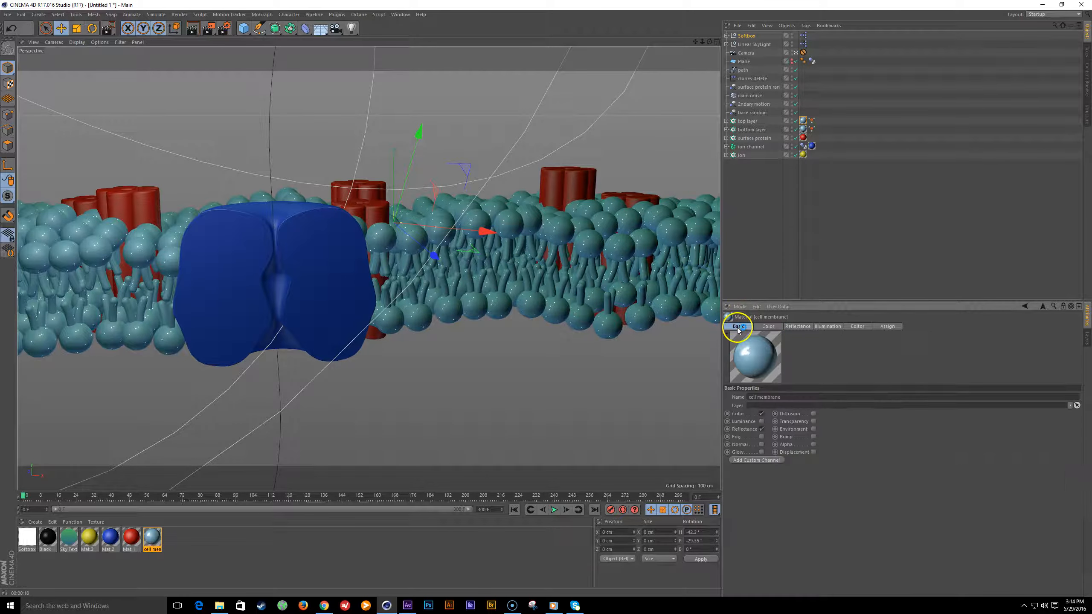
click(762, 414)
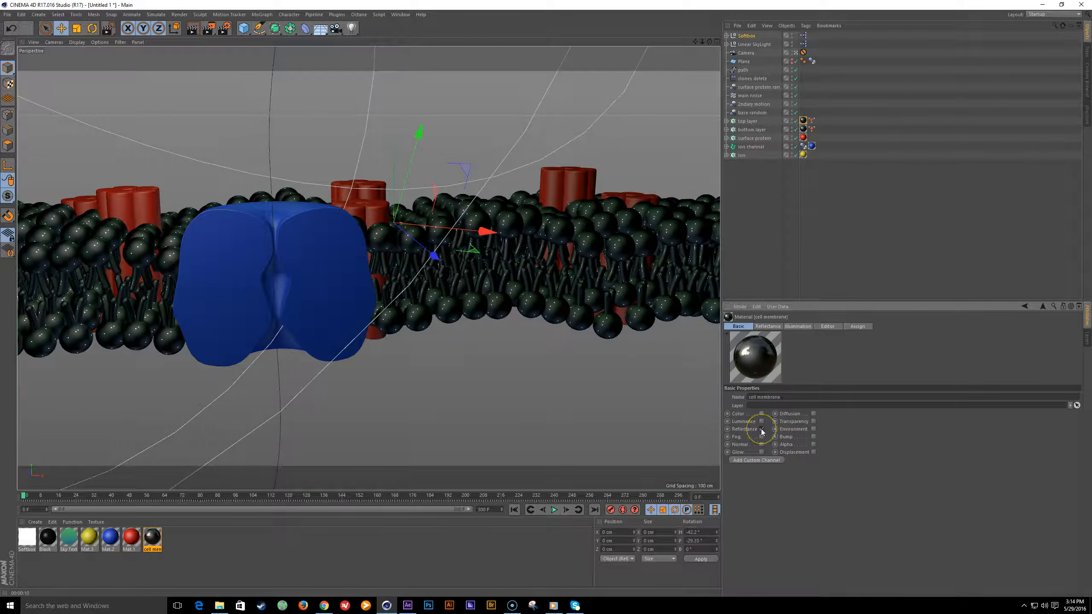
click(762, 429)
click(761, 421)
click(770, 326)
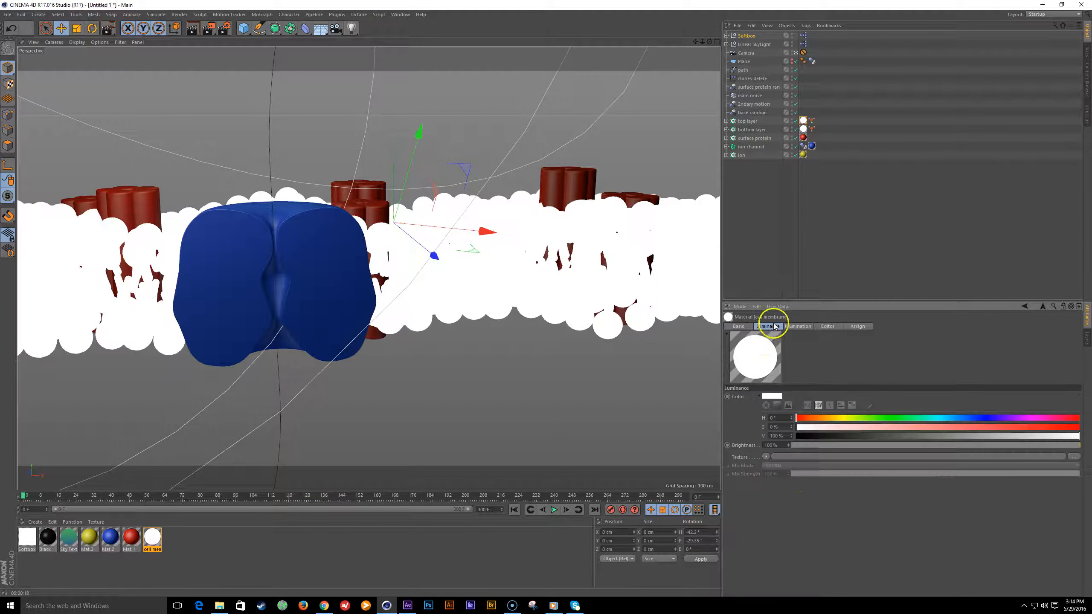
- Load a Subsurface Scattering shader into the cell membrane material's Luminance texture and open the shader's settings
click(766, 457)
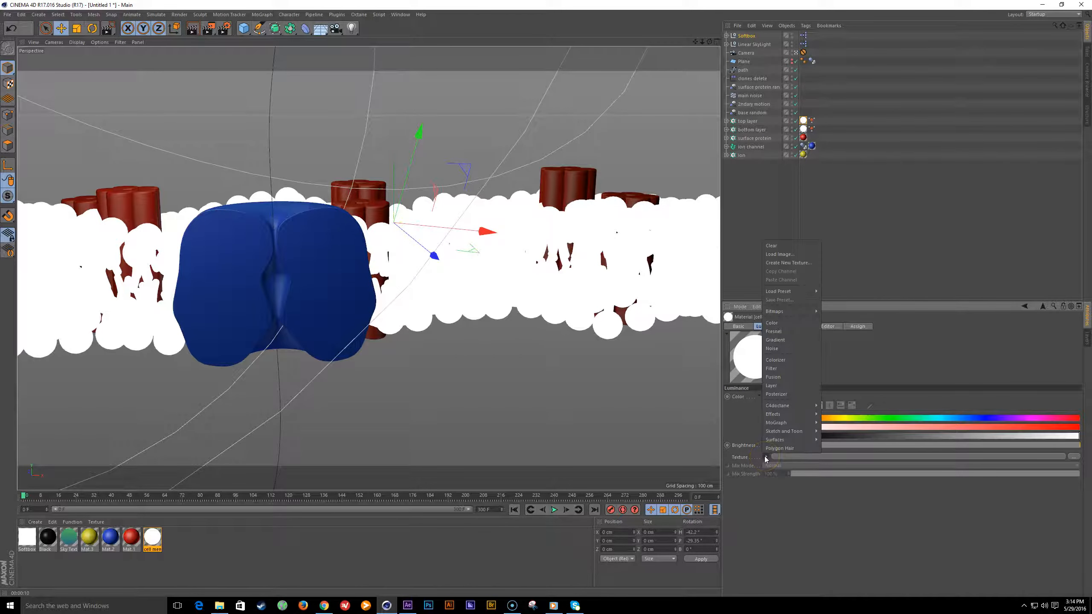
mouse_move(783, 416)
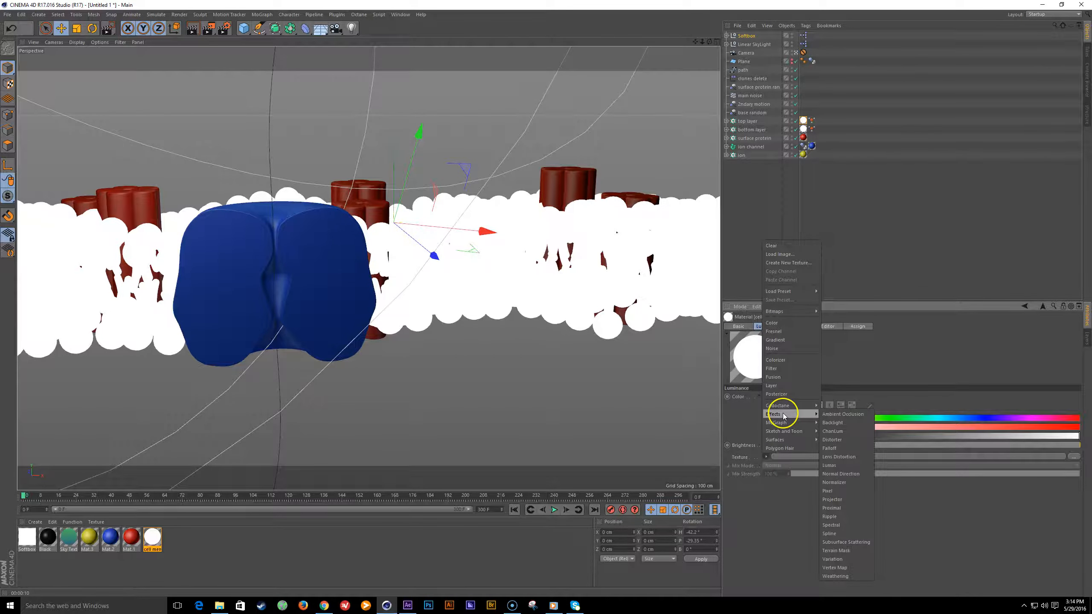
click(869, 542)
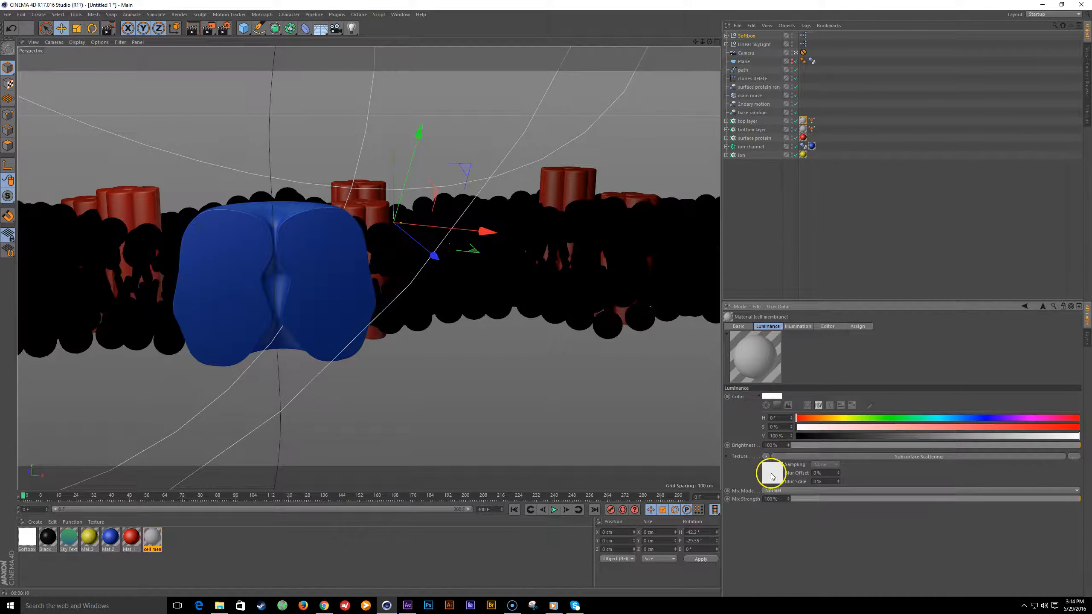
click(772, 473)
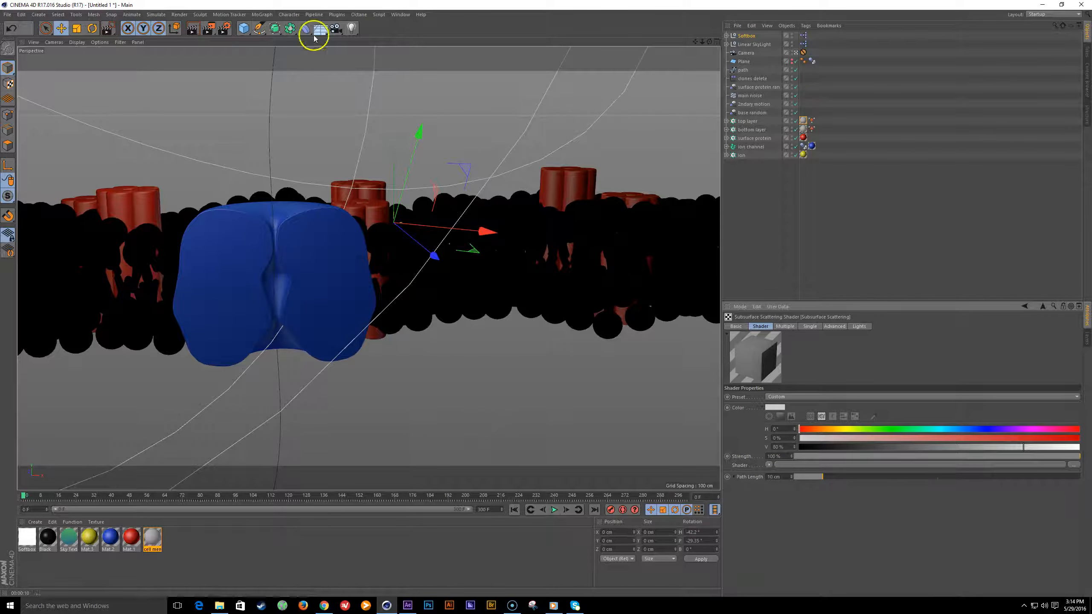
- Test-render a region of the viewport covering part of the cell membrane
drag(207, 30, 227, 40)
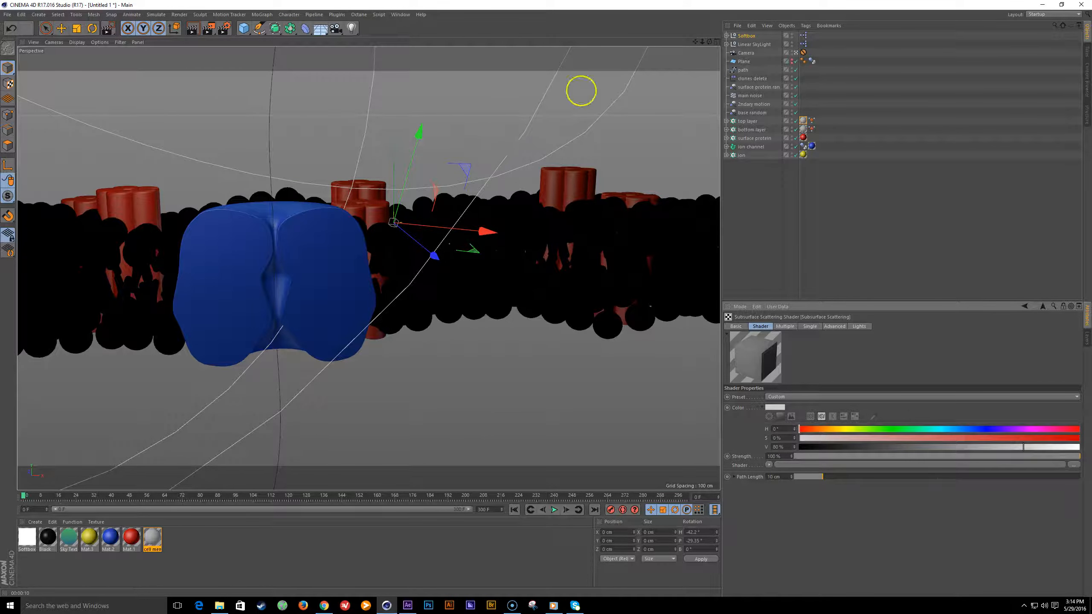
drag(440, 123, 533, 378)
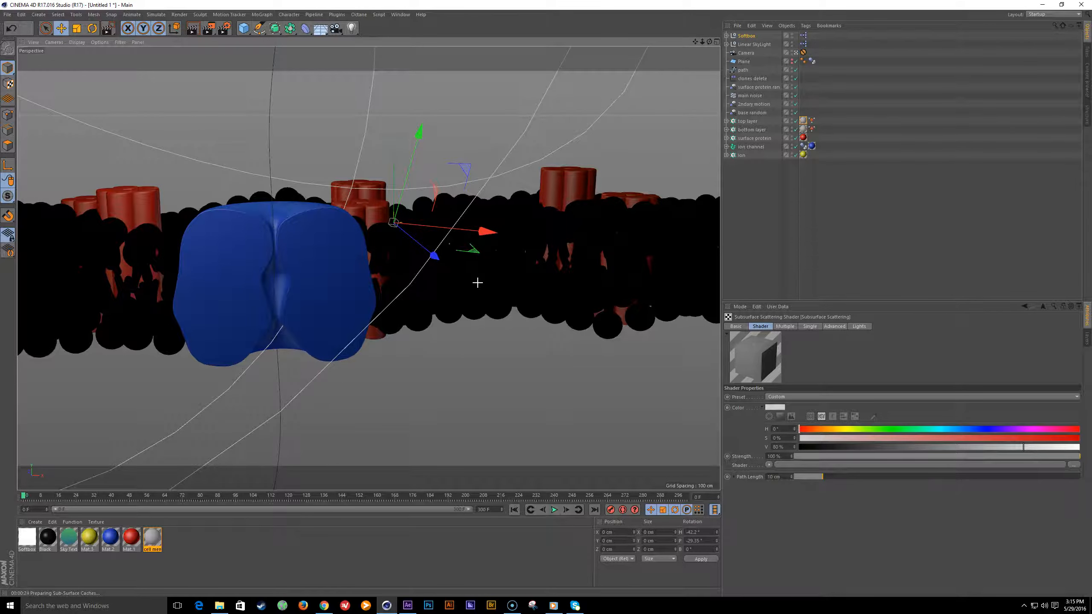
- Enable Fast Evaluation for the subsurface scattering's multiple diffuse, and set the shader's path length to 15 cm and strength to 150%
click(784, 326)
click(783, 412)
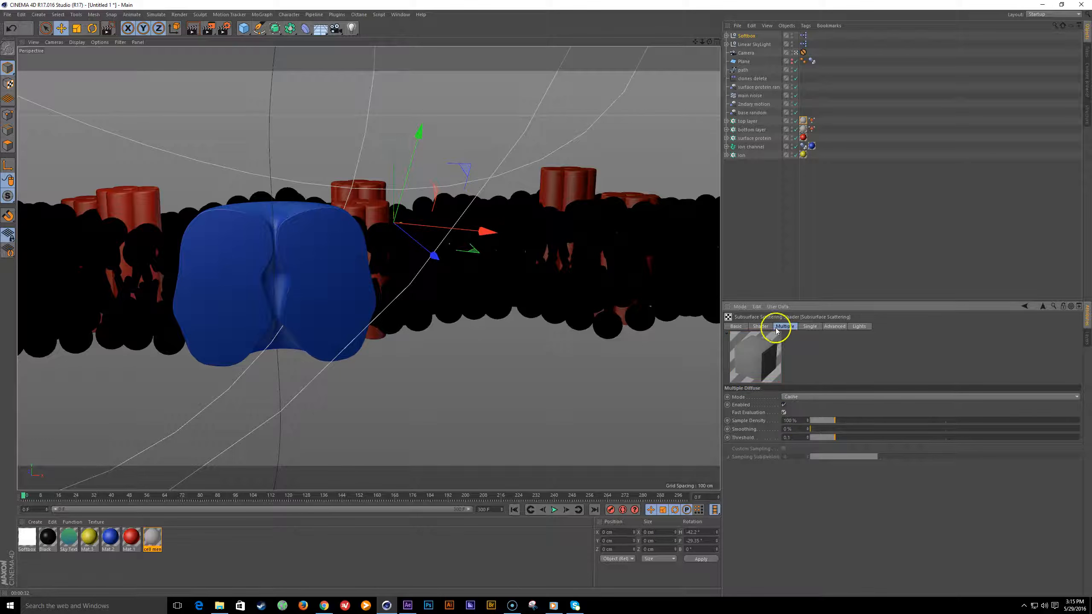
click(762, 326)
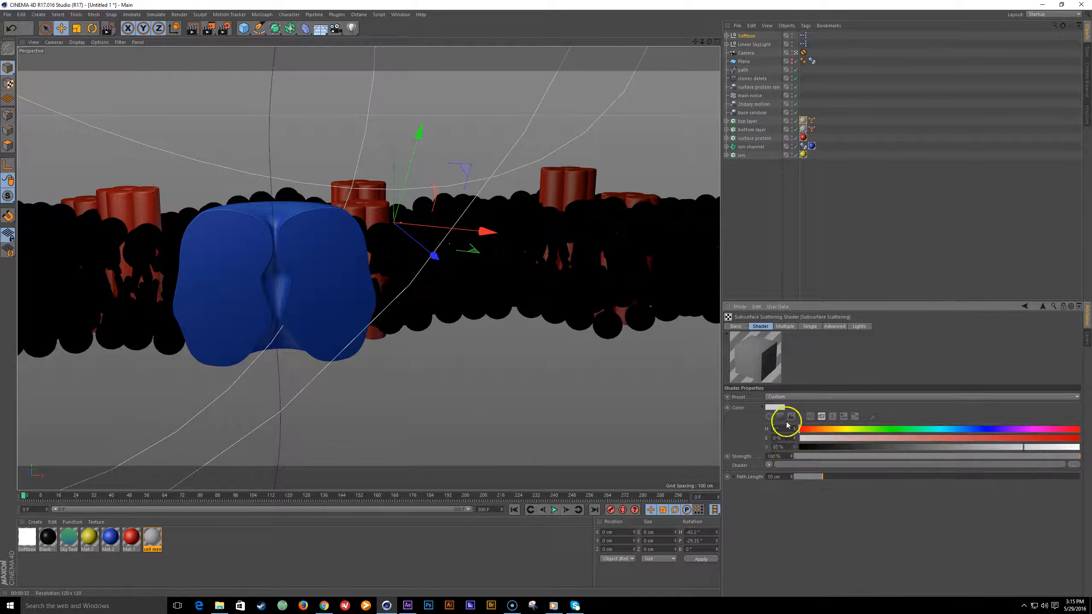
click(785, 475)
text(15)
key(Return)
click(776, 456)
text(150)
key(Return)
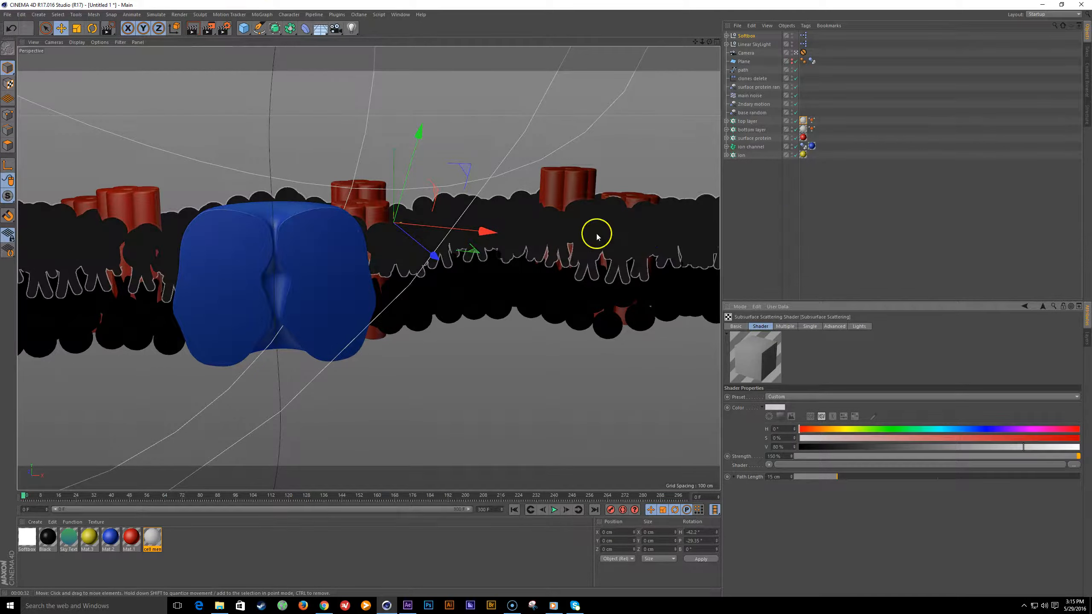
click(751, 37)
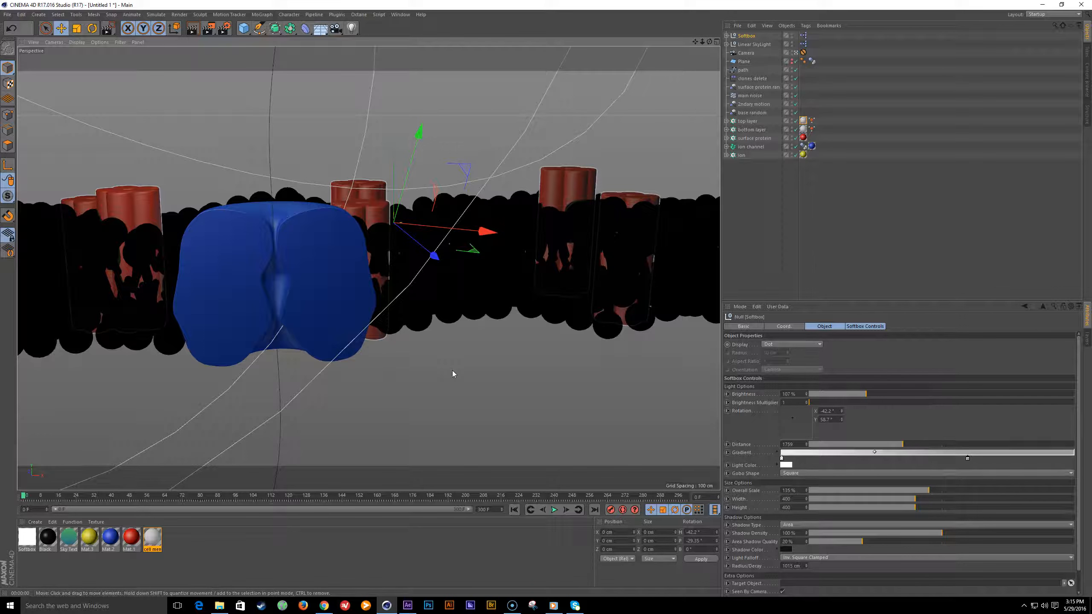
key(ctrl+z)
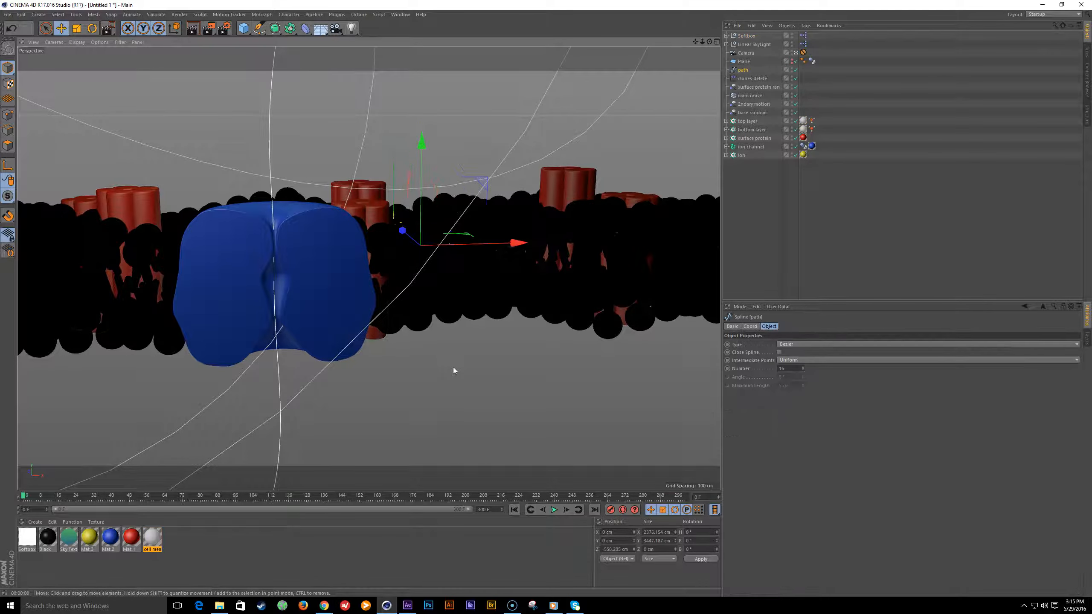
- Lock the render output's aspect ratio and reduce its size to 960 x 540 pixels
click(222, 28)
click(217, 172)
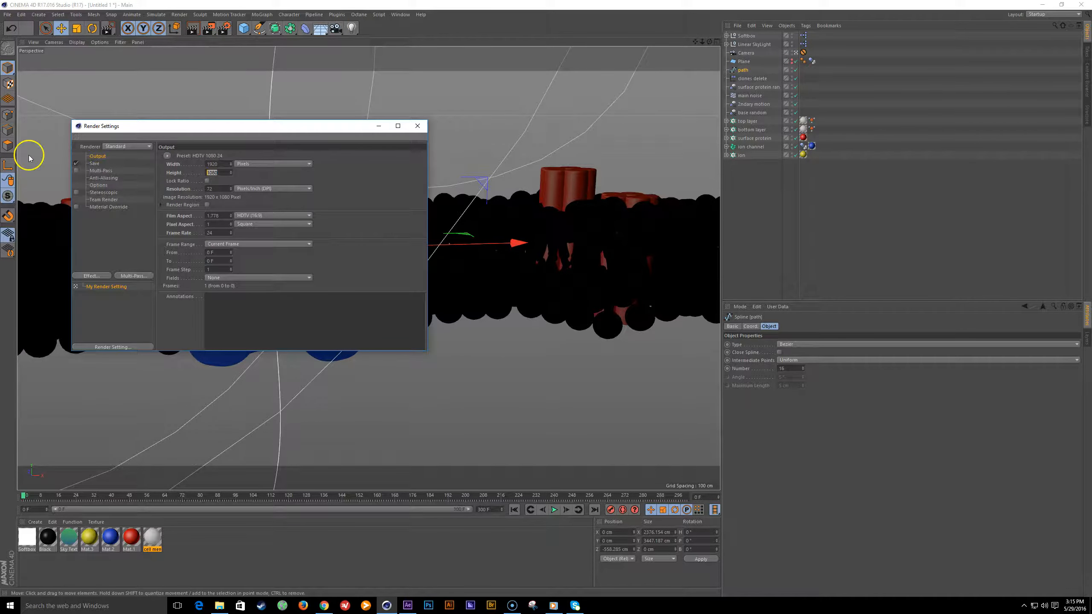
click(207, 181)
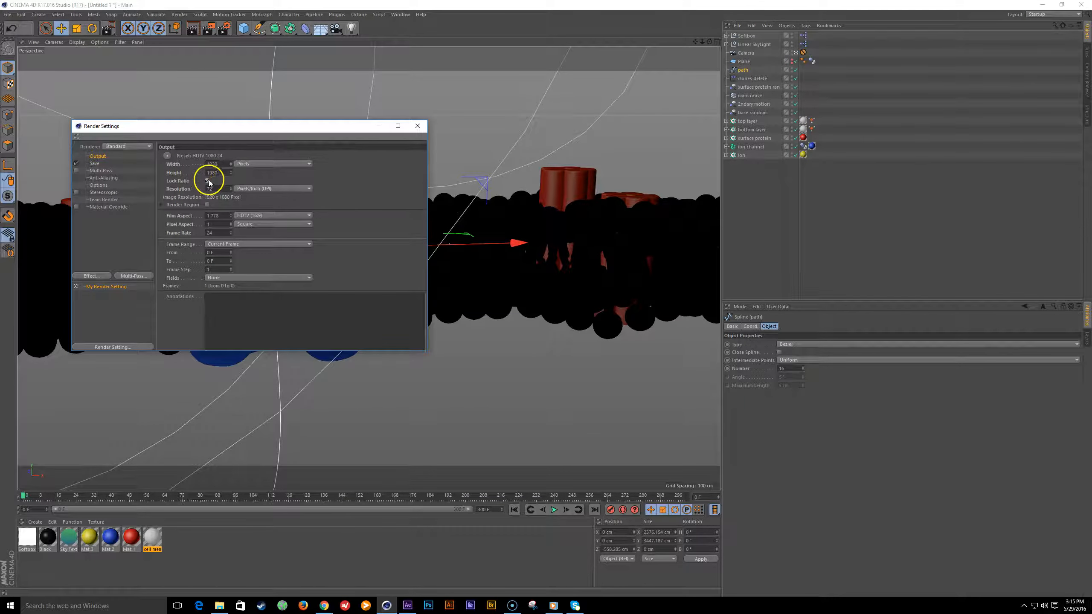
key(Return)
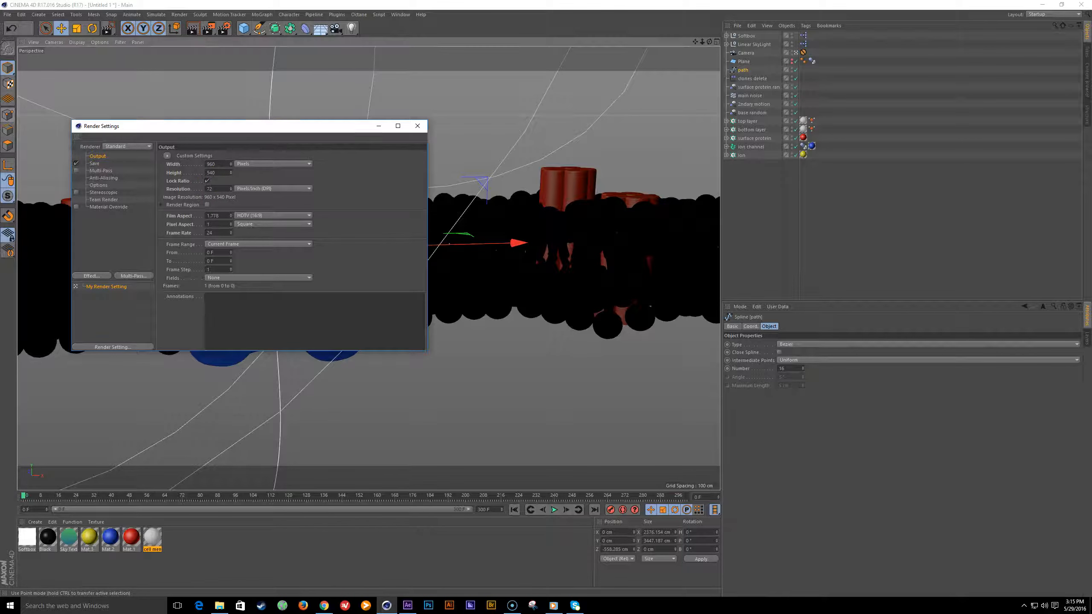
drag(224, 126, 351, 183)
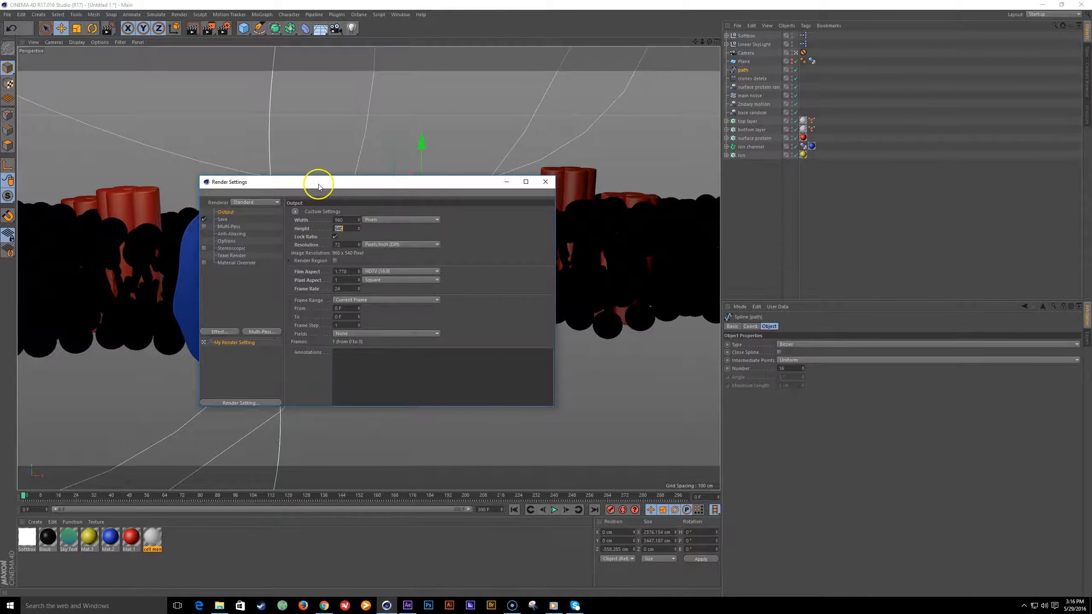
drag(317, 184, 341, 208)
- Turn off saving of the rendered image in the render settings
click(258, 260)
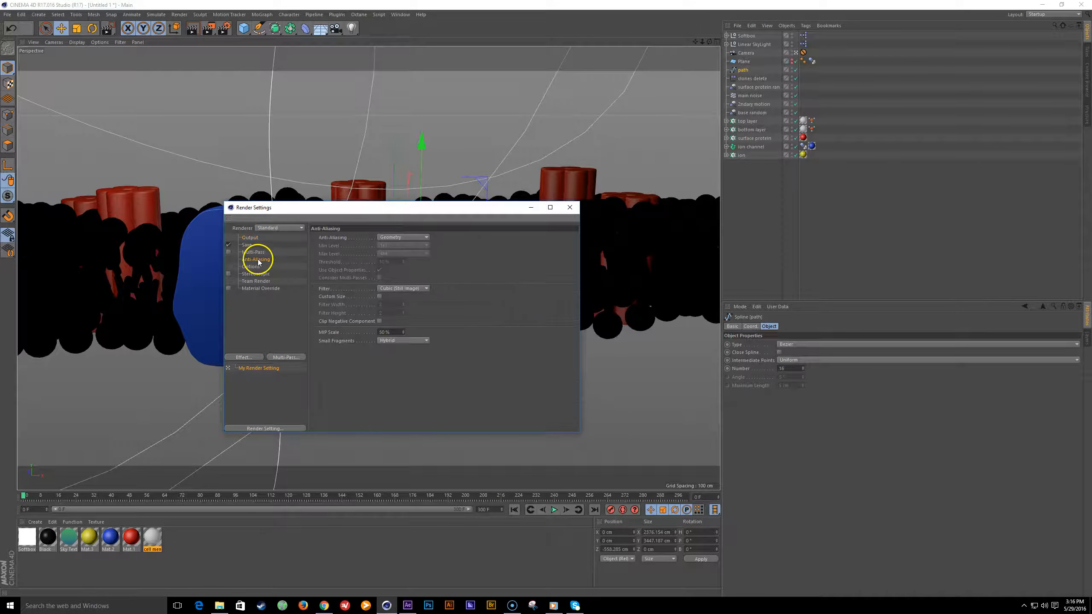
click(248, 244)
click(229, 245)
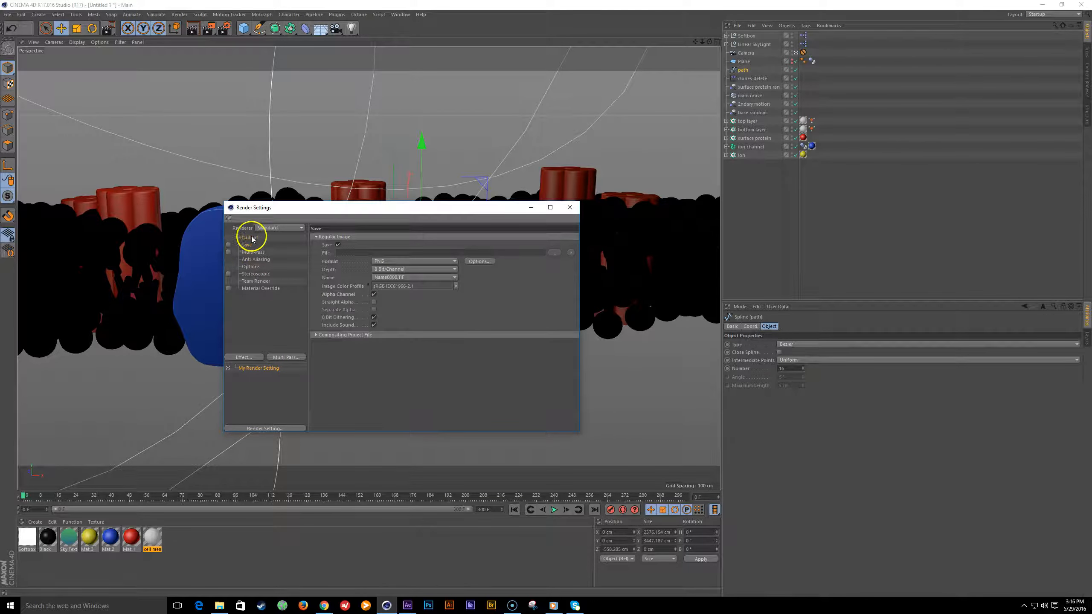
click(250, 238)
drag(412, 207, 685, 236)
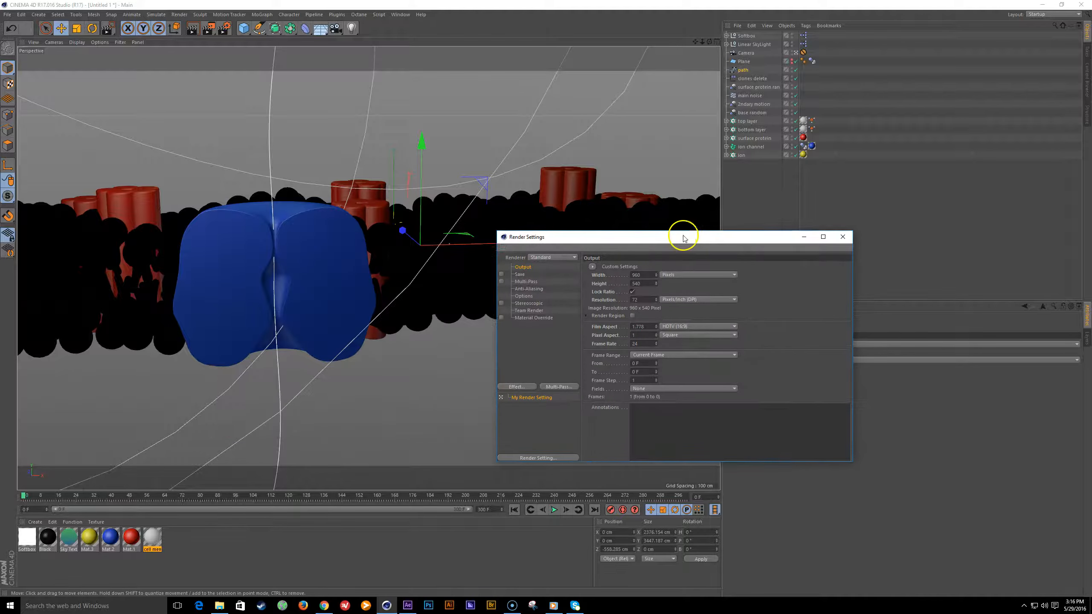
- Set the render's anti-aliasing to None
click(529, 289)
click(684, 275)
click(675, 261)
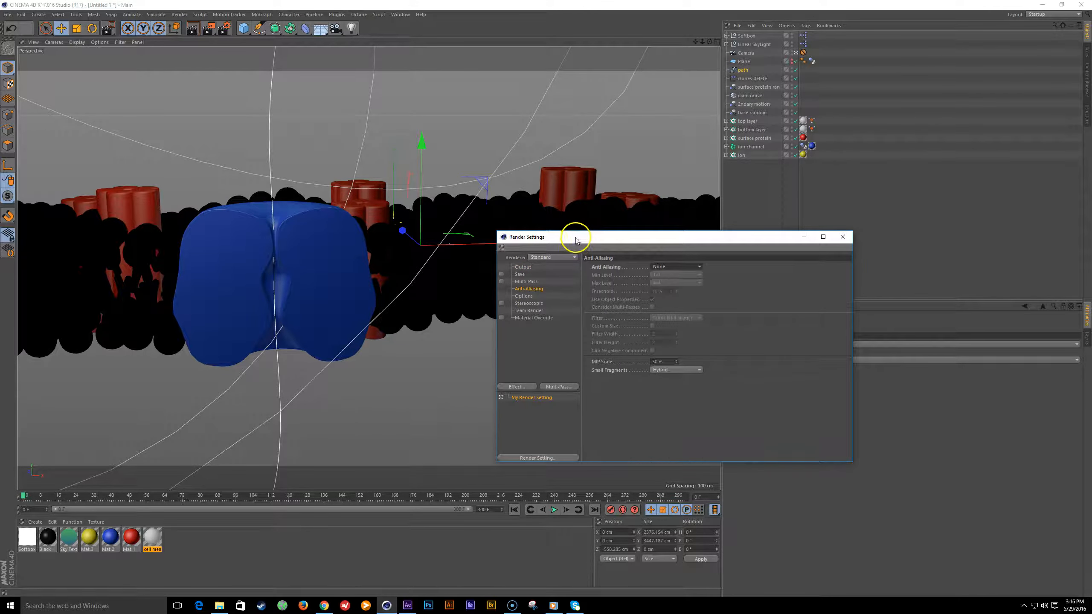
drag(576, 240, 684, 259)
- Render the current frame to the Picture Viewer in an enlarged window and examine how the membrane looks
click(399, 435)
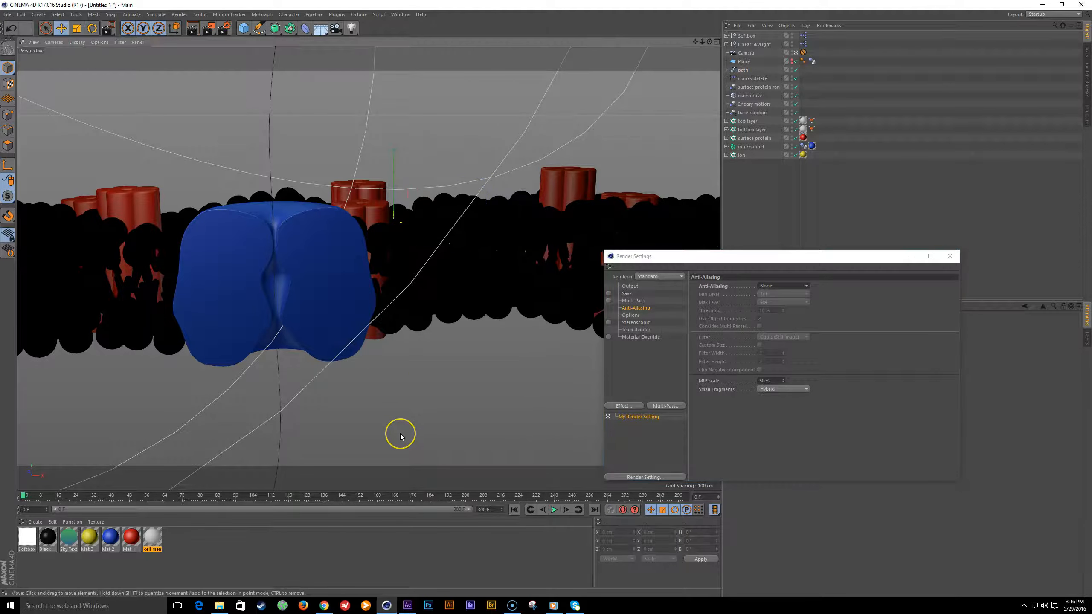
key(shift+r)
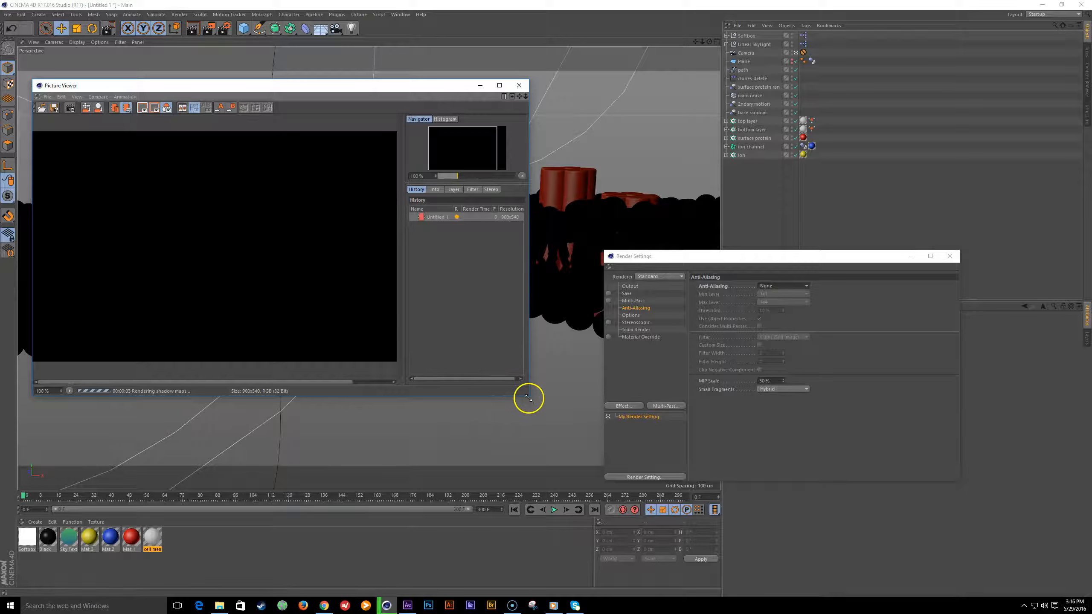
drag(528, 399, 661, 470)
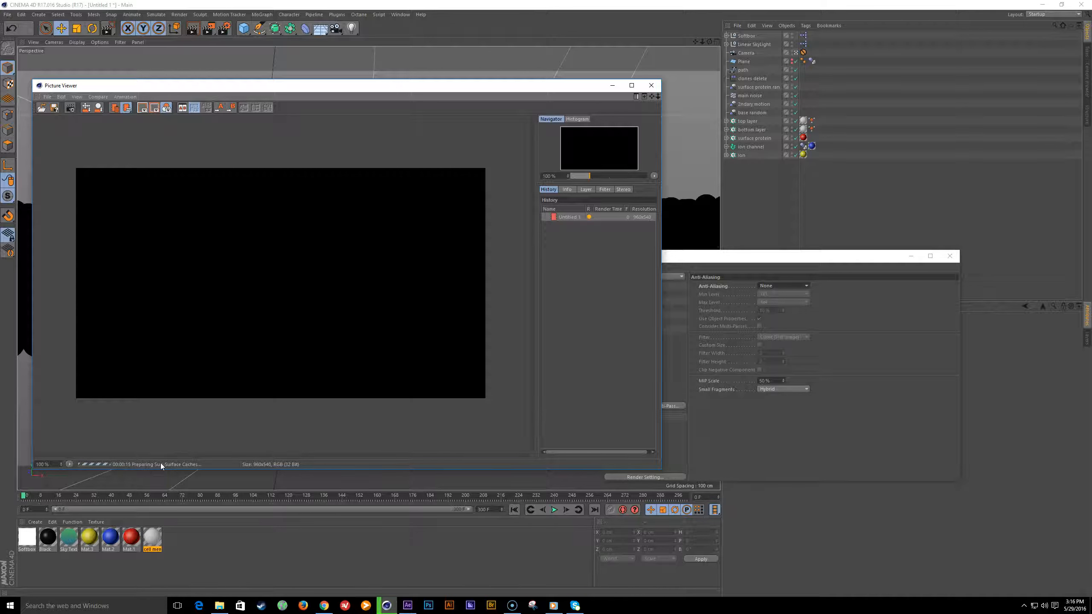
click(34, 551)
drag(221, 90, 304, 98)
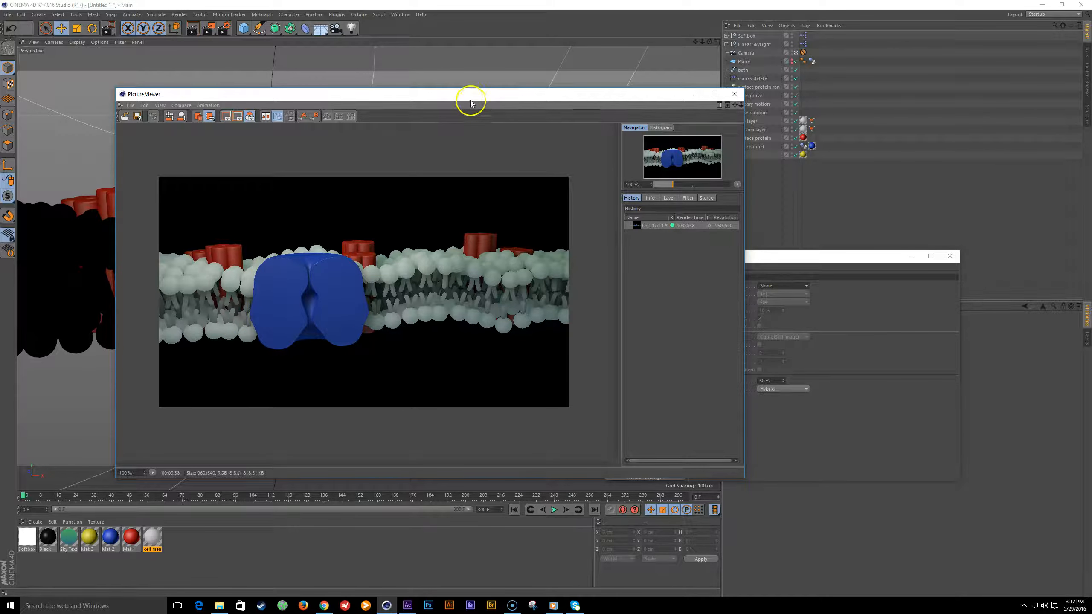
drag(471, 98, 405, 107)
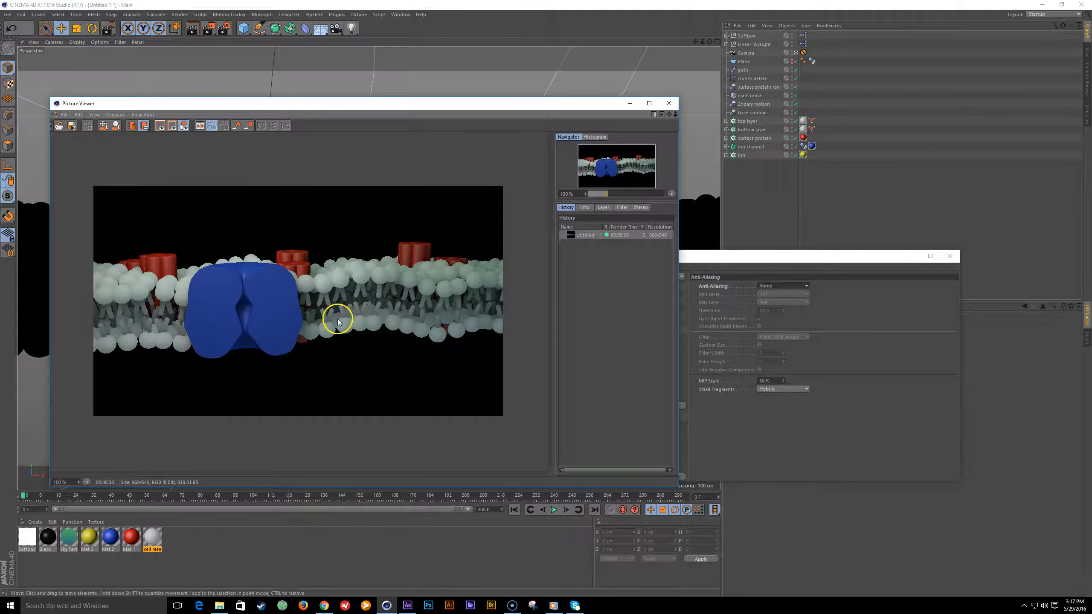
- Re-enable the Color and Reflectance channels of the cell membrane material
click(803, 121)
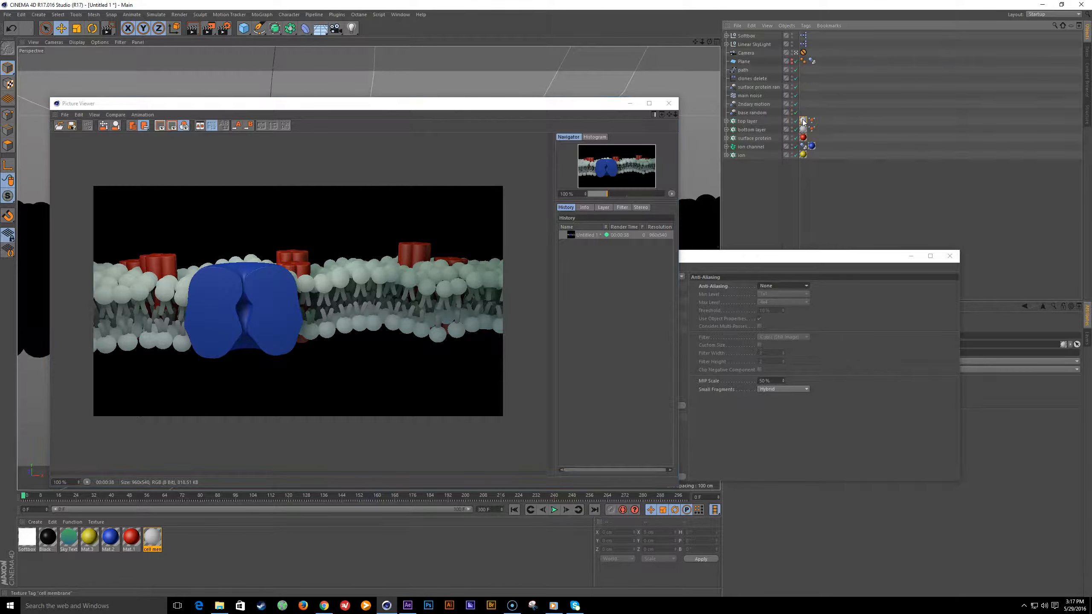
double_click(804, 122)
drag(868, 262, 469, 262)
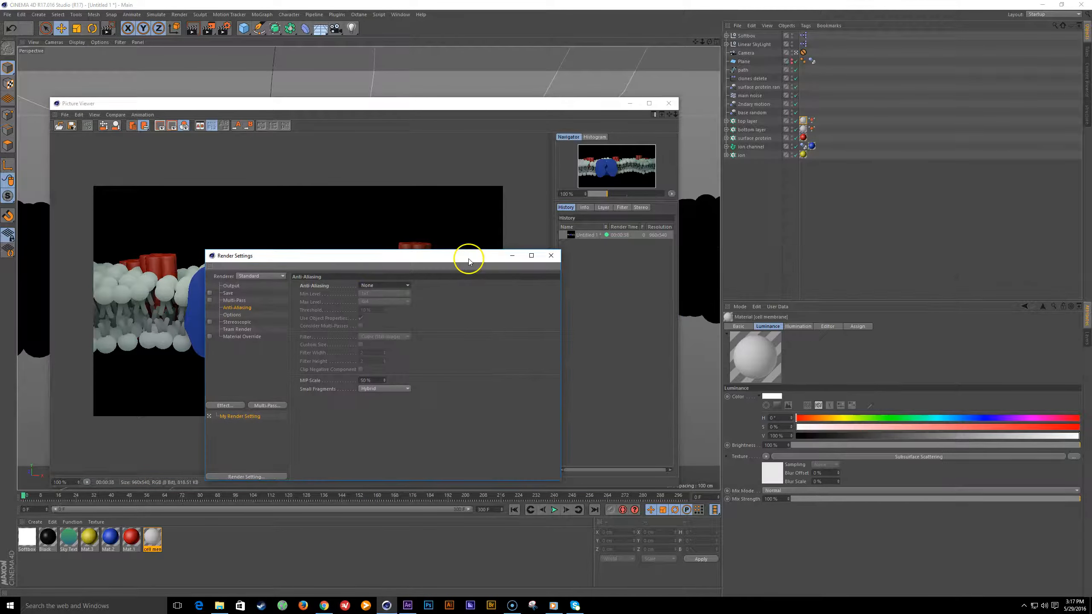
click(739, 326)
click(761, 414)
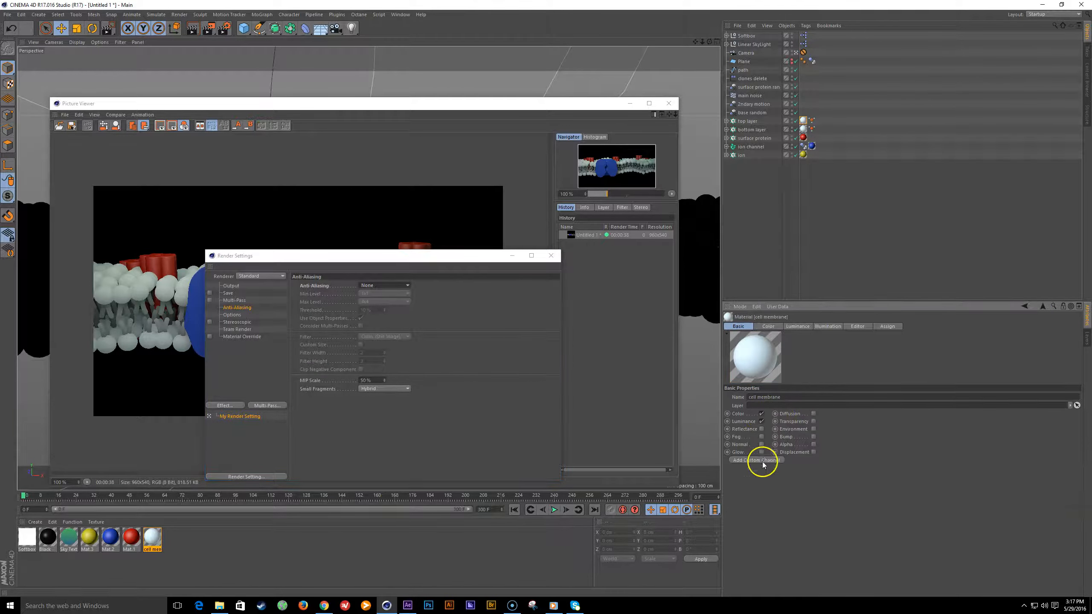
click(761, 429)
- Set the blend mode of the cell membrane material's reflectance Layer 1 to Add
click(797, 326)
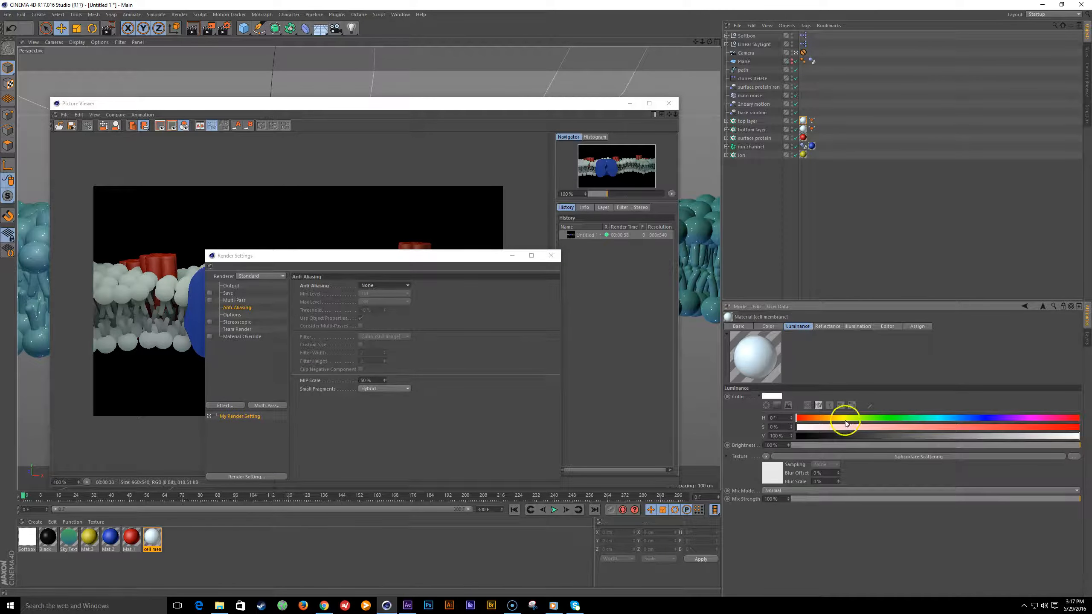
click(827, 326)
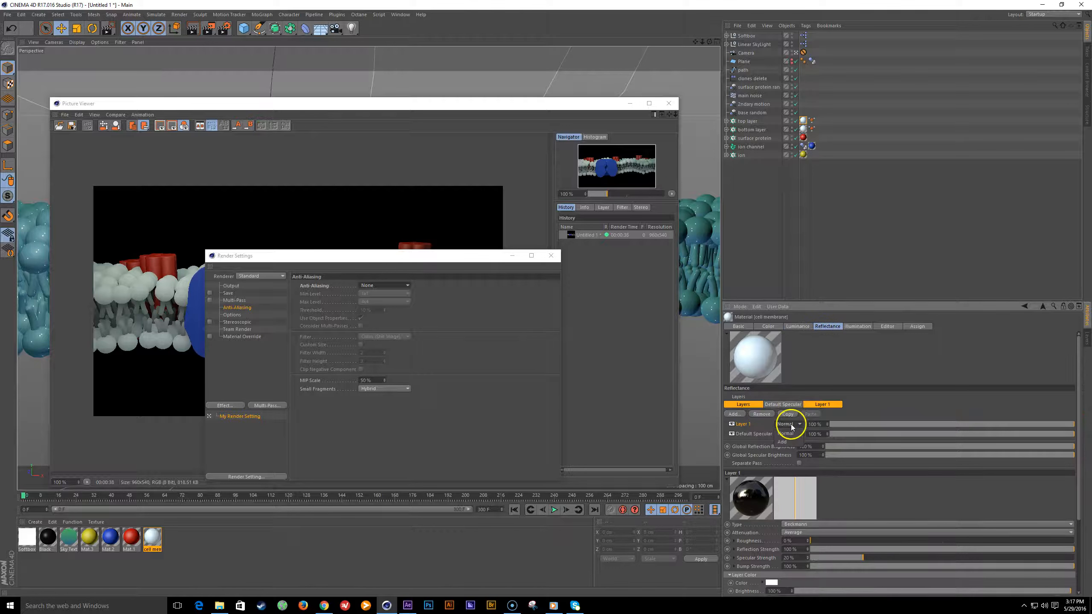
click(782, 442)
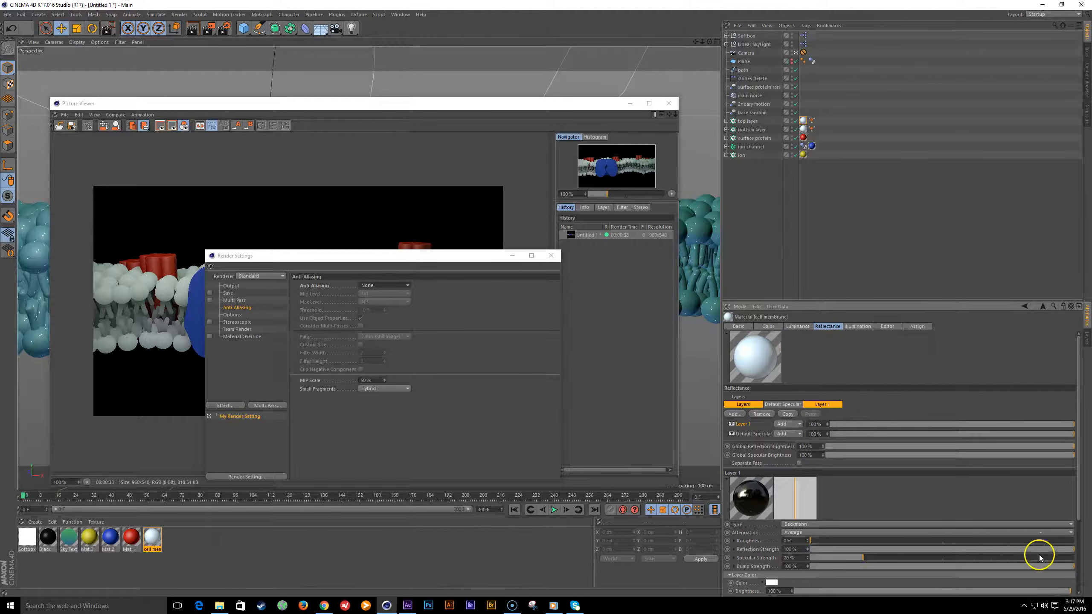
- Widen the cell membrane material's Default Specular to 68% and lower its specular strength to 8%
click(757, 433)
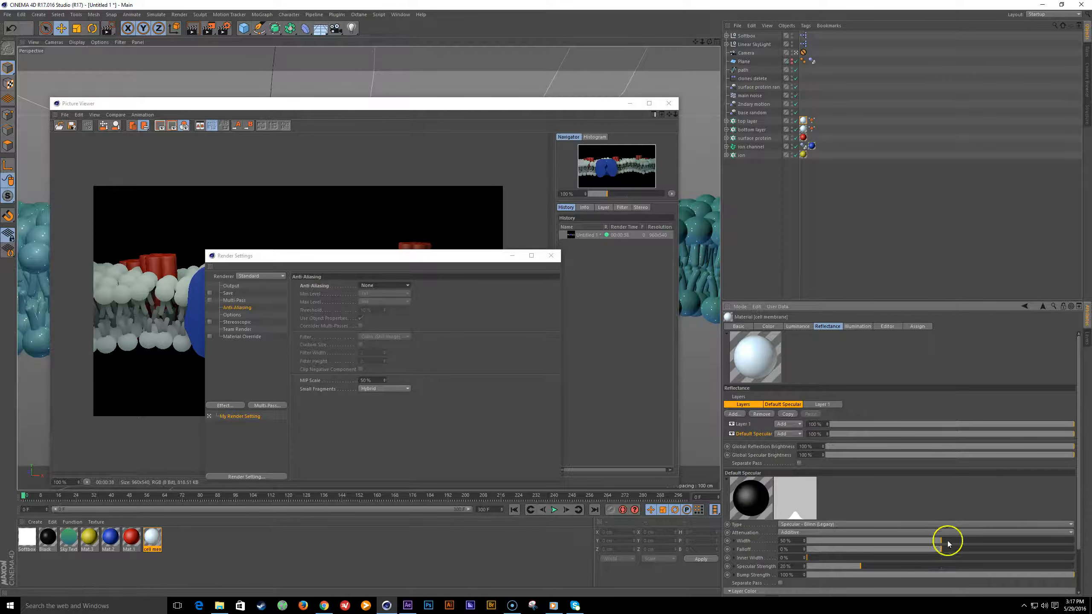
drag(948, 543, 988, 542)
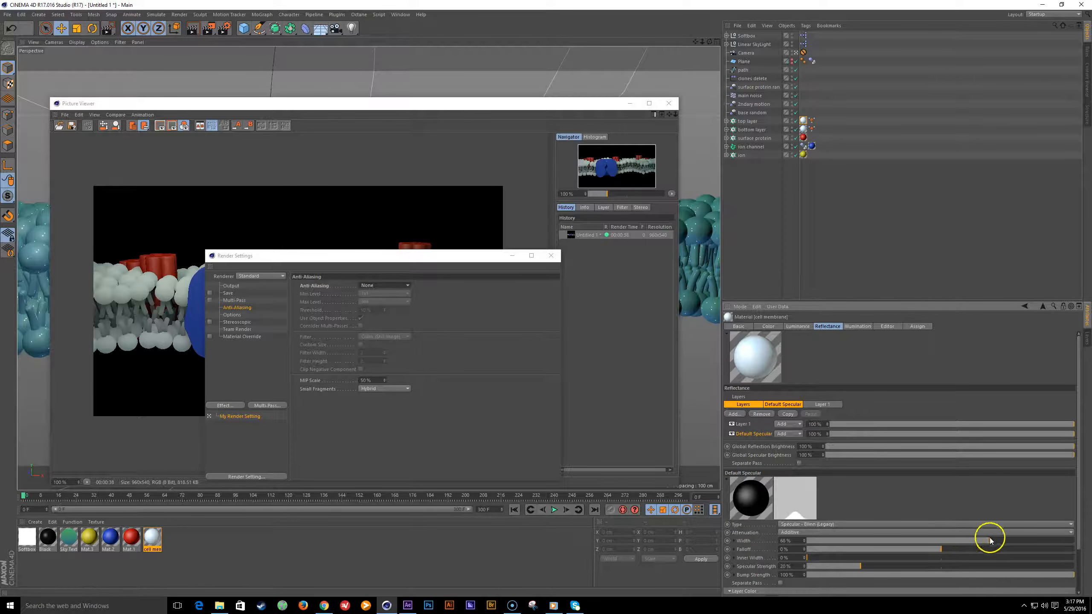
drag(863, 568, 828, 567)
- Select the top layer's texture tag and bring the Picture Viewer to the front to check the last render
drag(361, 254, 442, 333)
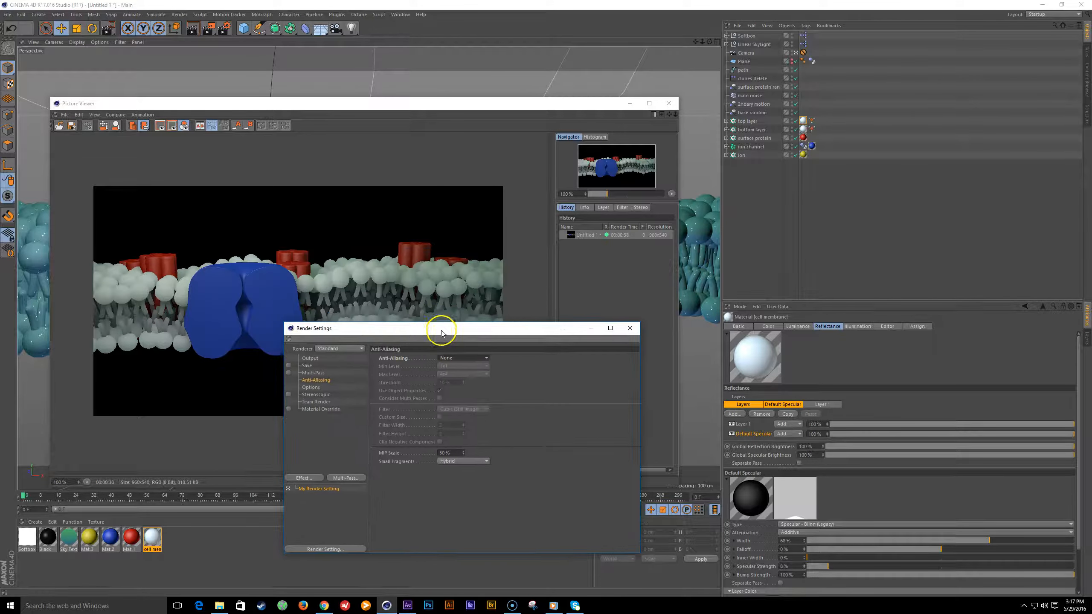
click(803, 121)
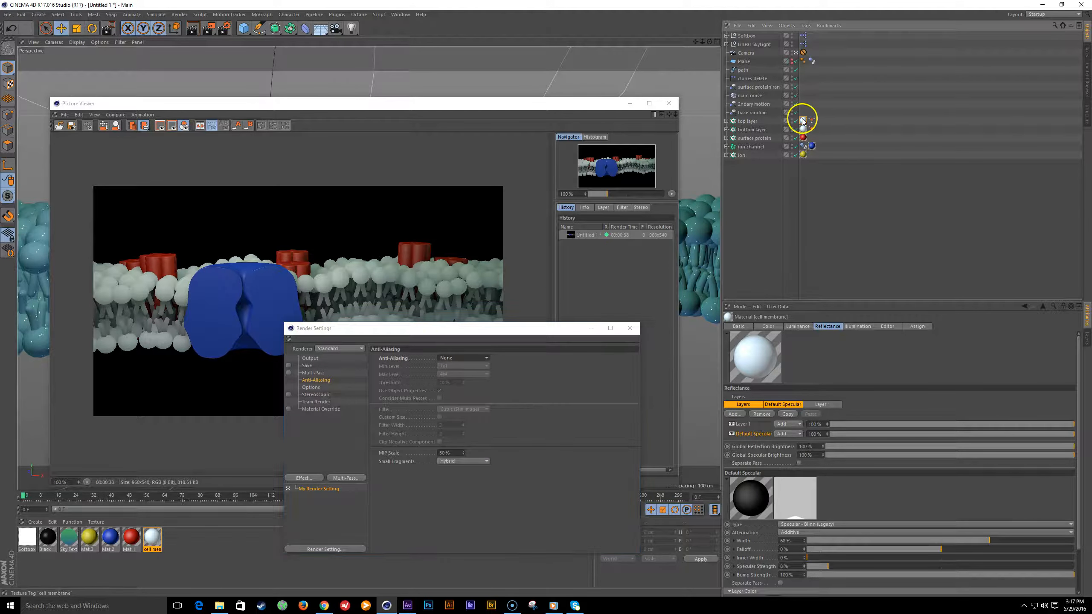
click(314, 107)
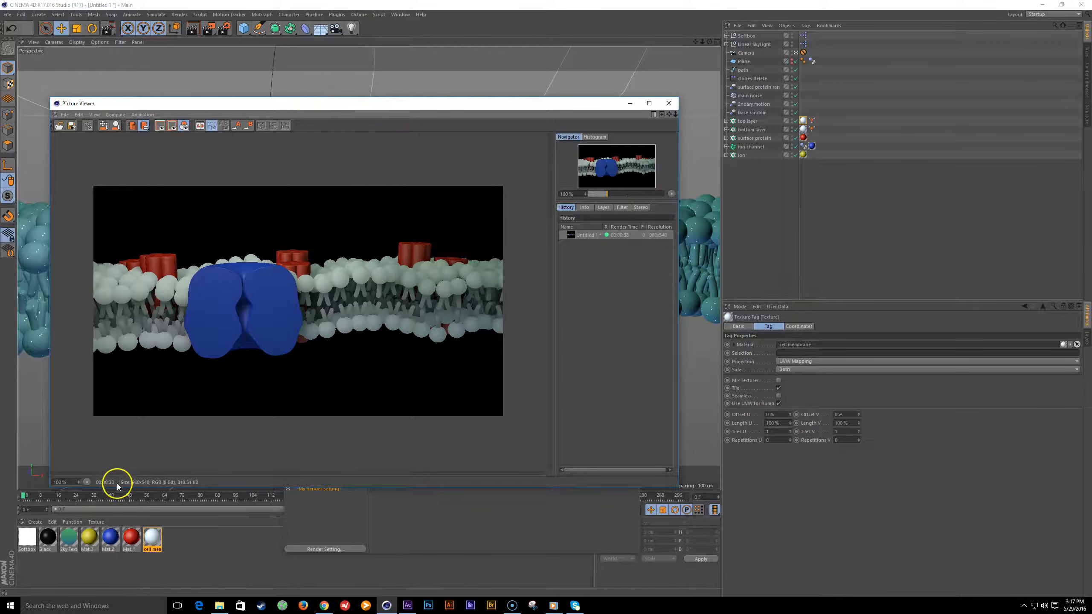
- Render the frame to the Picture Viewer to check the cell membrane material, and minimize the viewer when the render finishes
drag(292, 104, 334, 117)
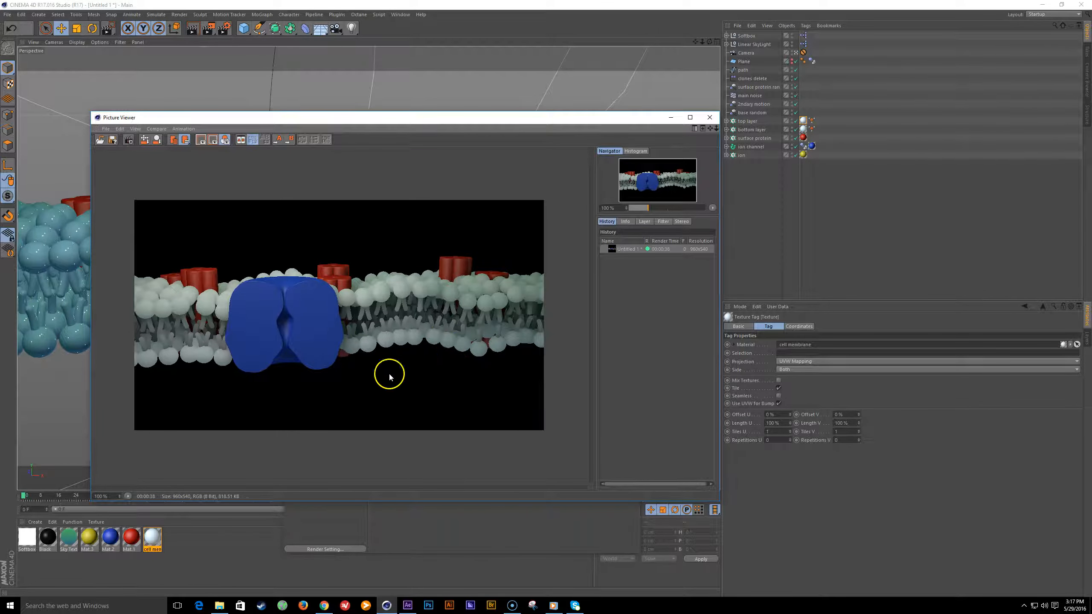
key(shift+r)
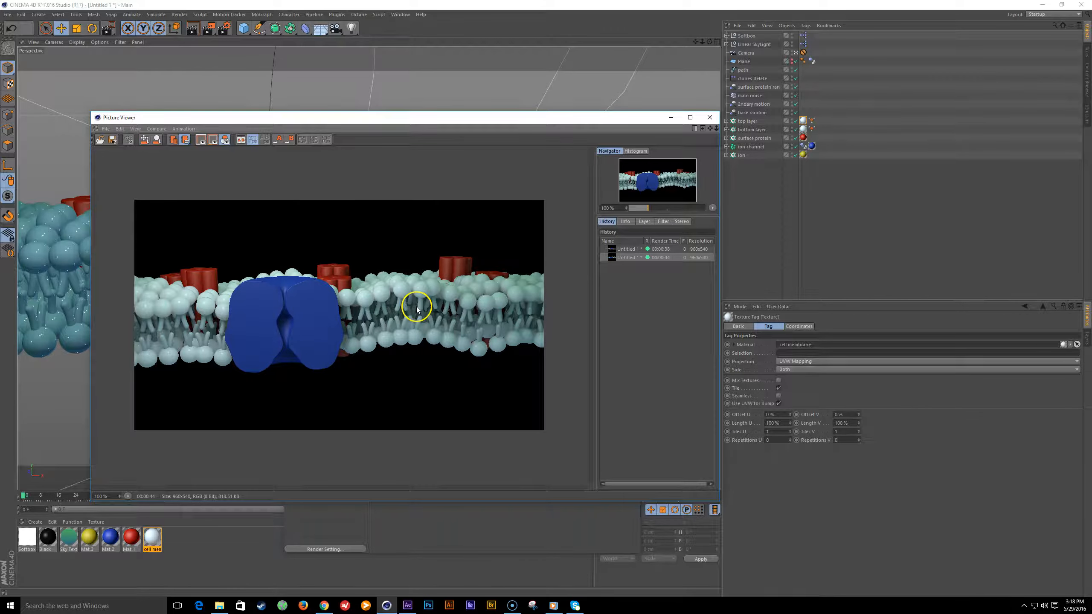
click(671, 118)
drag(358, 329, 396, 330)
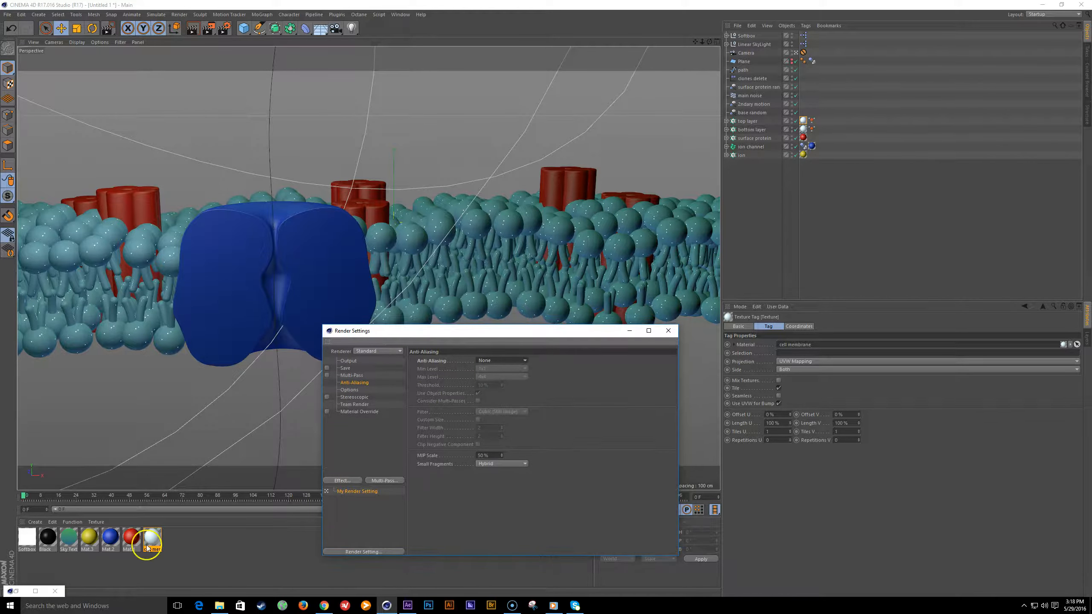
- Duplicate the cell membrane material as "ion channel" and apply it to the ion channel object in place of its blue material
click(147, 547)
ctrl+drag(155, 543, 171, 551)
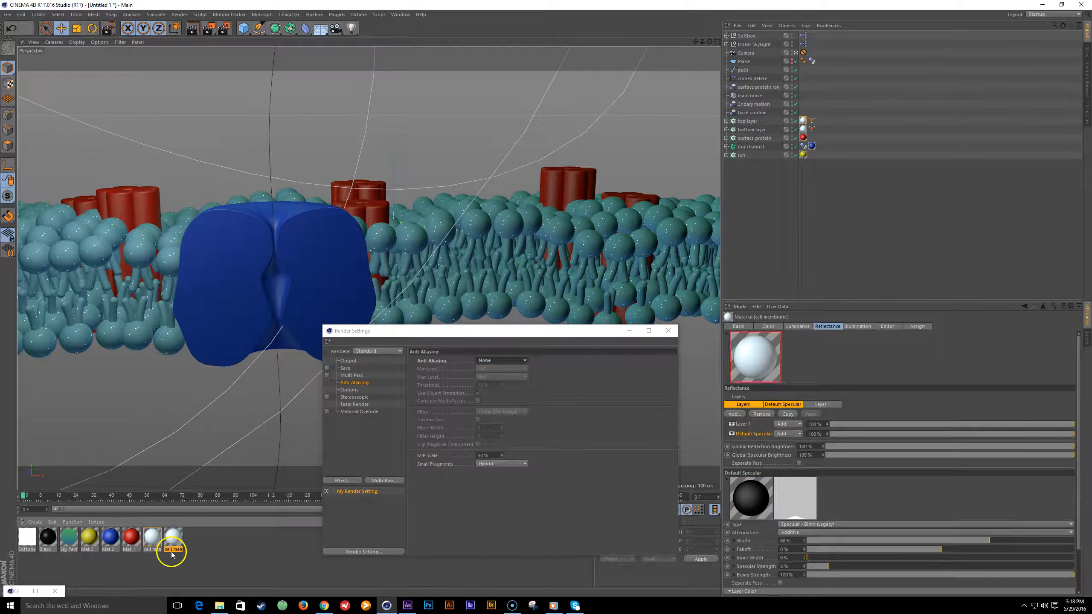
double_click(174, 550)
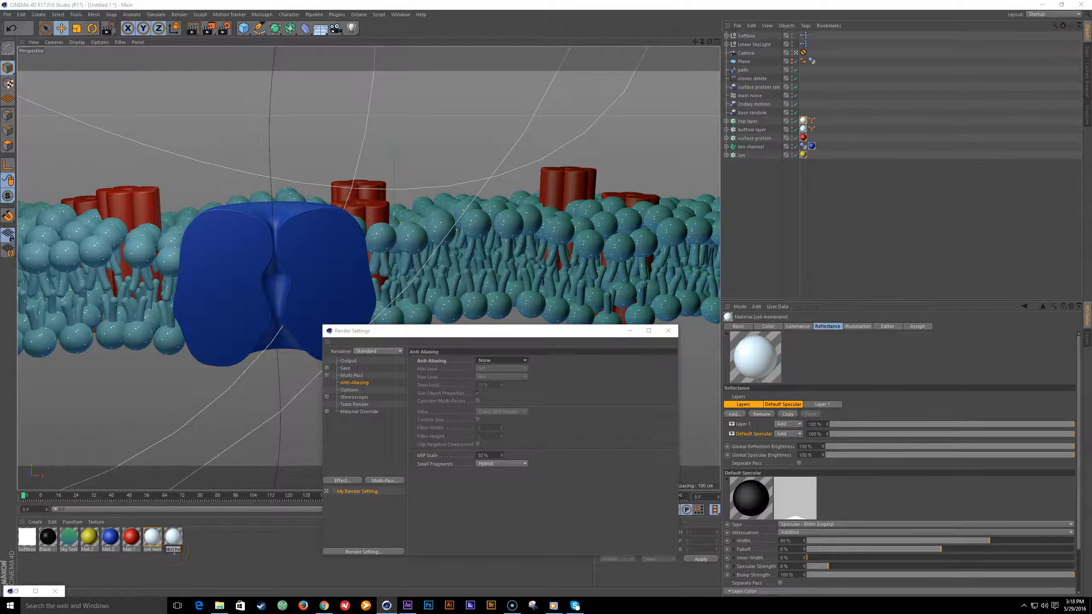
text(ion channel)
key(Return)
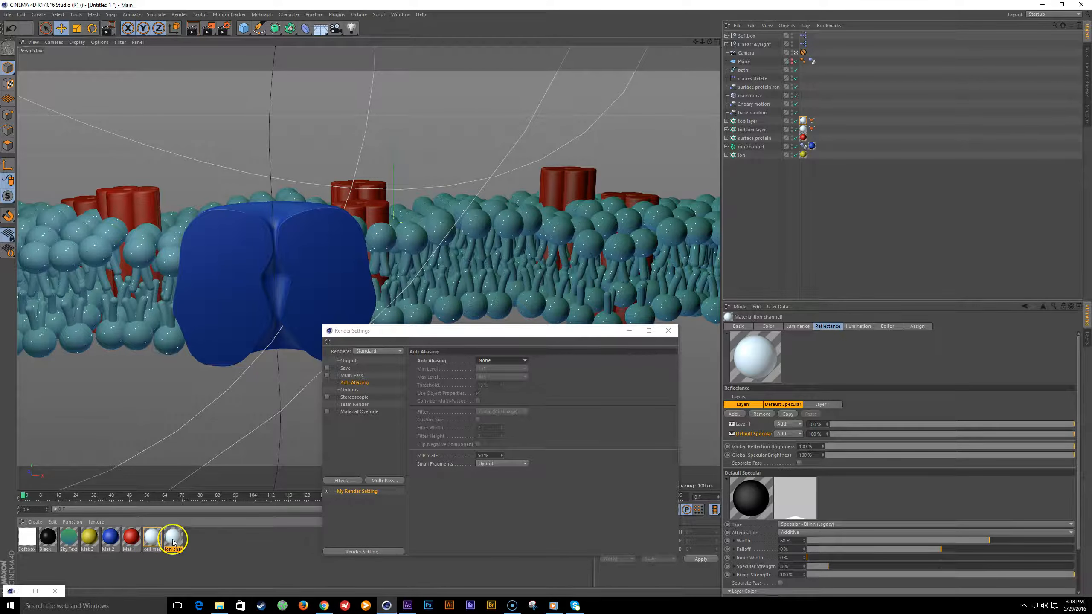
drag(172, 541, 814, 148)
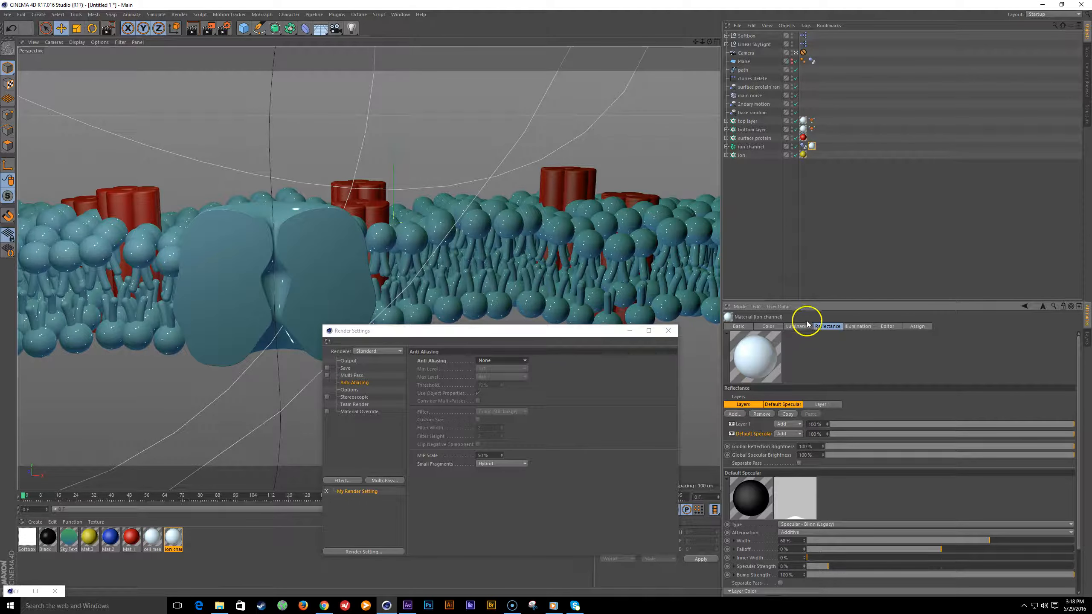
- Set the color of the ion channel material's luminance Subsurface Scattering shader to blue, with hue 202°, saturation 63% and value 80%
click(798, 326)
click(933, 456)
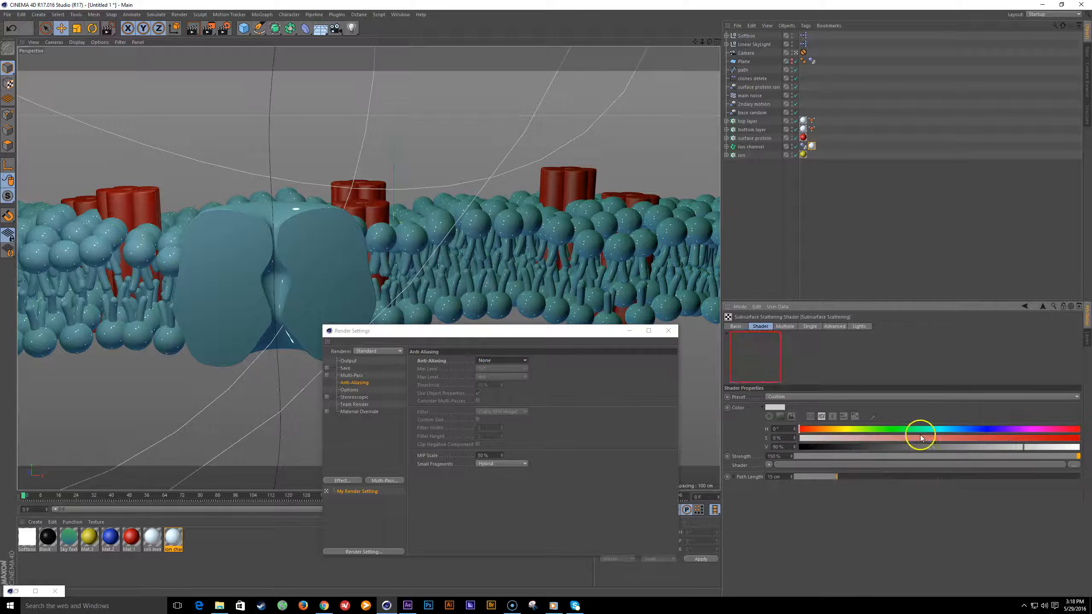
click(763, 408)
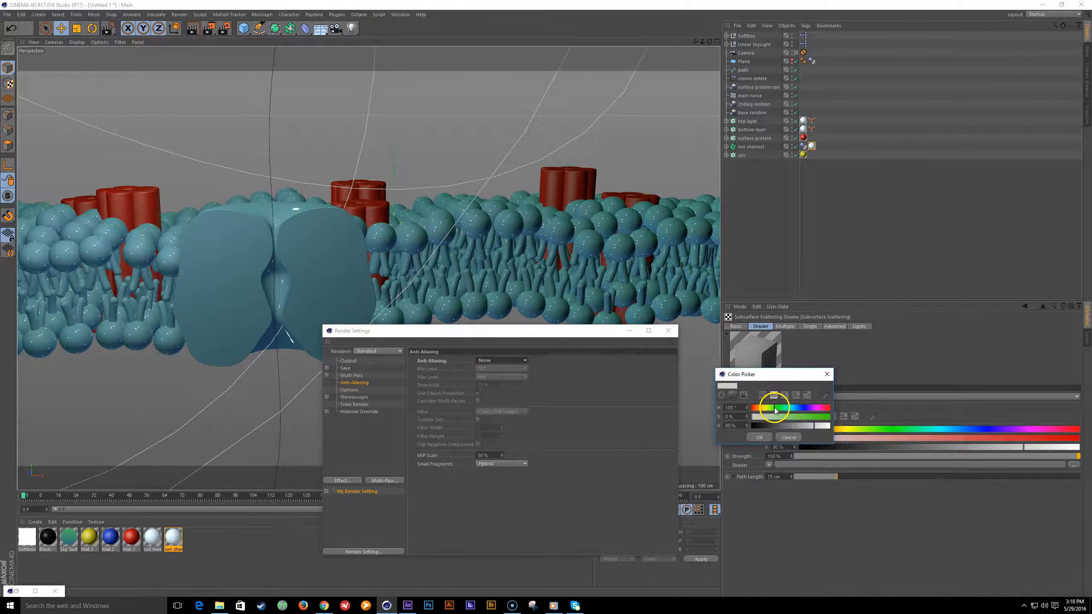
click(790, 417)
click(798, 408)
click(800, 416)
click(796, 408)
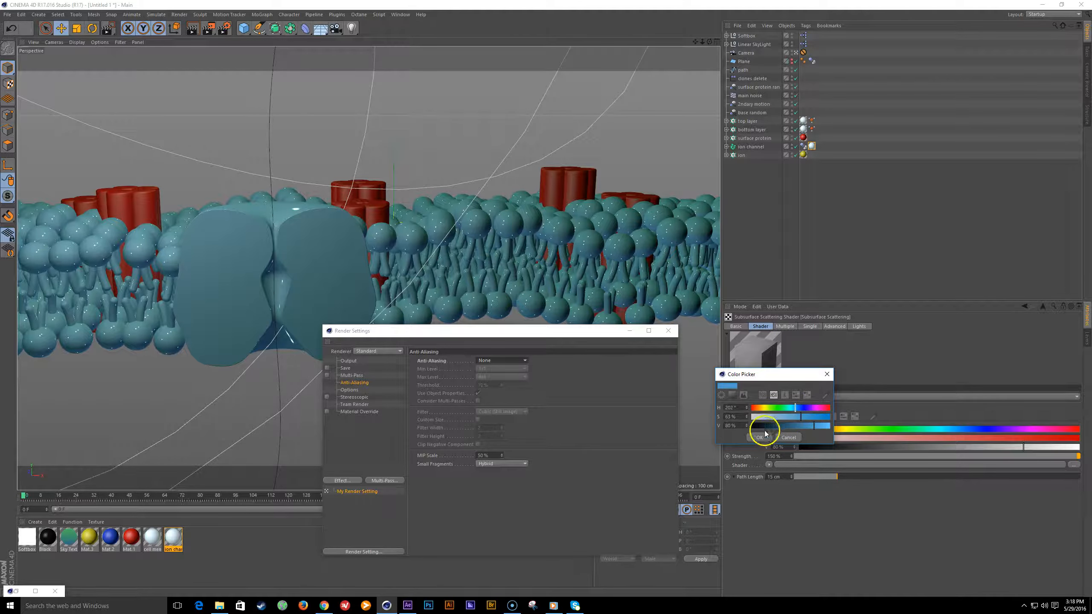
click(759, 437)
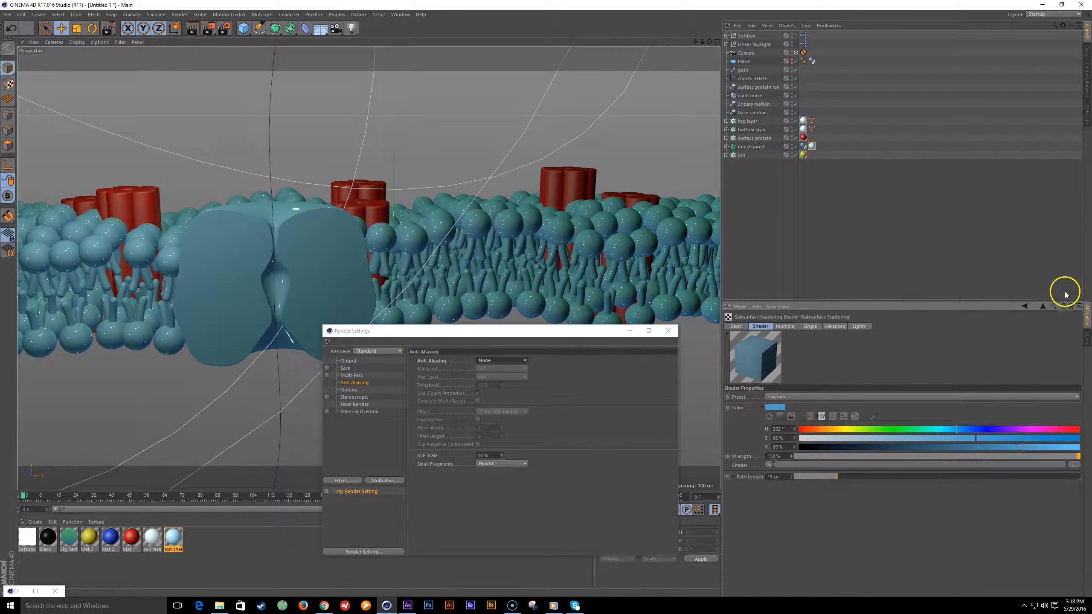
- Set the ion channel material's Color channel to a violet-tinged blue, with hue about 236° and saturation about 59%
click(1043, 306)
click(769, 326)
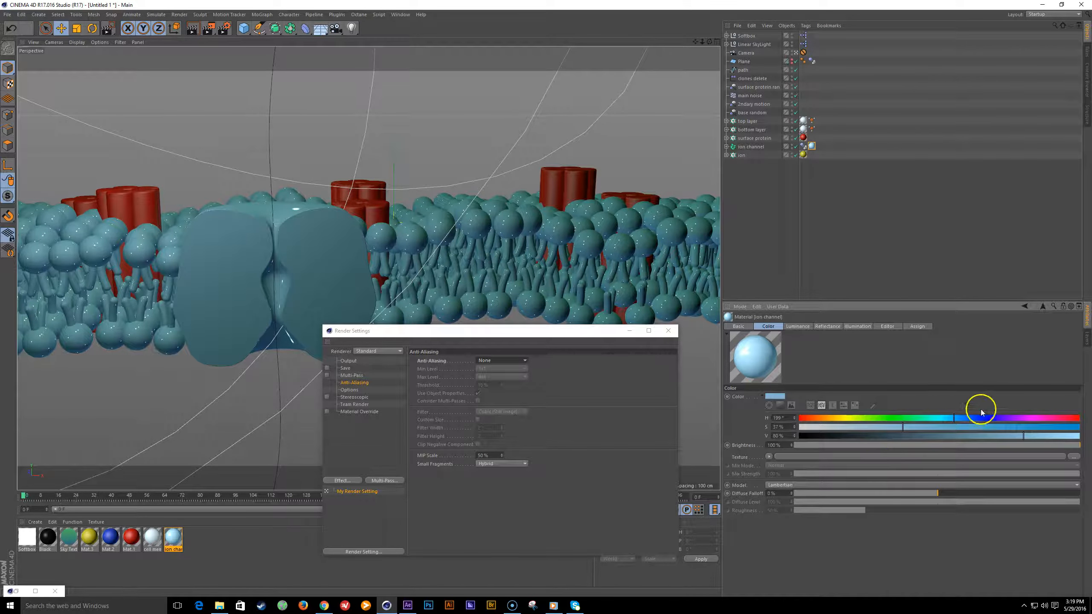
drag(957, 420, 987, 420)
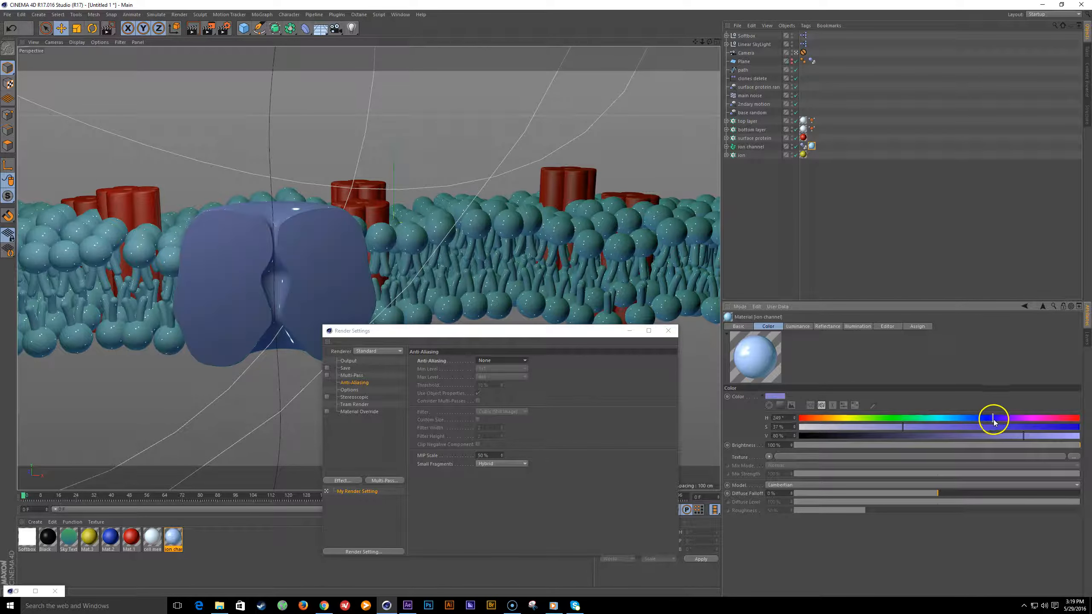
drag(916, 431, 965, 428)
click(983, 418)
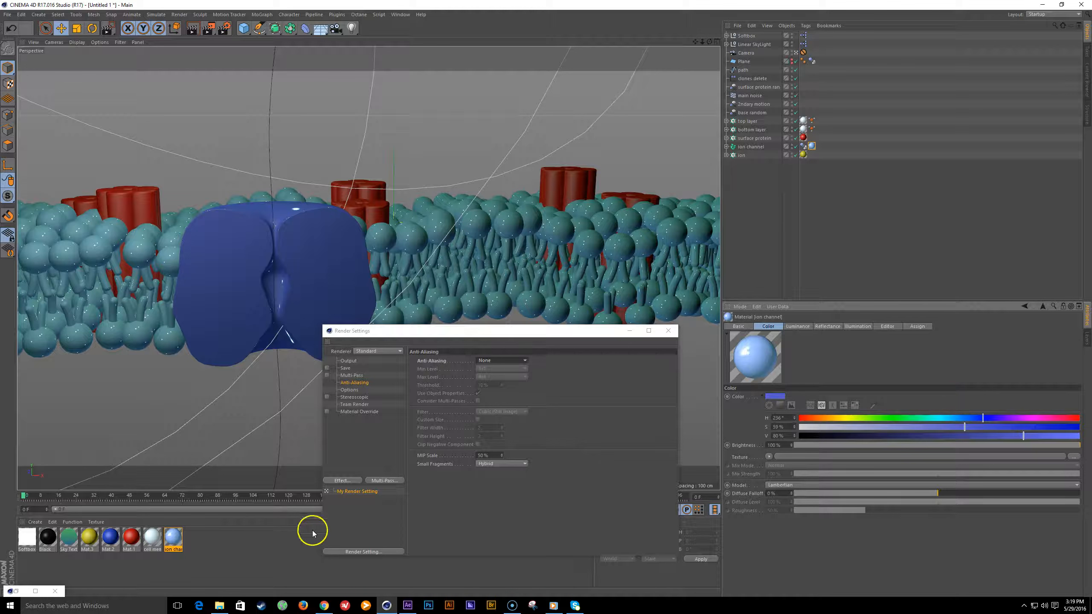
- Duplicate the ion channel material as "surface proteins" and apply it to the surface protein object in place of its red material
ctrl+drag(173, 539, 190, 545)
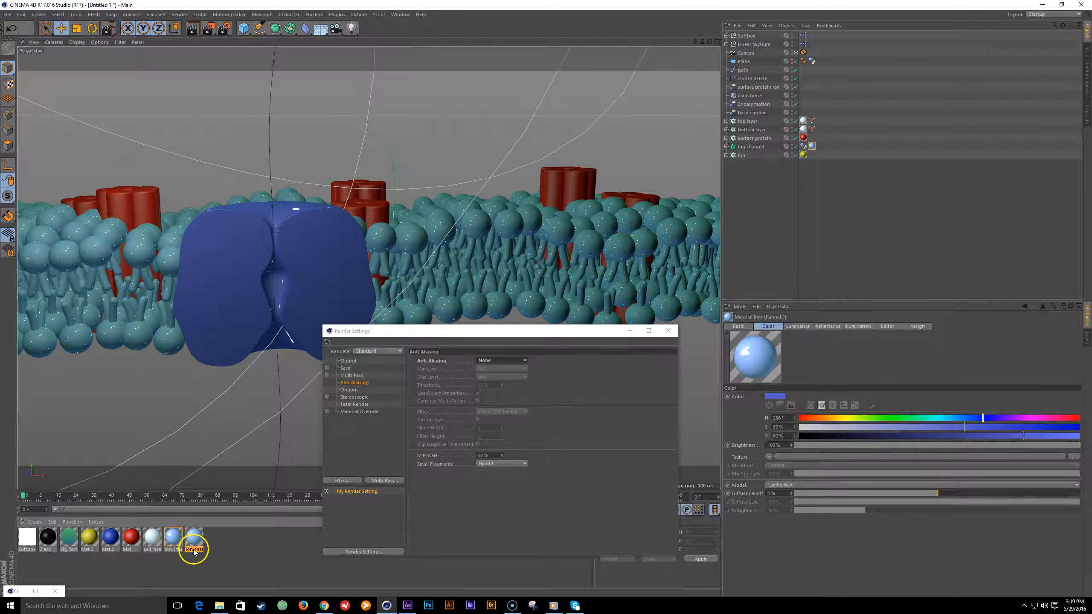
double_click(193, 549)
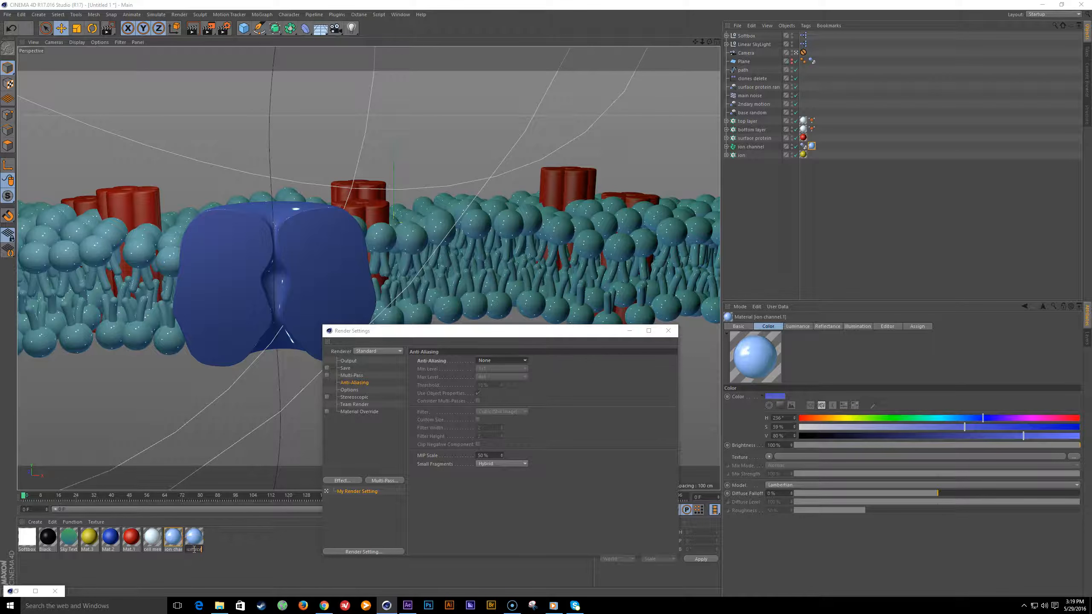
text(surface proteins)
key(Return)
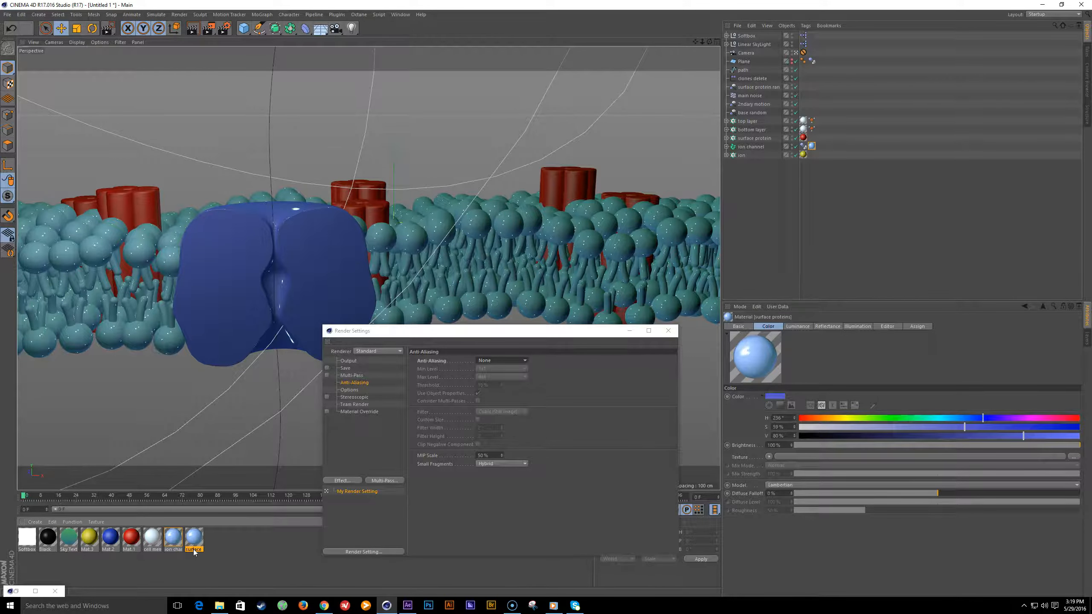
drag(850, 273, 803, 138)
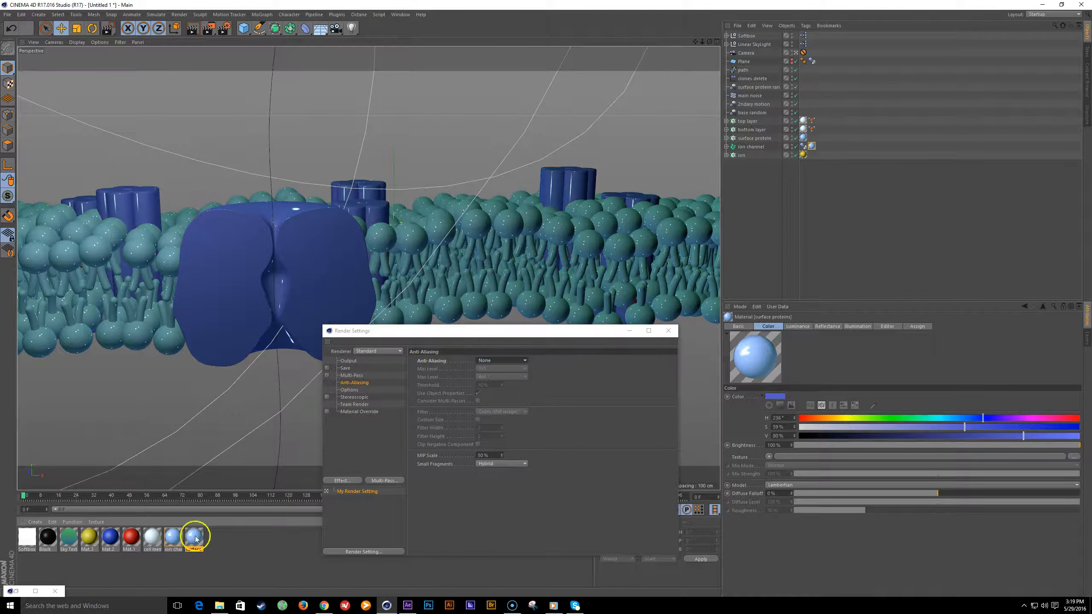
- Set the color of the surface proteins material's Subsurface Scattering shader to red, with hue 360° and saturation about 75%
click(797, 326)
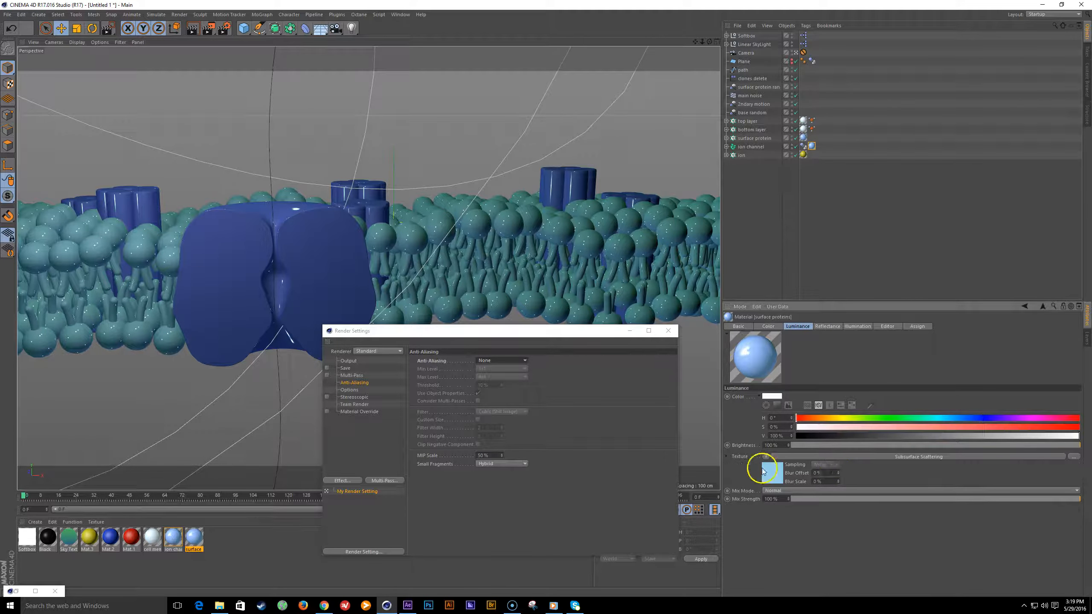
click(811, 456)
click(774, 407)
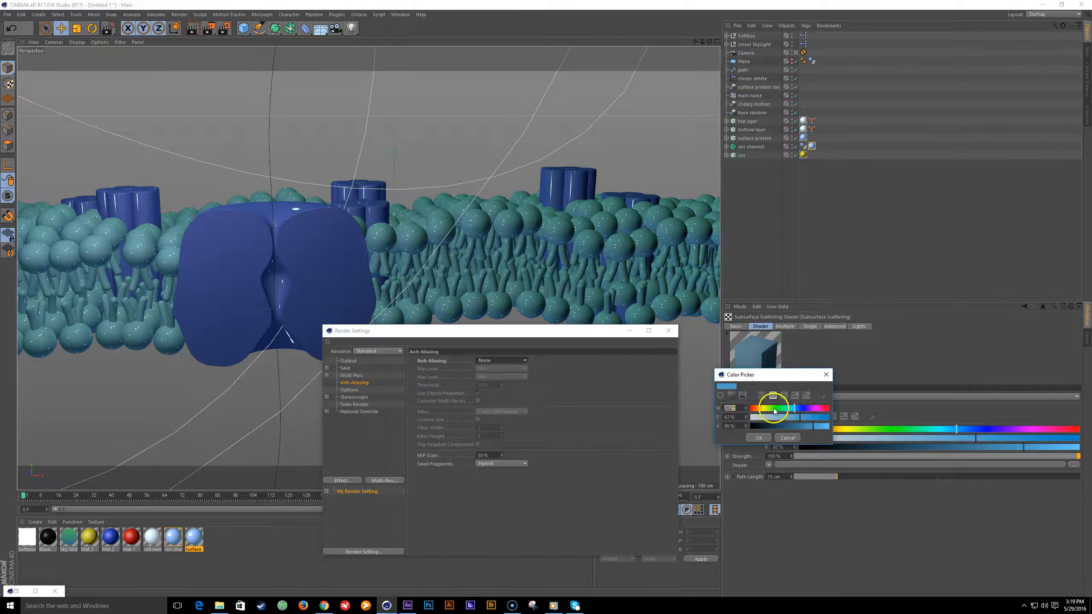
drag(822, 409, 839, 411)
click(810, 417)
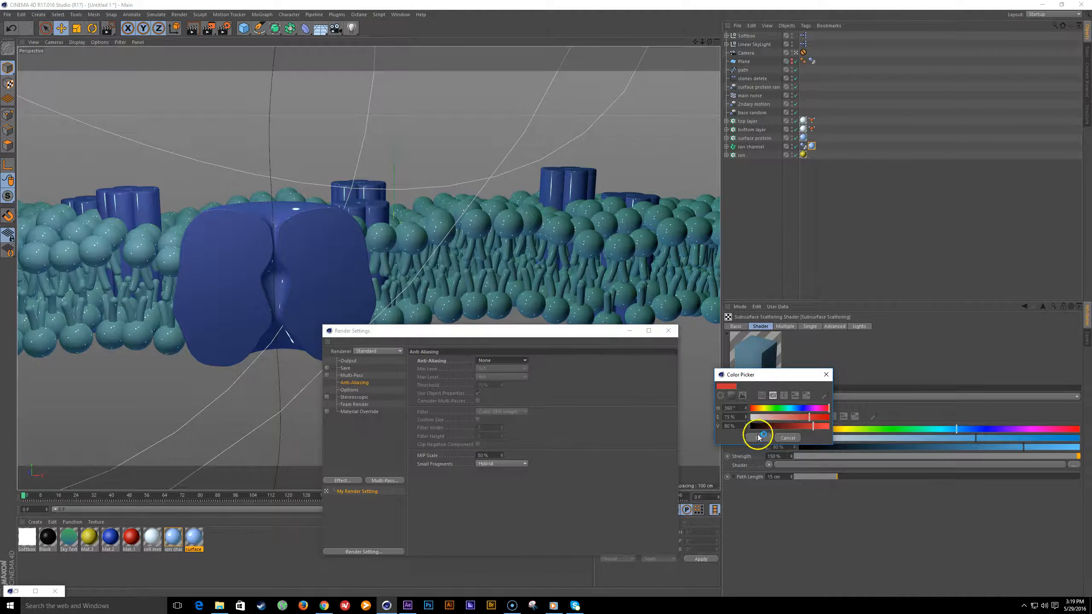
click(758, 437)
click(1042, 307)
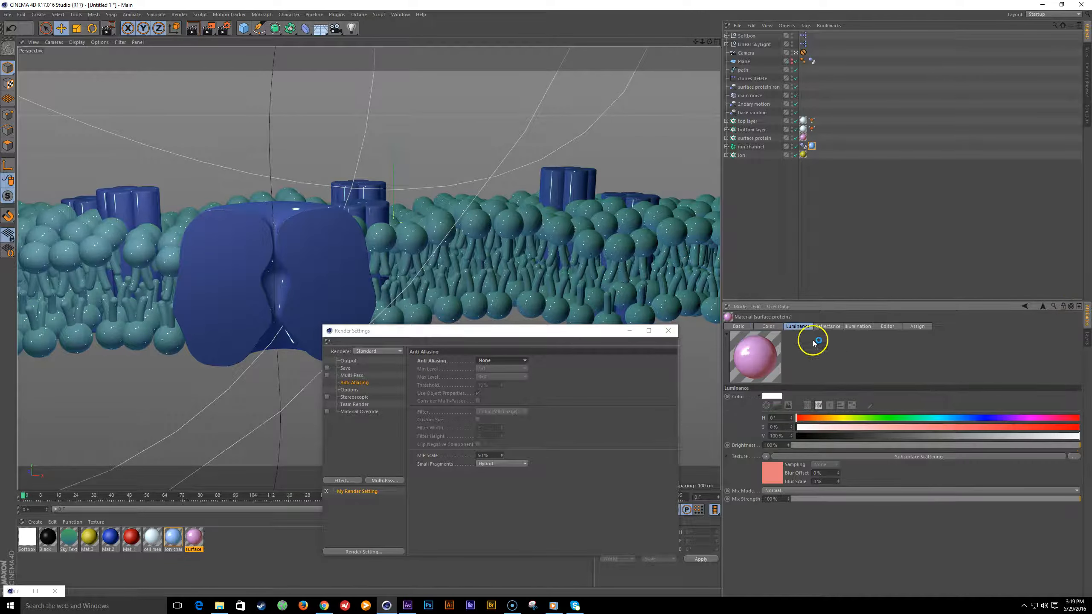
- Set the surface proteins material's Color channel to red, with hue 352°, saturation 78% and value 80%
click(768, 326)
drag(981, 418, 1068, 417)
drag(990, 427, 1072, 419)
drag(1002, 436, 1018, 427)
- Render the frame to the Picture Viewer to check the new materials, and arrange the floating windows clear of the material attributes
drag(513, 335, 678, 300)
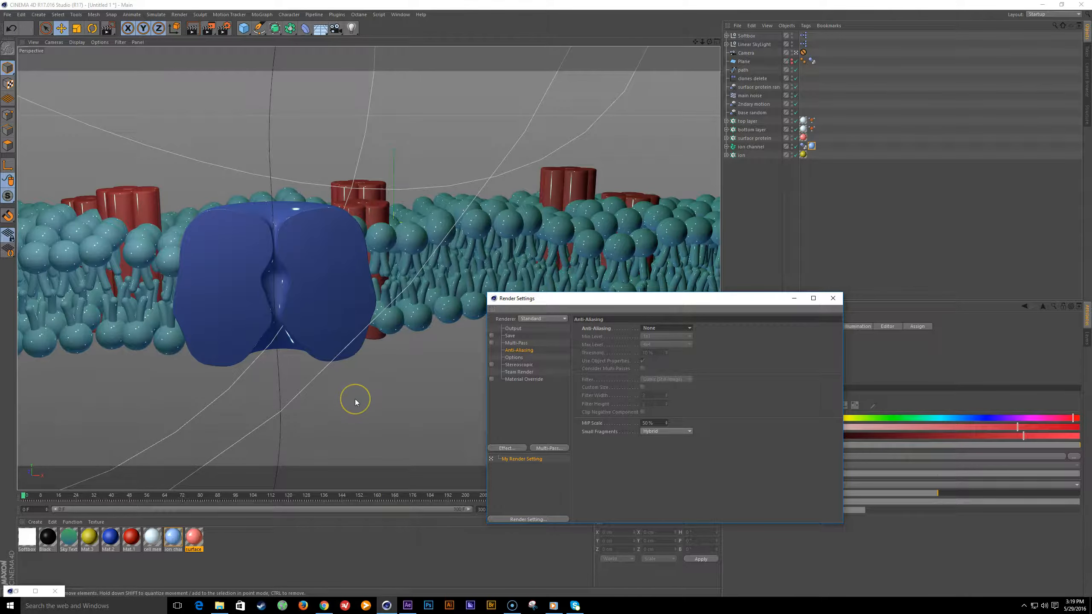
key(shift+r)
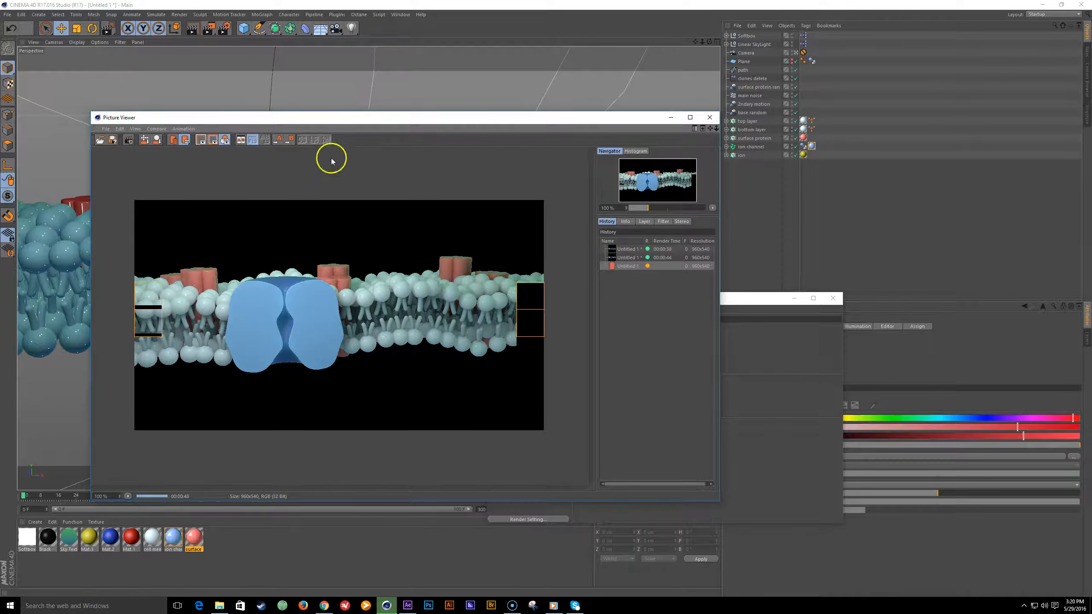
drag(319, 117, 348, 148)
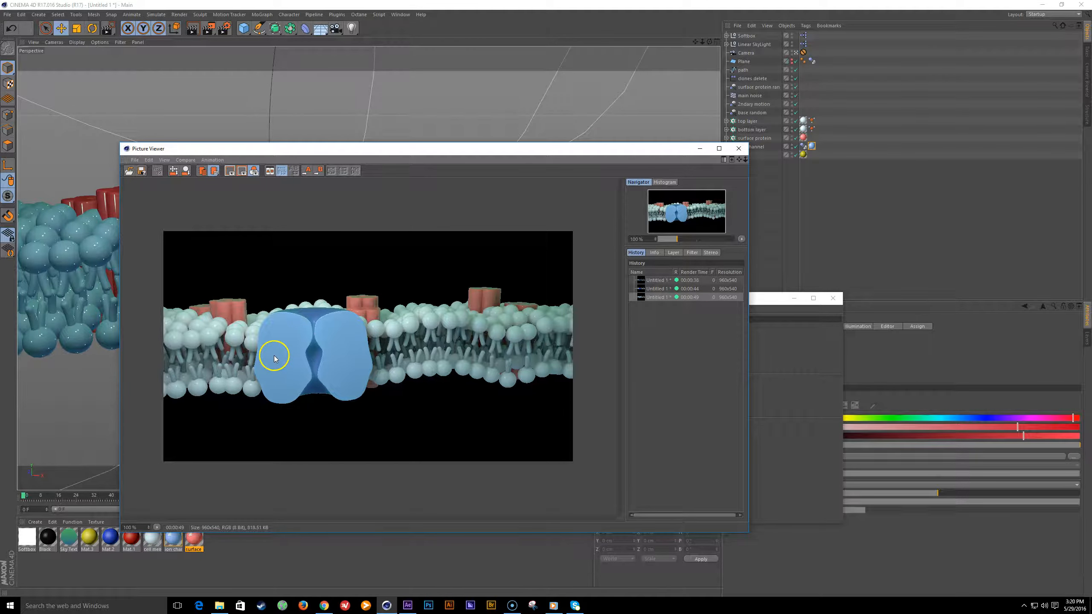
drag(477, 148, 392, 127)
click(731, 302)
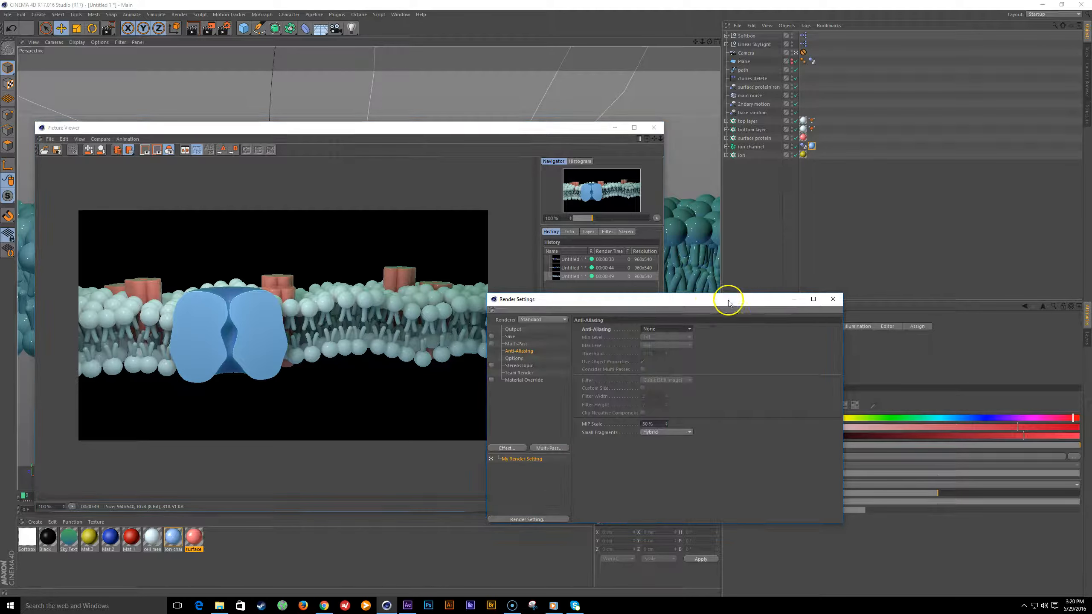
drag(729, 302, 559, 299)
- Raise the ion channel material's color saturation slightly and set its Subsurface Scattering color to a deeper blue, hue 227°
click(812, 147)
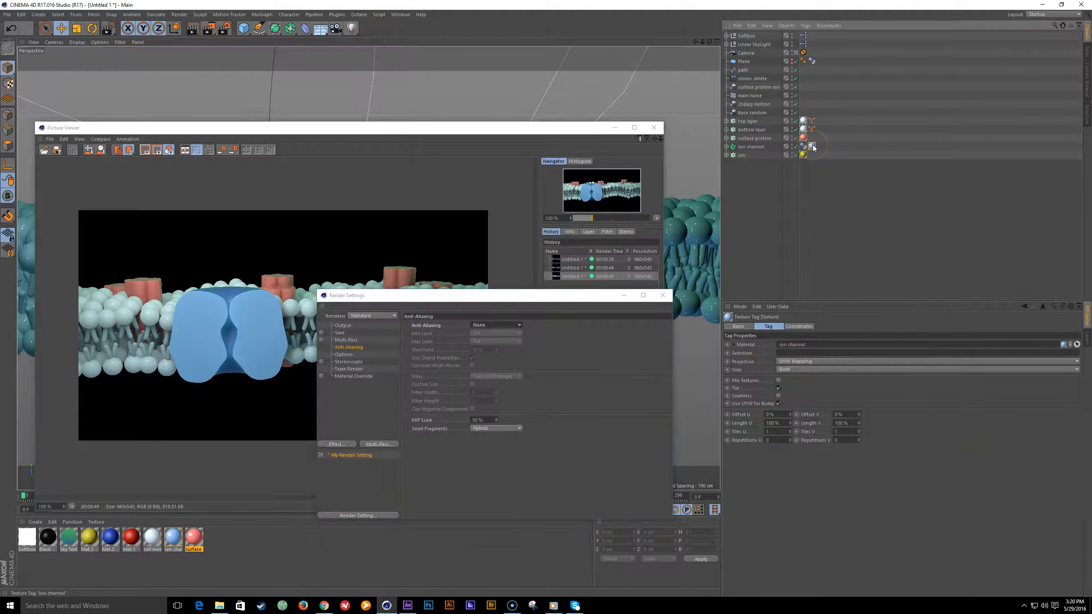
click(813, 147)
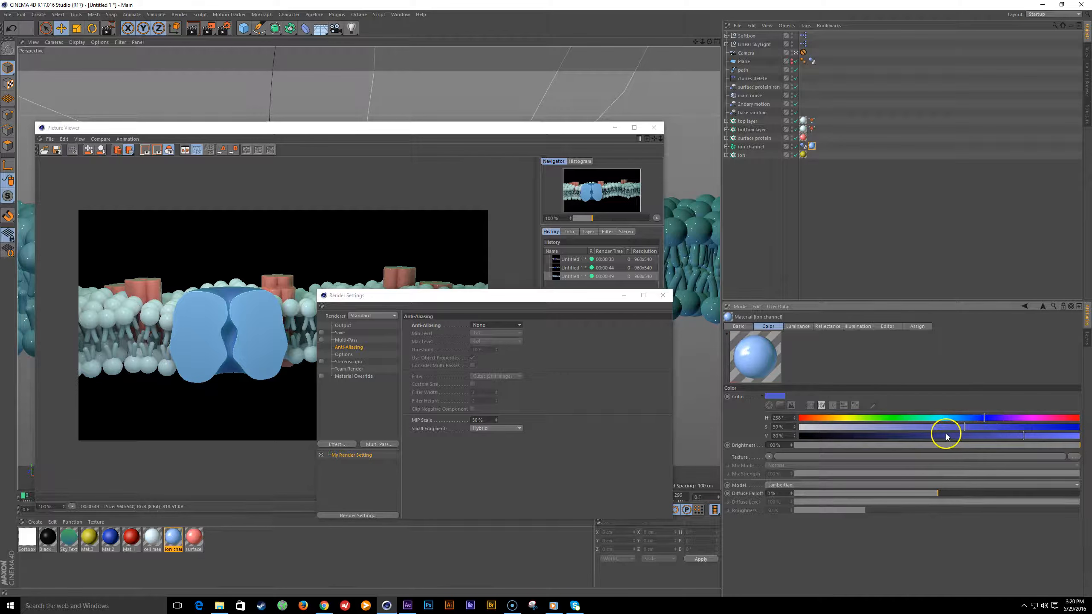
click(972, 427)
click(793, 326)
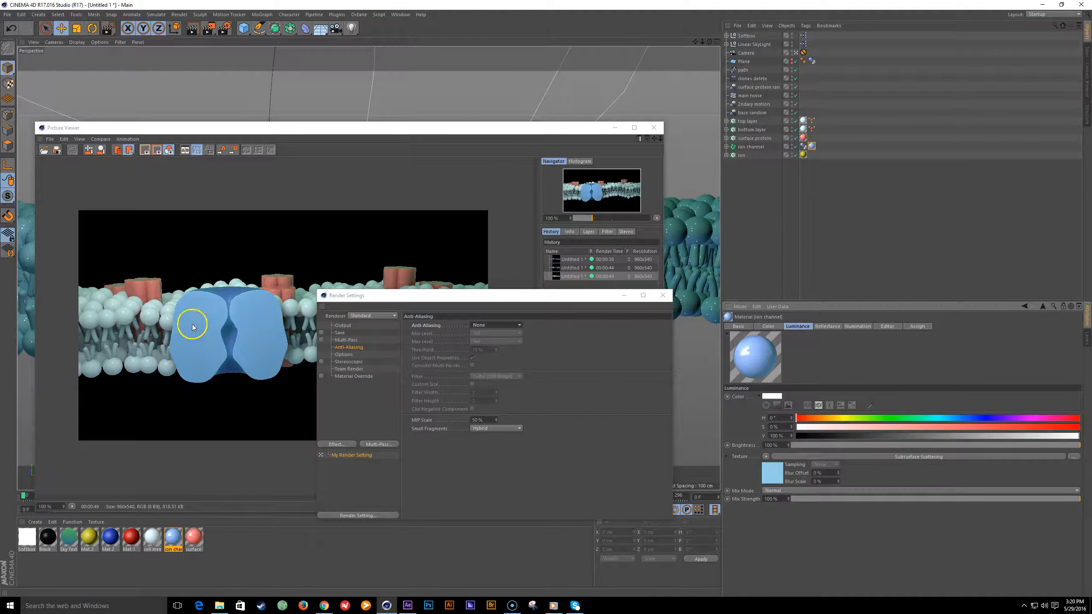
click(769, 476)
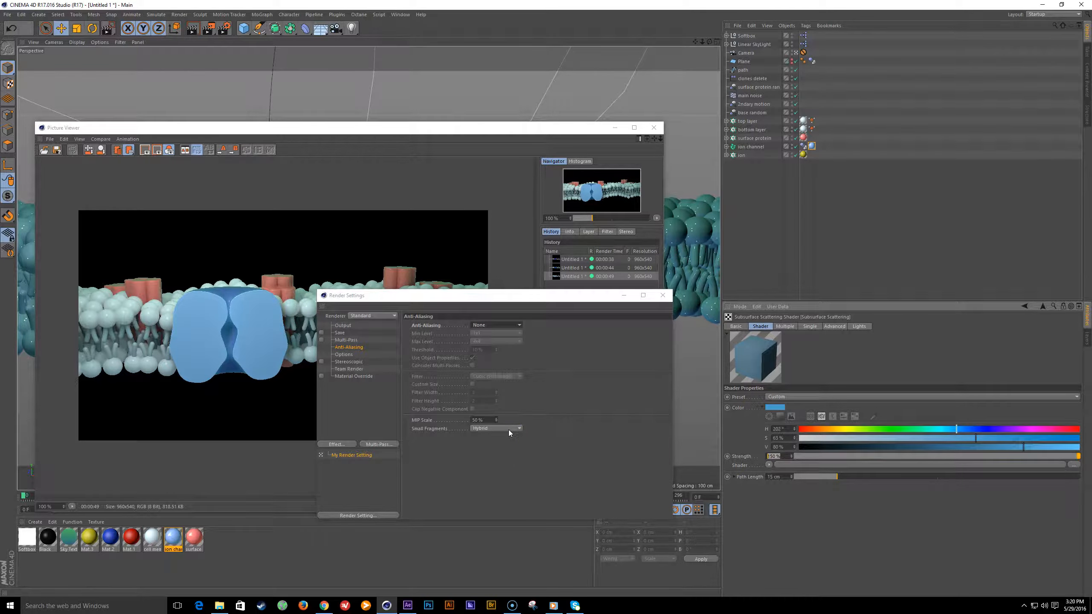
drag(968, 430, 976, 429)
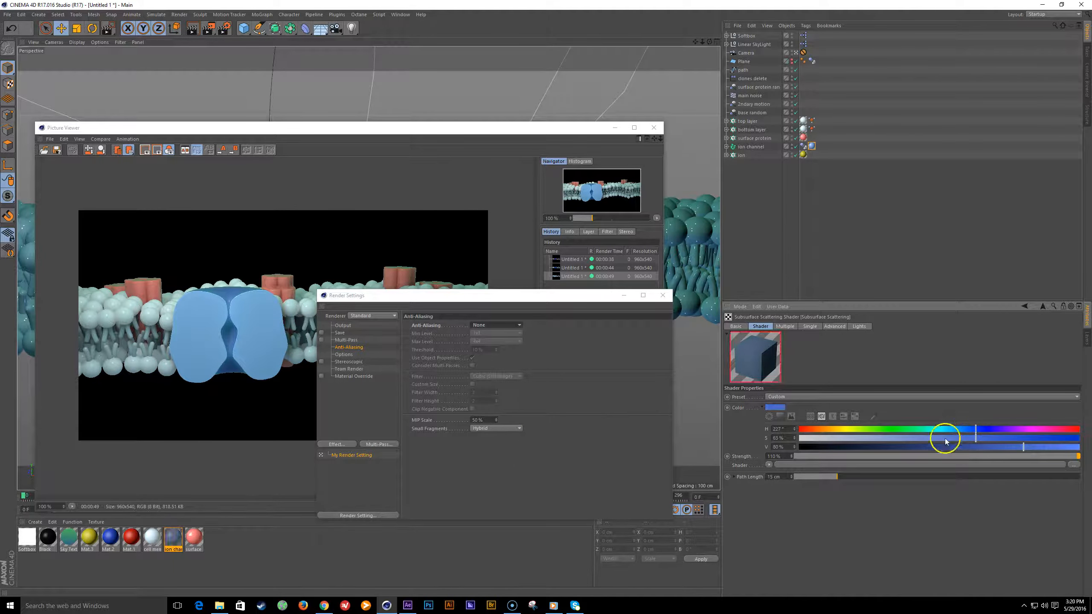
- Raise the saturation of the surface proteins material's Subsurface Scattering color to about 89%
click(804, 139)
double_click(804, 139)
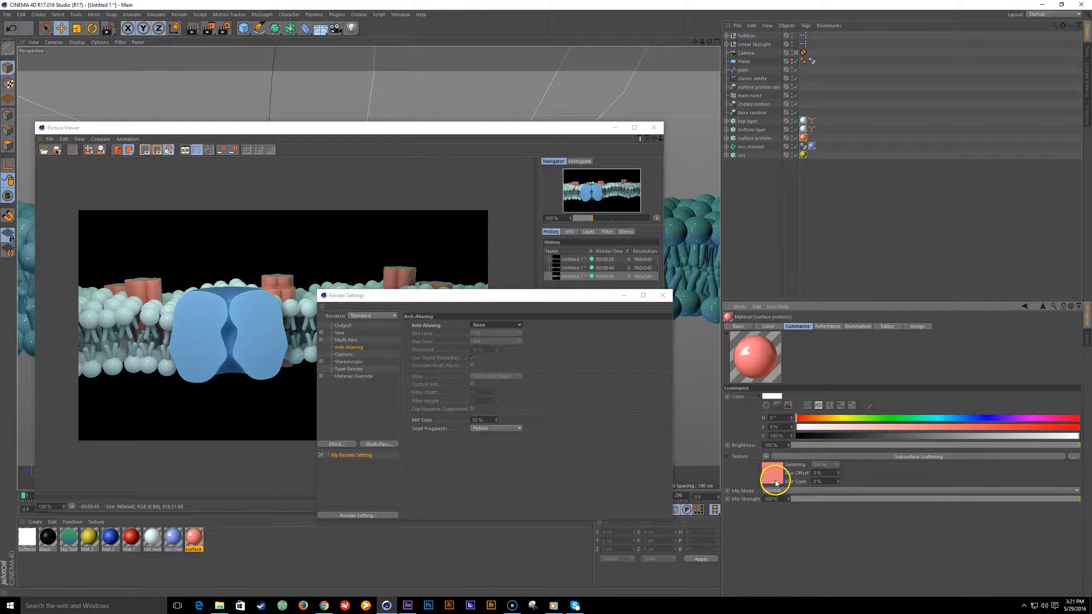
click(776, 482)
click(1050, 438)
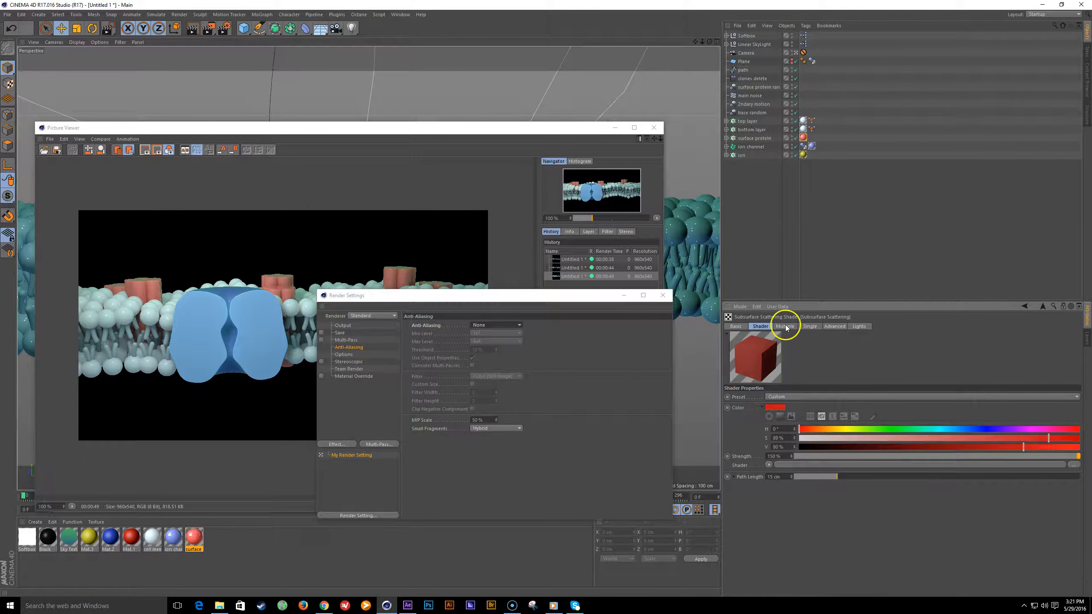
- Lower the Reflection Strength of Layer 1 in the surface proteins material's Reflectance channel to about 74%
click(1043, 306)
click(768, 326)
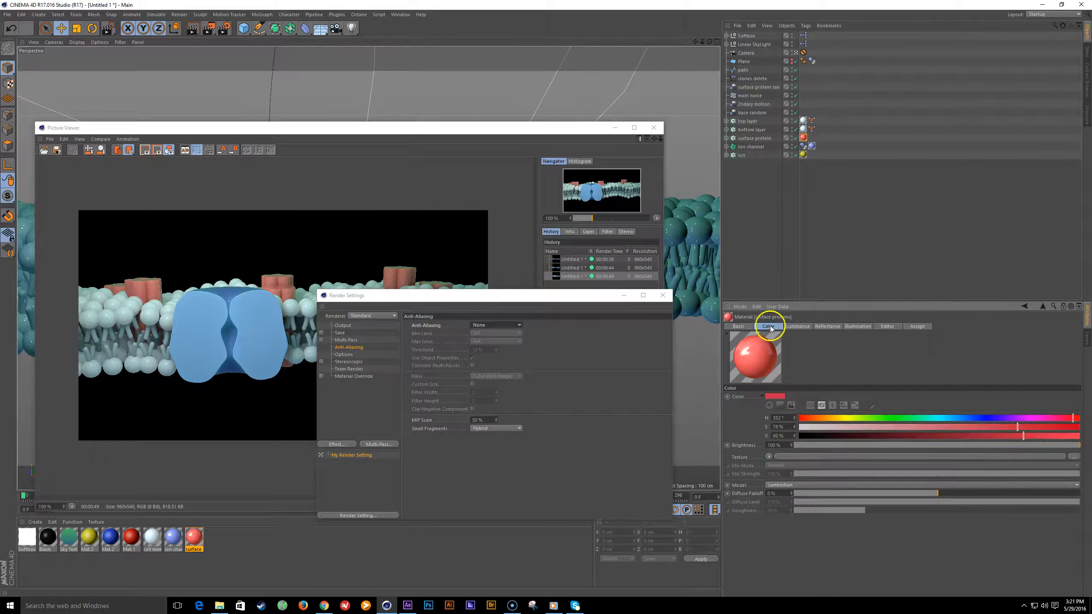
click(826, 327)
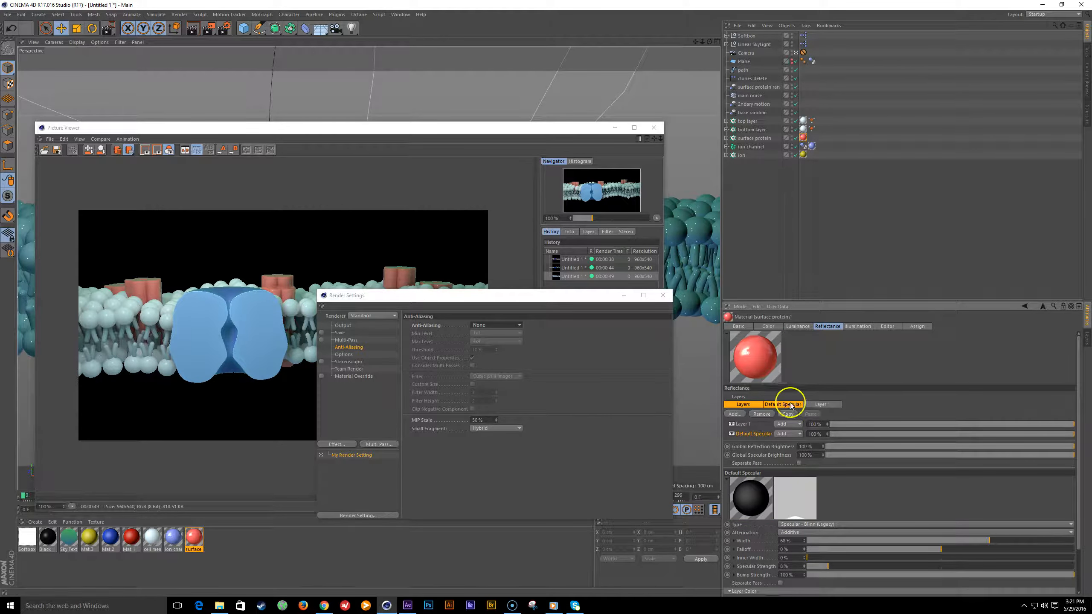
click(827, 404)
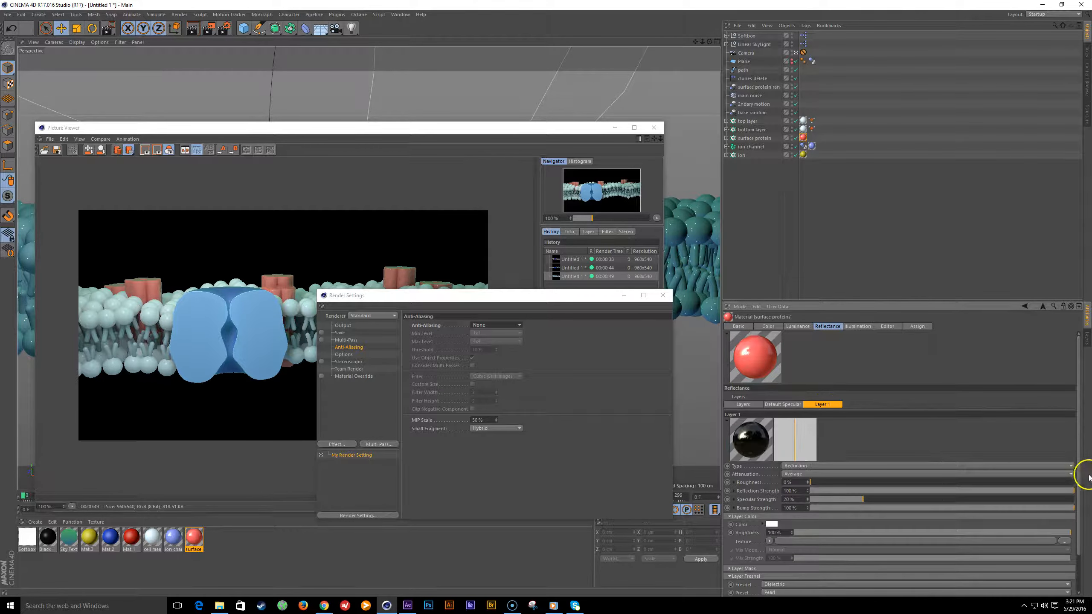
scroll(1079, 461, down, 3)
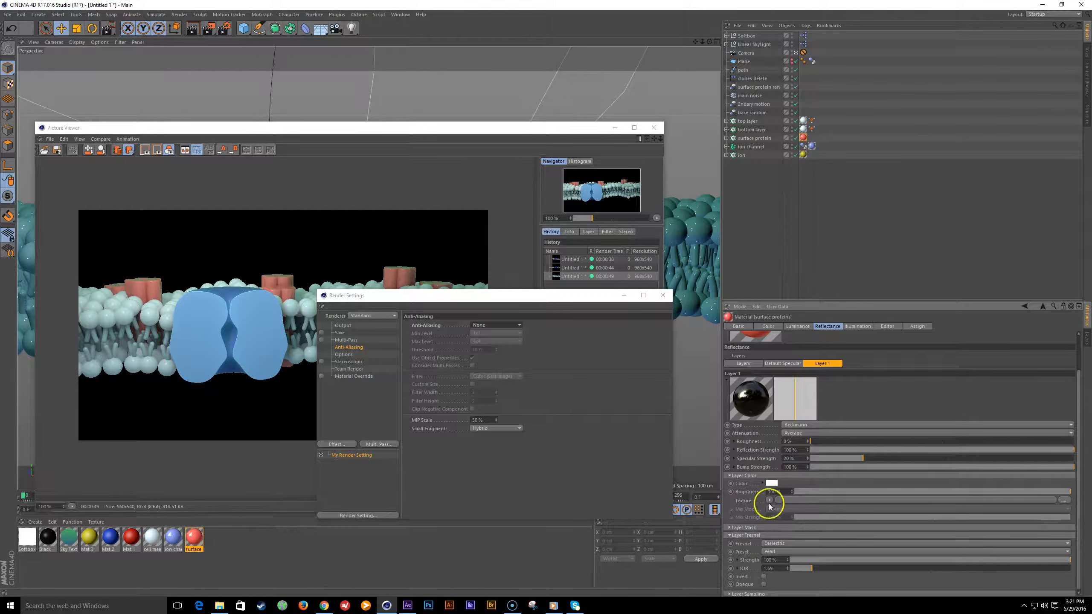
drag(1070, 452, 1007, 453)
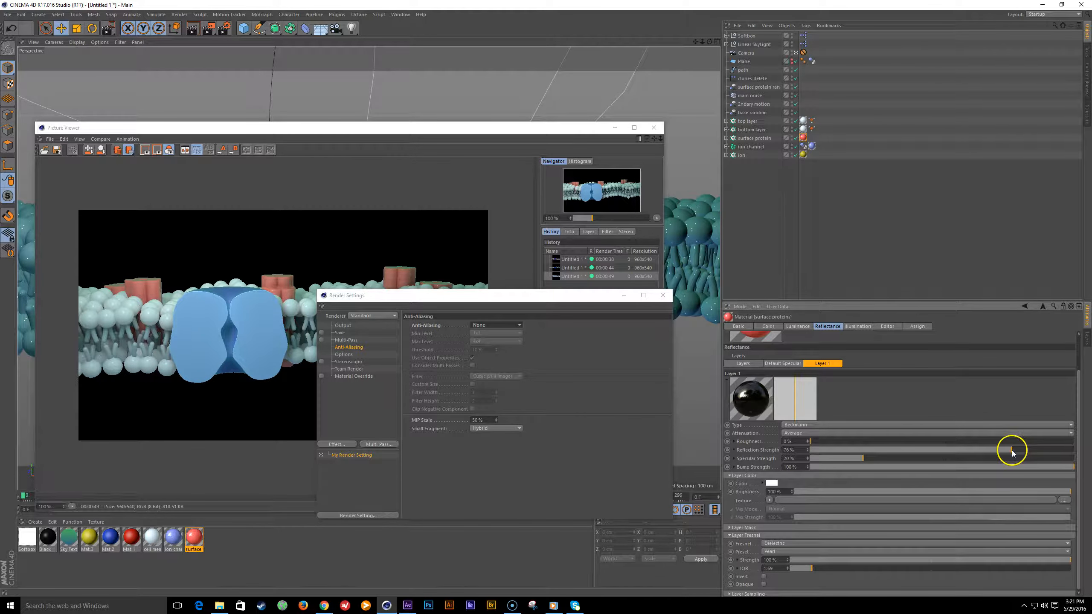
- Render the frame to the Picture Viewer again with the adjusted ion channel and surface protein materials
drag(414, 297, 507, 333)
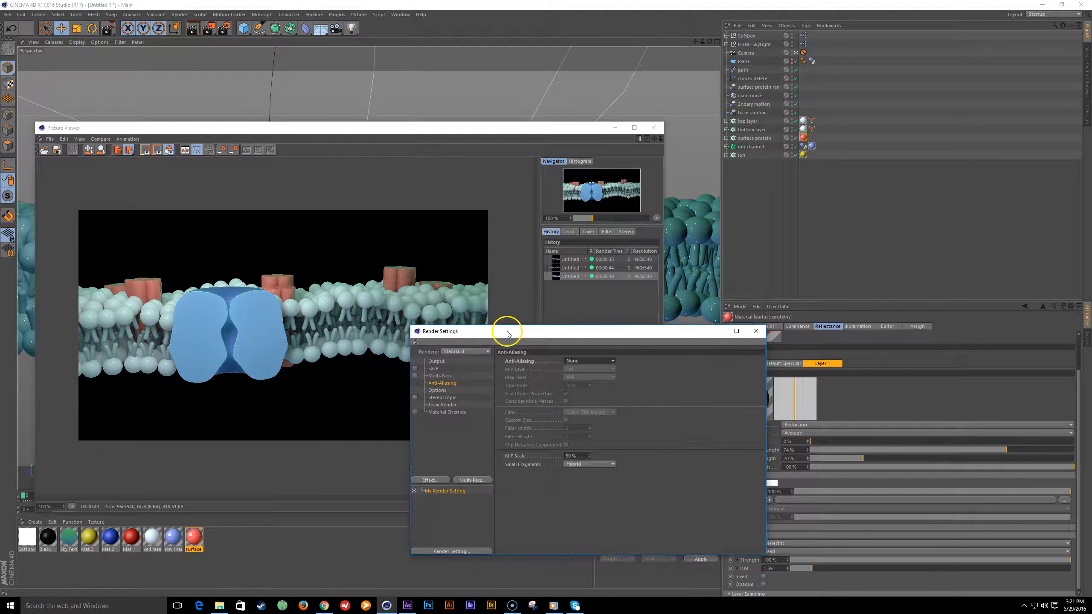
click(344, 329)
key(shift+r)
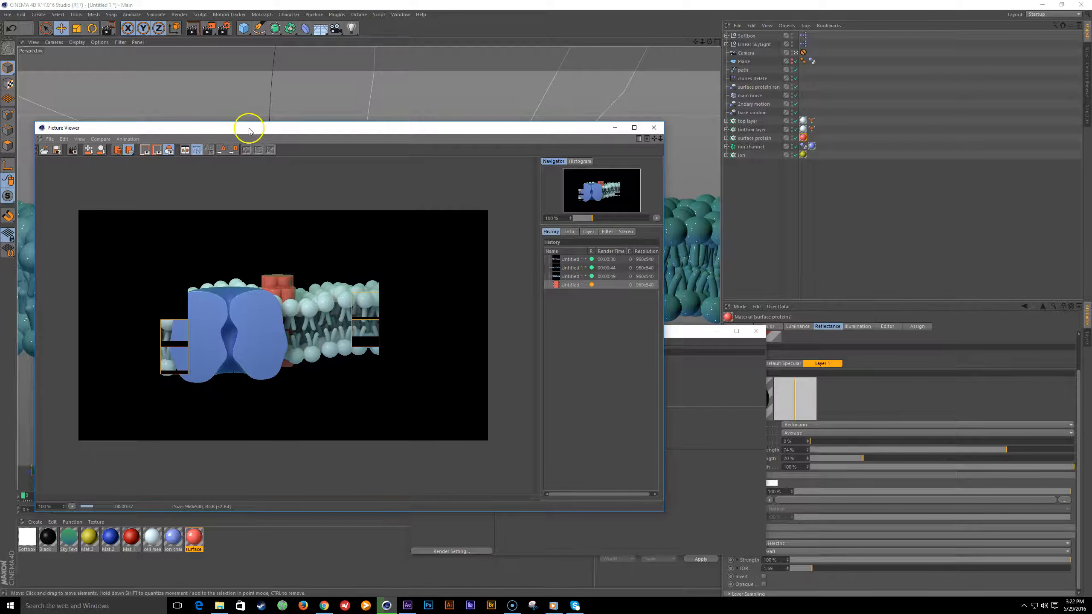
drag(250, 127, 273, 131)
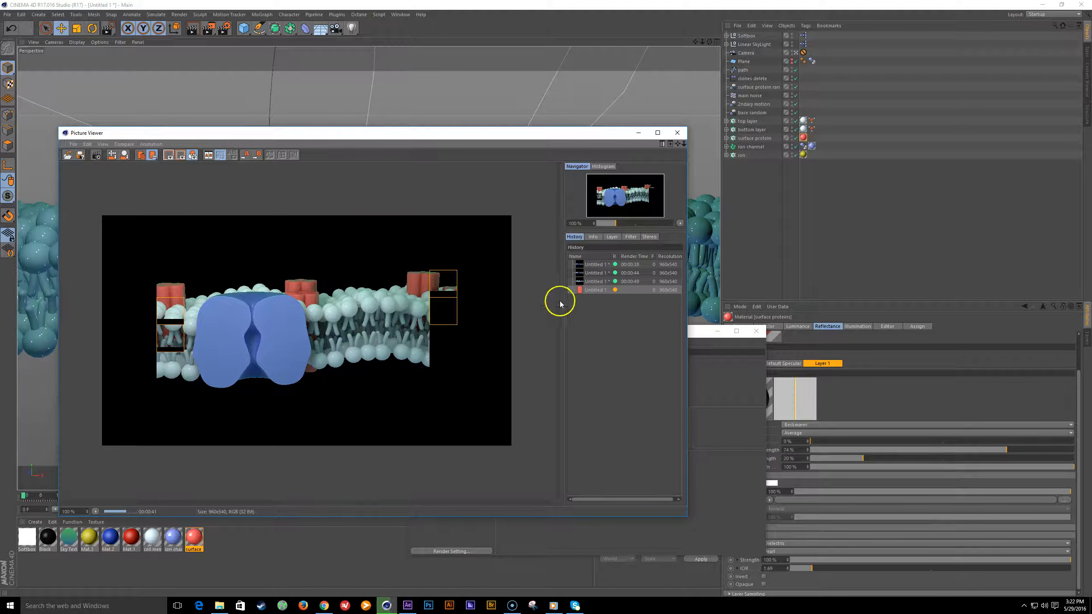
- Compare the new render with the three earlier renders in the Picture Viewer history
click(596, 266)
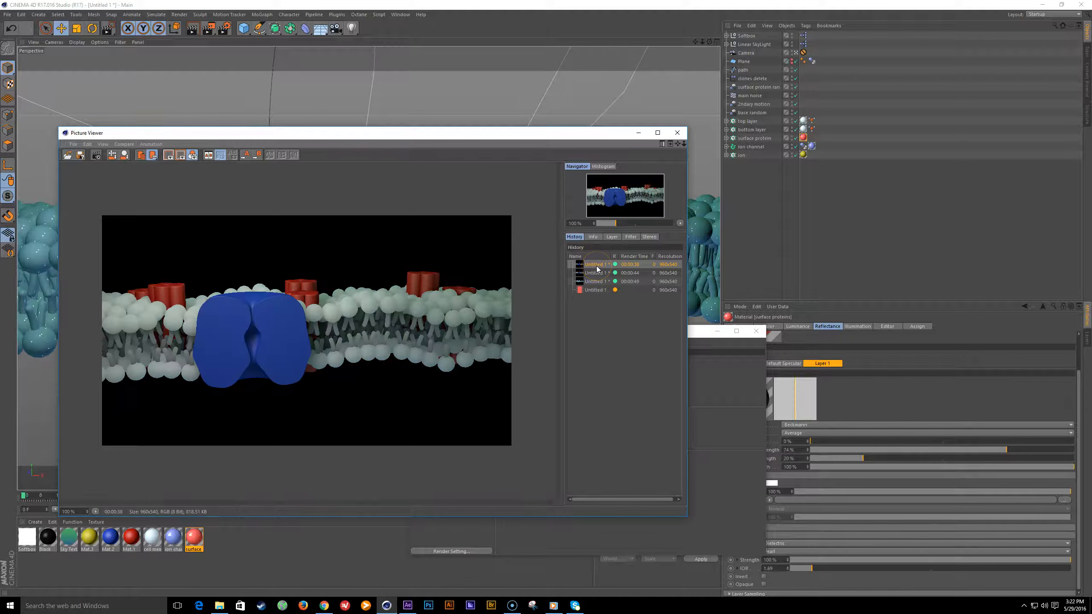
click(596, 273)
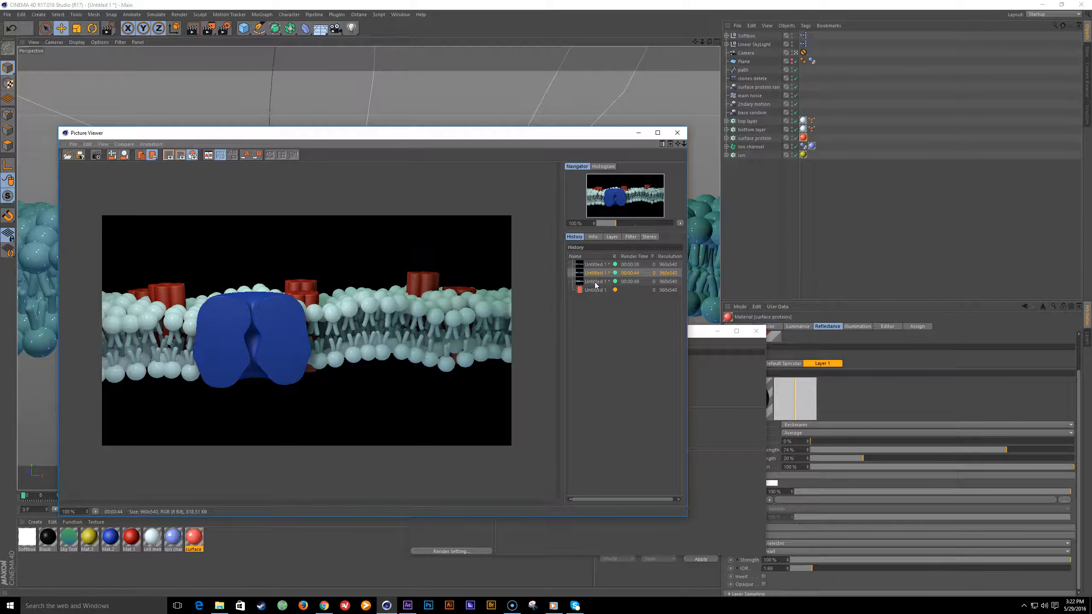
click(596, 282)
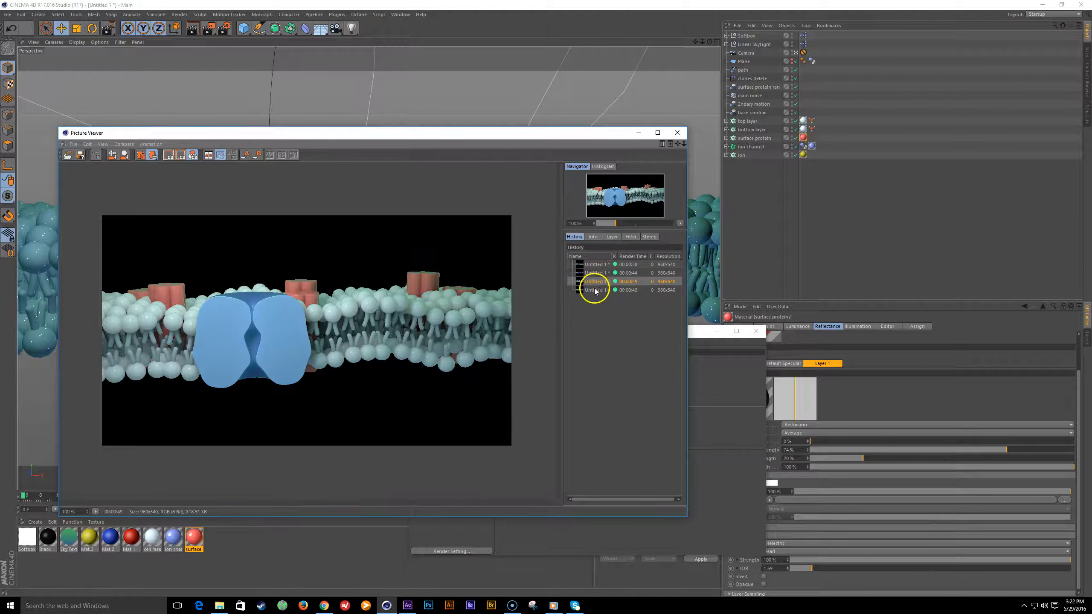
click(594, 290)
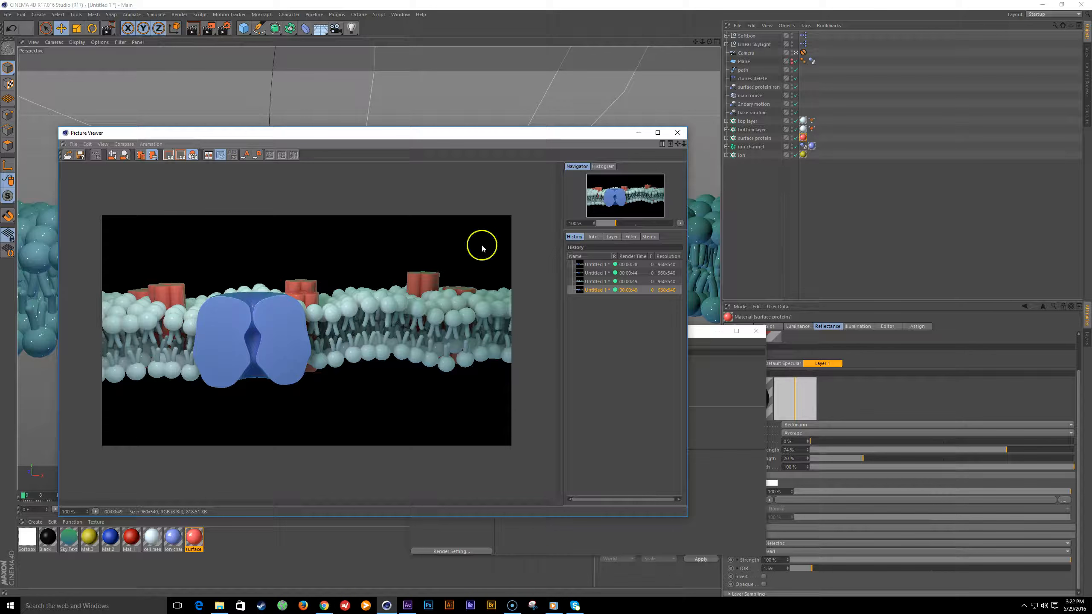
- Duplicate the surface proteins material and rename the copy "ion"
drag(341, 133, 868, 269)
ctrl+drag(194, 541, 217, 539)
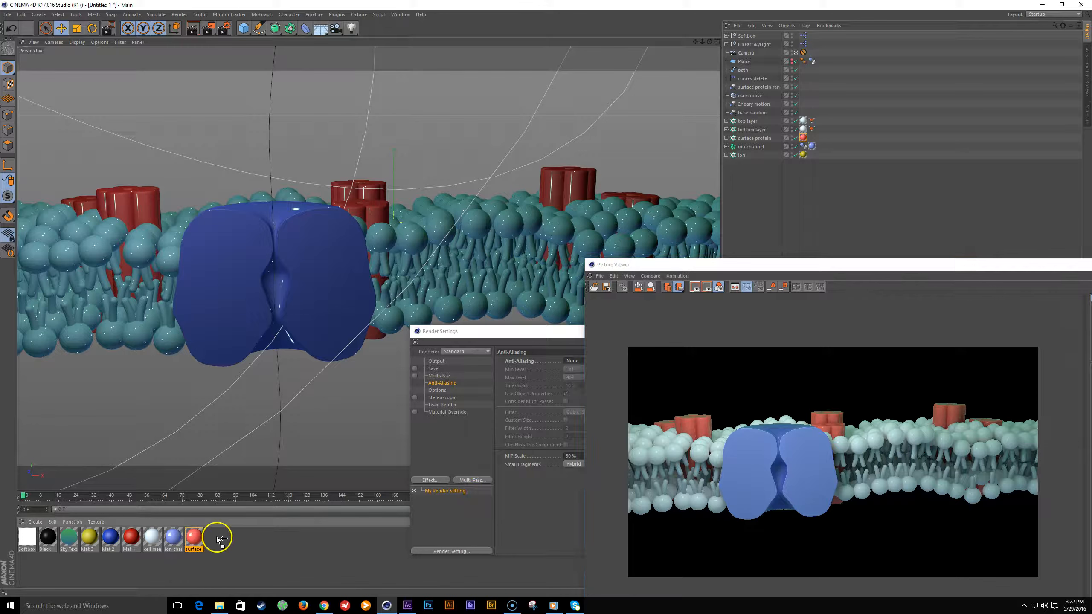
double_click(212, 551)
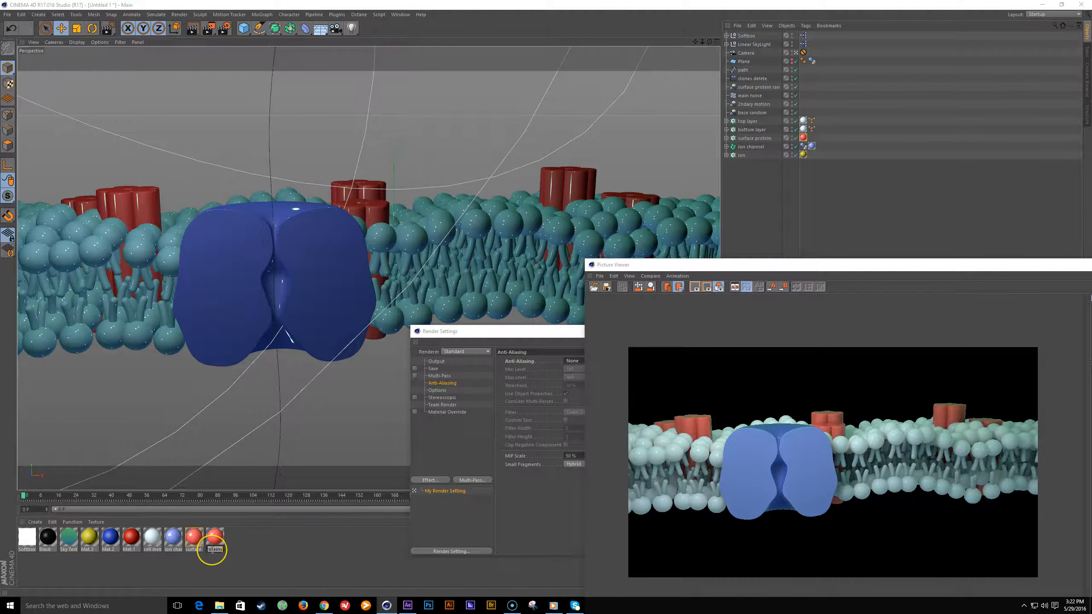
text(ion)
key(Return)
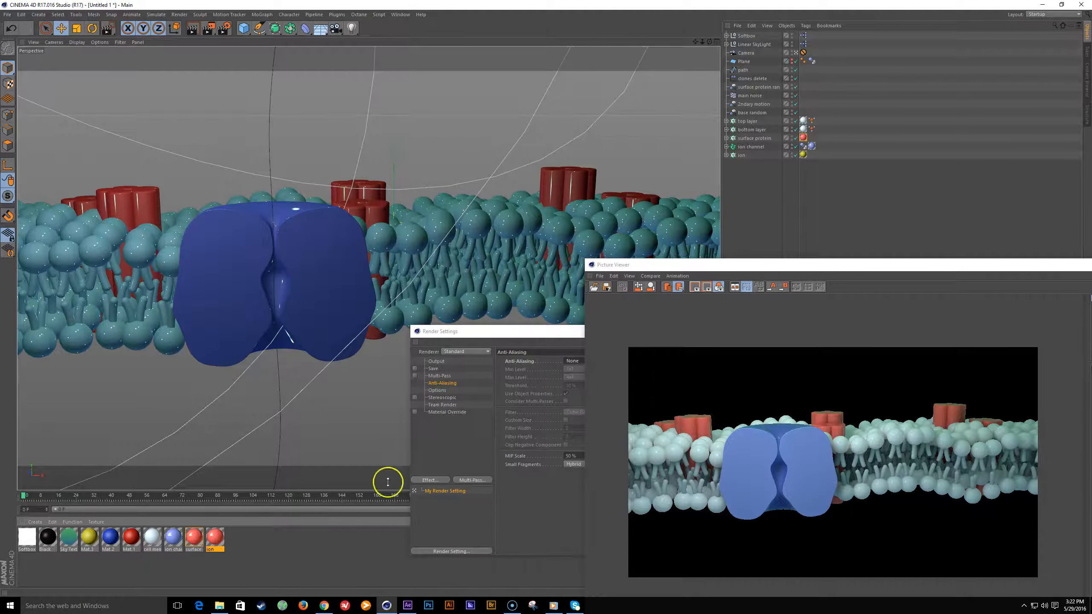
- Close the Picture Viewer and replace the ion object's existing material with the ion material
drag(658, 264, 315, 161)
click(858, 162)
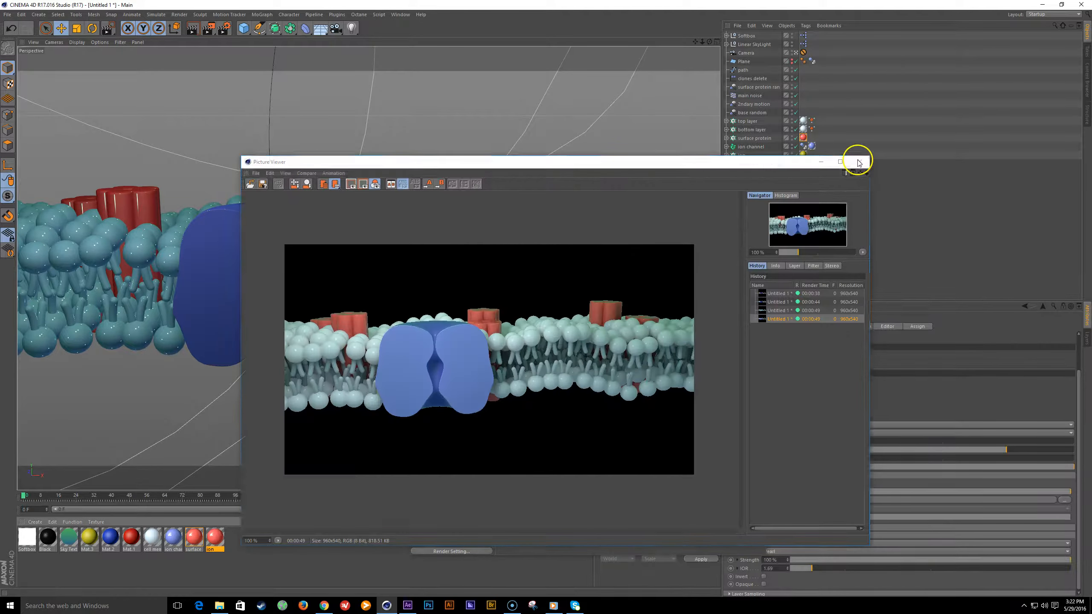
drag(213, 536, 803, 155)
drag(631, 337, 552, 300)
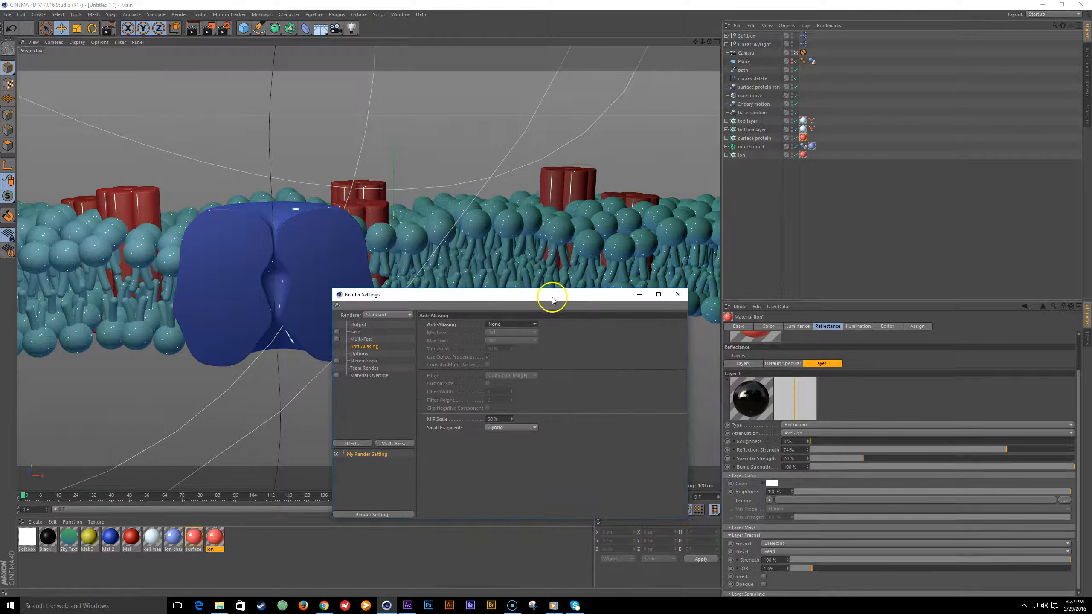
- Set the ion material's Subsurface Scattering color to yellow, with hue 48° and value 87%
double_click(214, 535)
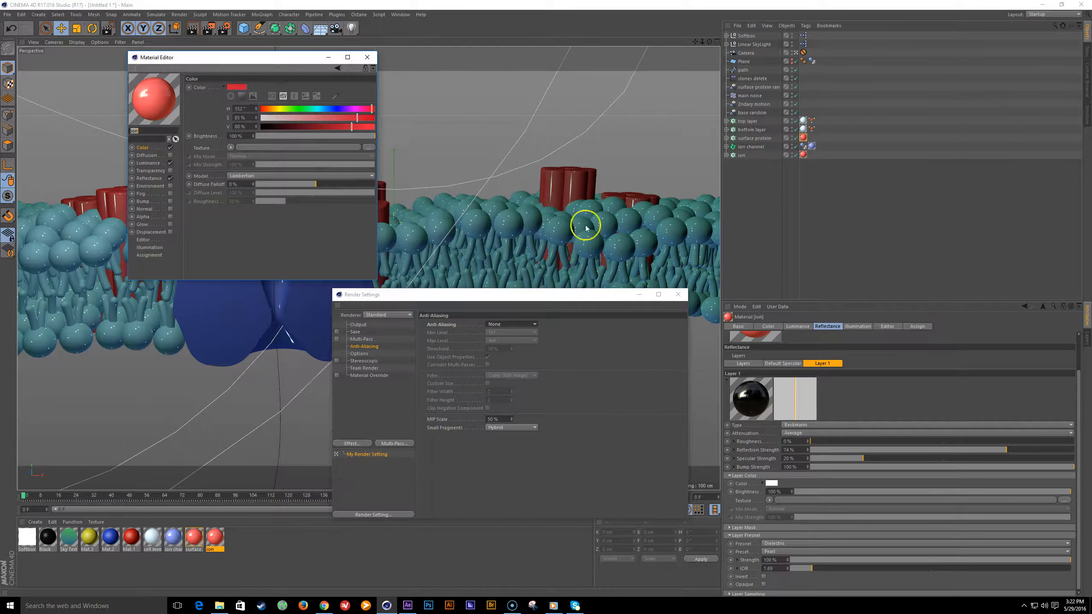
click(367, 57)
click(797, 327)
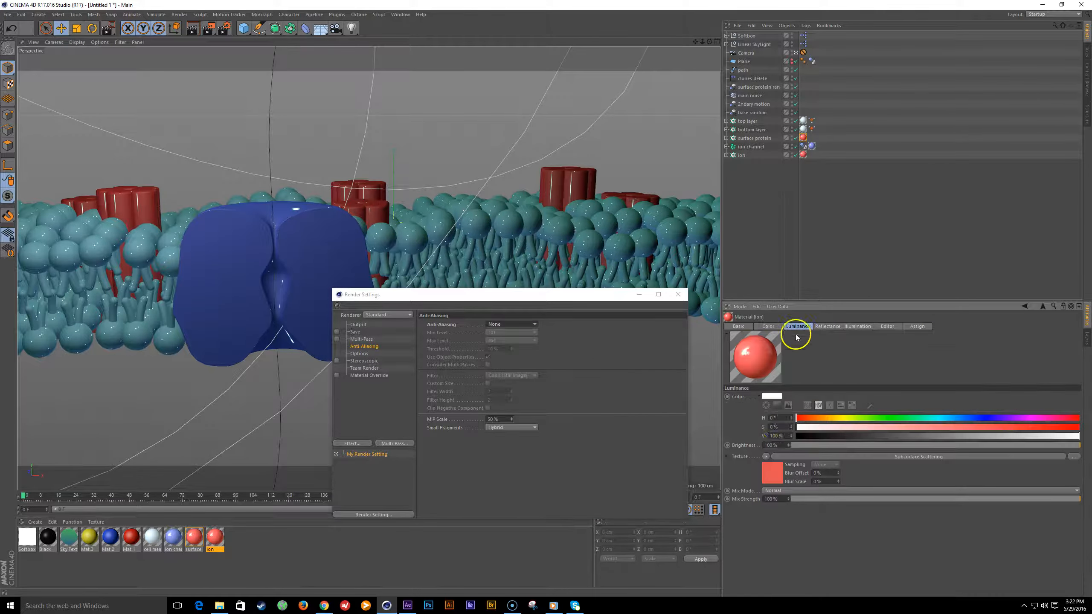
click(773, 472)
drag(800, 428, 836, 429)
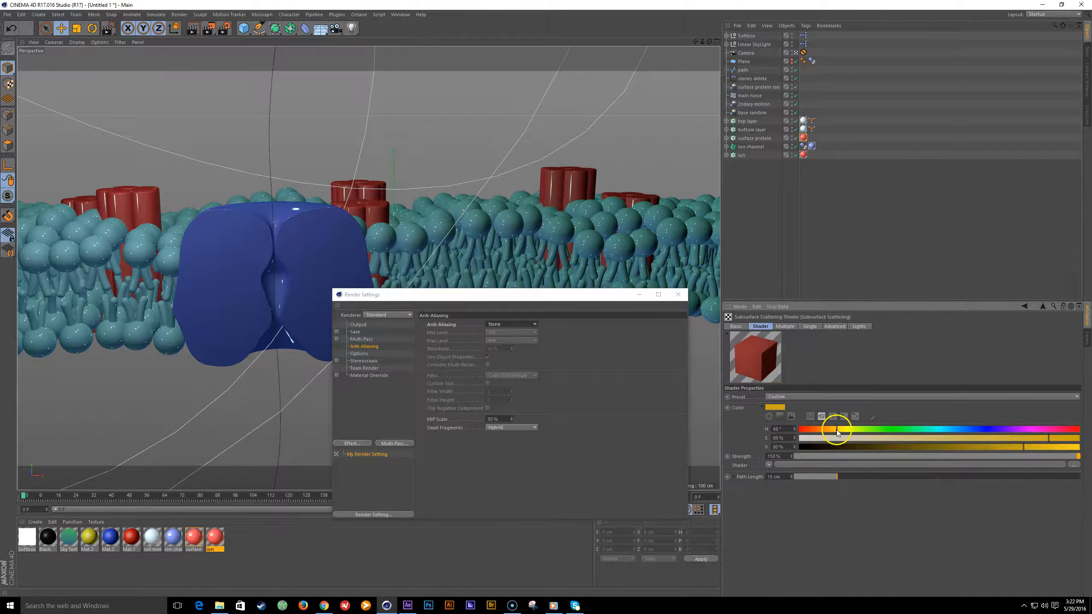
click(1044, 447)
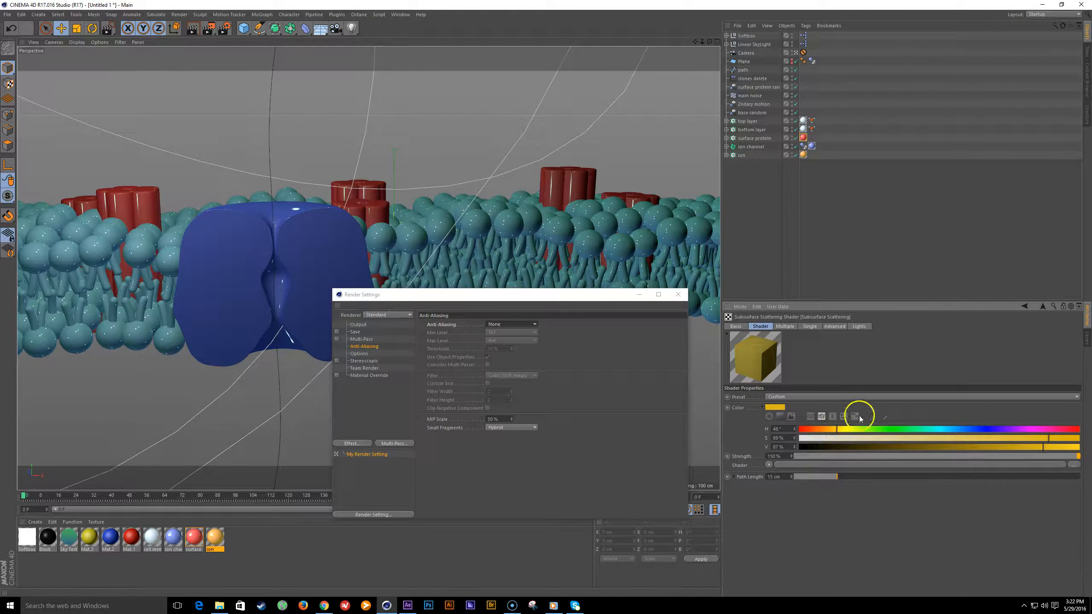
- Set the ion material's Color channel to yellow, with hue 44°, value 84% and a raised saturation
click(1043, 306)
click(770, 326)
drag(1048, 418, 824, 418)
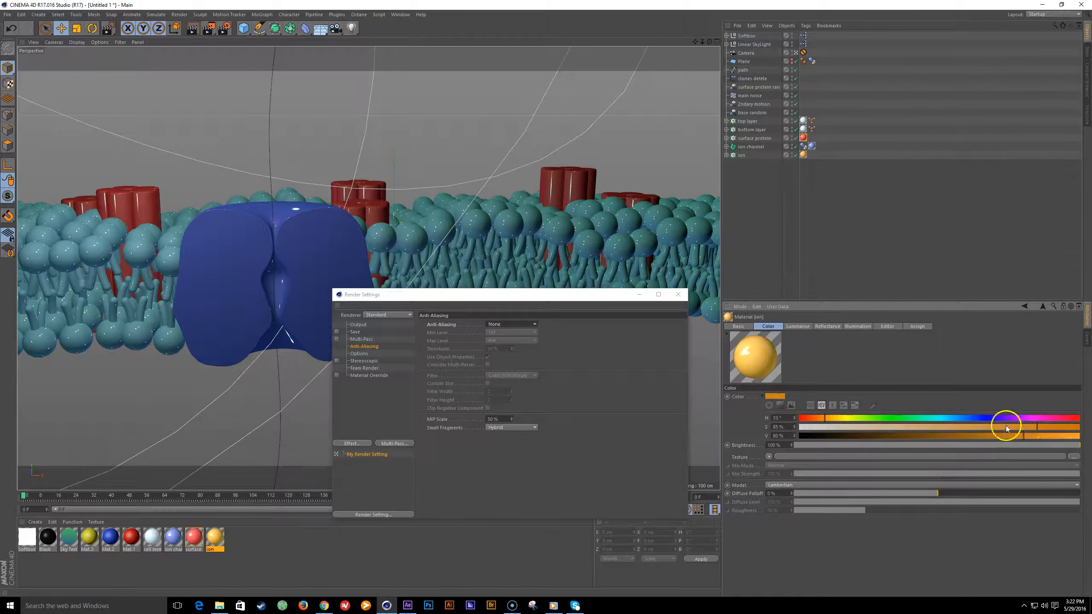
click(1034, 436)
click(834, 418)
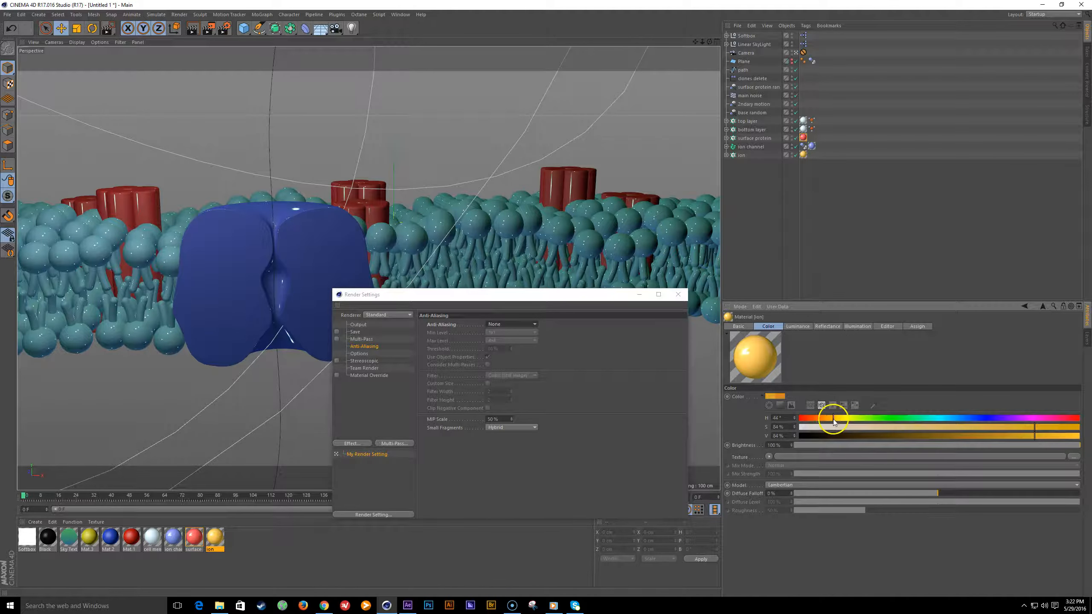
click(1065, 427)
- Play the animation forward to frame 70, where the ions enter the channel, and render that frame to the Picture Viewer
drag(438, 295, 777, 263)
click(555, 510)
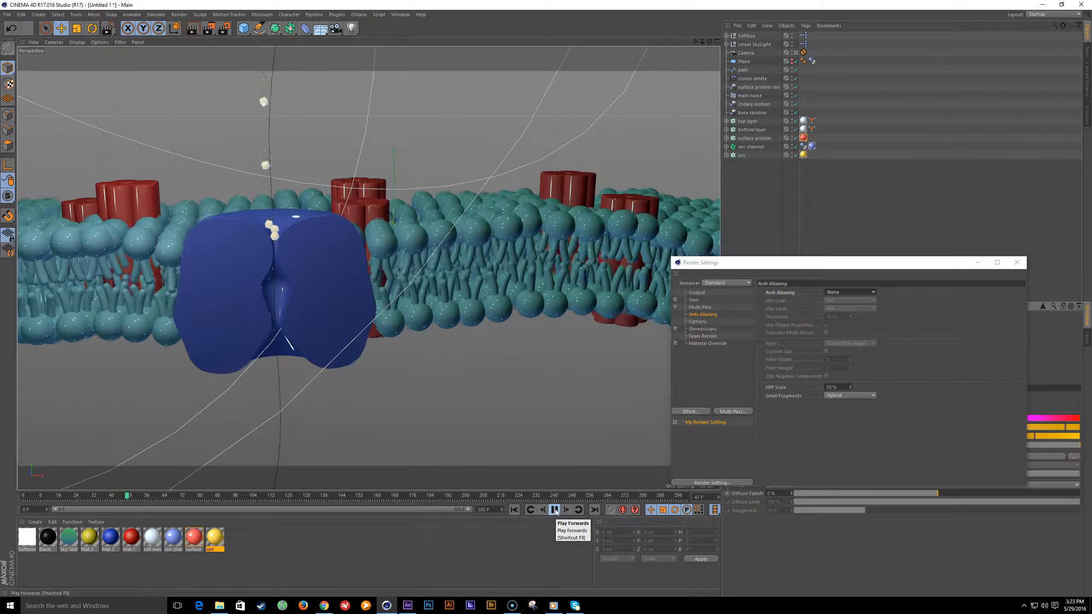
key(shift+r)
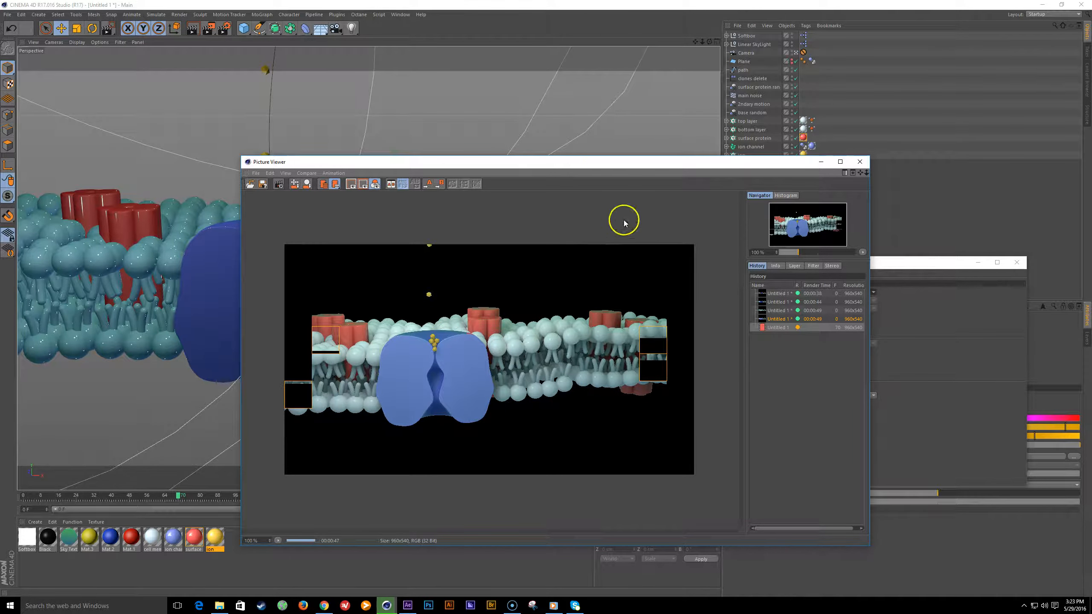
drag(541, 163, 469, 141)
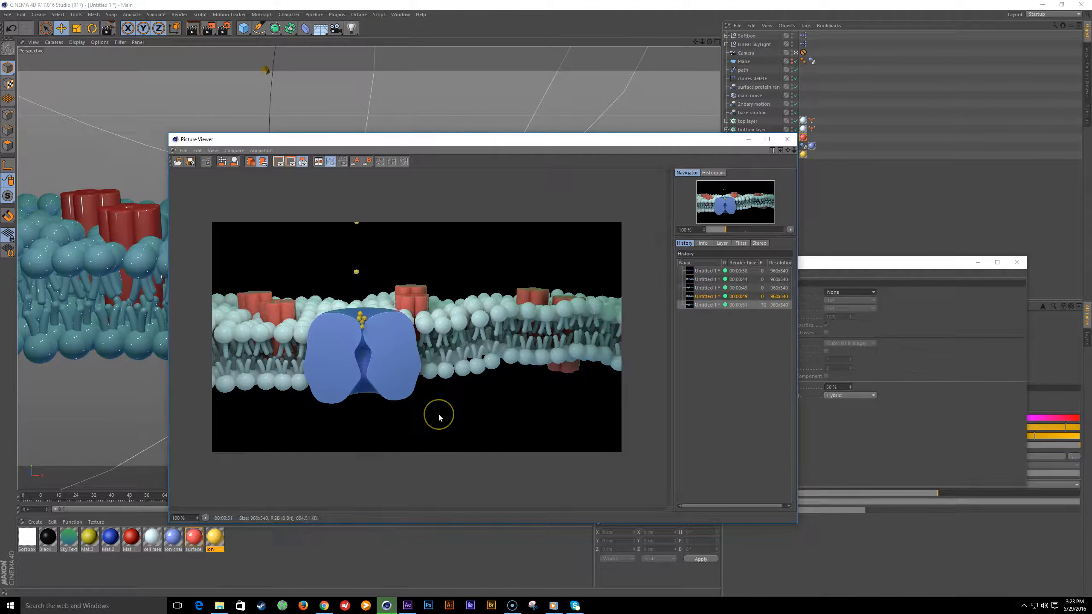
- Examine the frame 70 render's materials and lighting in the Picture Viewer alongside the viewport scene
click(452, 401)
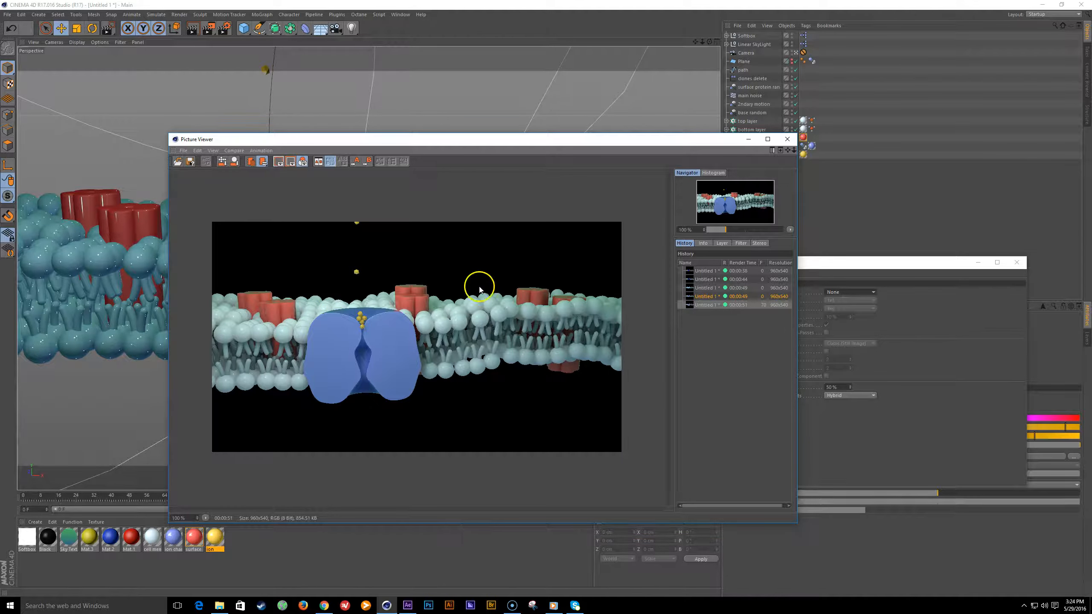
drag(632, 139, 613, 115)
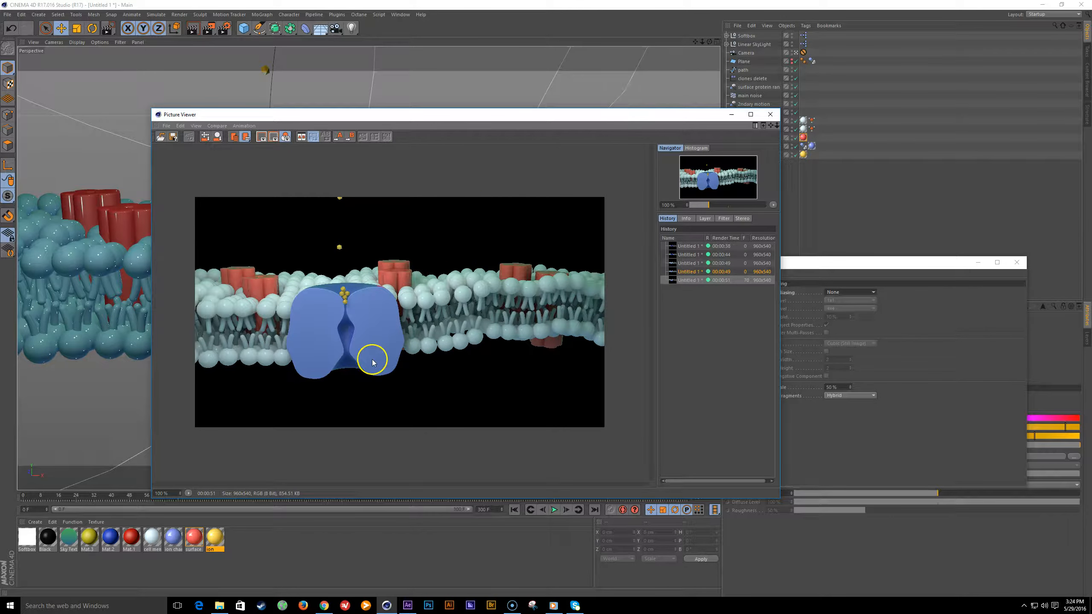
click(730, 114)
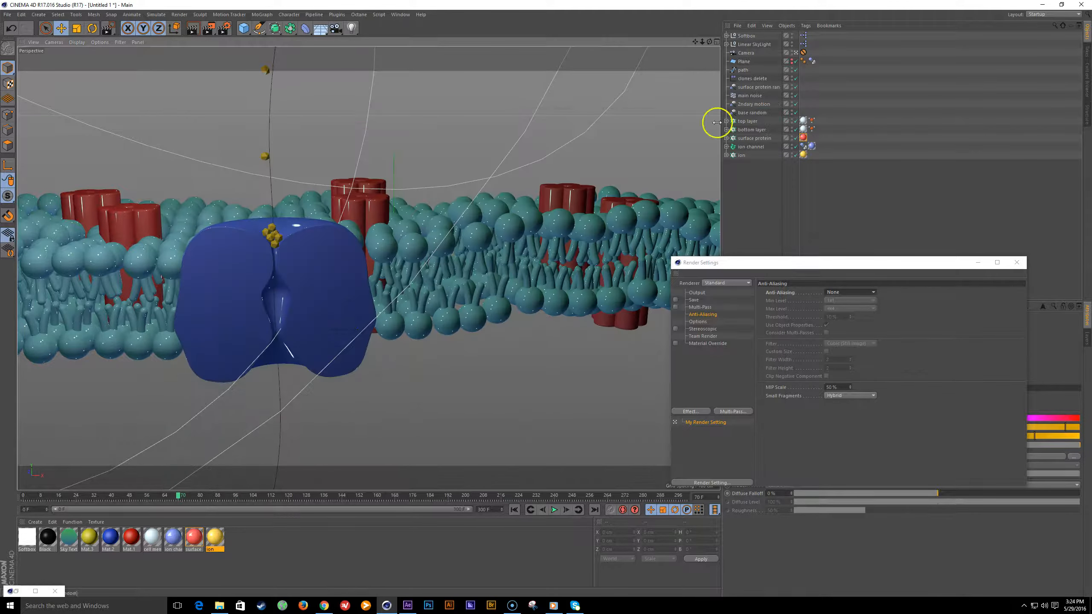
click(372, 349)
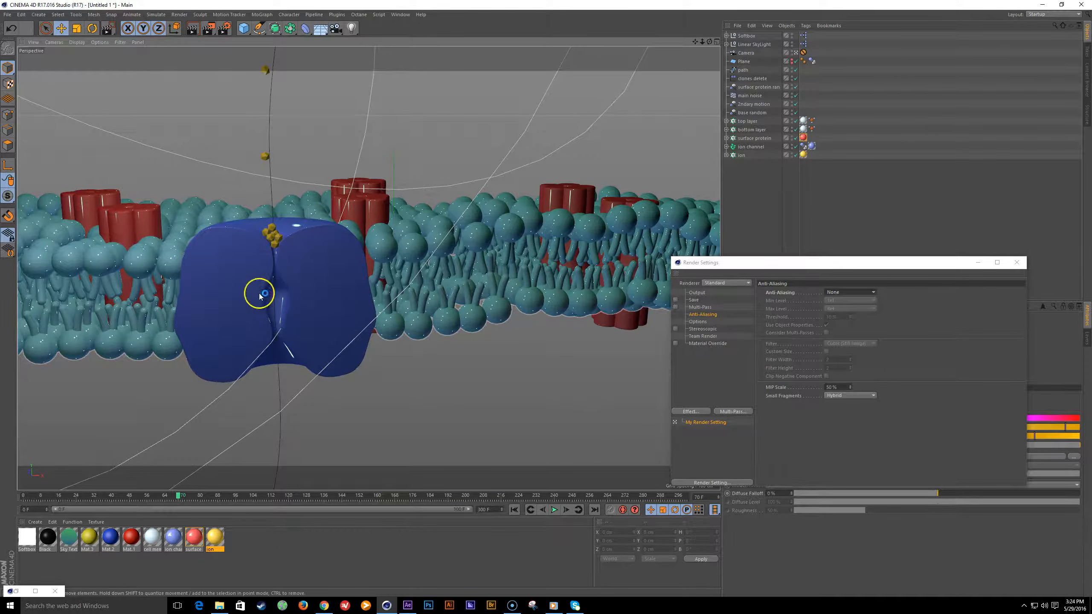
click(35, 594)
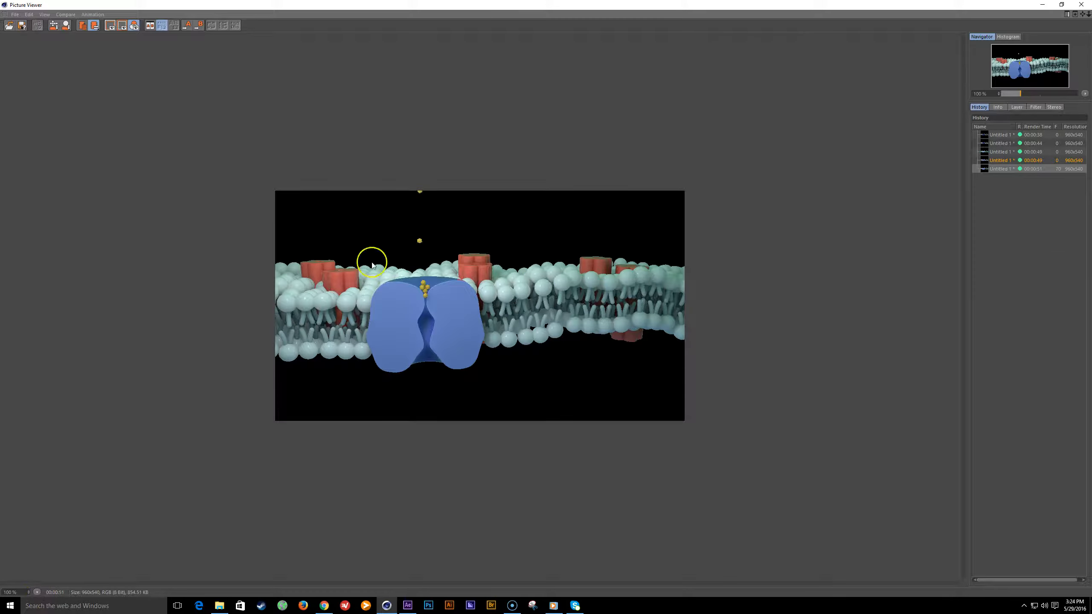
drag(733, 9, 709, 151)
- Minimize the Picture Viewer and add a Depth pass to the multi-pass render settings
click(965, 139)
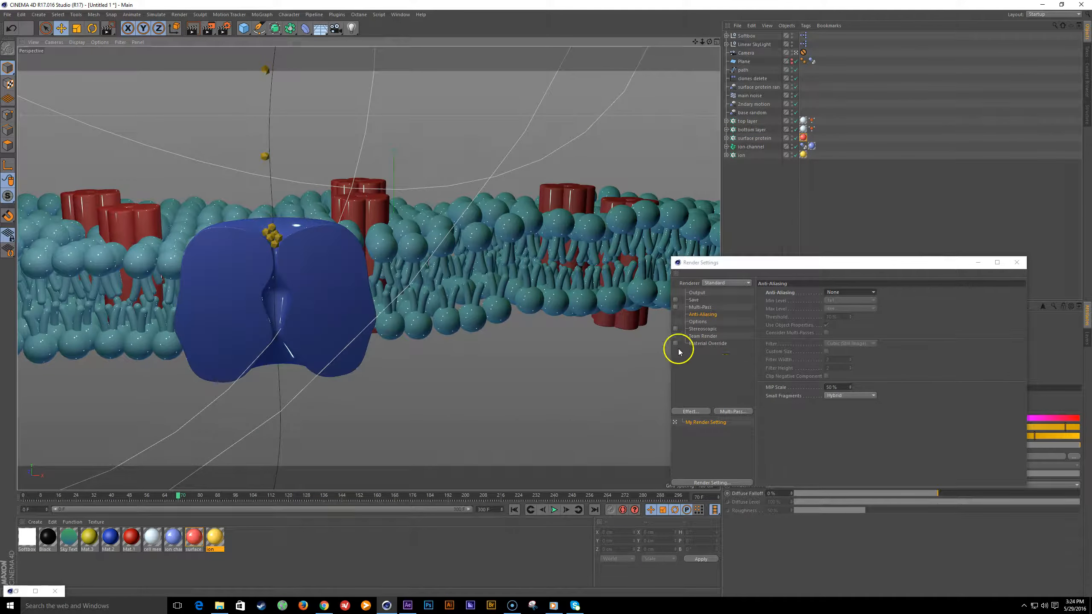
click(741, 414)
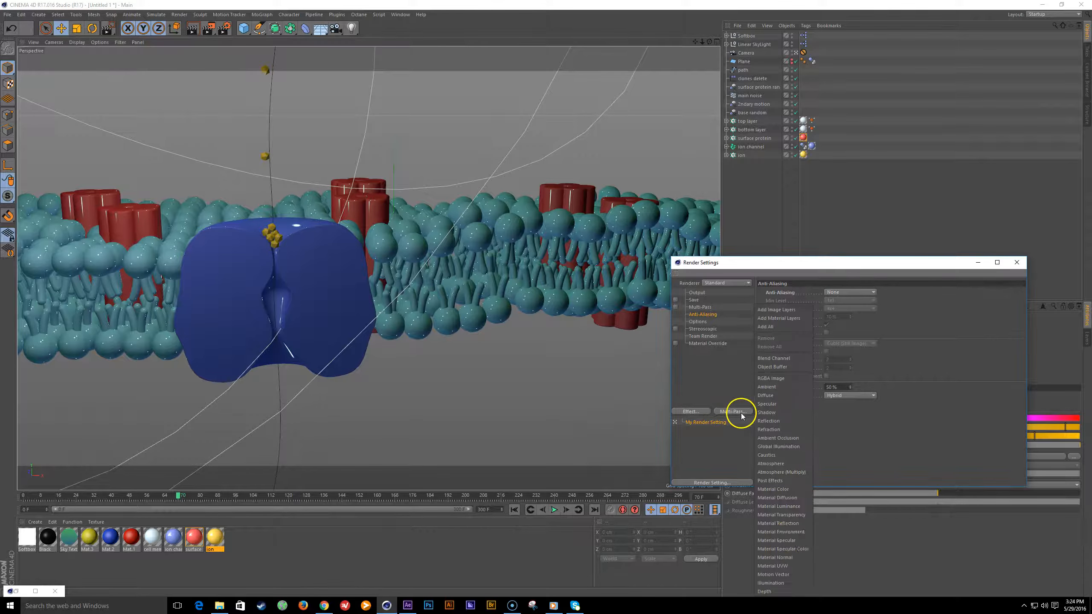
click(765, 592)
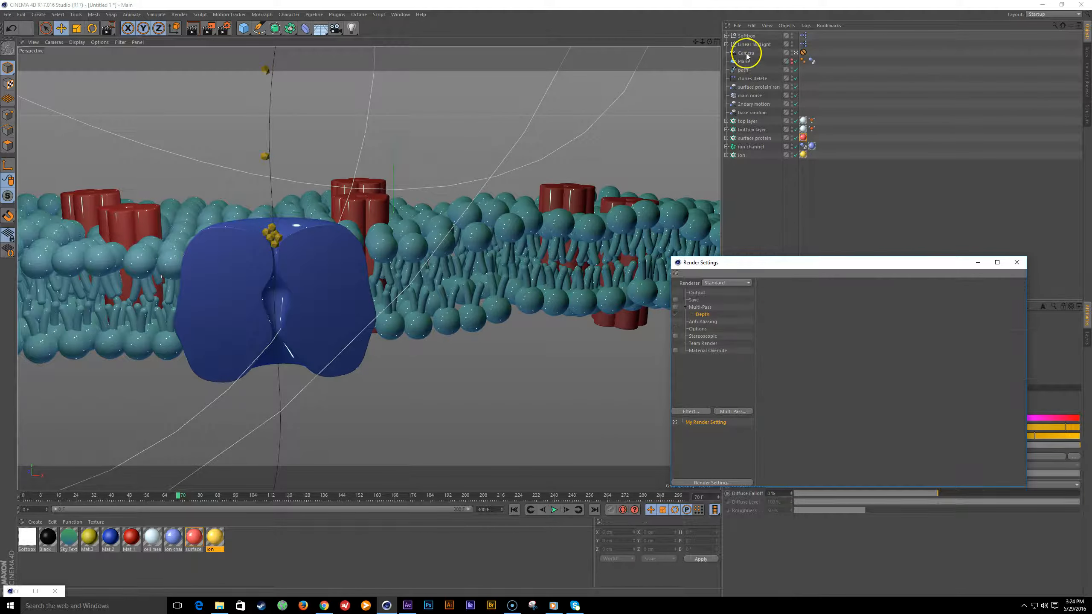
- In the side view, move the camera's focus plane to the front edge of the membrane
click(747, 53)
key(F3)
key(F2)
key(F3)
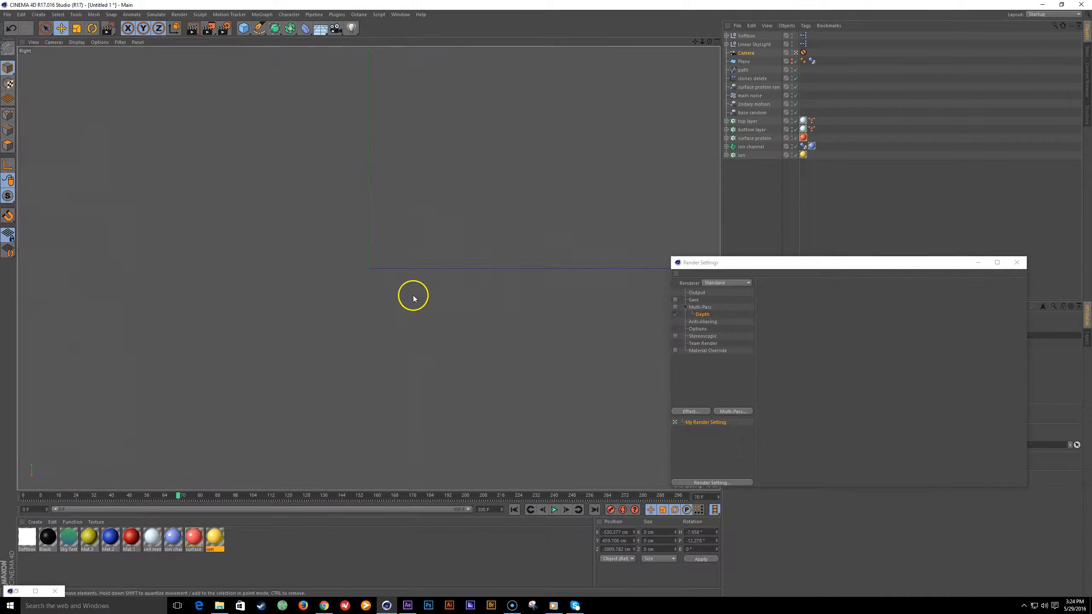
scroll(455, 295, down, 10)
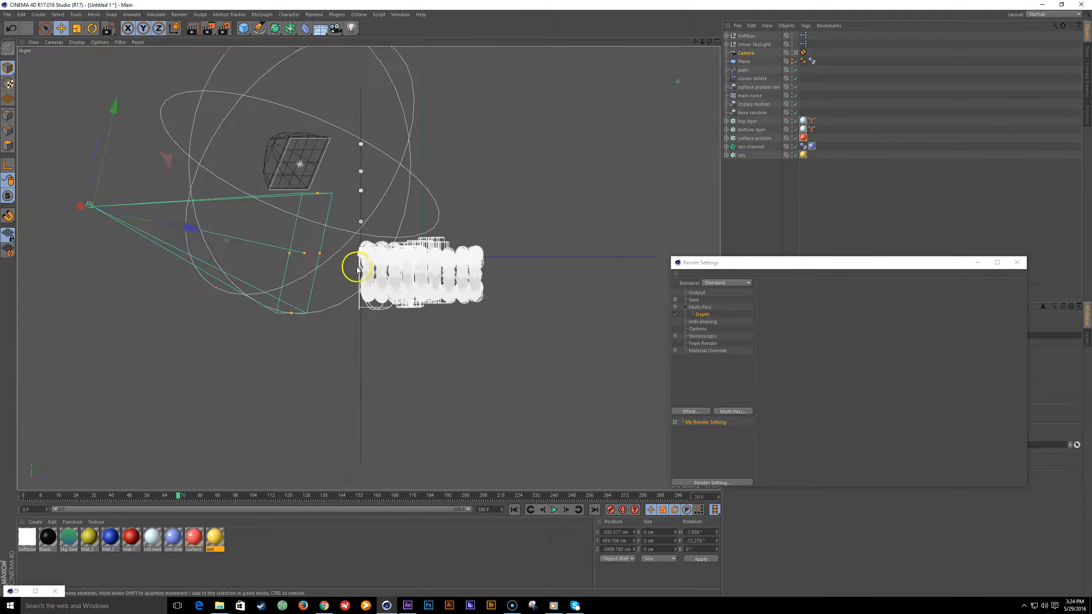
drag(765, 263, 529, 246)
click(782, 246)
drag(305, 251, 363, 268)
- Enable the camera's DOF Map Rear Blur and extend its end to about 1197 cm, just past the back of the membrane
click(865, 326)
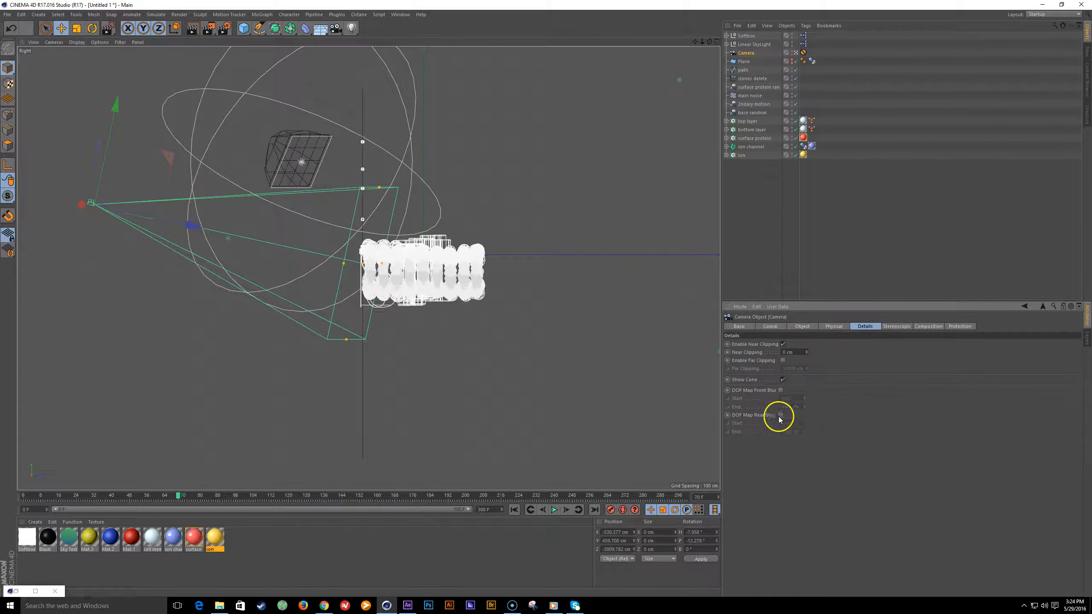
click(781, 414)
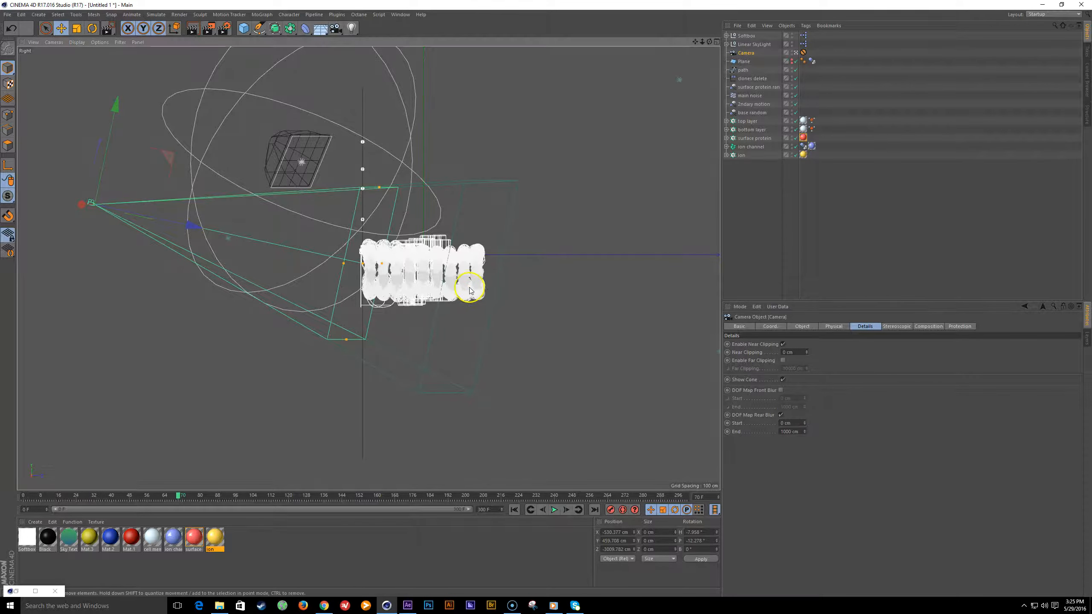
drag(482, 290, 492, 296)
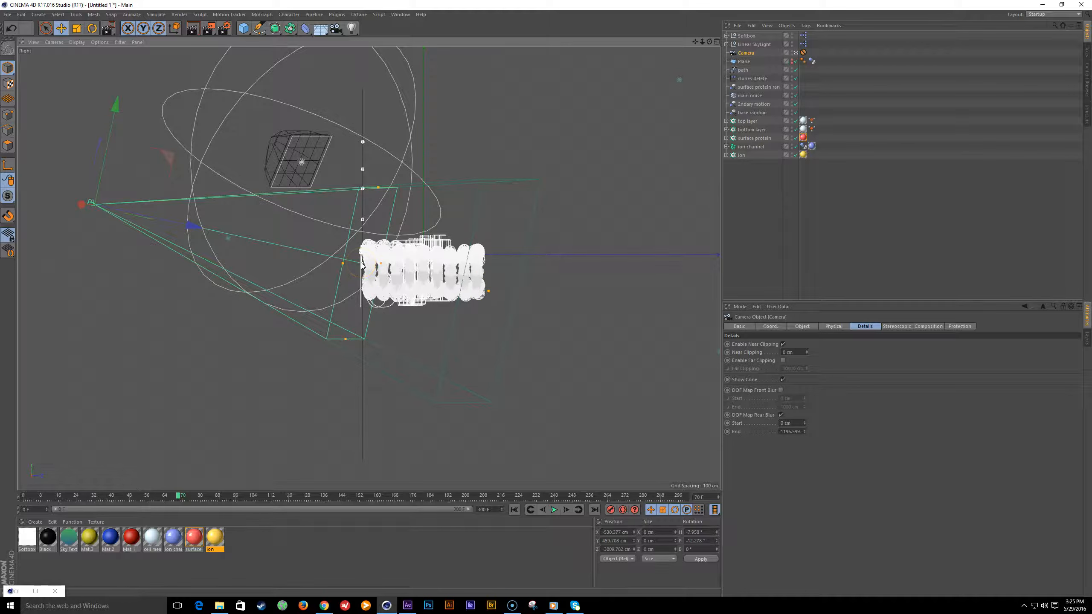
key(F1)
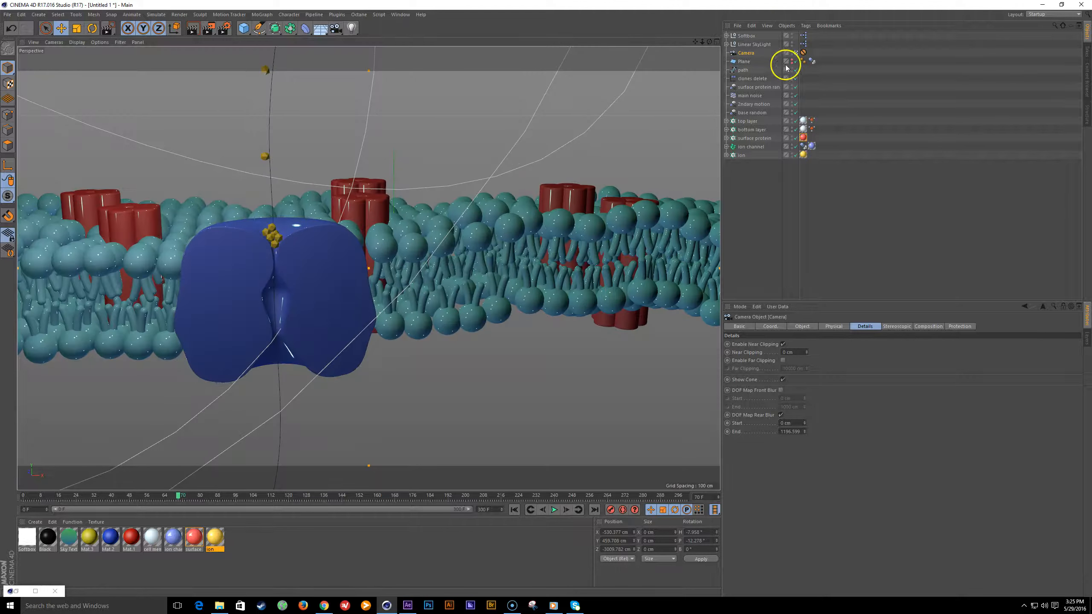
- Enable Multi-Pass with its Depth pass in the render settings and render the current frame to the Picture Viewer
click(224, 28)
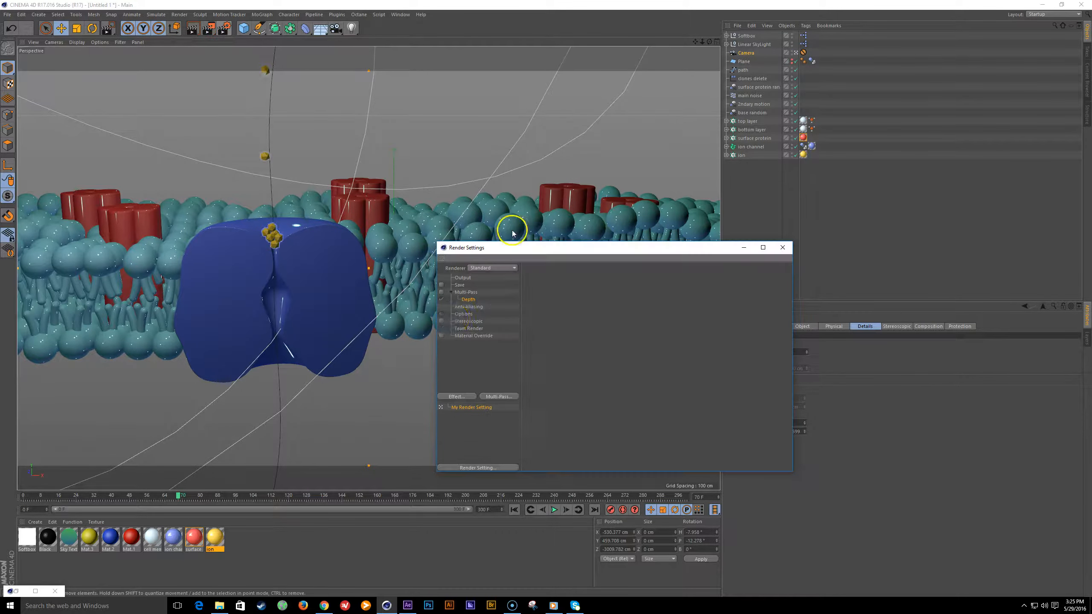
drag(581, 243, 546, 222)
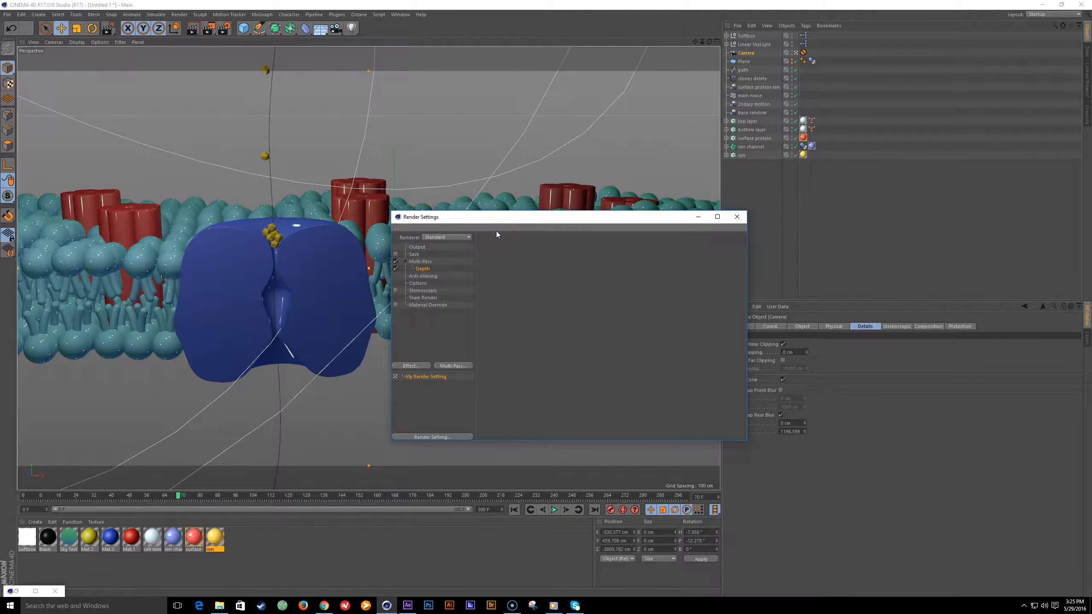
key(shift+r)
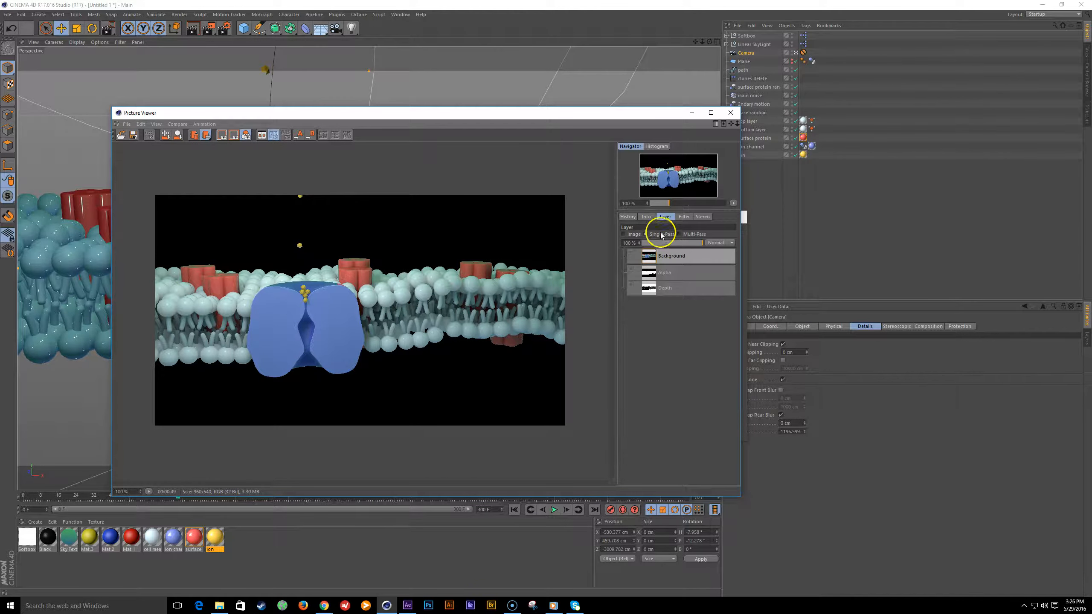
- Inspect the render's Alpha and Depth passes individually and return the Picture Viewer to the full image
click(662, 275)
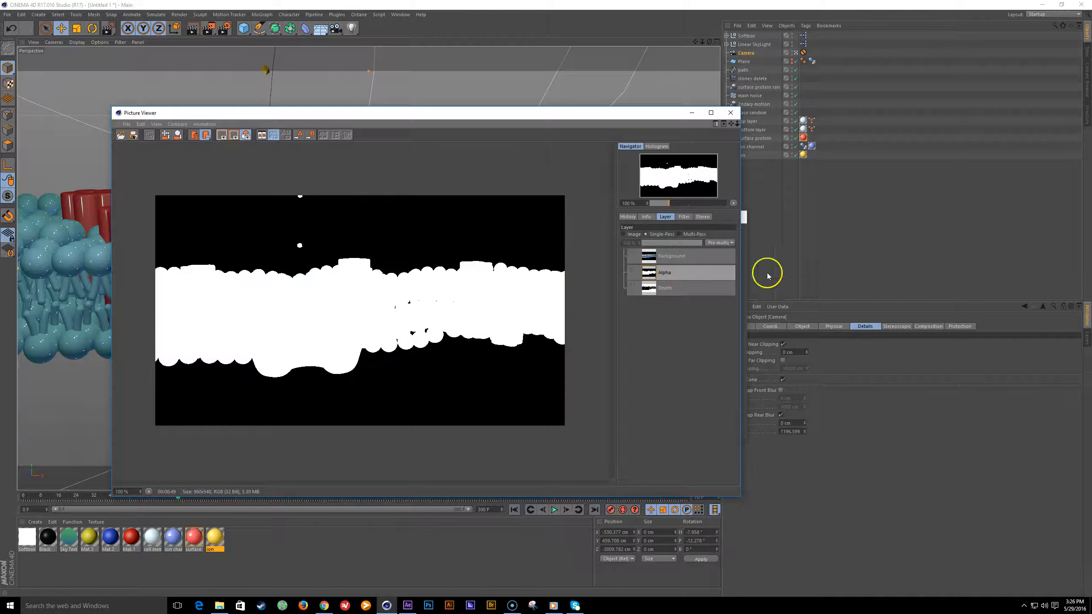
click(683, 292)
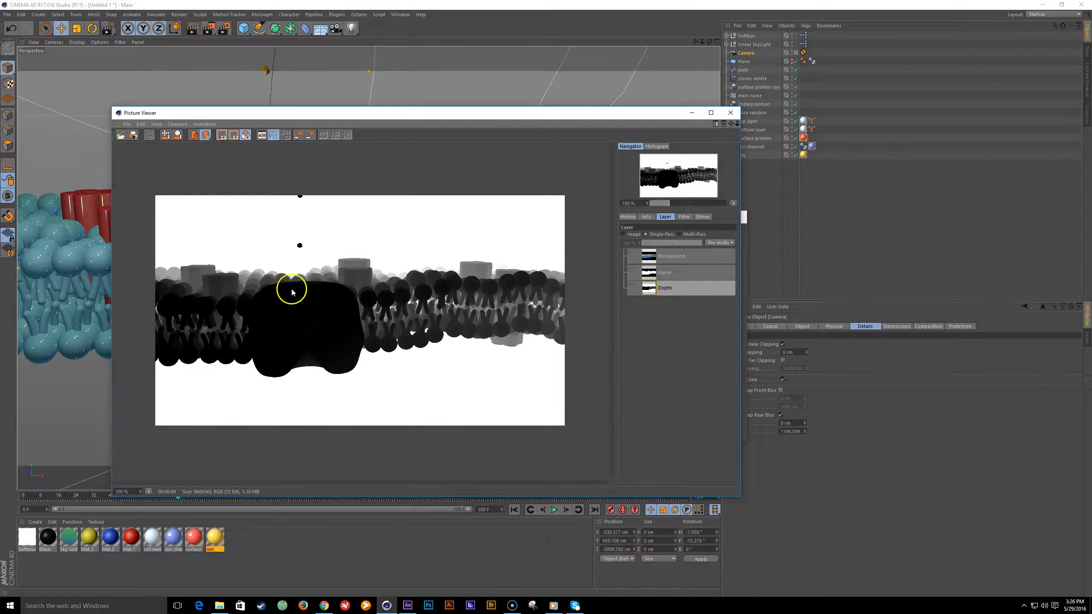
drag(439, 116, 433, 127)
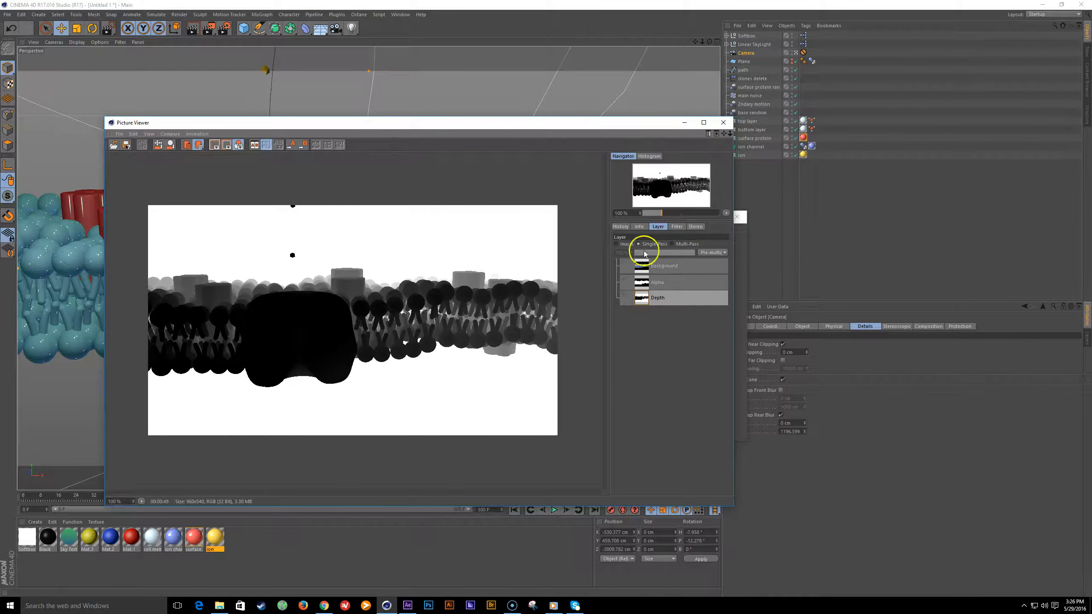
click(625, 246)
- Scrub the scene to frame 172 and bring the render's Depth pass back up in the Picture Viewer
drag(249, 125, 771, 229)
drag(174, 499, 405, 519)
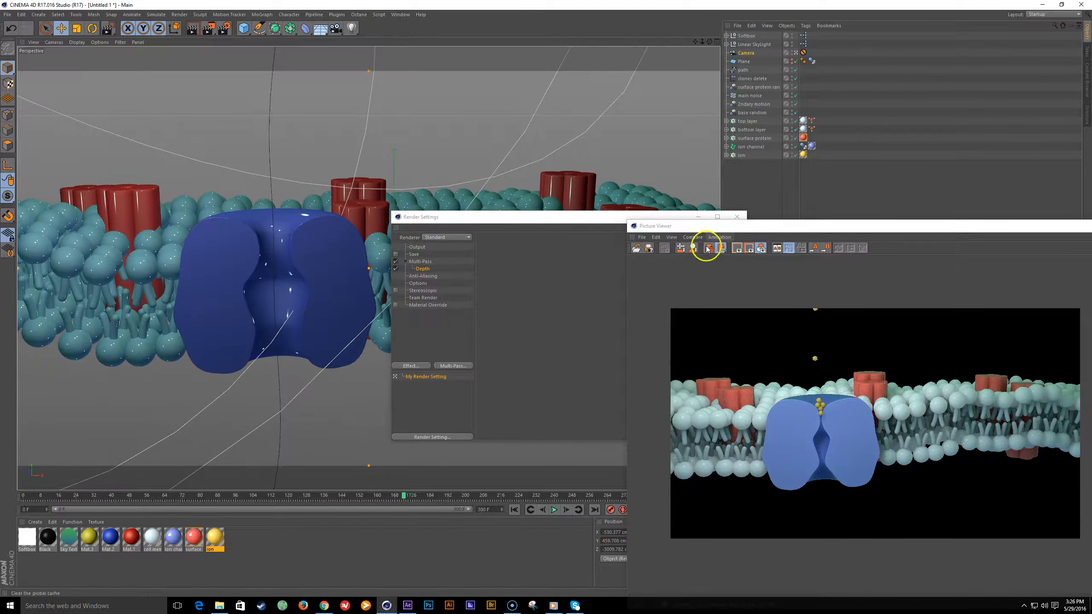
drag(724, 221, 267, 112)
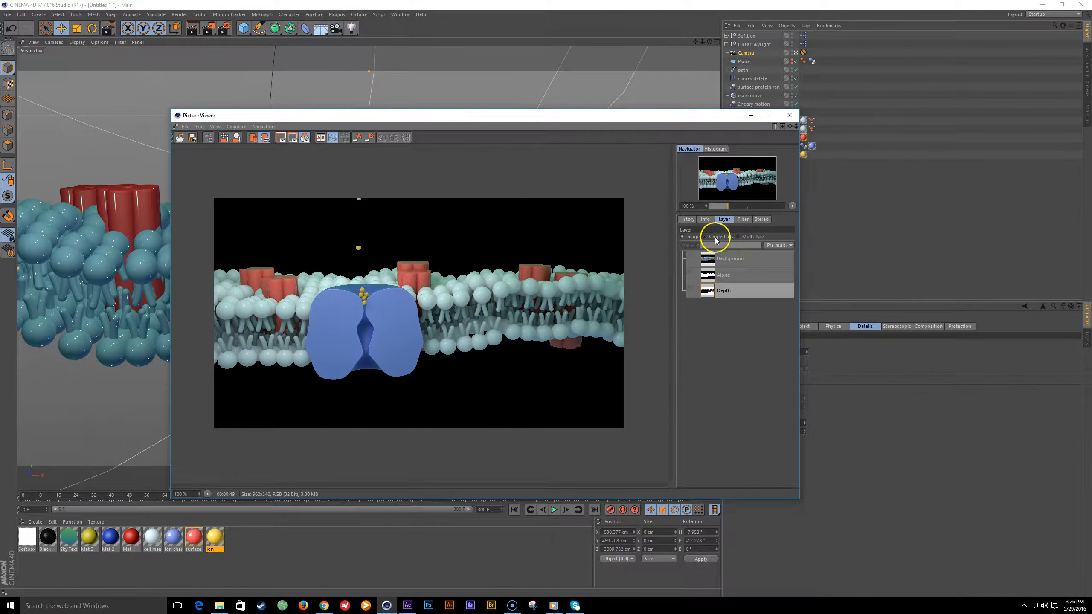
click(715, 239)
click(726, 302)
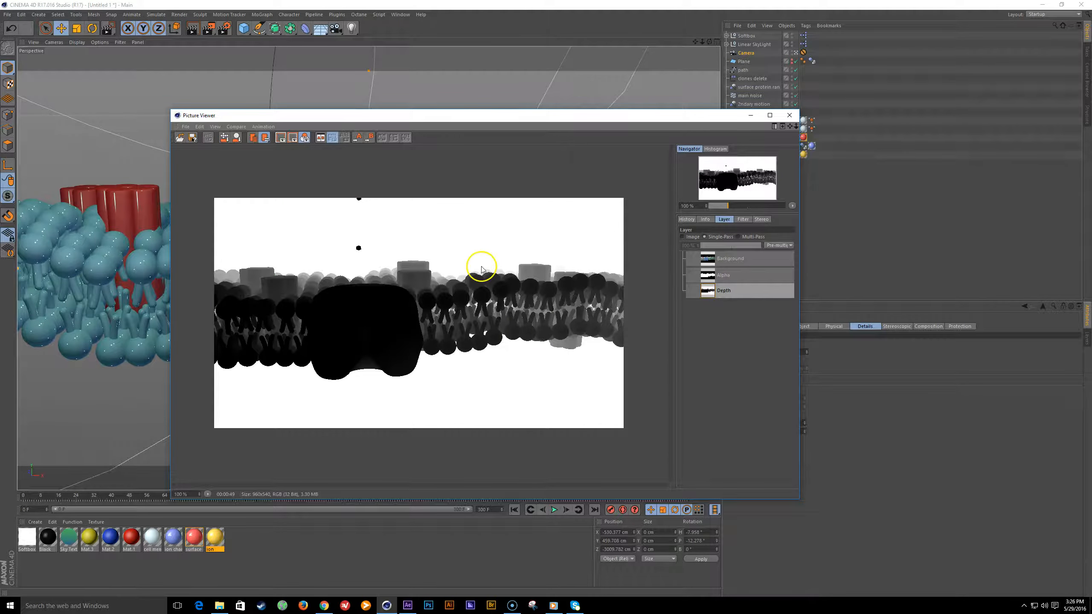
drag(438, 122, 372, 101)
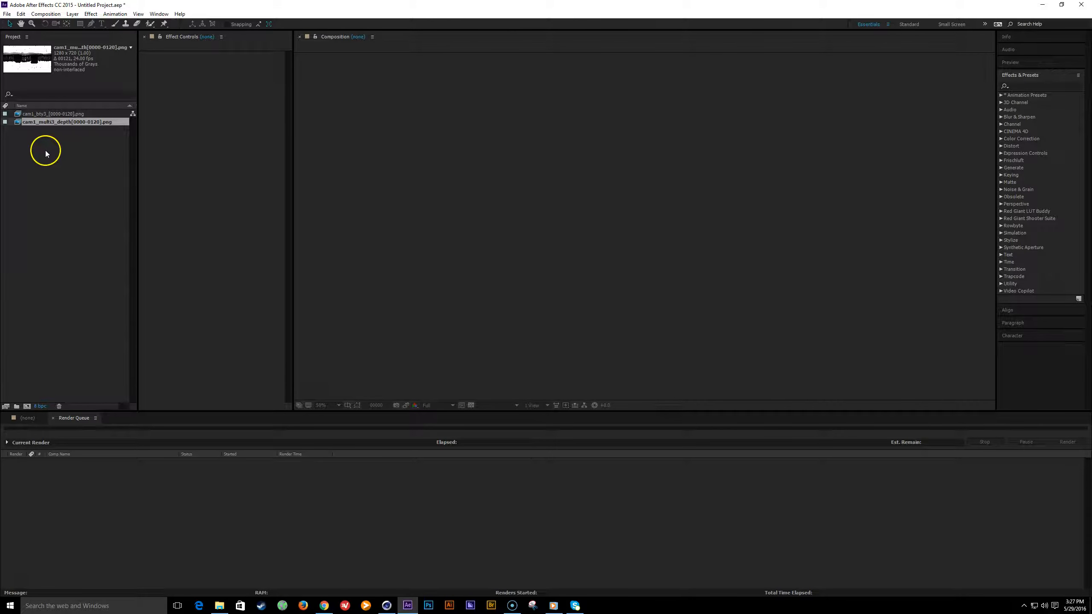
- Preview the cam1 beauty-pass sequence in After Effects and compare it with the finished Cell_Membrane_wSoundX video
double_click(55, 114)
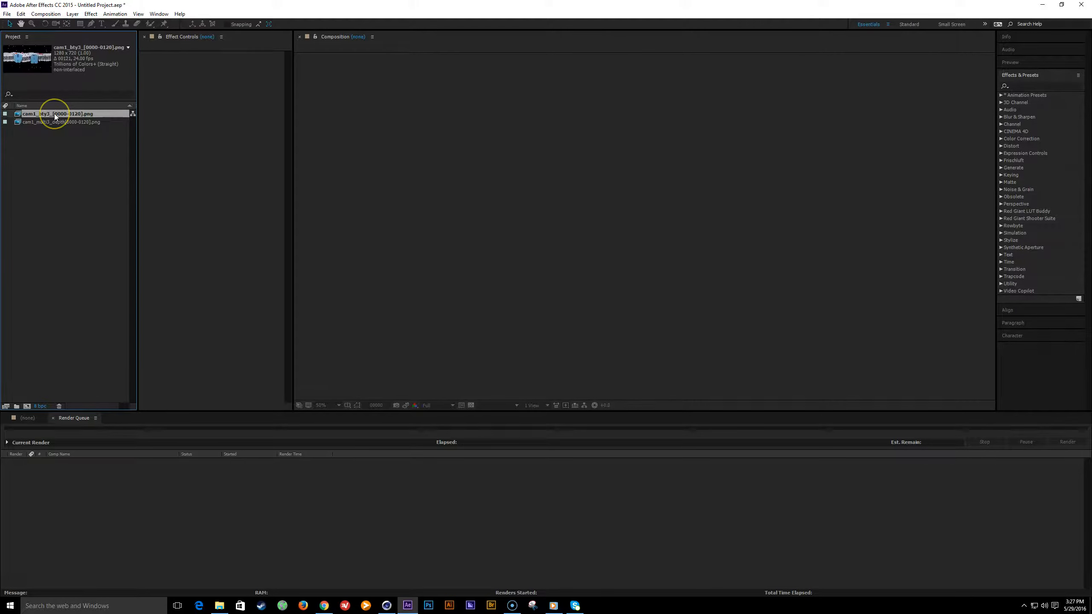
drag(264, 463, 305, 461)
click(554, 607)
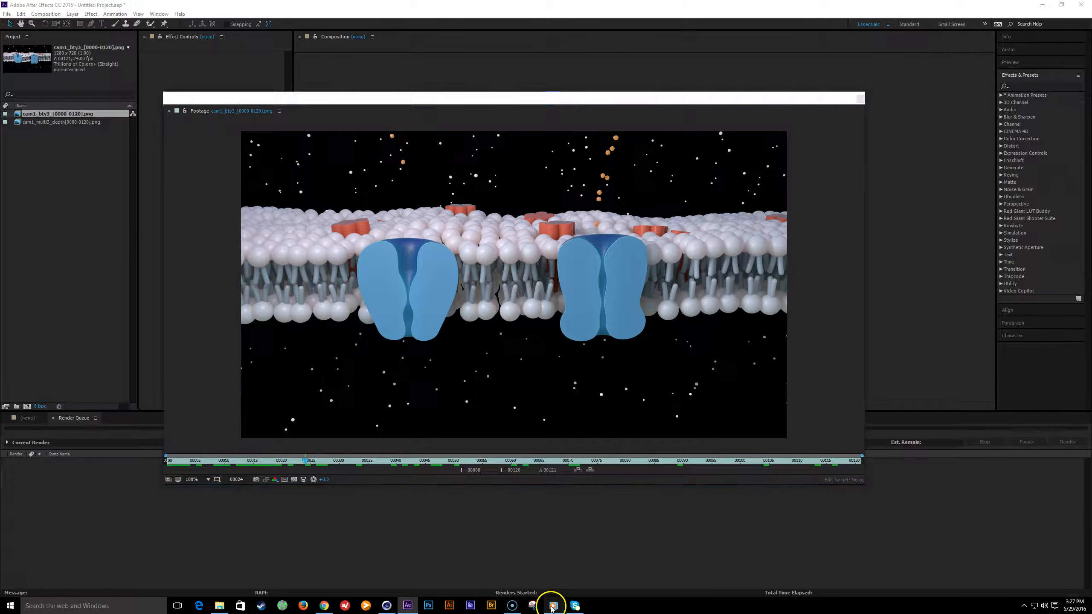
click(58, 449)
click(412, 462)
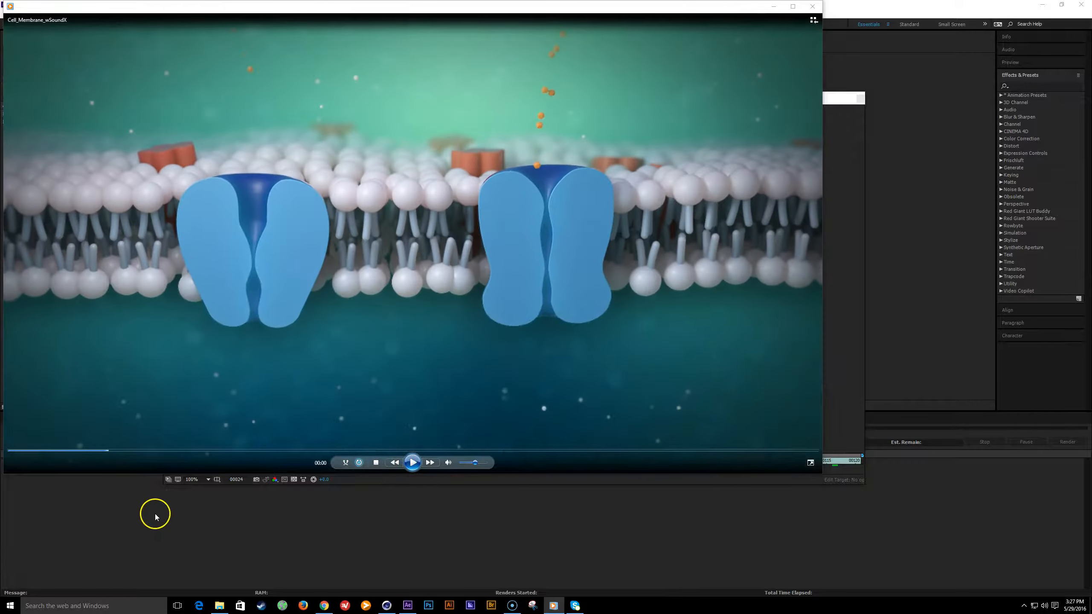
click(152, 515)
- Scrub through the beauty-pass and cam1_multi3_depth sequences to compare them, and reopen the beauty-pass footage
drag(306, 462, 425, 462)
double_click(60, 121)
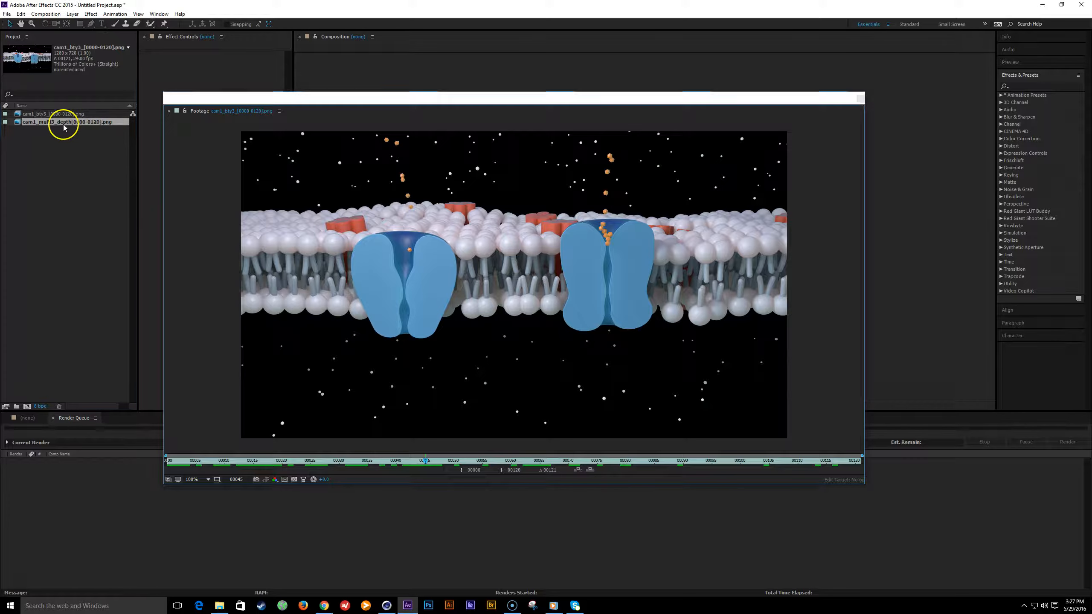
click(179, 462)
drag(202, 463, 512, 472)
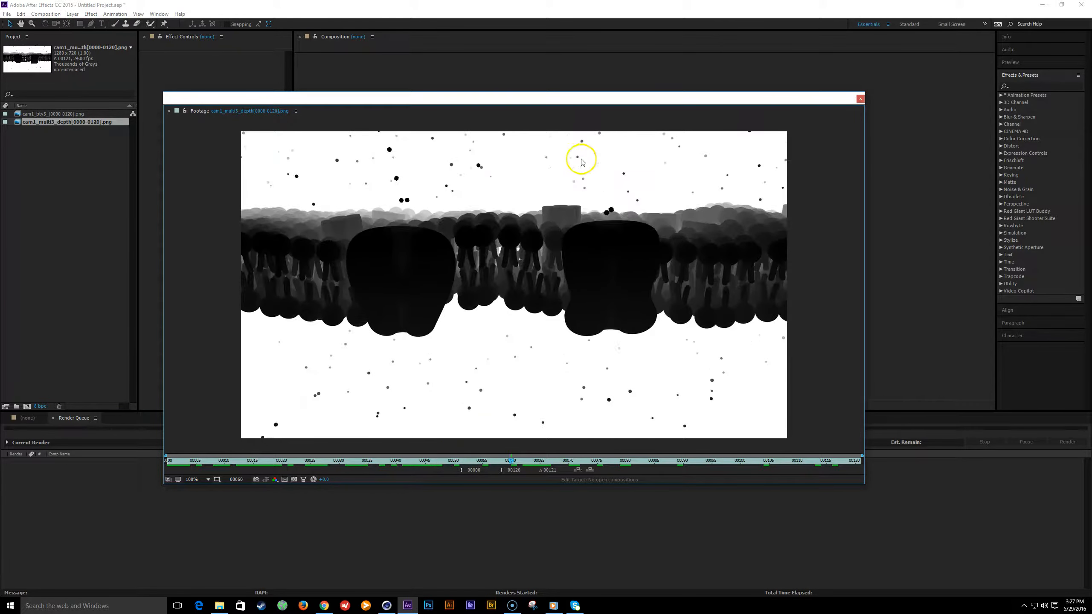
click(48, 114)
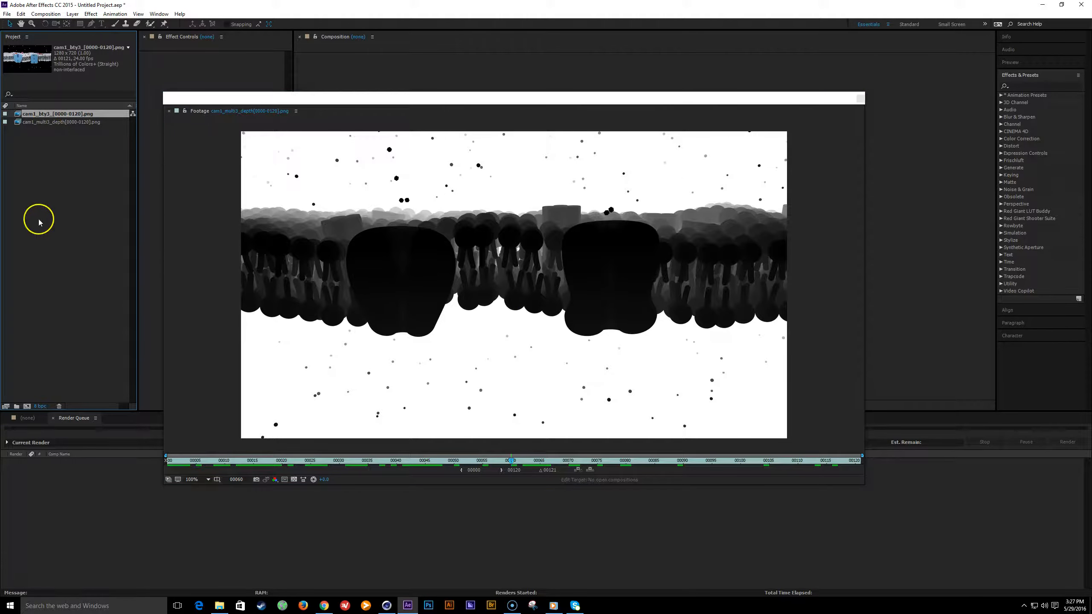
double_click(56, 114)
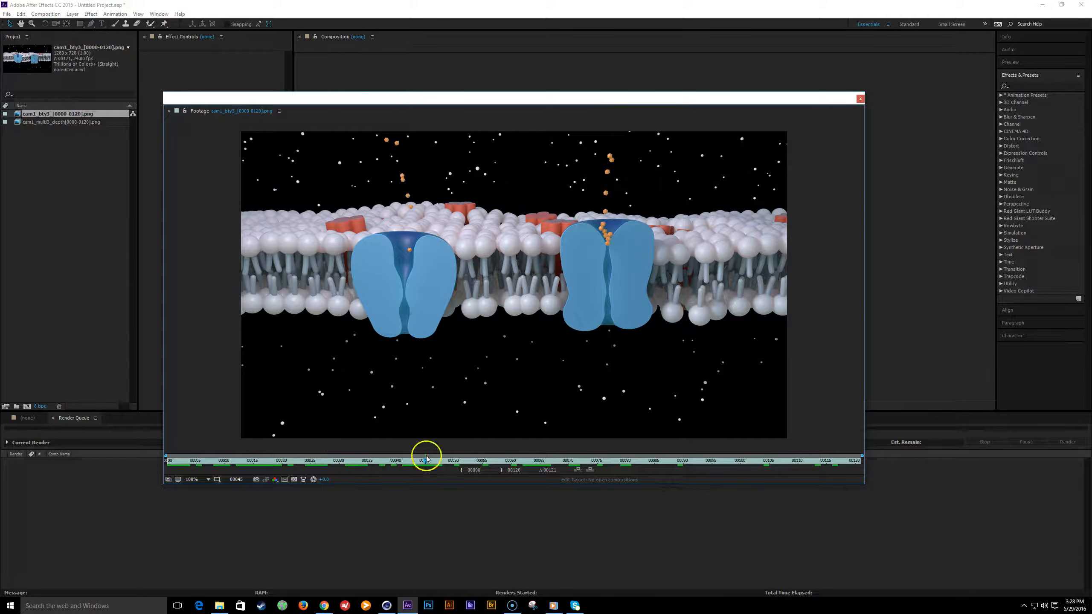
- Switch back to Cinema 4D, close the Picture Viewer and leave the camera view for a free perspective of the membrane
click(387, 606)
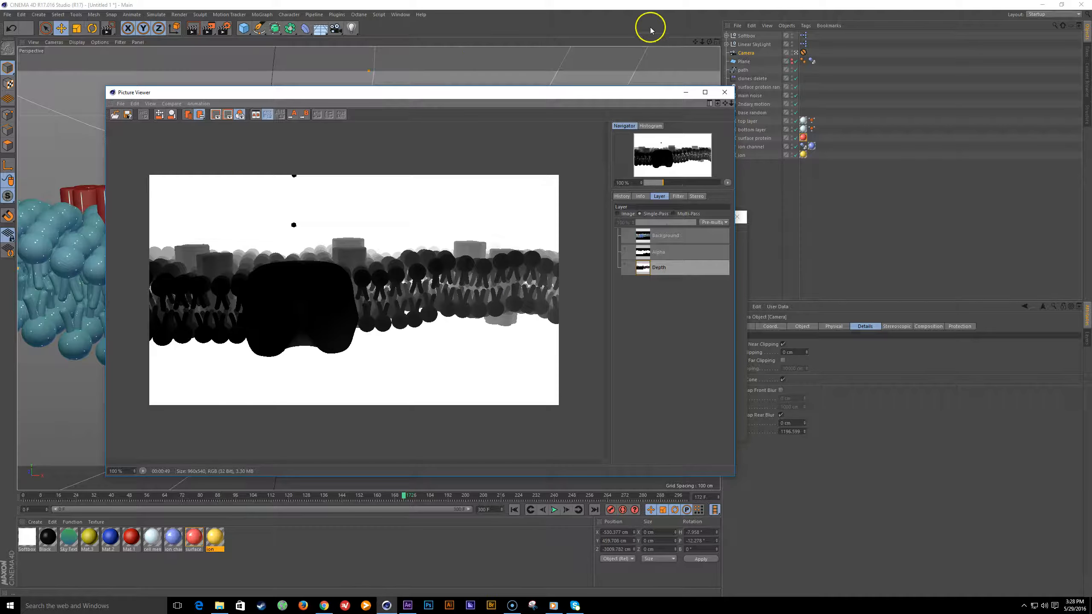
click(725, 92)
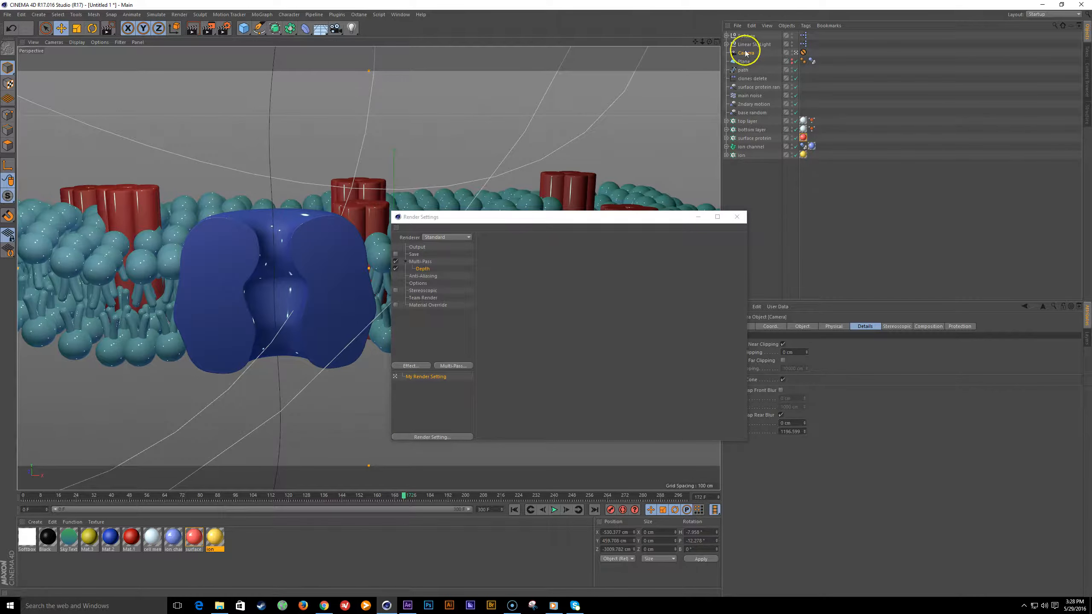
click(796, 52)
drag(534, 221, 733, 242)
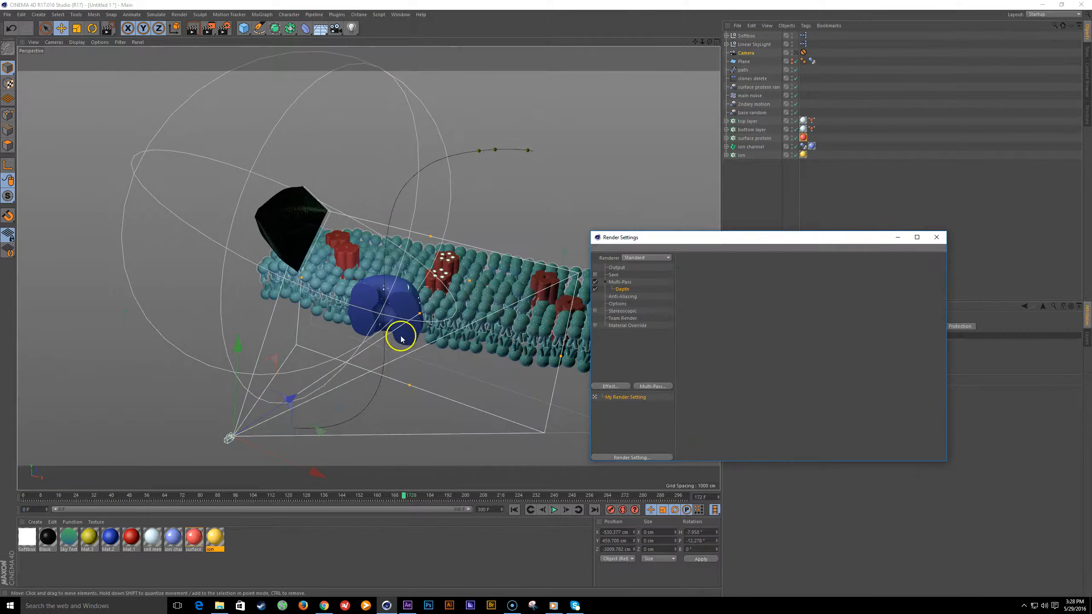
alt+middle_drag(400, 340, 301, 282)
mouse_move(309, 262)
alt+mouse_down()
mouse_move(357, 263)
mouse_move(320, 280)
alt+mouse_up()
- Add a Sphere primitive and scale it down to a radius of 67.5 cm
key(shift+c)
text(sph)
key(Return)
key(t)
drag(452, 158, 420, 184)
- Add a Cloner object and nest the new sphere inside it
key(shift+c)
text(clo)
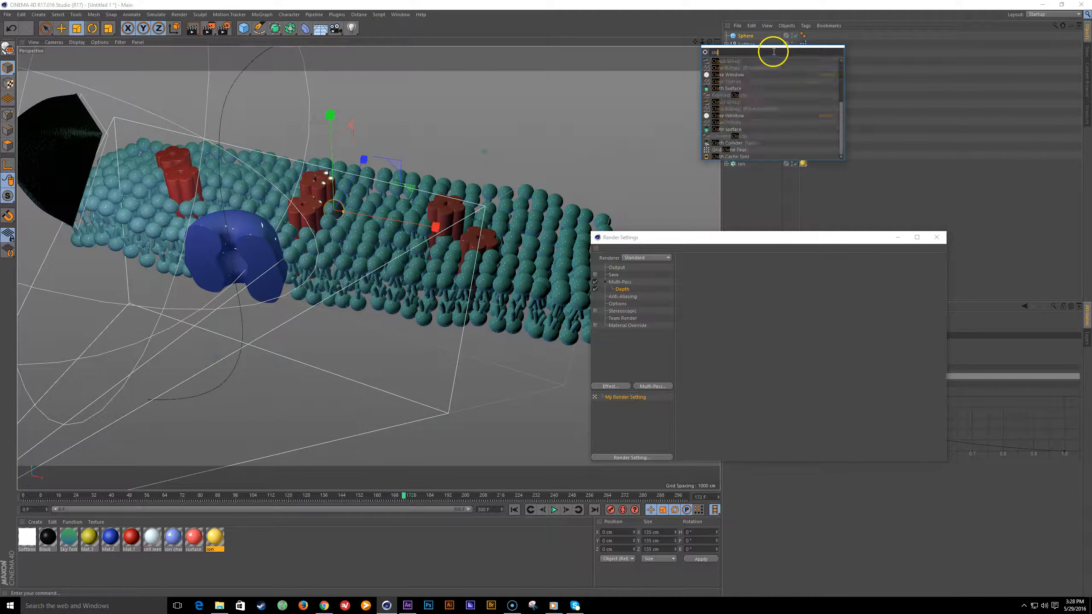
key(Return)
drag(741, 45, 747, 38)
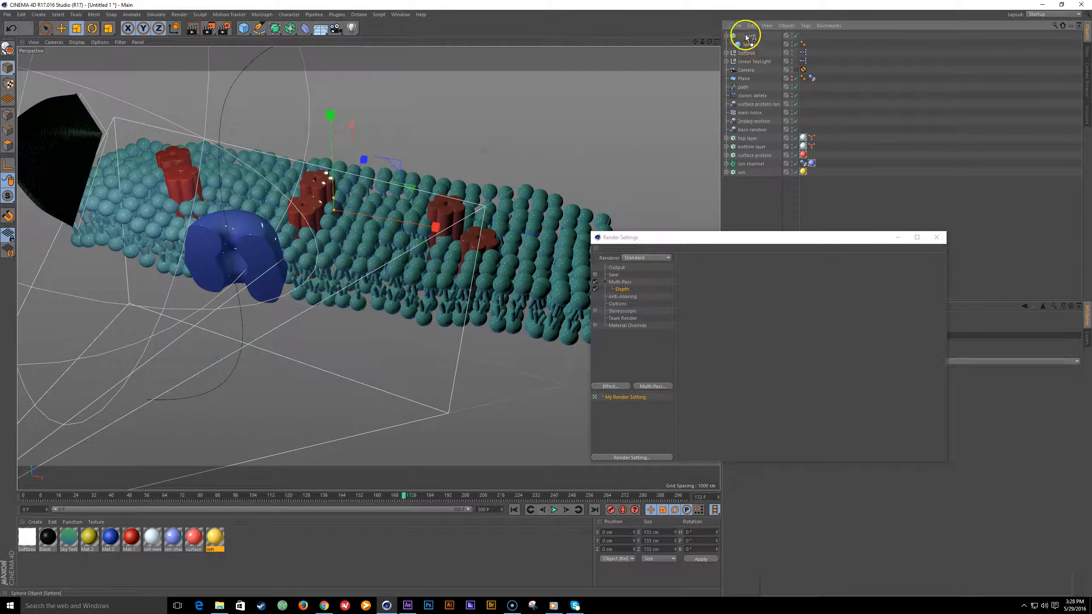
- Close the render settings and set the sphere cloner's mode to Radial
click(937, 237)
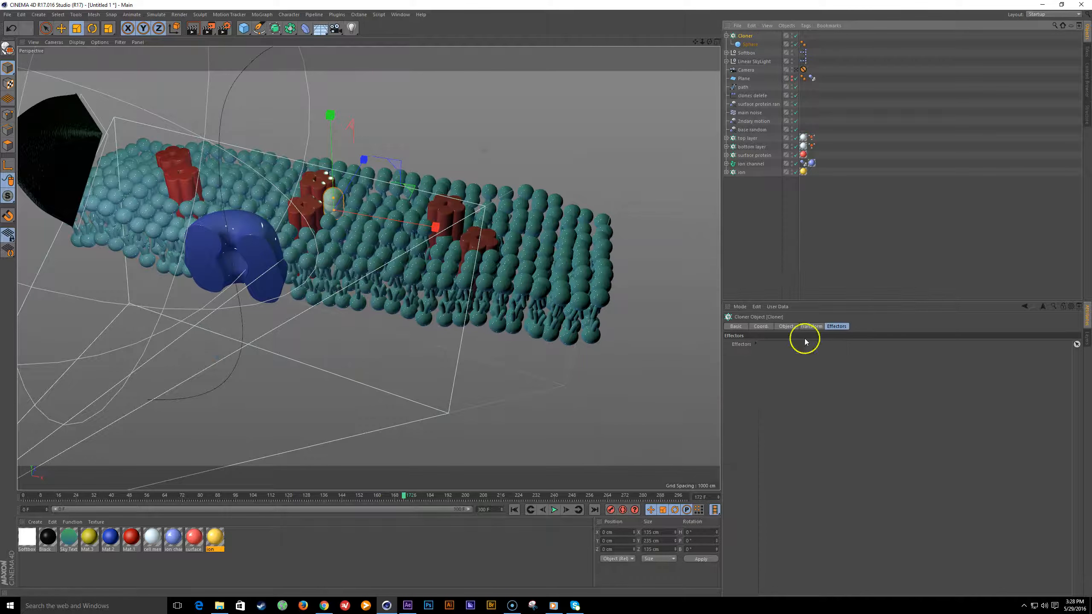
click(832, 327)
click(786, 326)
click(811, 344)
click(791, 370)
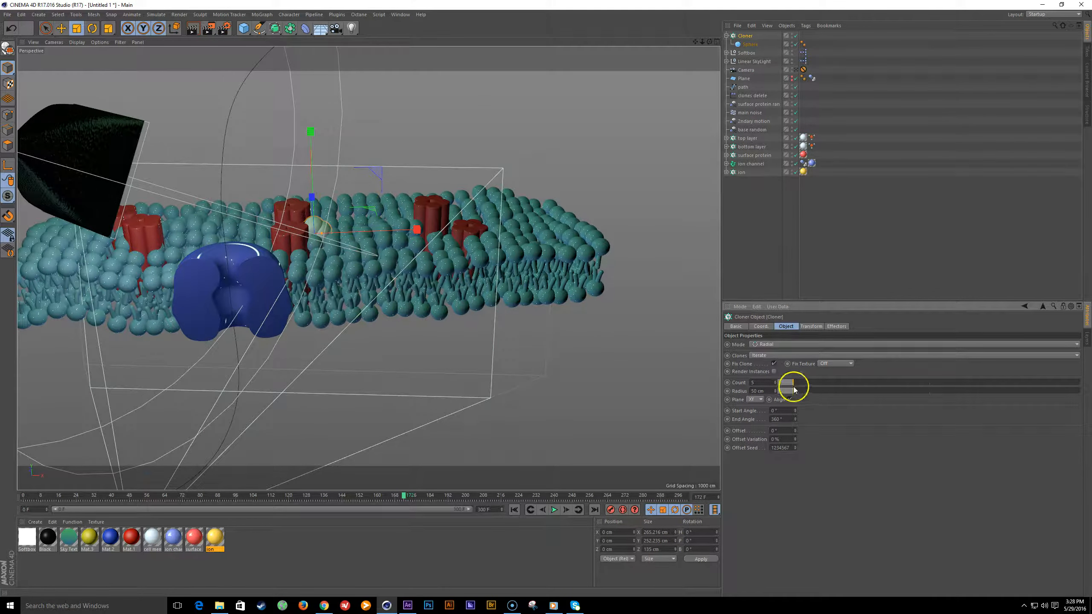
- Raise the sphere cloner above the membrane to a Y position of about 434 cm
click(745, 35)
key(e)
drag(312, 176, 310, 117)
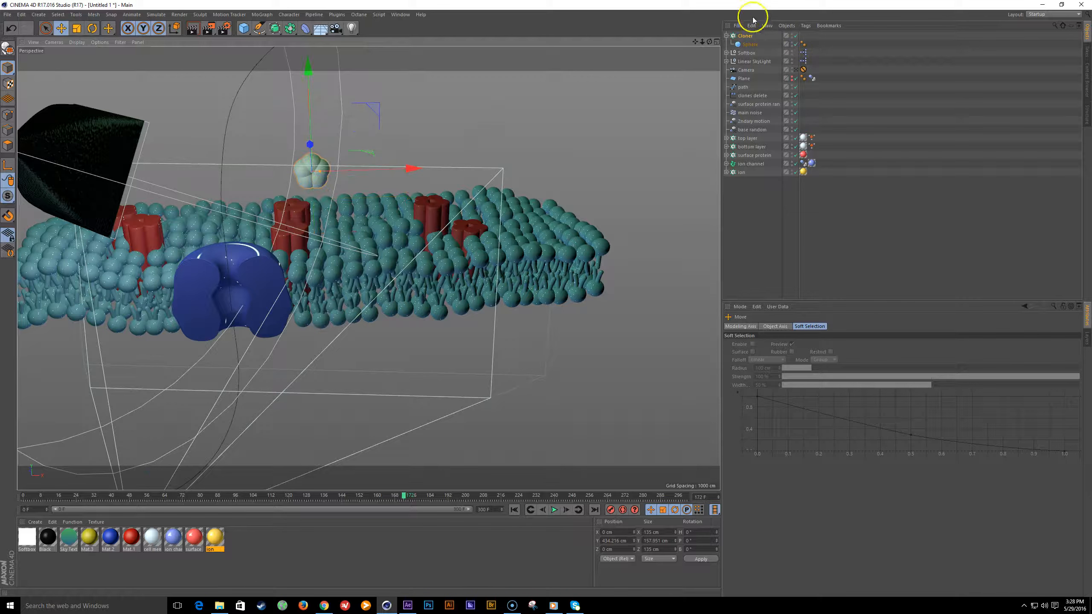
- Change the sphere cloner's mode to Grid Array
click(748, 37)
click(770, 344)
click(776, 335)
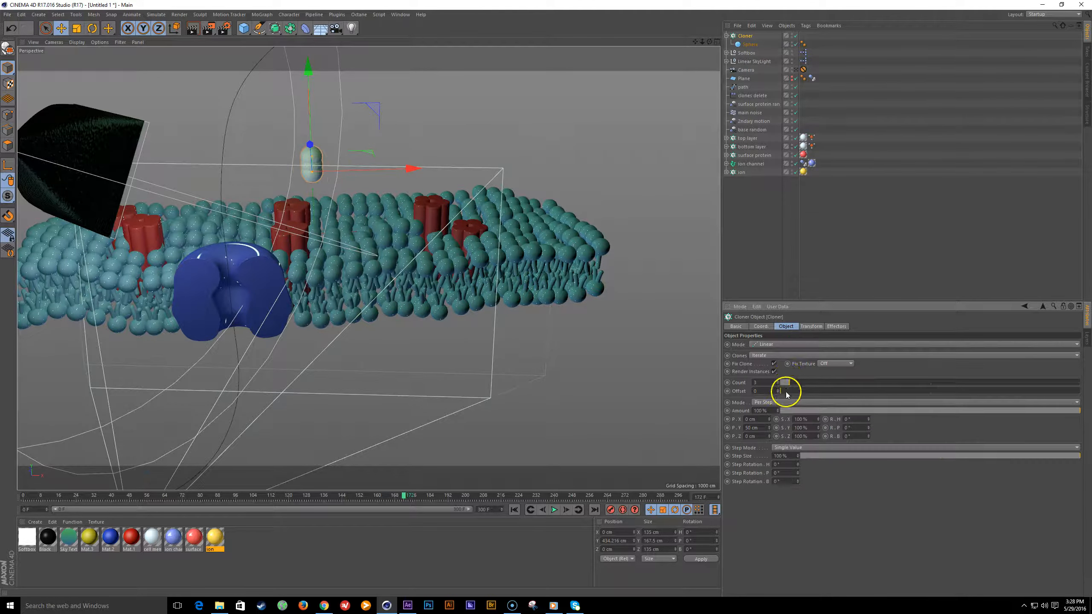
click(779, 345)
click(775, 369)
- Enlarge the sphere cloner's grid to span the area above the membrane, about 2820 by 434 by 1389 cm
key(e)
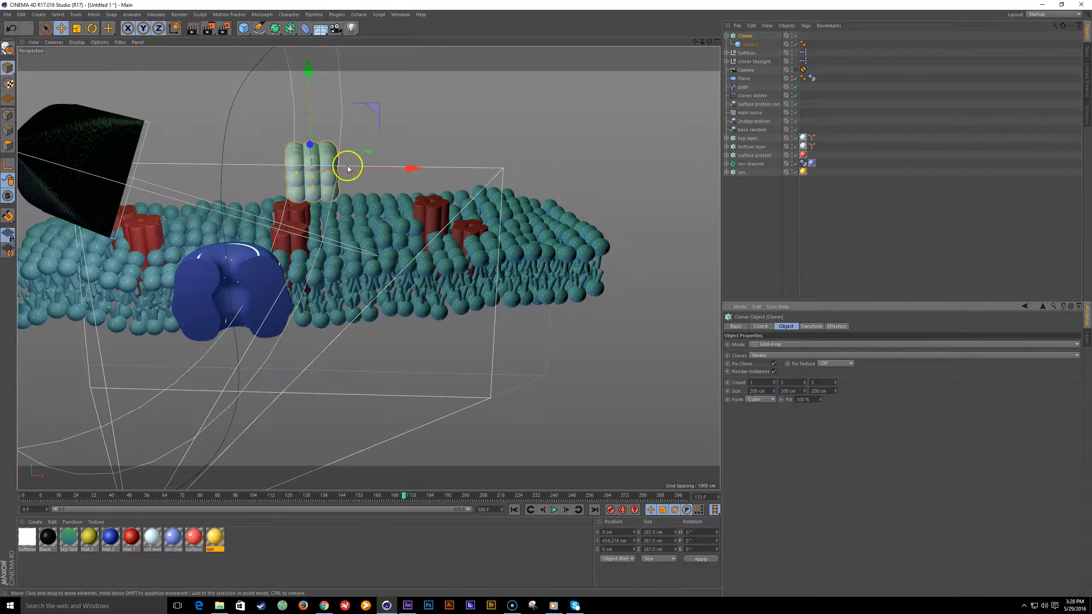
drag(329, 172, 516, 183)
alt+drag(305, 232, 361, 227)
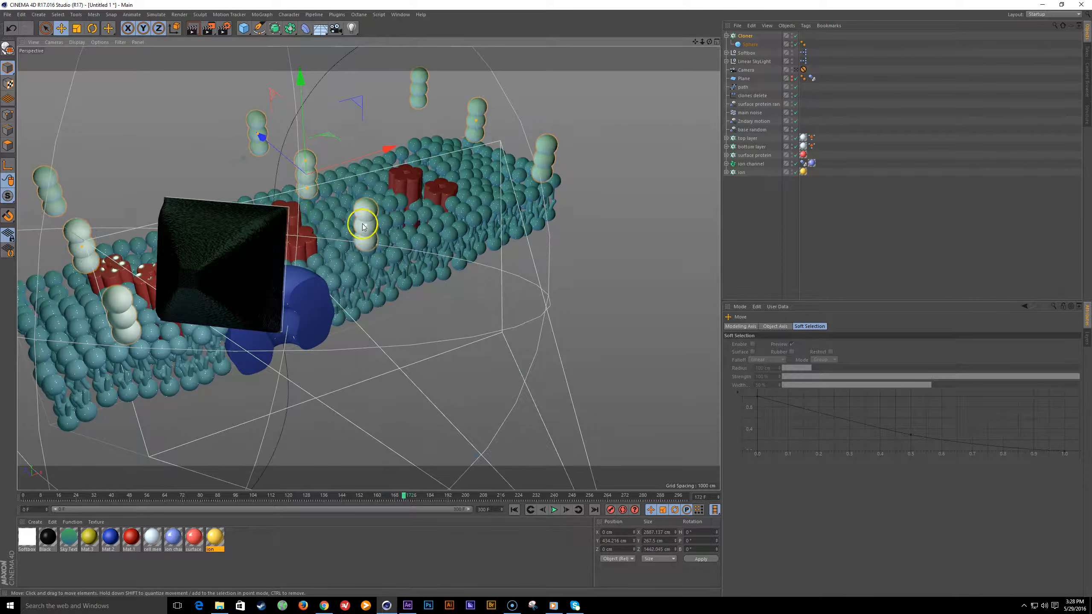
drag(305, 162, 305, 145)
- Scale the cloned sphere down to a radius of about 16 cm
click(745, 43)
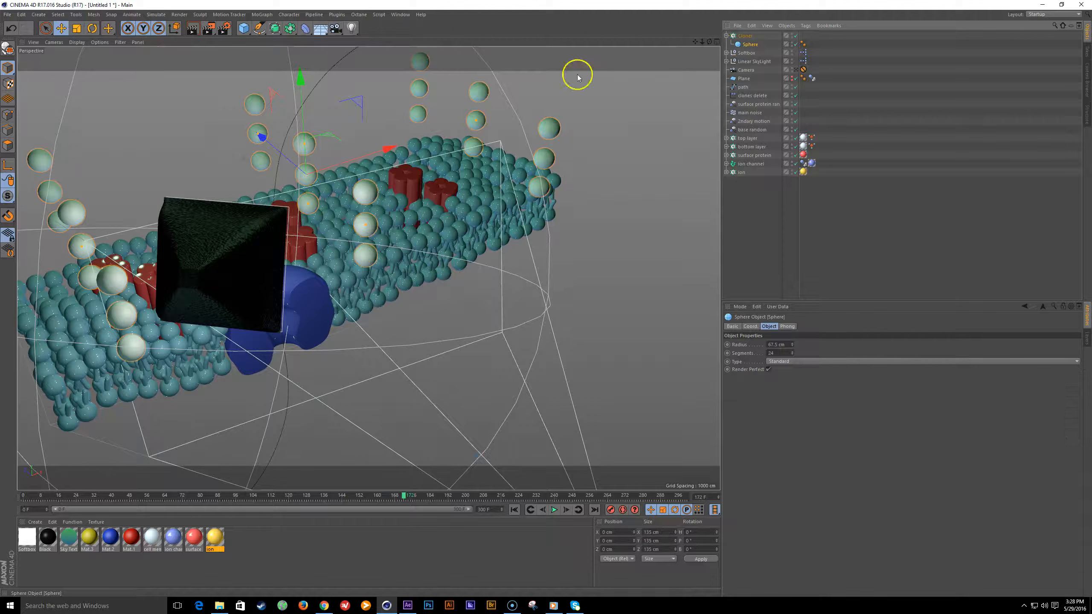
key(t)
drag(546, 129, 288, 250)
- Set the sphere cloner's grid counts to 9, 5 and 6
click(745, 36)
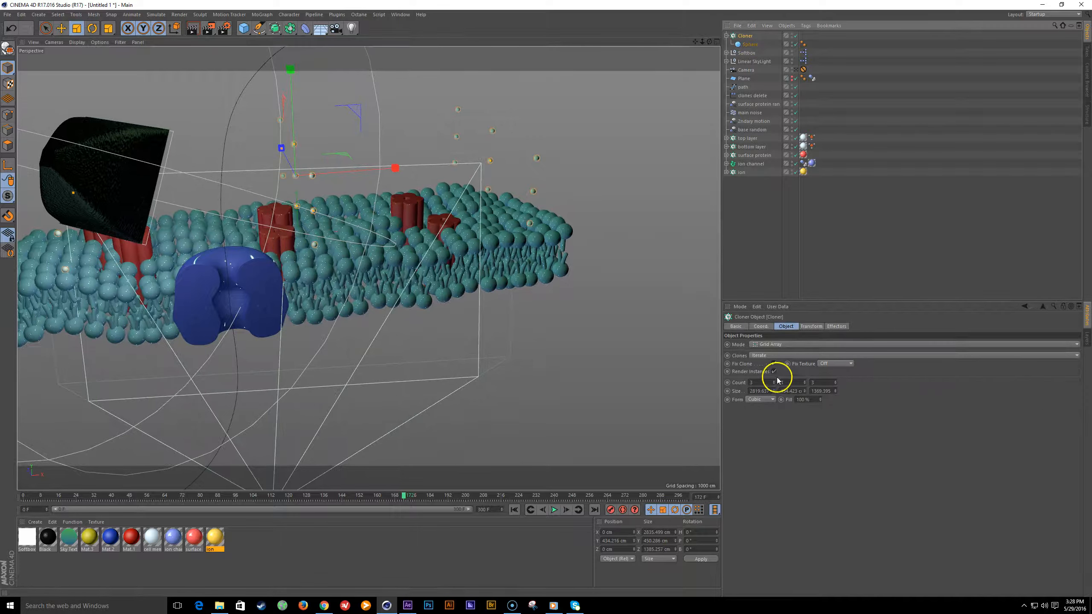
mouse_move(774, 382)
mouse_down()
mouse_move(835, 380)
mouse_move(805, 381)
mouse_up()
mouse_move(519, 235)
alt+mouse_down()
mouse_move(480, 258)
mouse_move(514, 210)
alt+mouse_up()
- Shrink the cloned sphere further to a diameter of about 24 cm
click(764, 45)
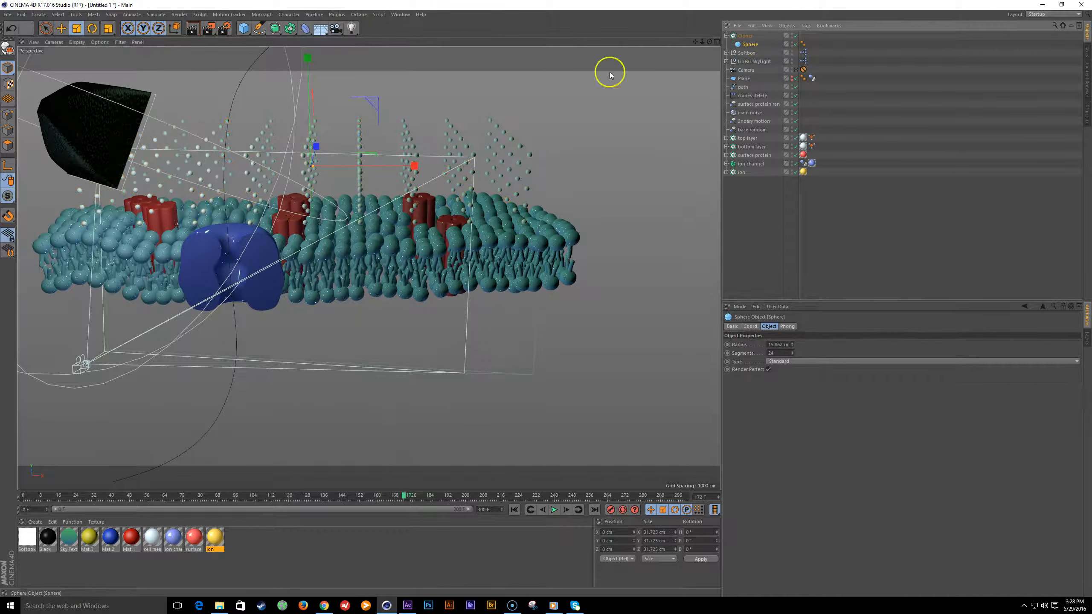
key(t)
drag(568, 161, 543, 189)
alt+middle_drag(399, 183, 378, 215)
alt+right_drag(378, 214, 422, 205)
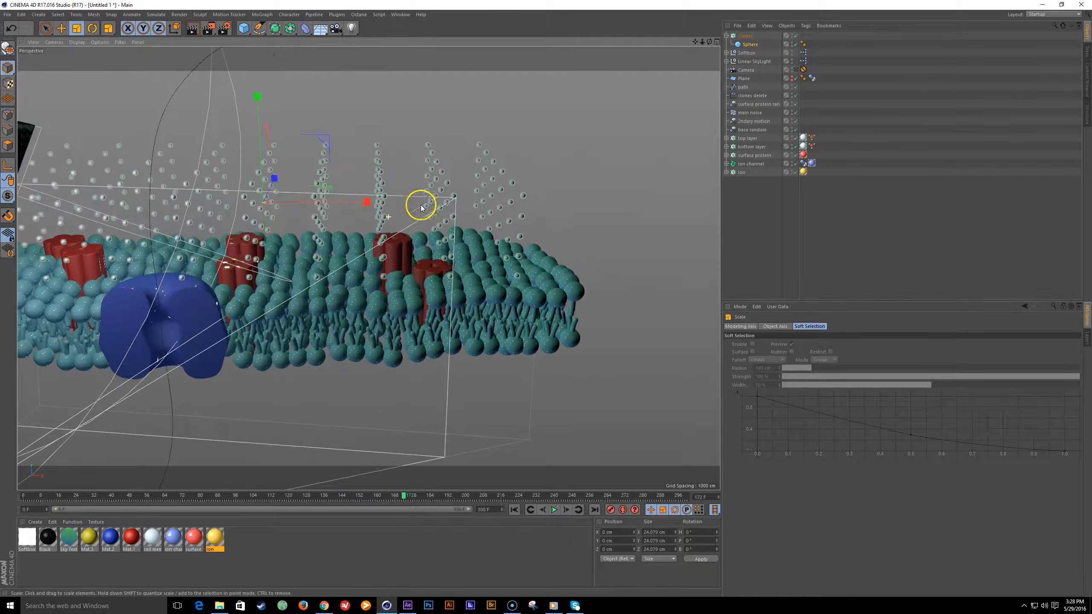
alt+middle_drag(422, 204, 495, 205)
- Add a Random effector to the sphere cloner
click(743, 38)
key(shift+c)
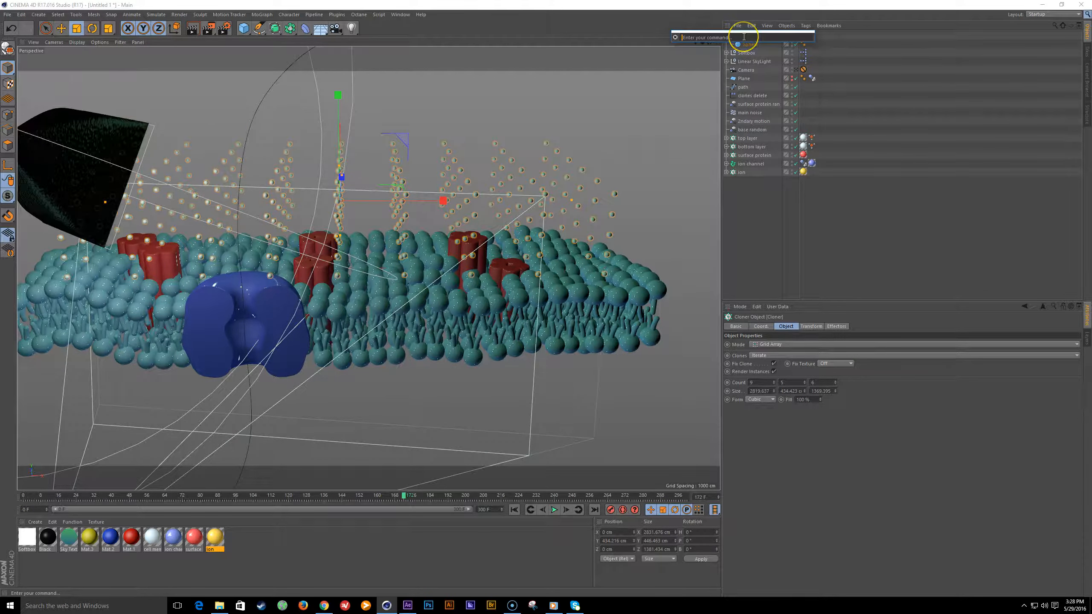
text(random)
key(Return)
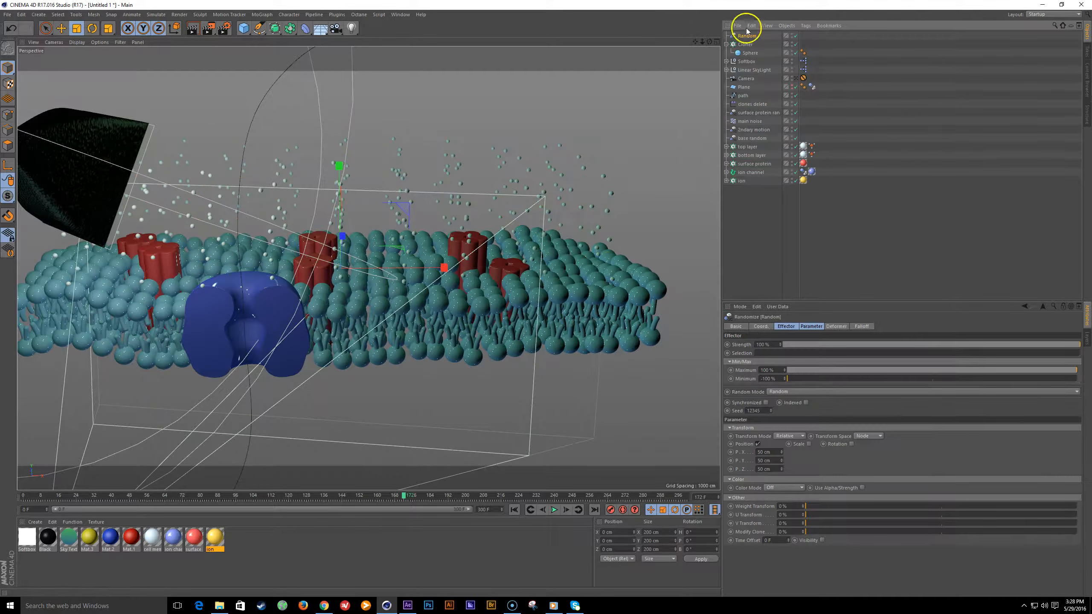
- Set the new Random effector's random mode to Noise and enable Indexed
click(785, 327)
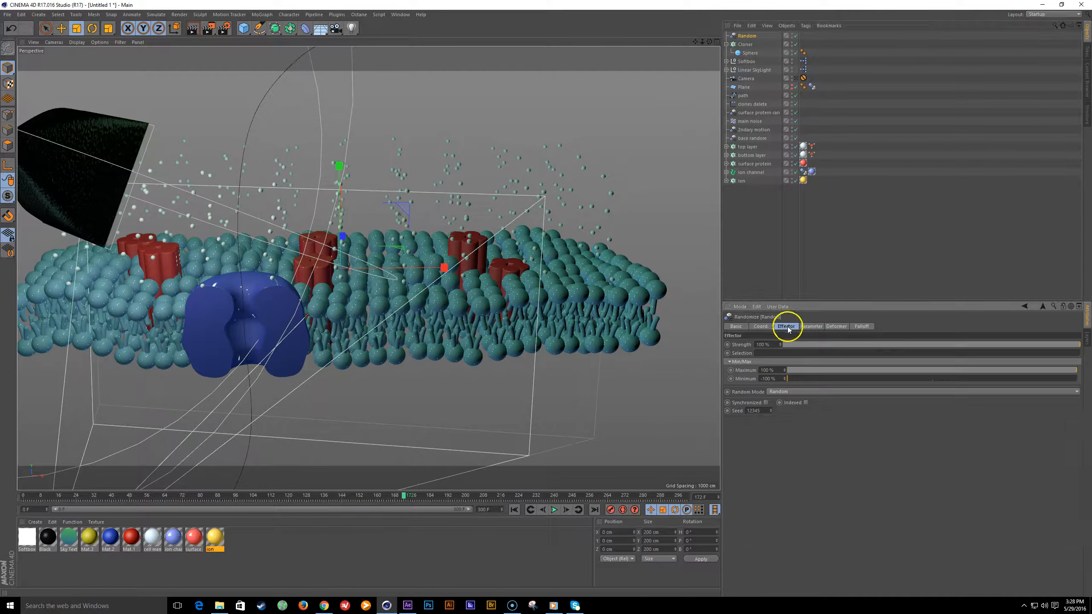
click(784, 393)
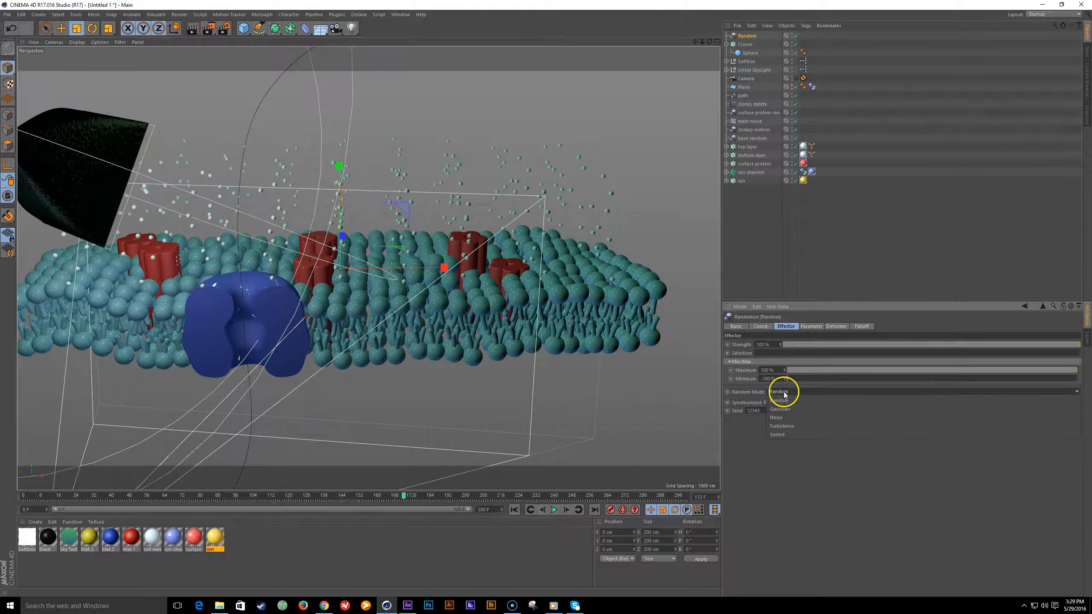
click(788, 394)
click(806, 403)
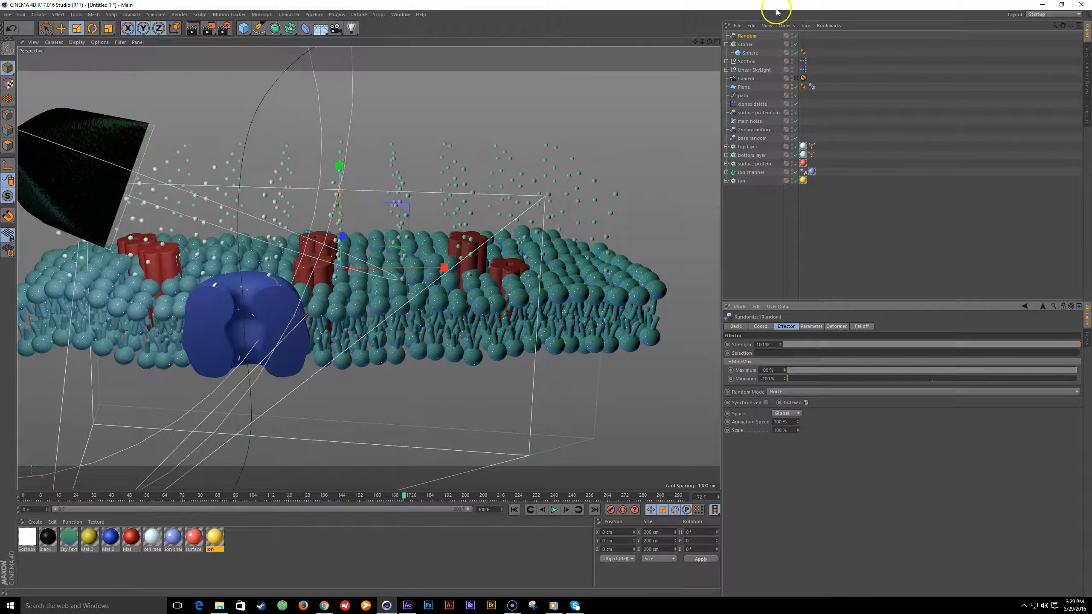
- Increase the Random effector's position offsets to about 231 cm in X, 138 cm in Y and 293 cm in Z, leaving scale off
click(748, 35)
click(807, 326)
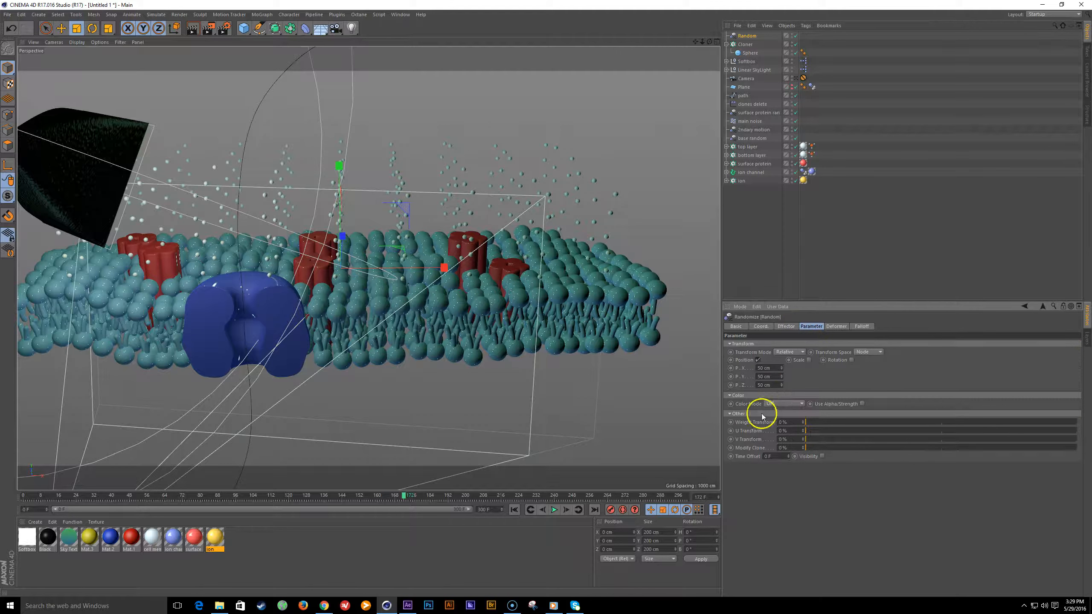
mouse_move(782, 368)
mouse_down()
mouse_move(800, 377)
mouse_move(780, 349)
mouse_move(790, 349)
mouse_move(781, 389)
mouse_up()
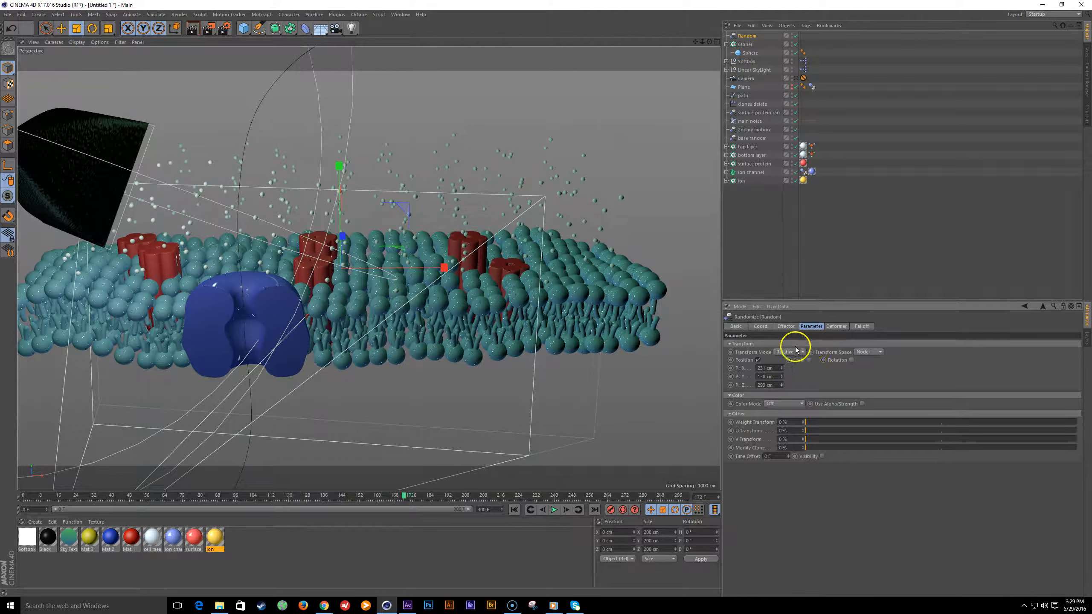
click(808, 360)
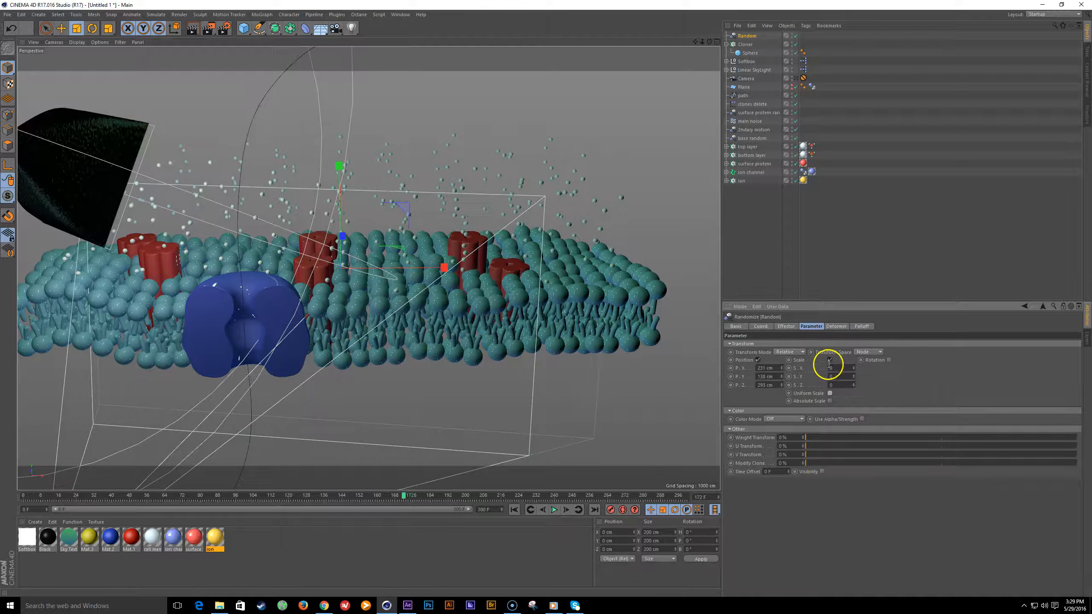
click(830, 360)
- Play the animation and lower the Random effector's noise animation speed to 3%
scroll(402, 317, up, 4)
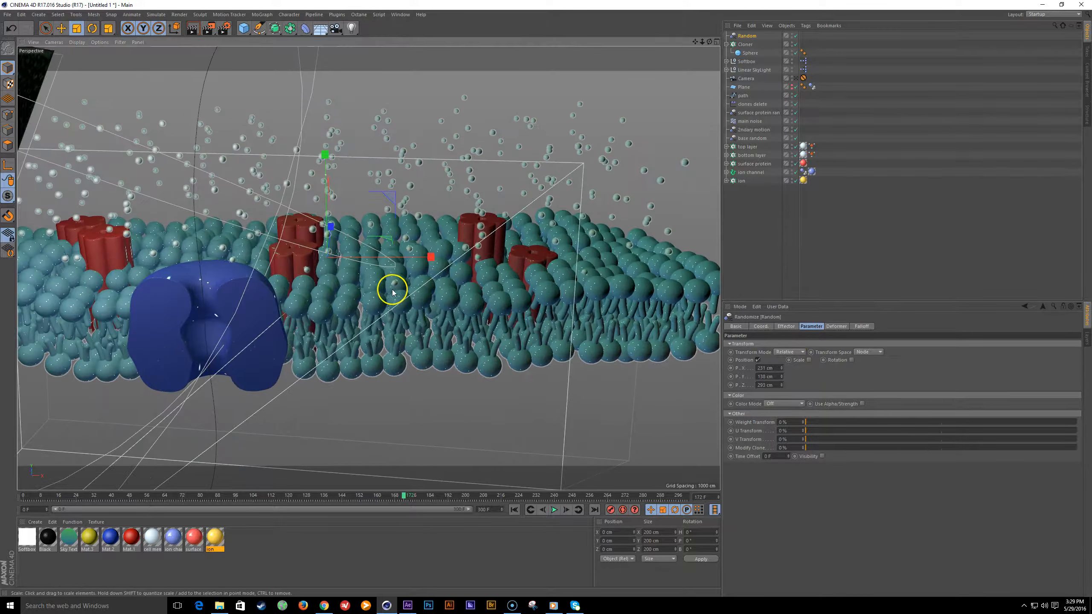
click(555, 509)
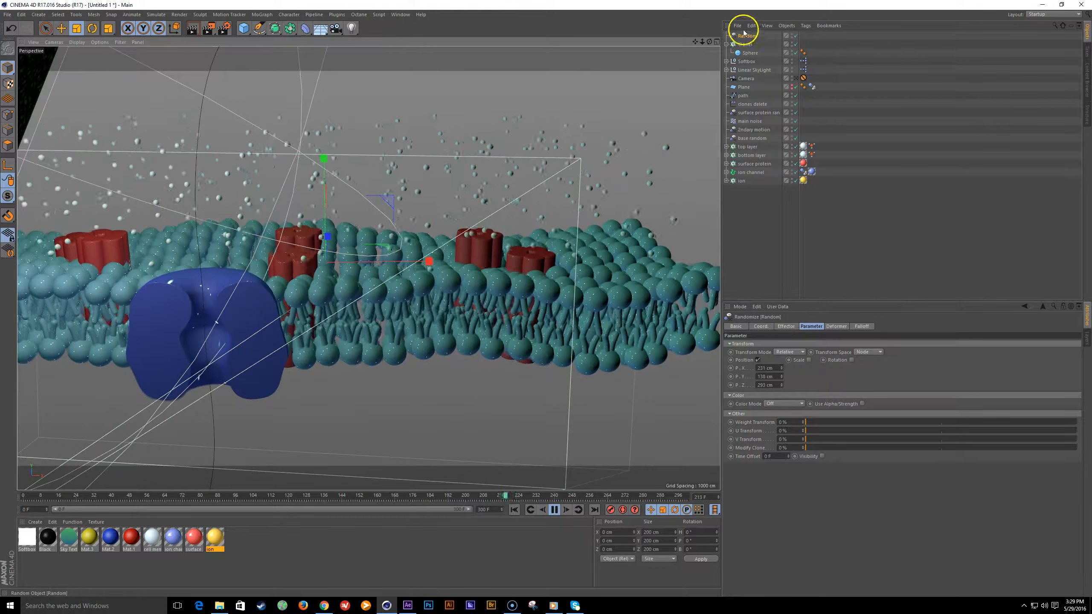
click(785, 325)
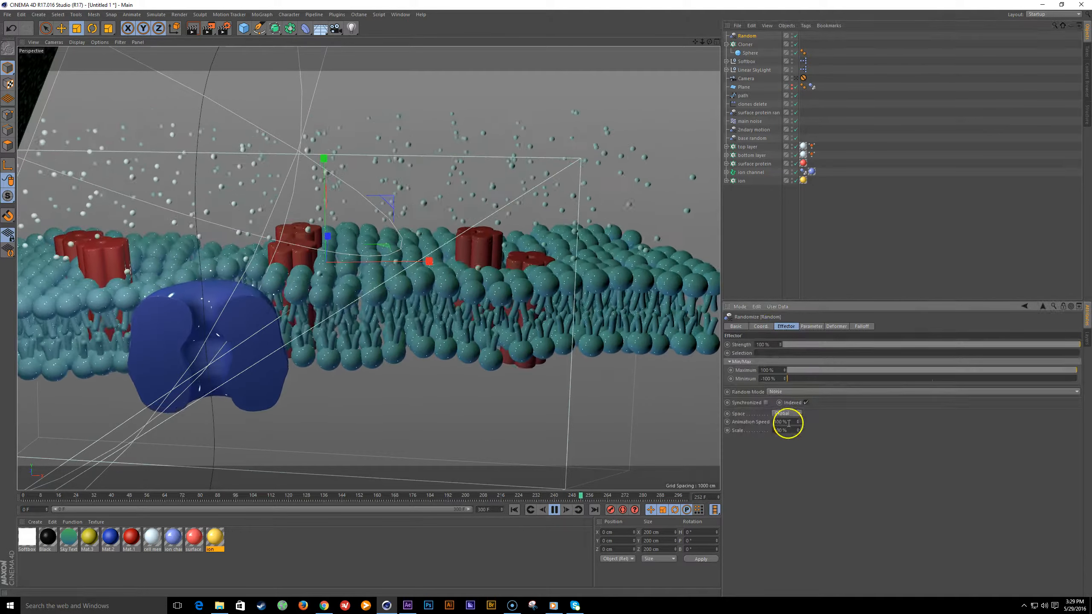
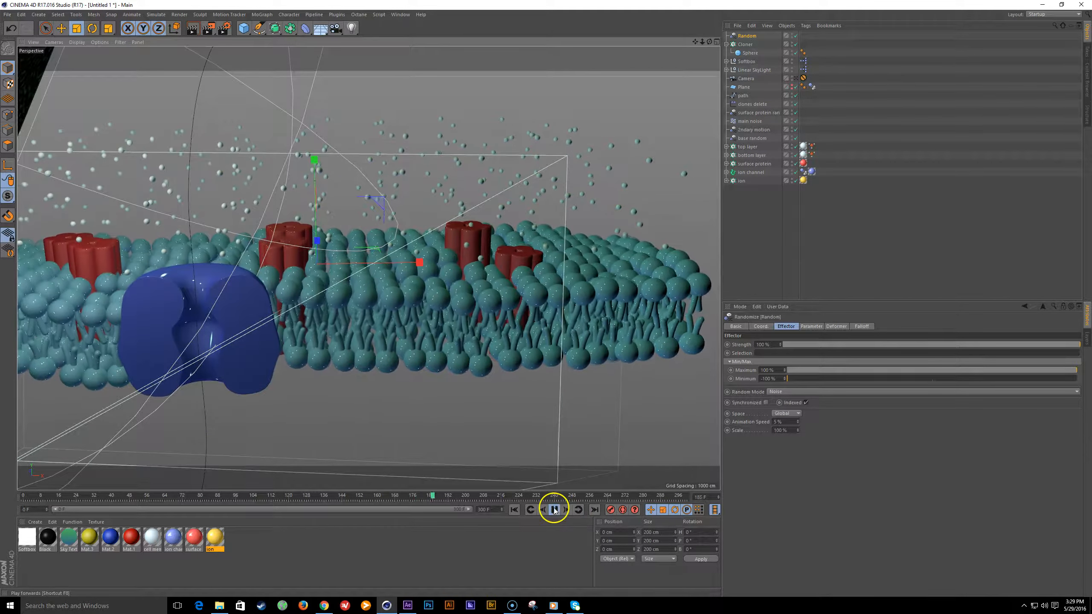
- Switch to After Effects, play back the rendered cam1_bty3 footage and close its preview
click(407, 606)
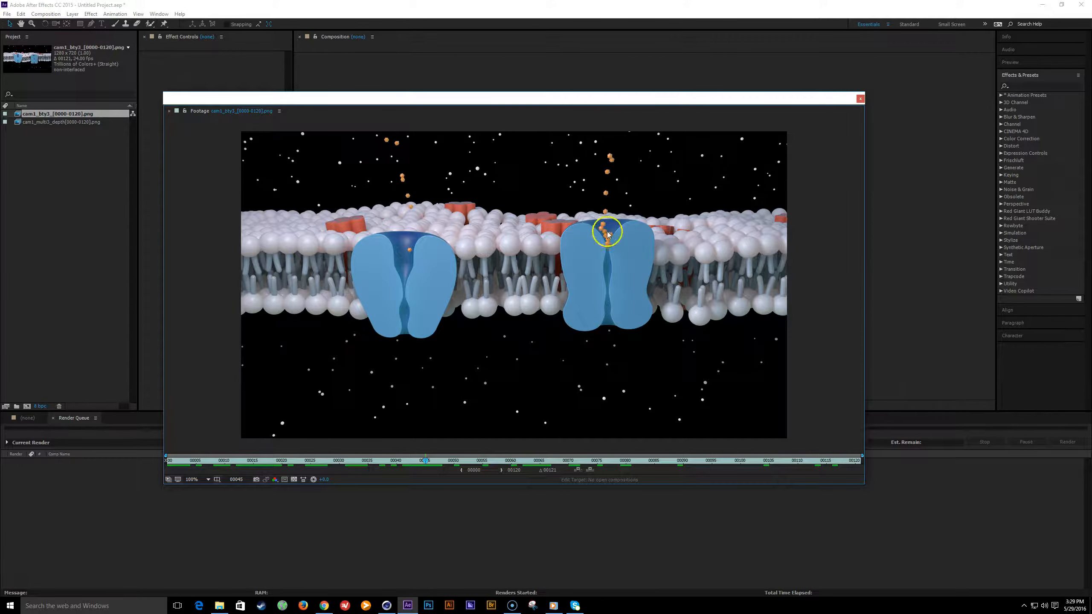
key(space)
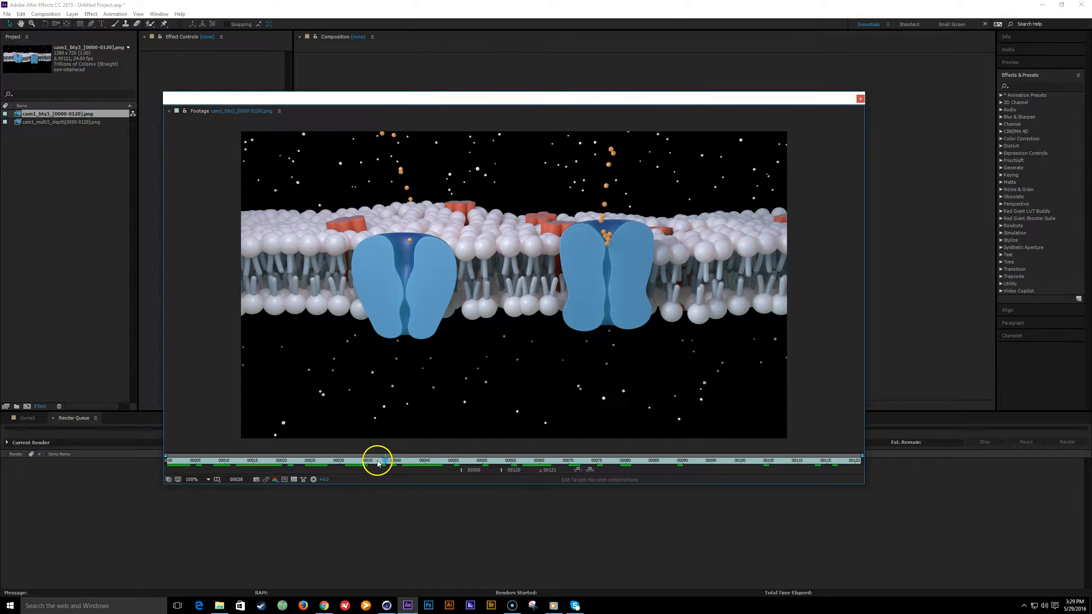
click(861, 100)
- Create a composition from the cam1_bty3 image sequence and place a comp-sized black solid beneath the footage layer
drag(44, 114, 27, 405)
mouse_move(670, 248)
middle_down()
mouse_move(658, 241)
mouse_move(685, 246)
mouse_move(671, 251)
middle_up()
click(113, 505)
key(ctrl+y)
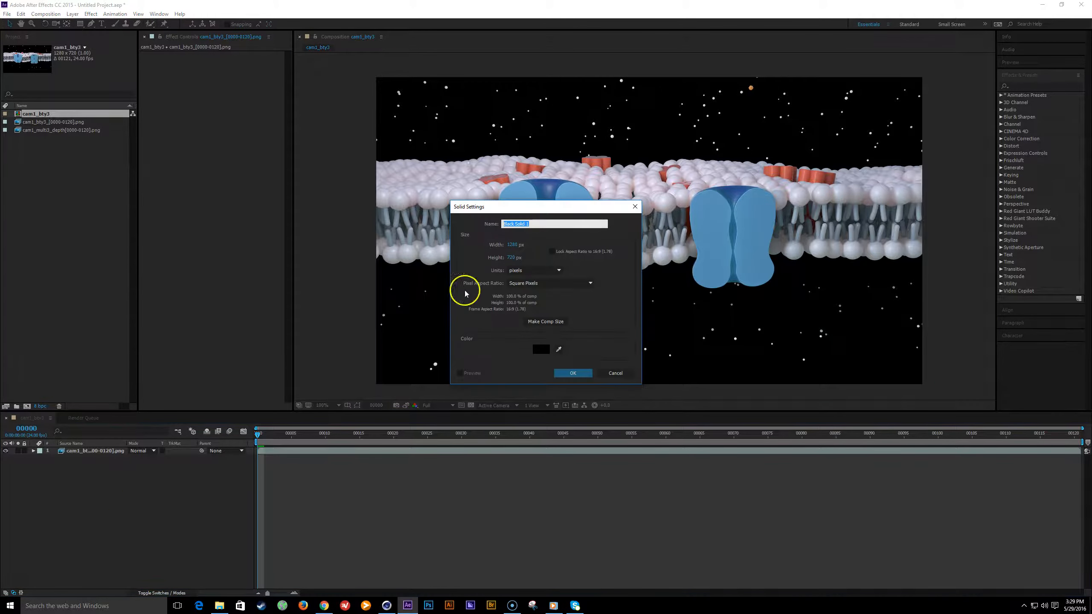
click(568, 371)
drag(108, 459, 108, 469)
- Find the 4-Color Gradient effect and apply it to the black solid
click(1028, 94)
click(1029, 89)
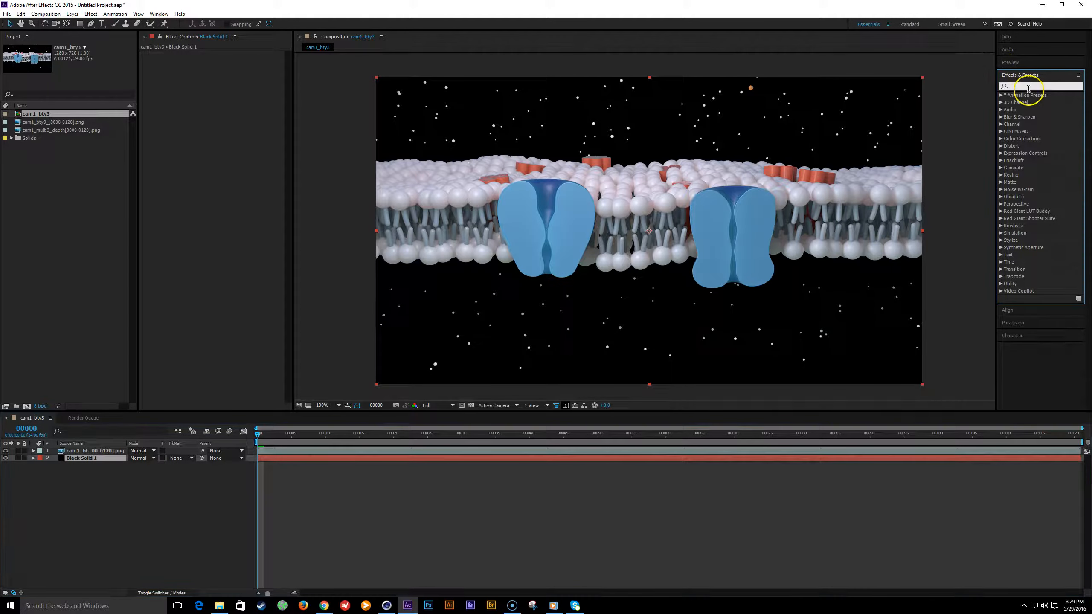
text(4-)
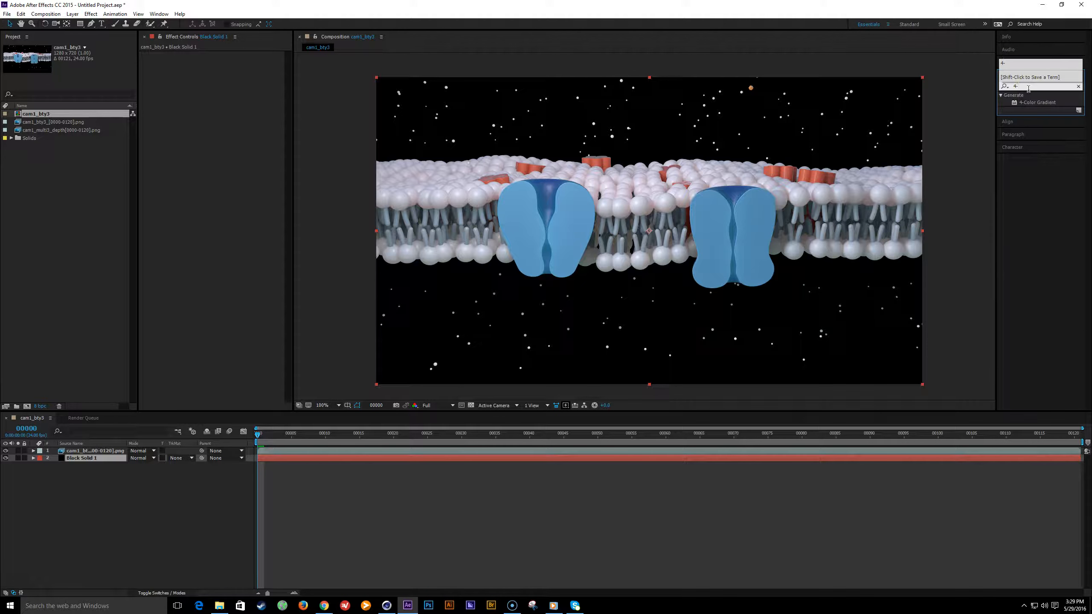
double_click(1027, 102)
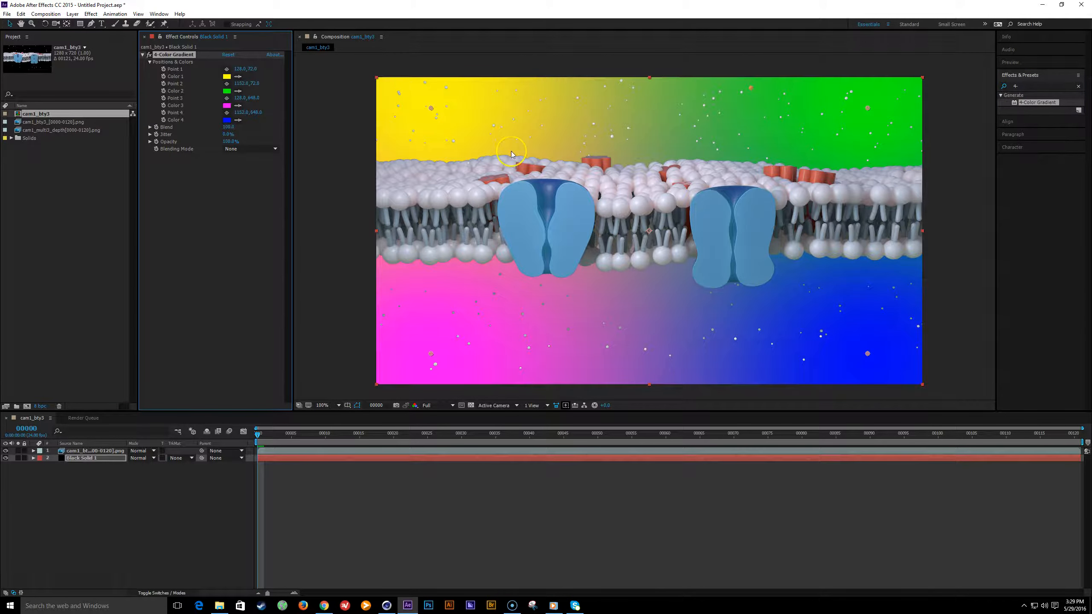
- Pull the gradient's four points inward, placing both upper points just above the frame and Point 4 just below it
key(comma)
drag(538, 167, 598, 139)
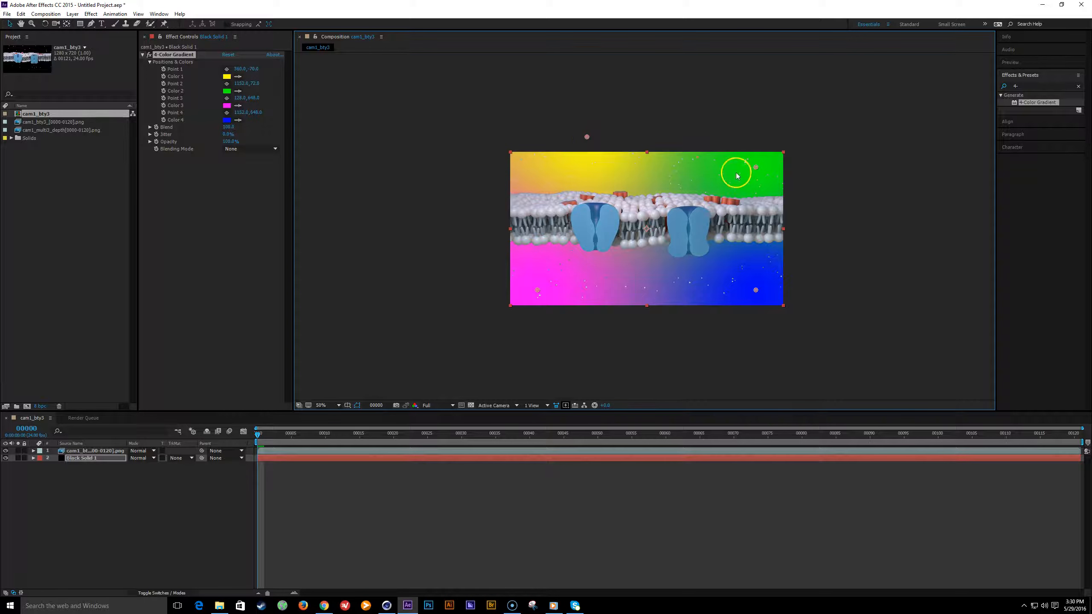
drag(538, 291, 590, 282)
drag(755, 291, 699, 321)
scroll(692, 301, up, 1)
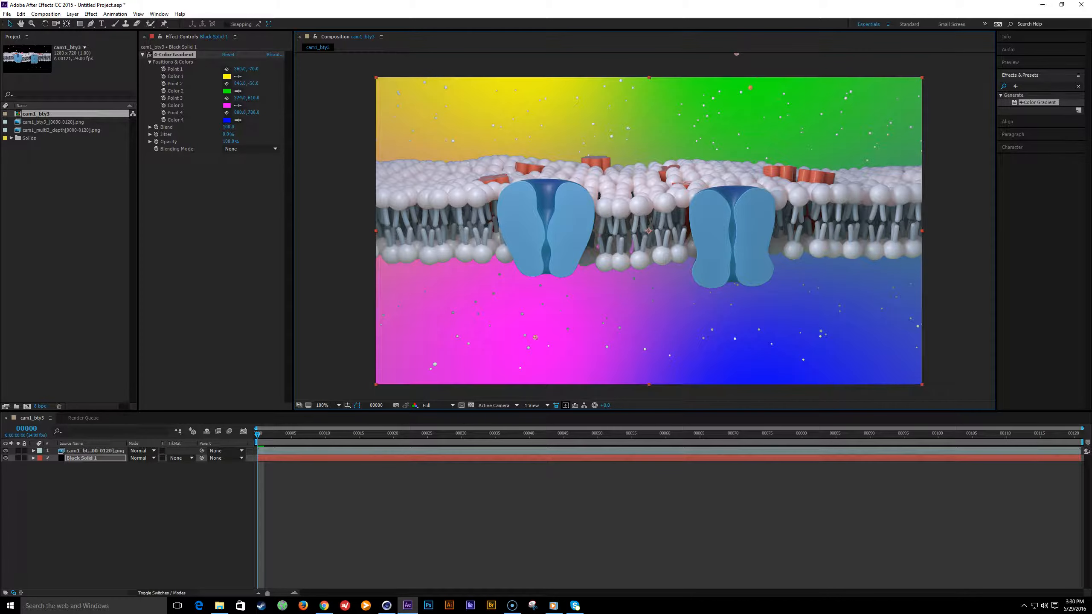
- Change the gradient's Color 1 to a muted teal green
click(227, 77)
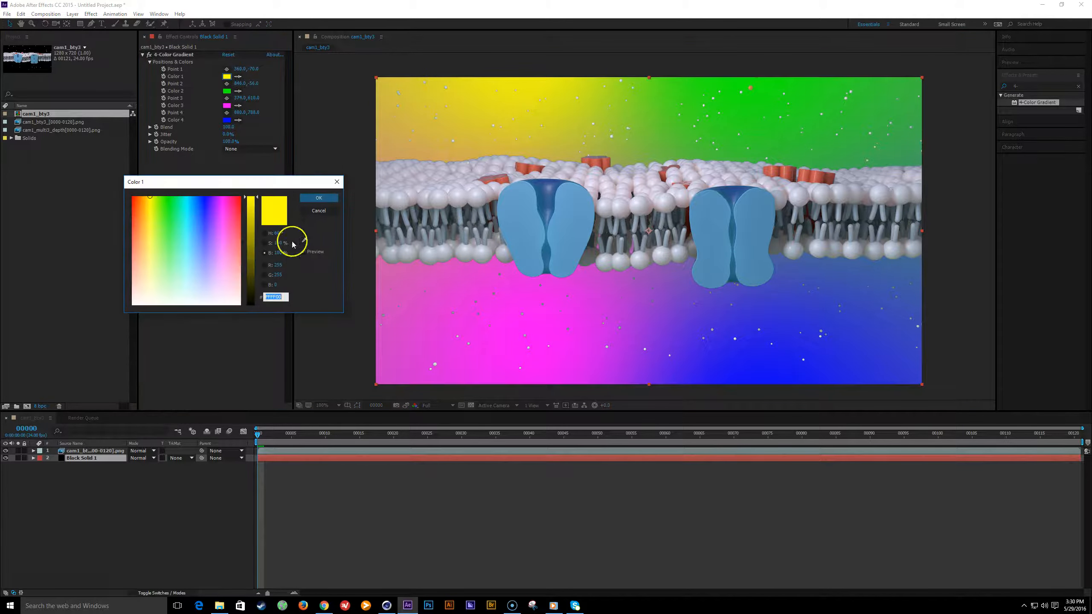
click(175, 249)
drag(250, 213, 249, 225)
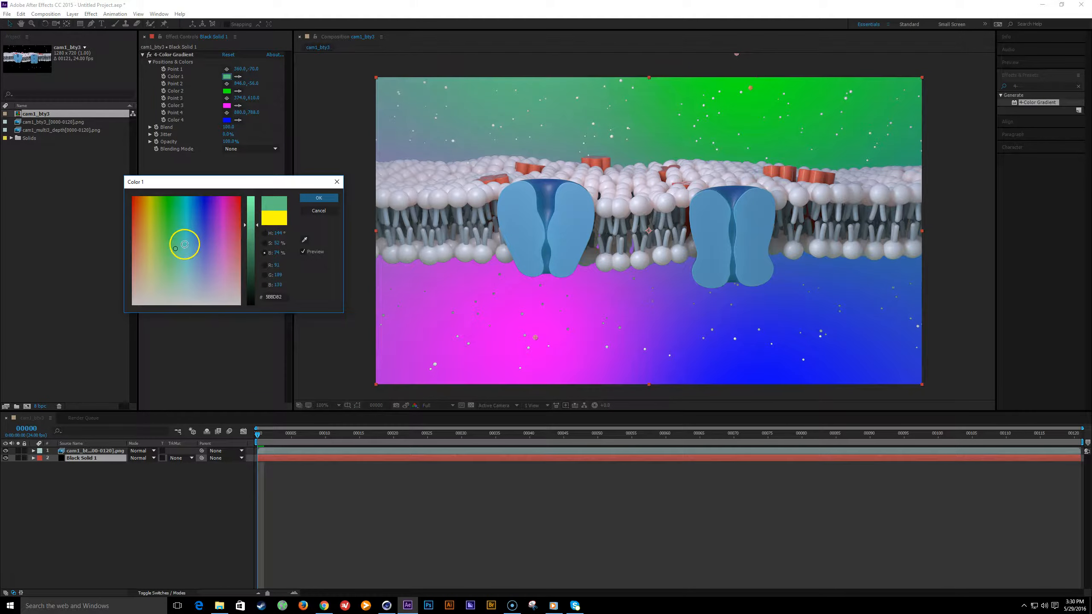
click(319, 198)
- Change the gradient's Color 2 to a dark muted green
click(227, 91)
drag(215, 257, 178, 244)
drag(251, 211, 250, 253)
drag(171, 234, 176, 232)
click(319, 198)
- Change the gradient's Color 3 to a medium blue, about #356C9A
click(227, 105)
drag(202, 282, 196, 237)
drag(251, 214, 254, 242)
click(196, 236)
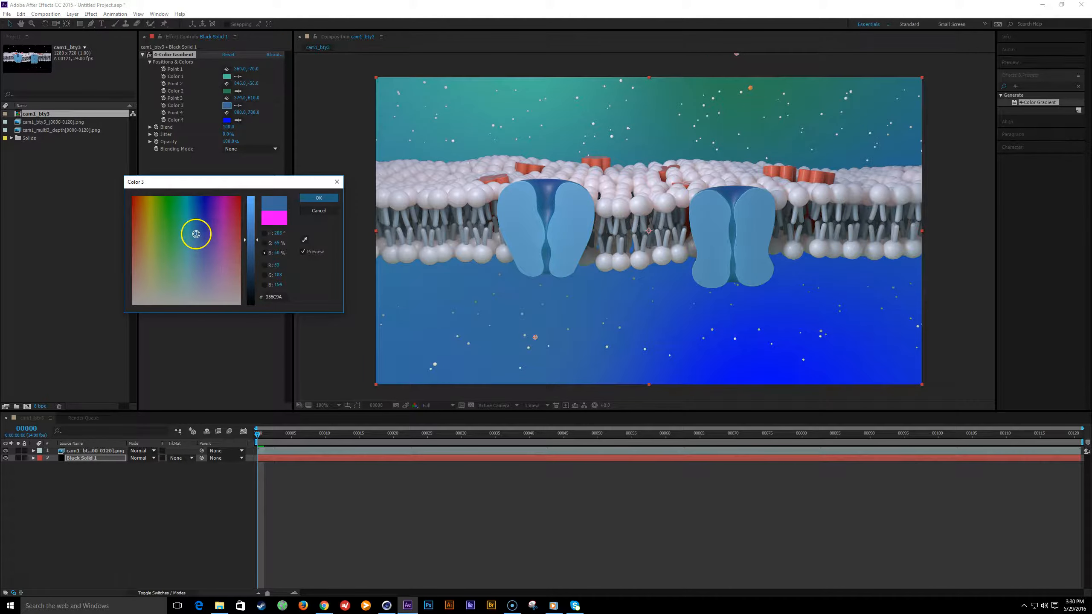
click(319, 198)
- Change the gradient's Color 4 to a dark navy blue, about #1C3B6B
click(227, 120)
drag(248, 221, 250, 251)
drag(207, 205, 249, 263)
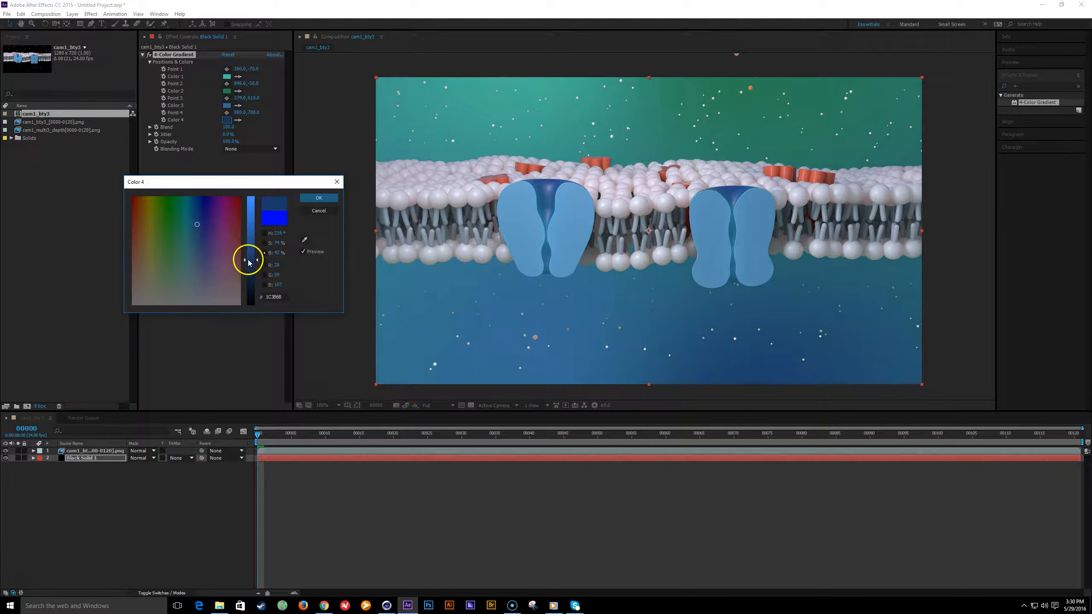
click(329, 200)
scroll(592, 302, down, 1)
scroll(592, 303, up, 1)
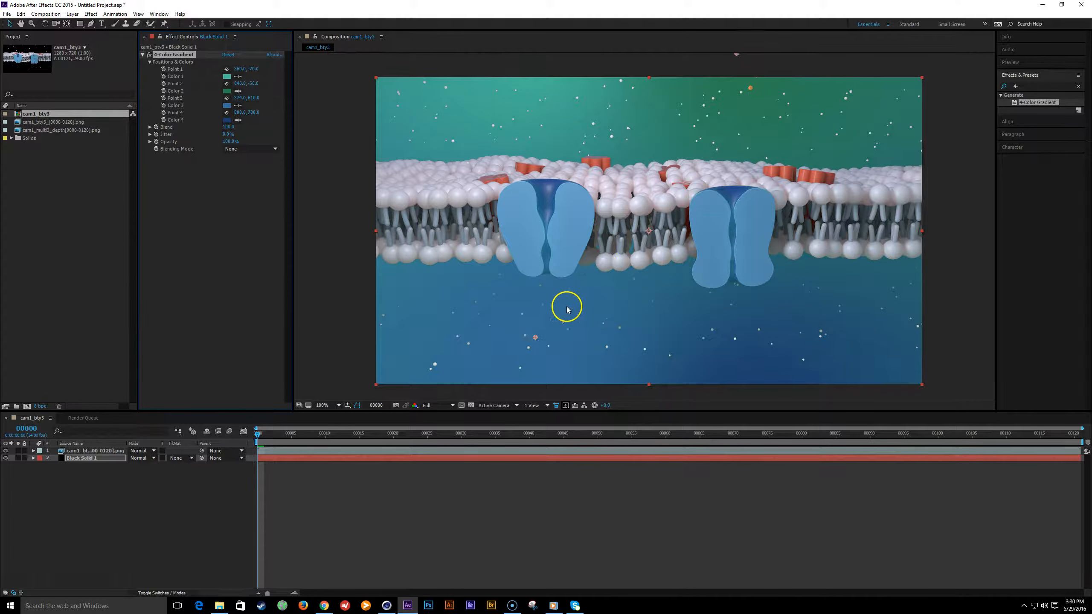
- Fine-tune the gradient points, moving Point 3 inward to about (455, 575), Point 4 farther below the frame, Point 1 higher and Point 2 inward
drag(534, 340, 569, 322)
scroll(717, 342, down, 1)
drag(699, 322, 685, 341)
drag(588, 144, 586, 130)
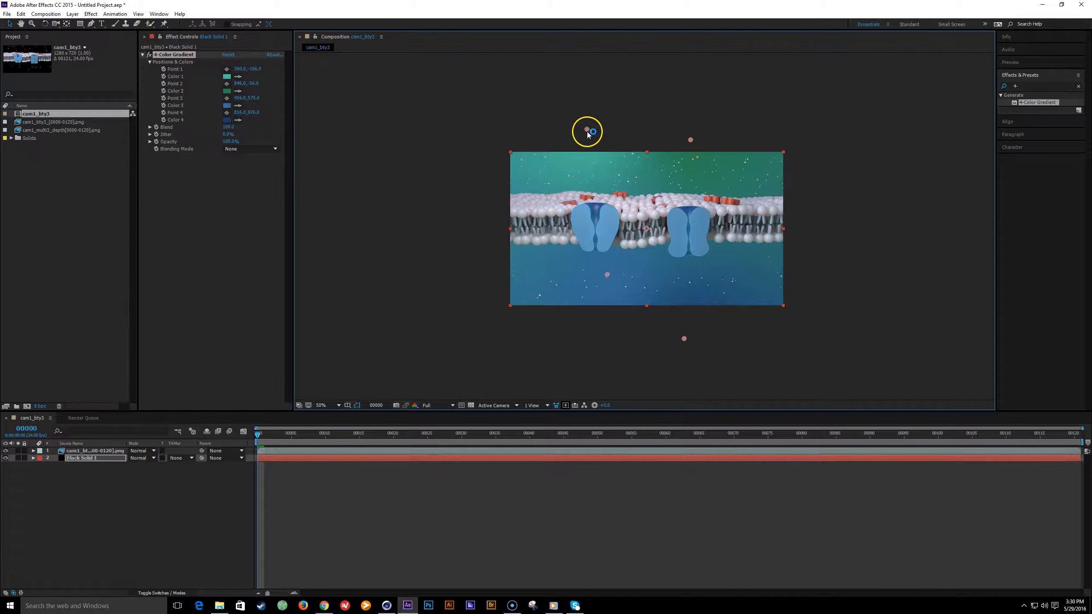
drag(693, 142, 681, 142)
key(/)
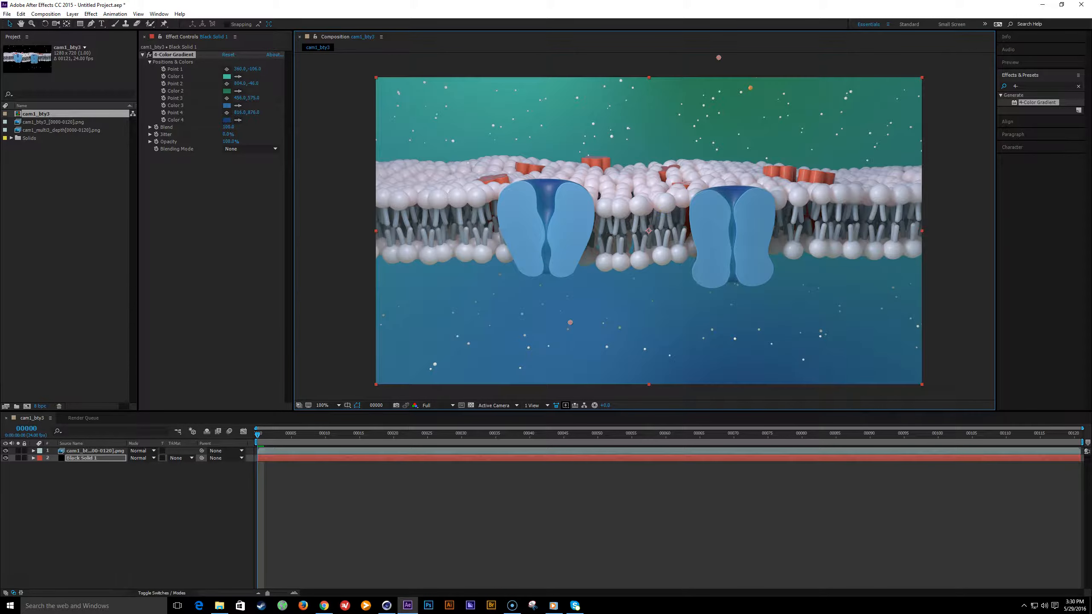
- Add a black solid named "vingette" on top of the composition and give it an elliptical mask filling the frame
click(123, 545)
key(ctrl+y)
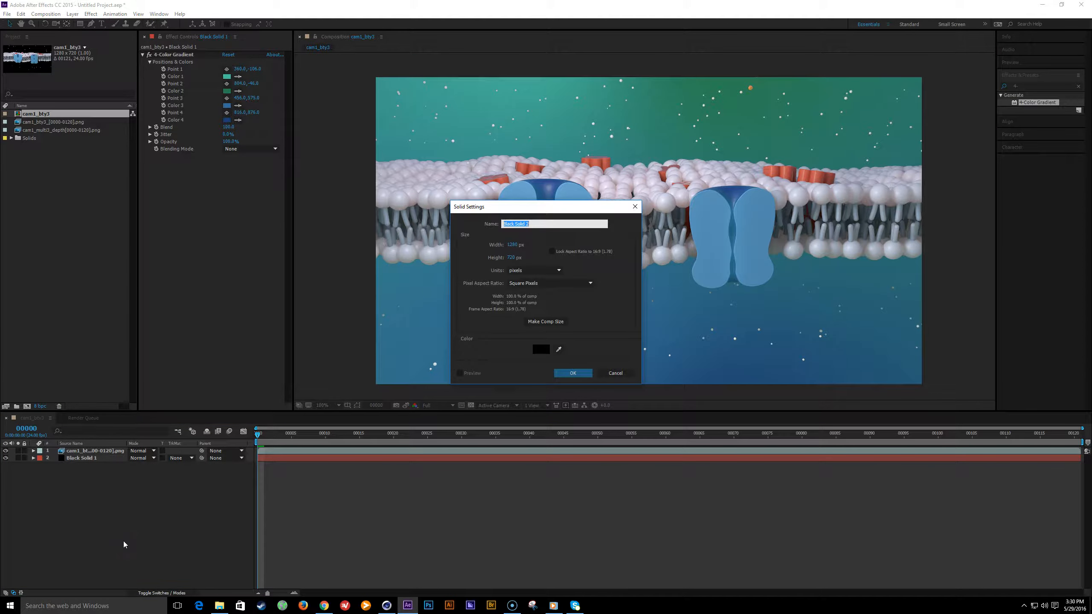
text(vingette)
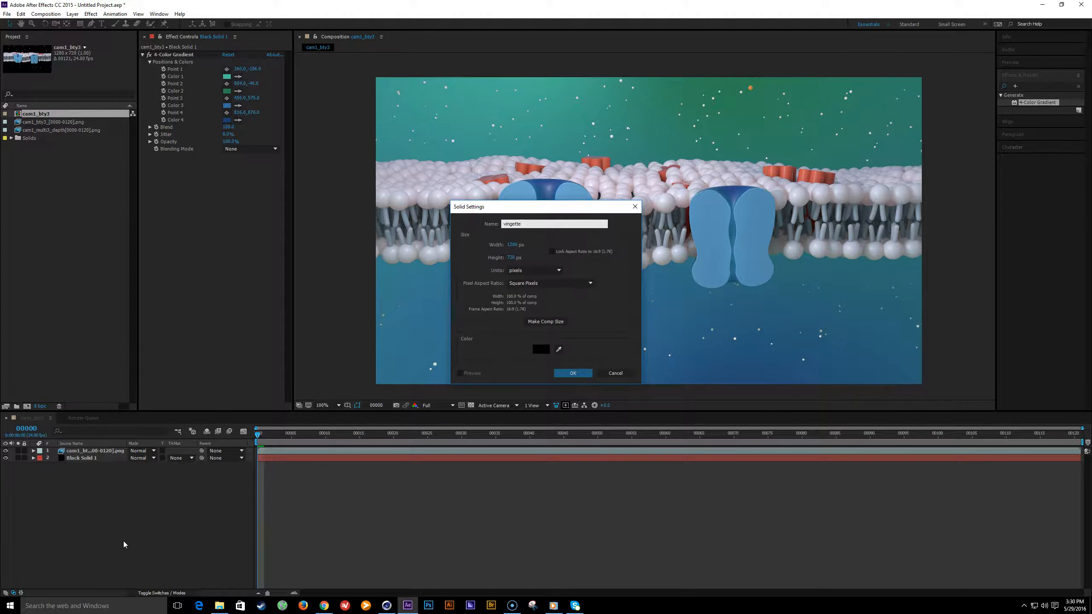
key(Return)
drag(80, 23, 99, 45)
double_click(80, 26)
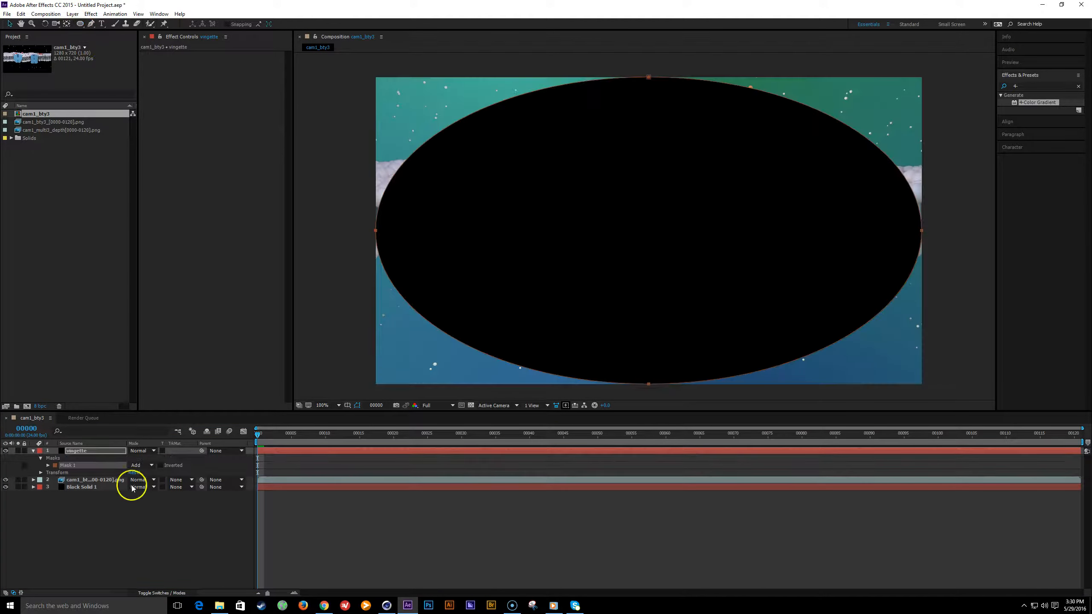
- Set the vingette layer's mask to Subtract and raise its feather to about 253 pixels
click(144, 465)
click(163, 494)
key(f)
drag(139, 465, 257, 475)
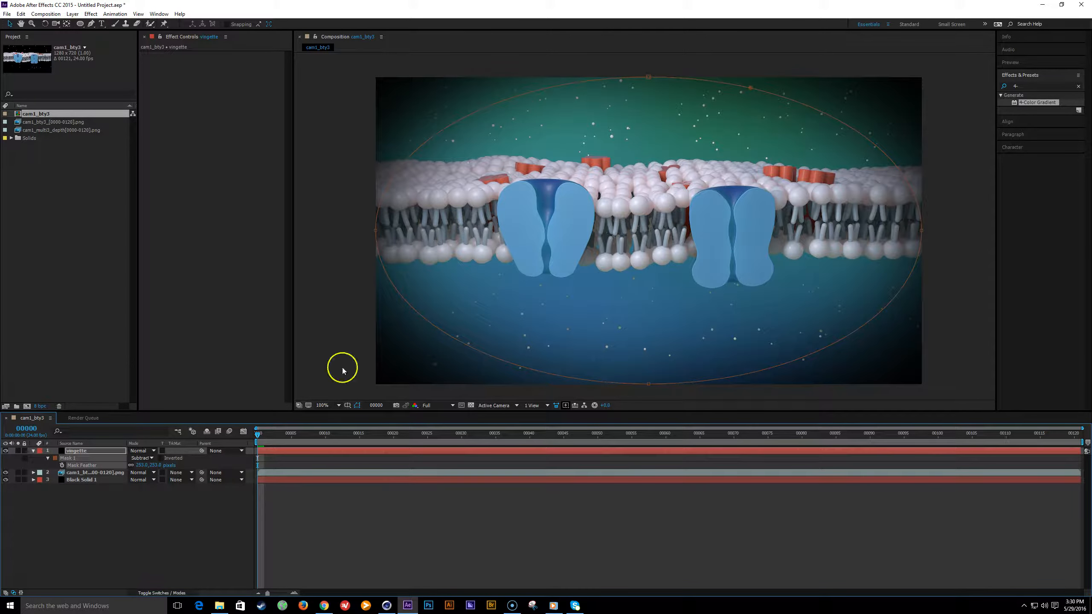
- Widen the elliptical mask symmetrically past both sides of the frame and extend it slightly in height
click(375, 232)
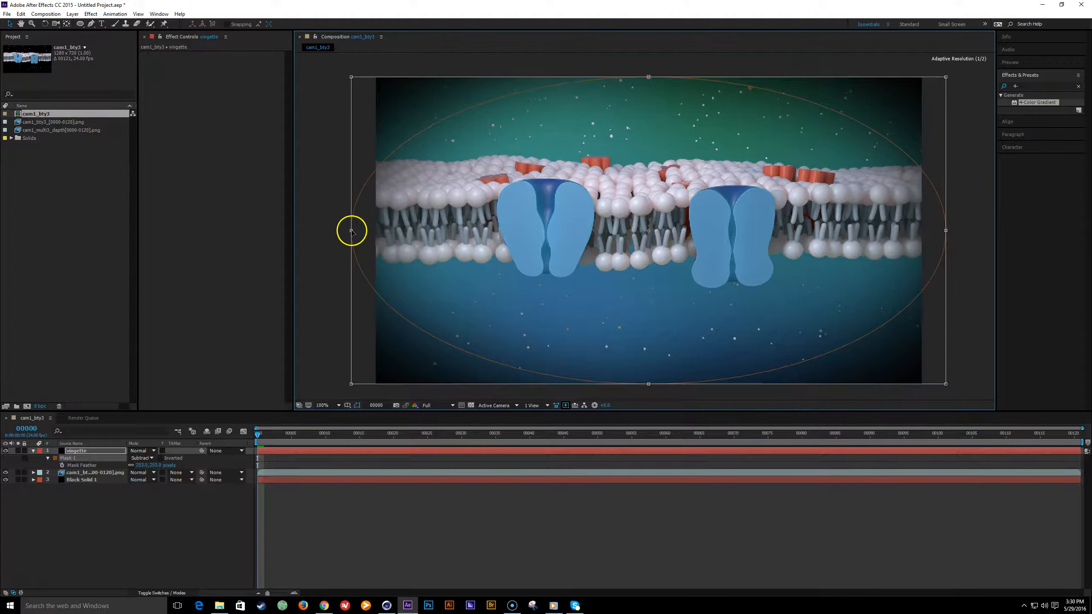
key(comma)
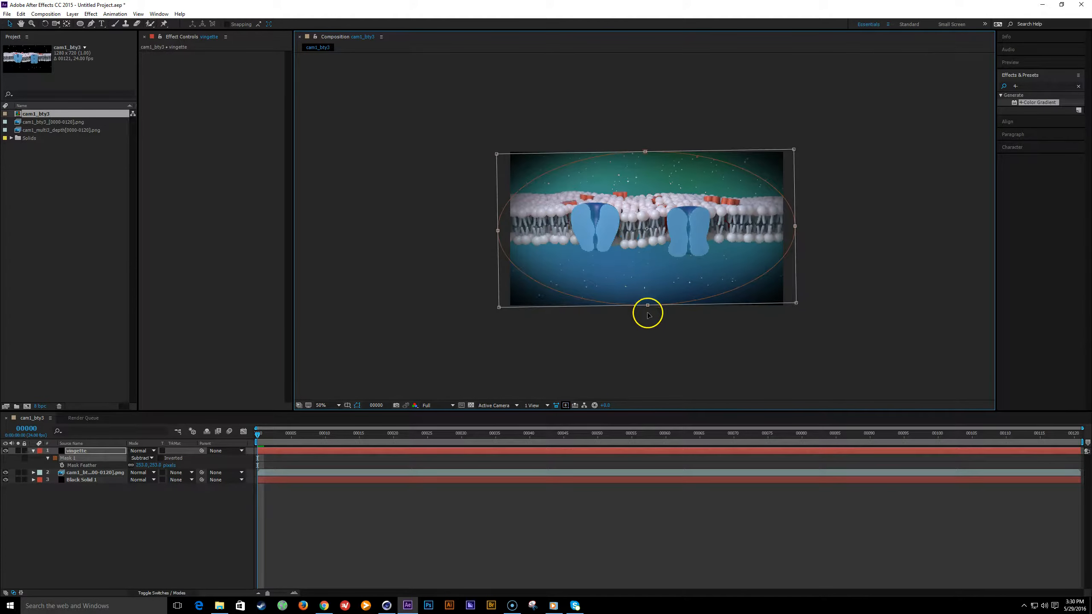
key(period)
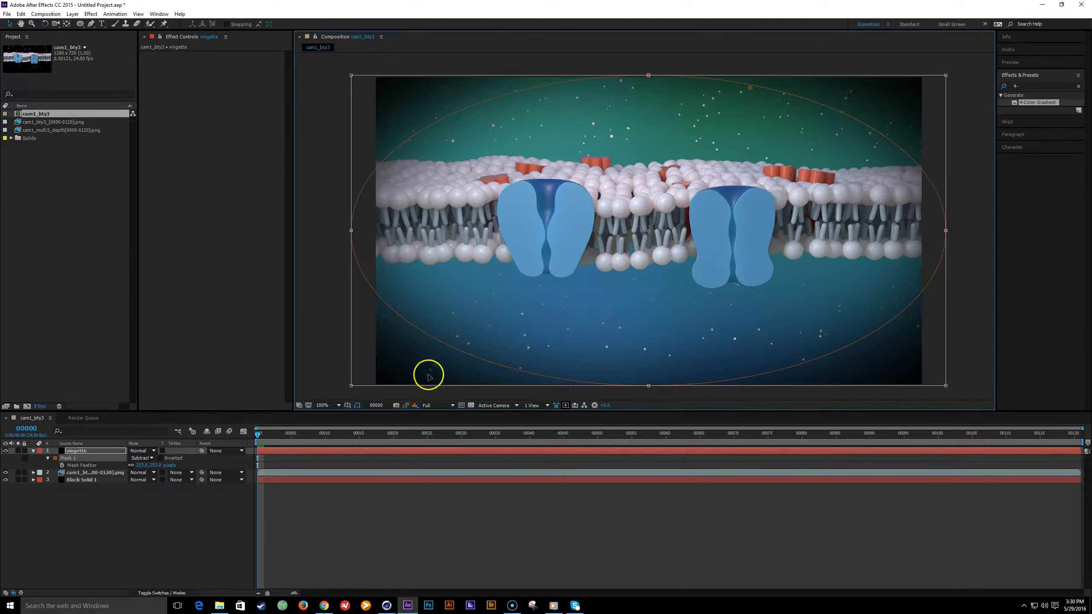
- Set the vingette layer's blending mode to Multiply and lower its opacity to about 43%
click(138, 451)
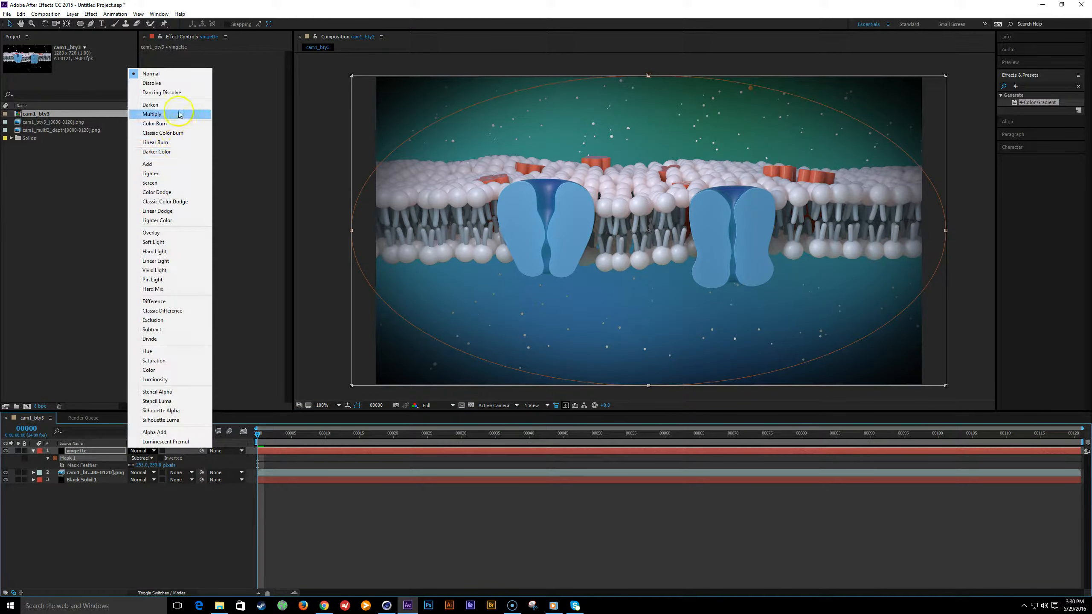
click(153, 114)
key(t)
mouse_move(136, 458)
mouse_down()
mouse_move(114, 463)
mouse_move(126, 472)
mouse_up()
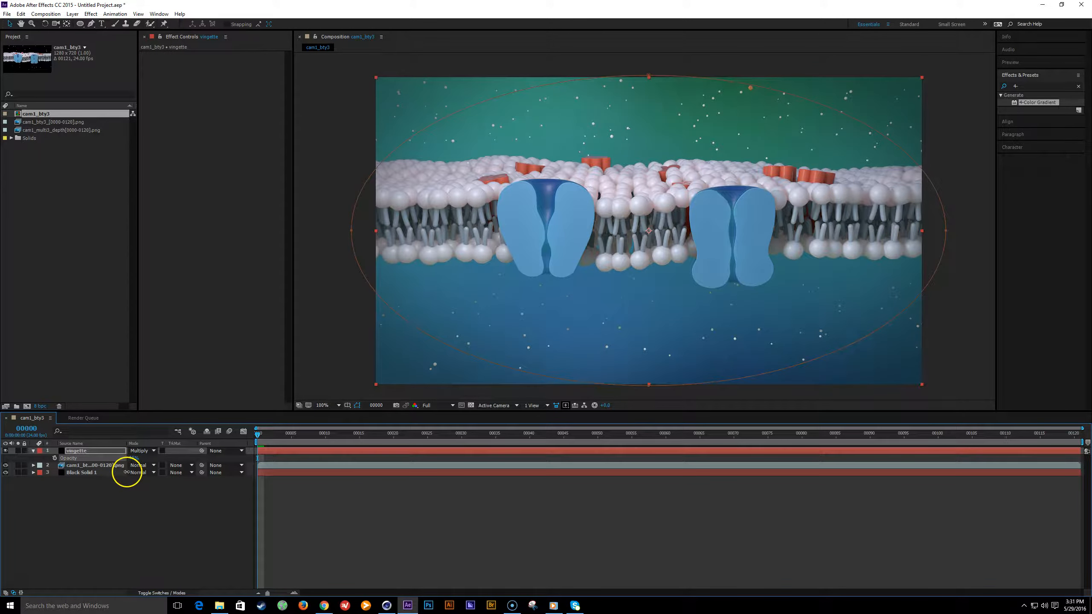
click(337, 262)
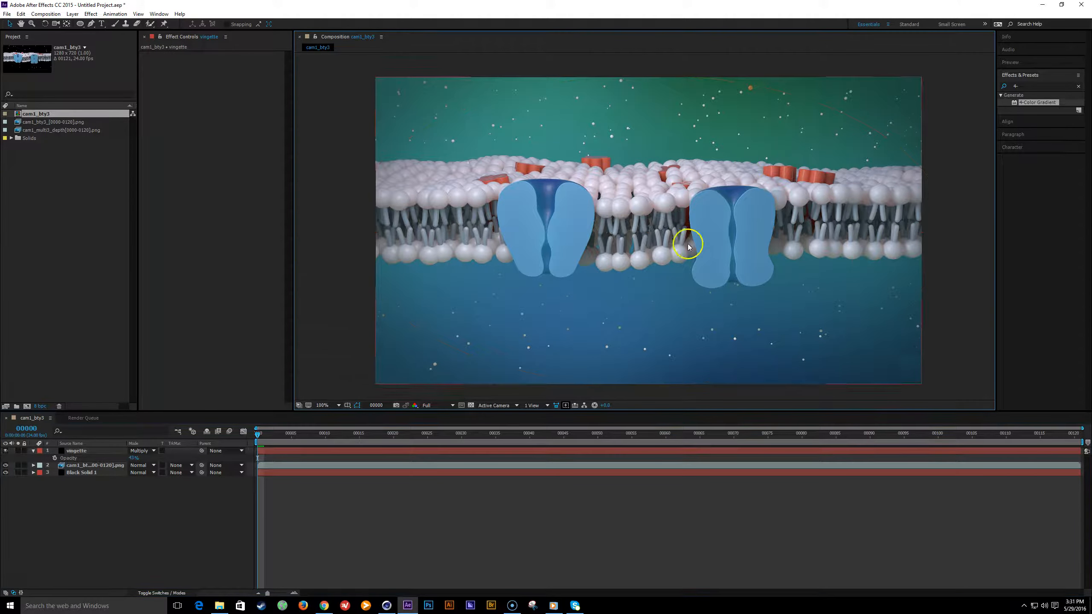
- Create a composition from the cam1_multi3_depth image sequence and rename it "Zdepth"
click(50, 122)
click(51, 130)
drag(72, 131, 24, 409)
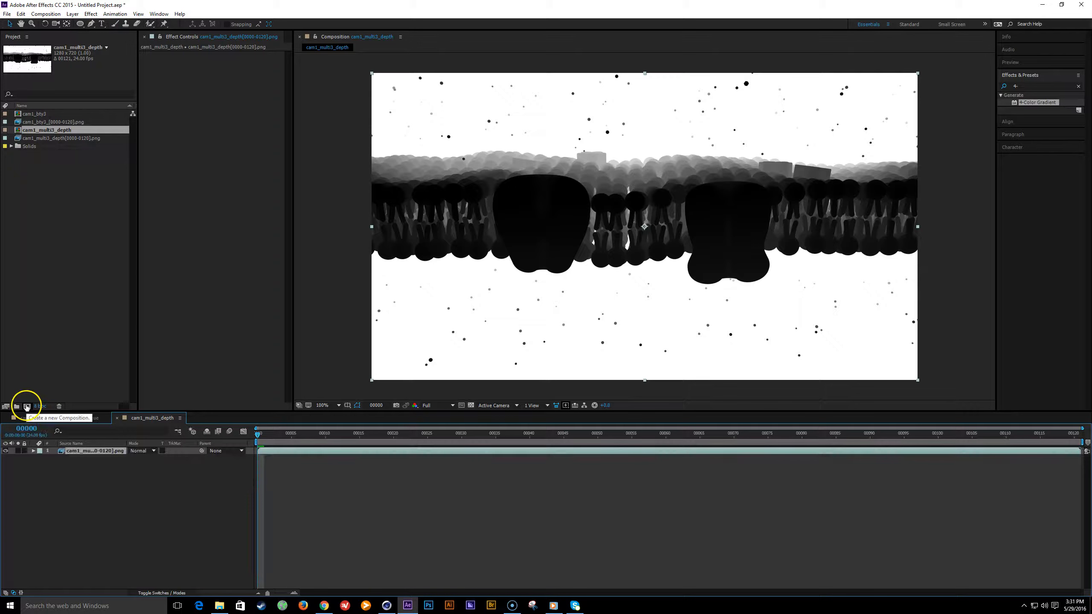
click(60, 132)
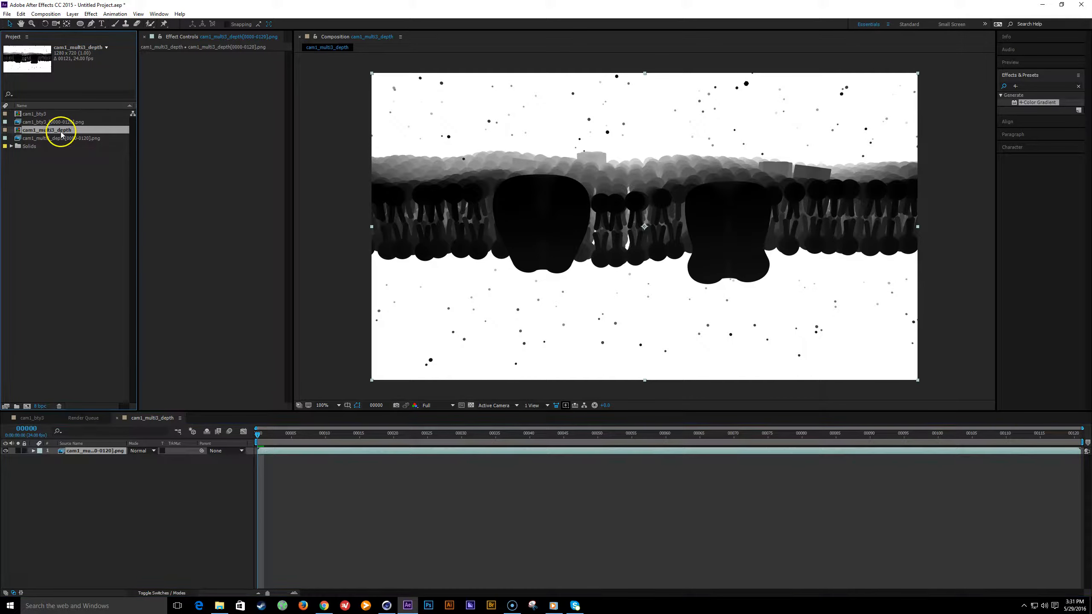
key(Return)
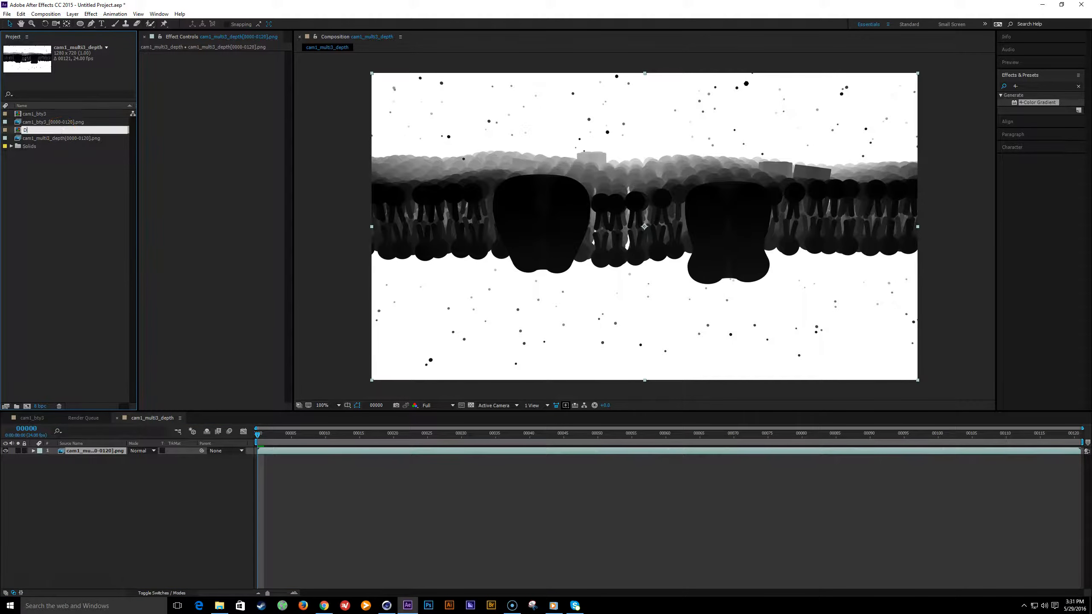
text(Zdepth)
key(Return)
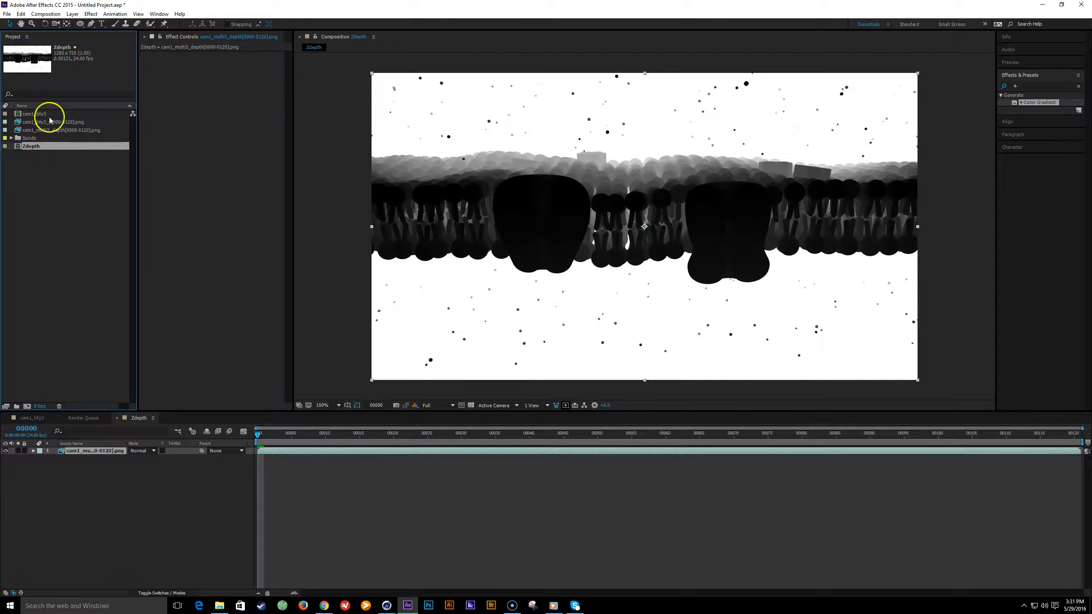
- Rename the cam1_bty3 composition to "Main Bty"
click(28, 116)
key(Return)
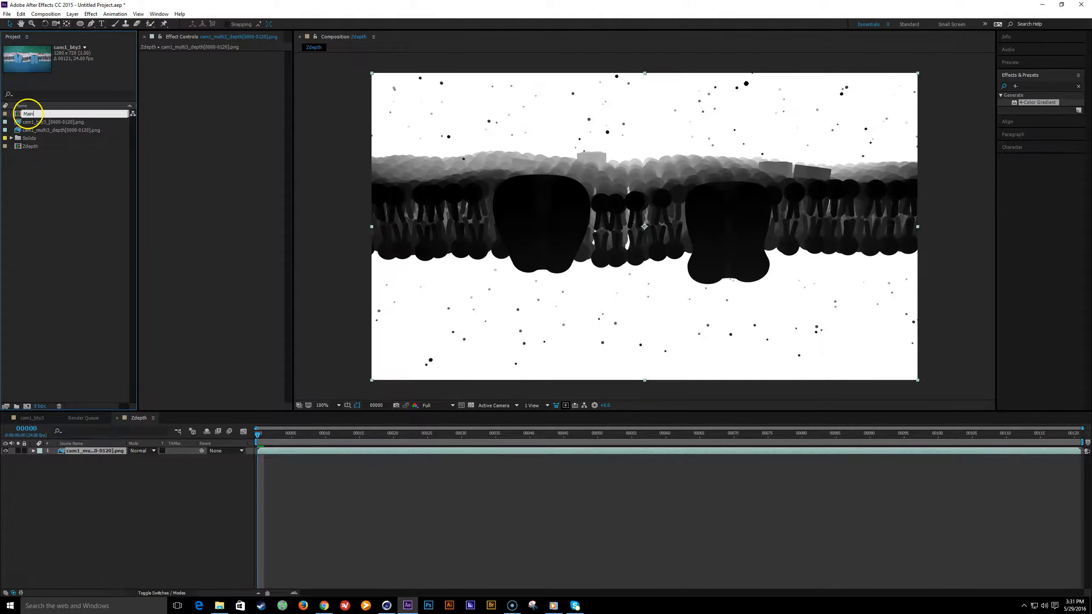
text(Main Bty)
key(Return)
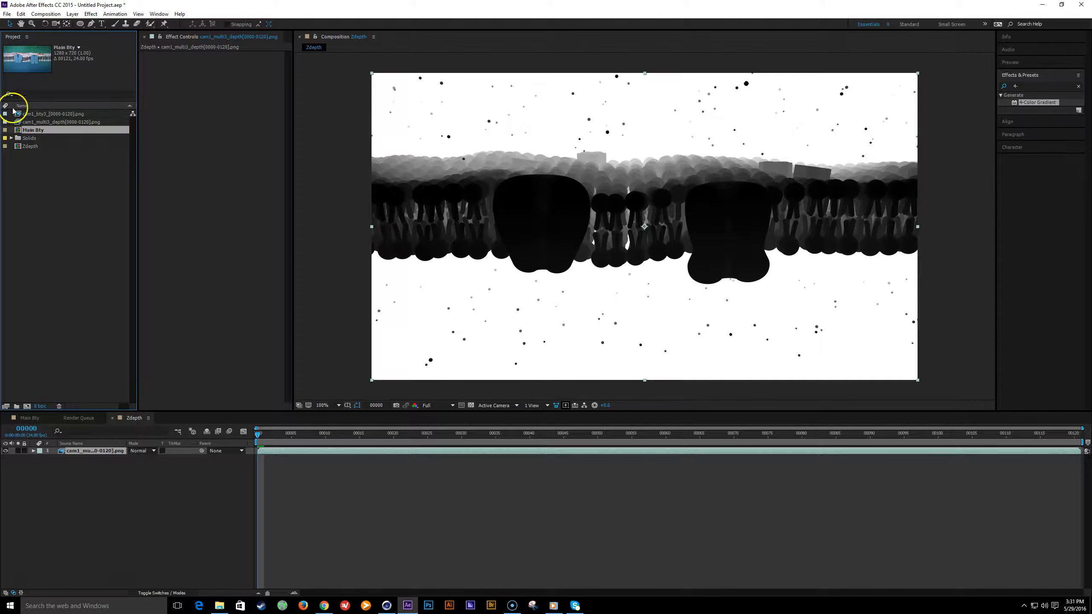
- Apply the Invert effect to the depth footage layer in the Zdepth composition
click(36, 147)
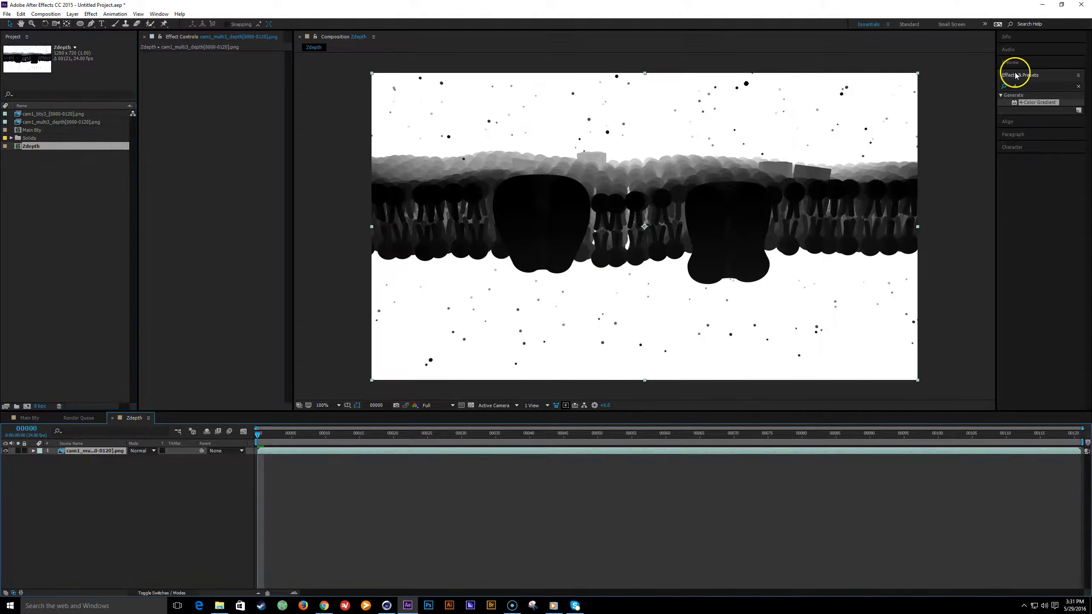
click(1031, 86)
text(inver)
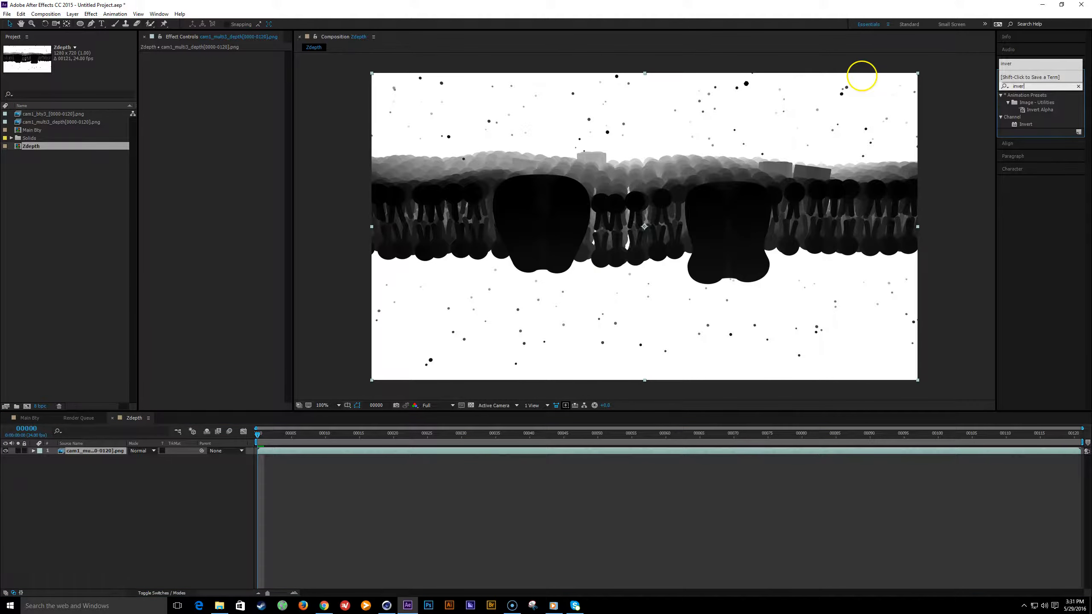
double_click(1026, 124)
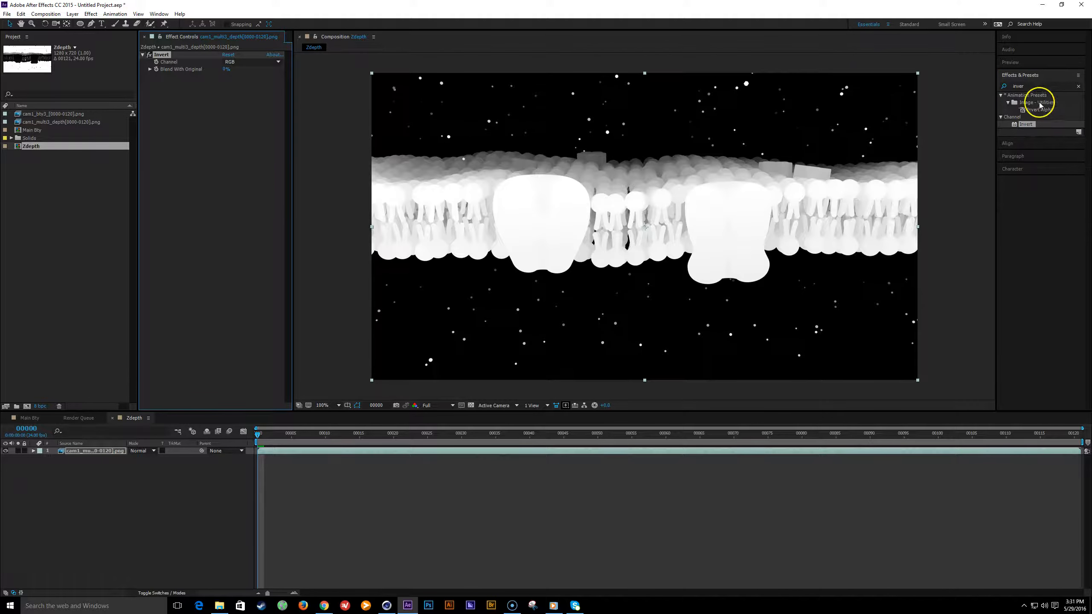
- Add a Curves effect to the depth layer and shape a slight S-curve with brighter highlights and darker shadows
click(1034, 86)
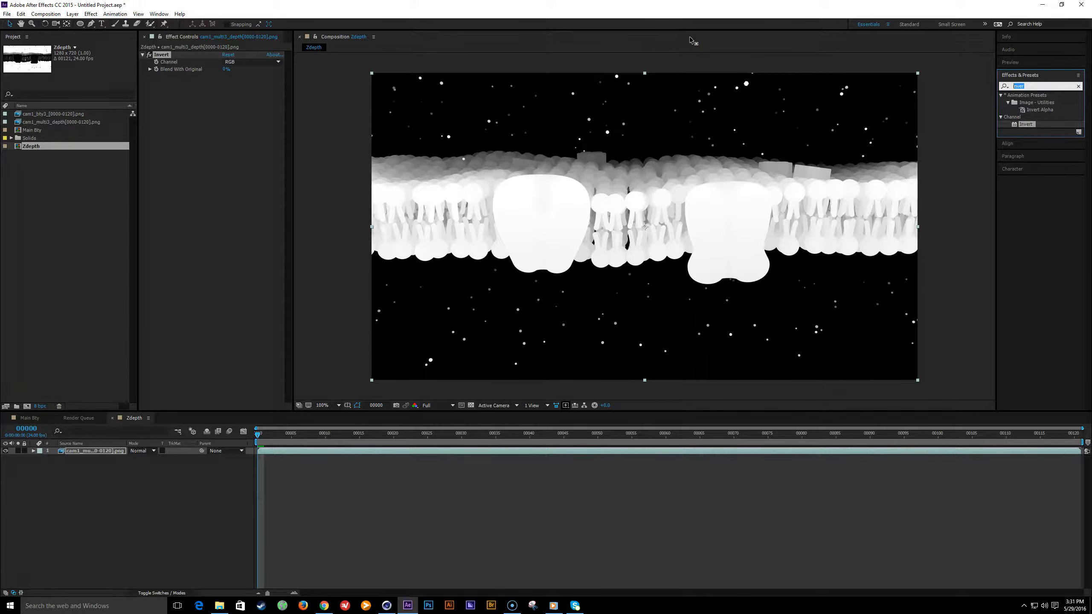
text(curv)
double_click(1028, 125)
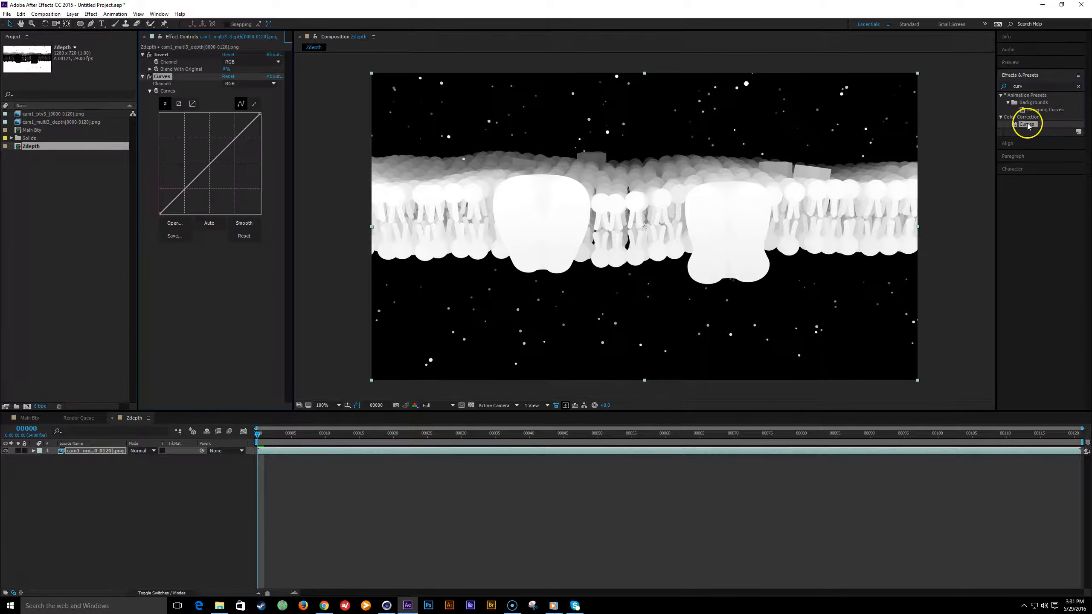
drag(241, 132, 240, 128)
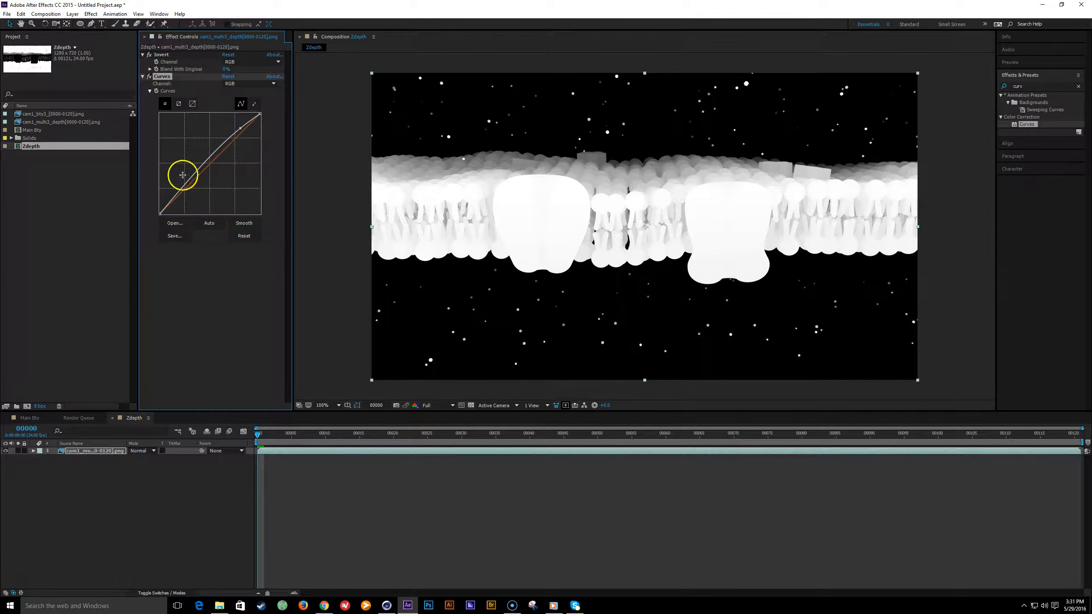
drag(185, 186, 187, 193)
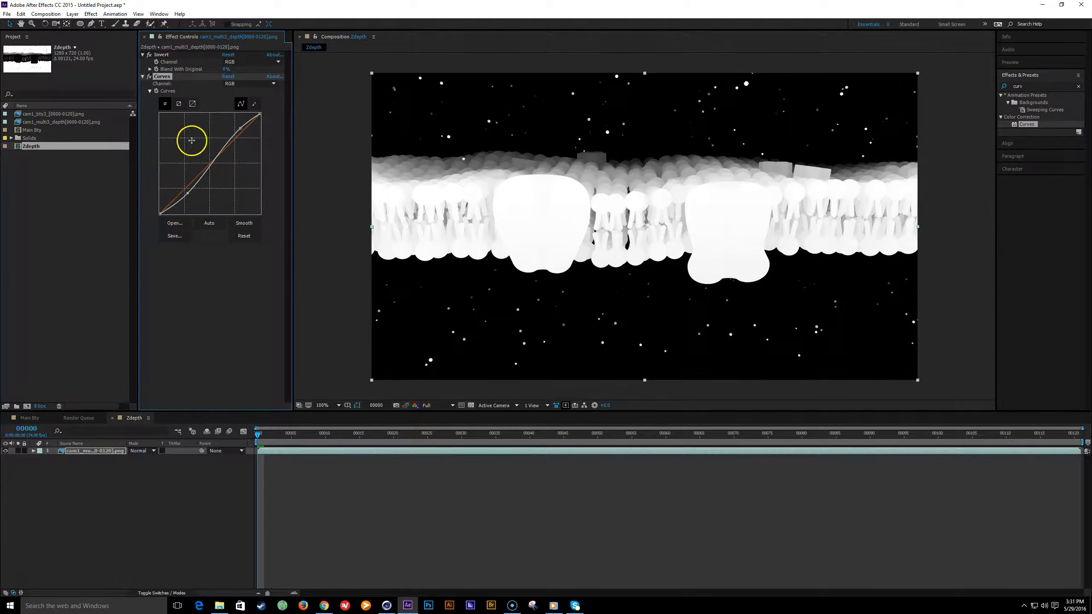
- Duplicate the Zdepth composition and rename the copy "Opacity"
click(33, 197)
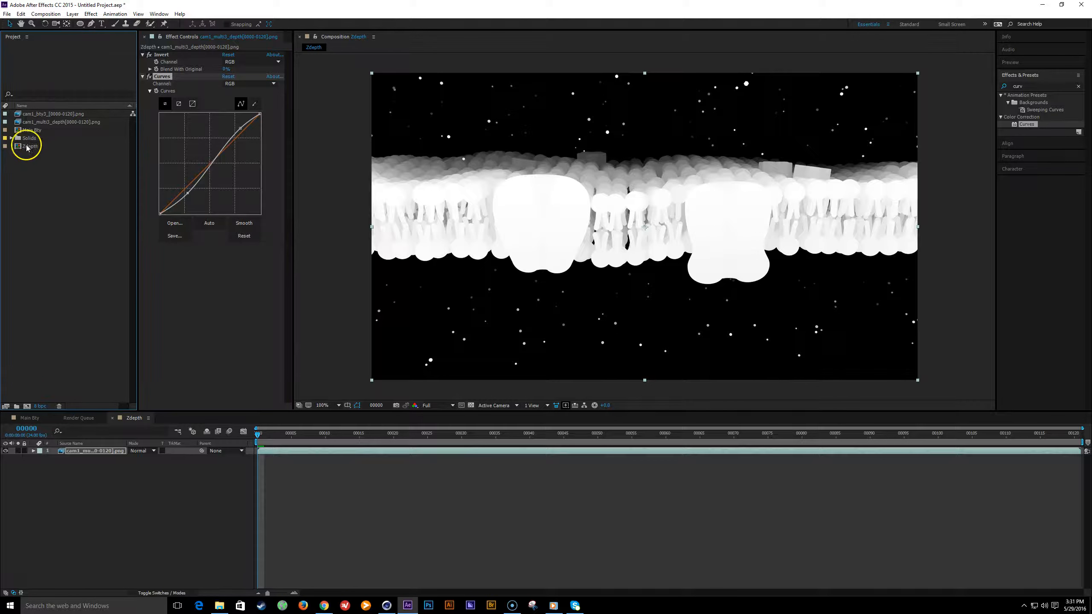
click(27, 148)
key(ctrl+d)
click(34, 155)
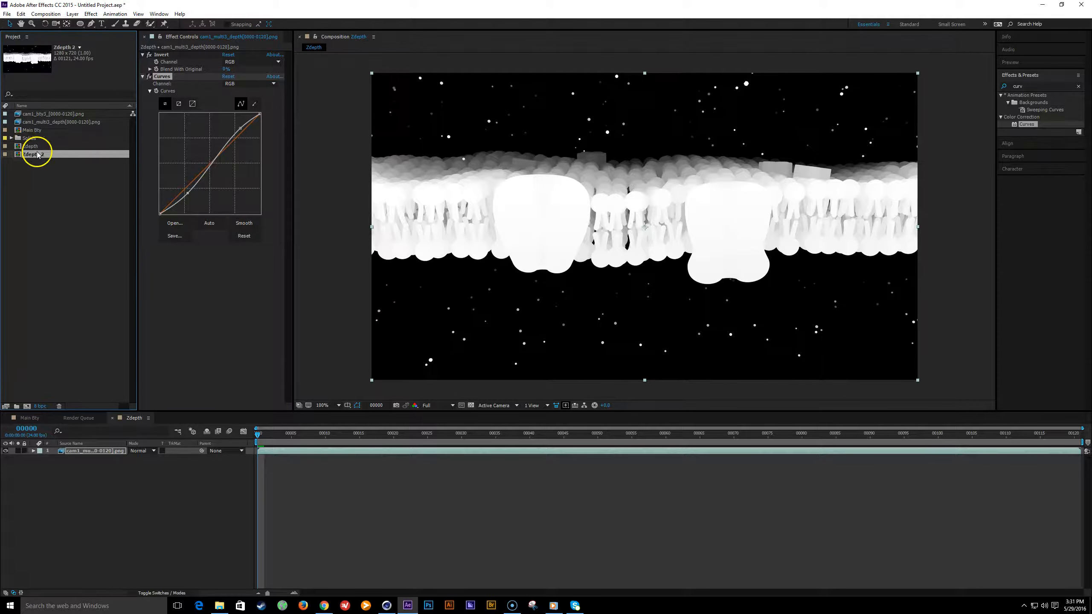
key(Return)
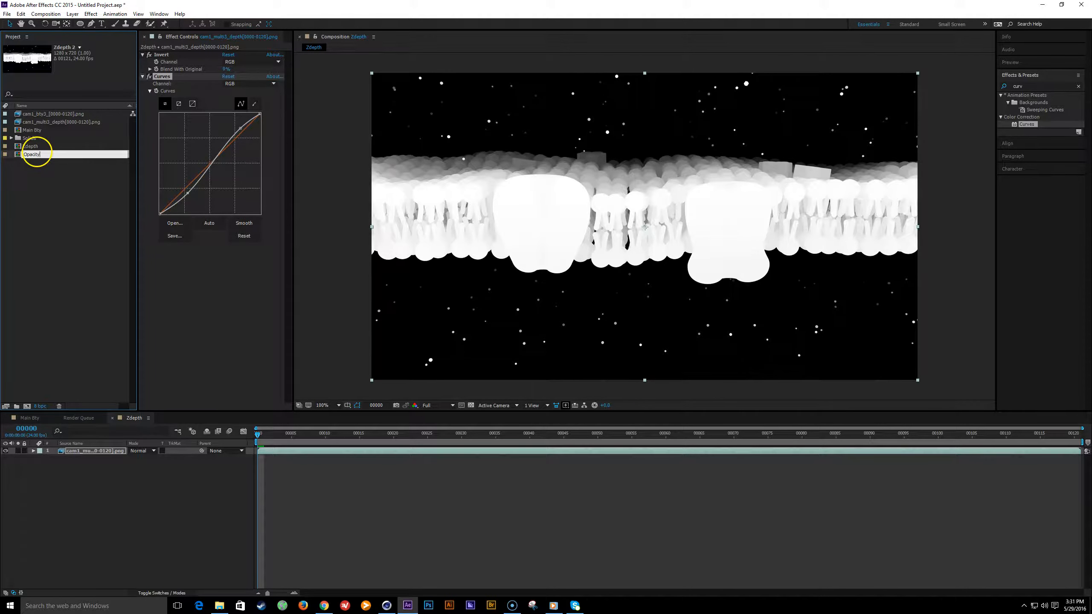
key(Return)
- Soften the Curves S-shape on the depth layer in the Opacity composition, moving both points closer to the diagonal
double_click(36, 139)
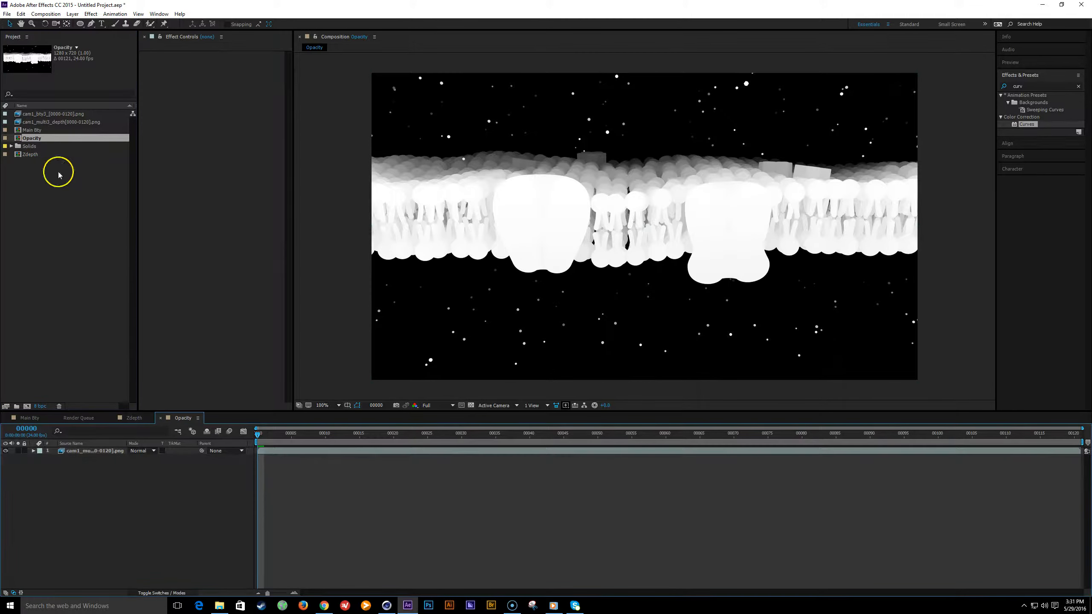
click(102, 452)
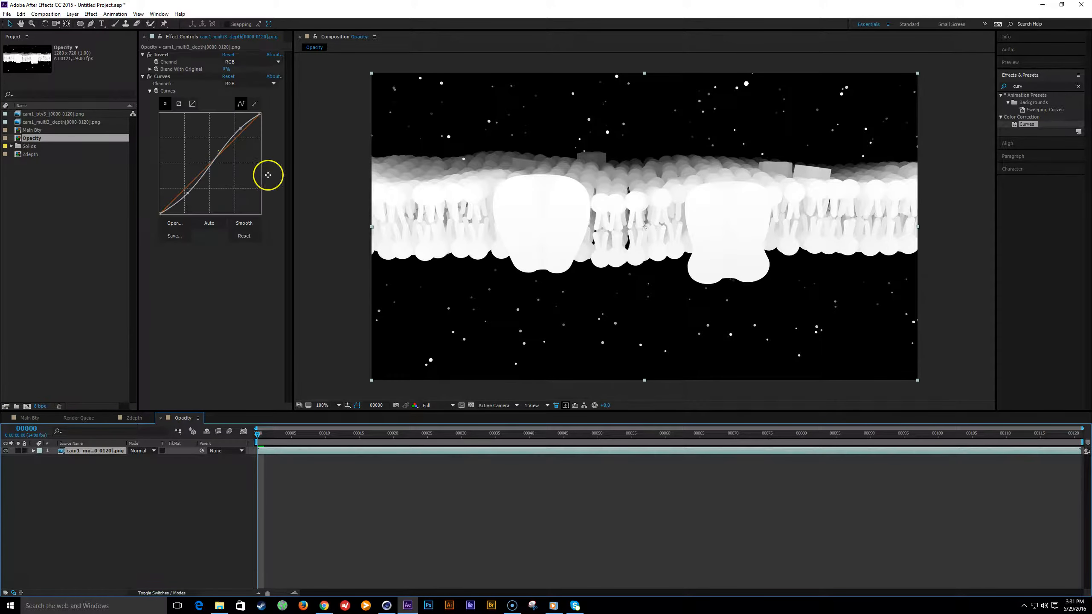
drag(187, 195, 186, 192)
drag(240, 129, 240, 131)
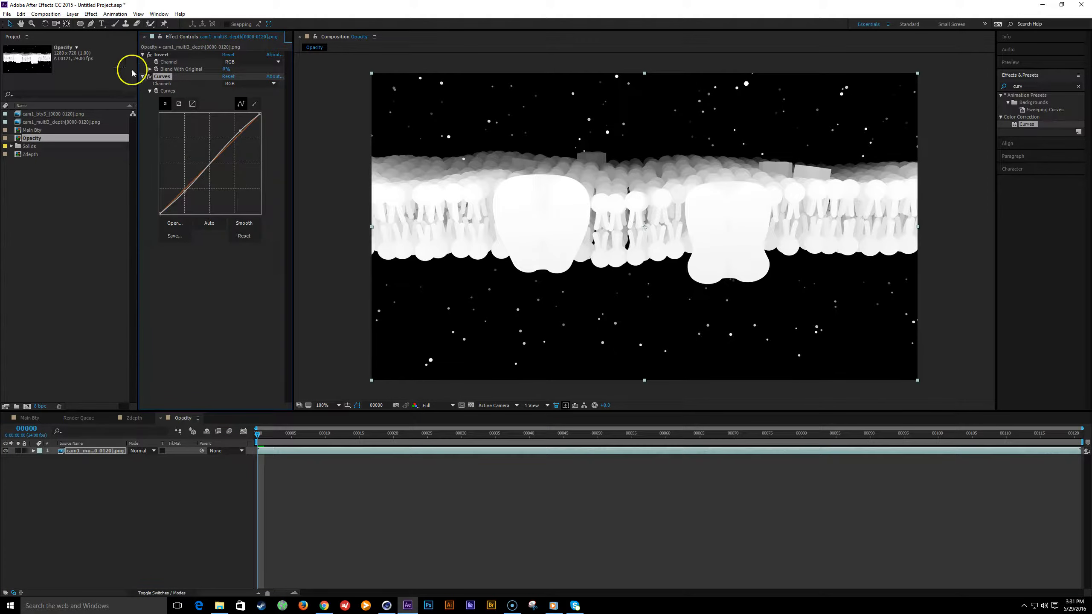
click(186, 320)
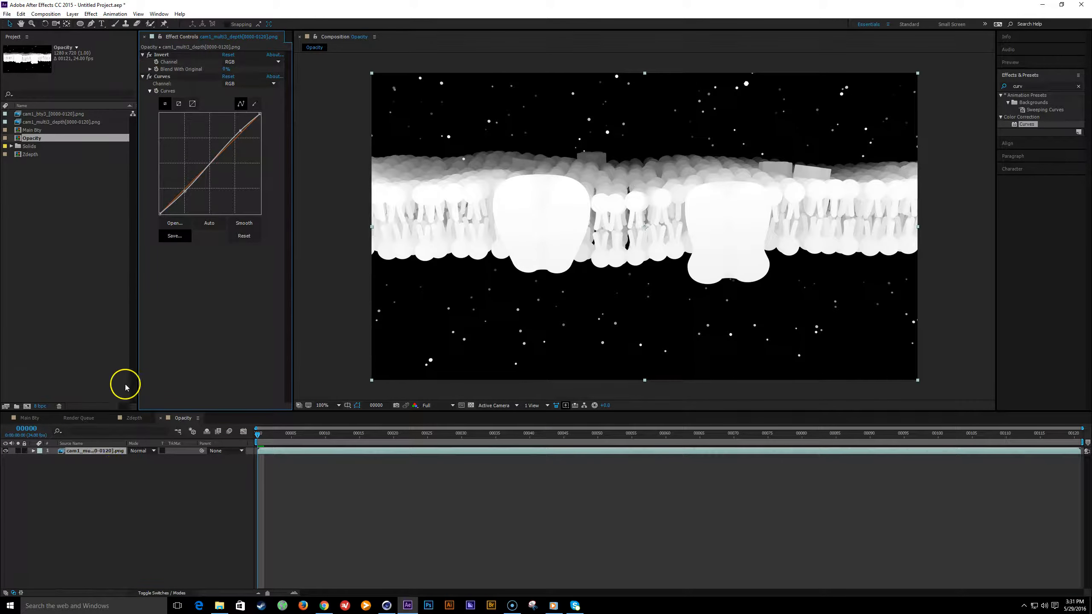
- Place the Opacity composition above the cam1_bty3 footage in Main Bty and use it as that layer's luma track matte
click(30, 420)
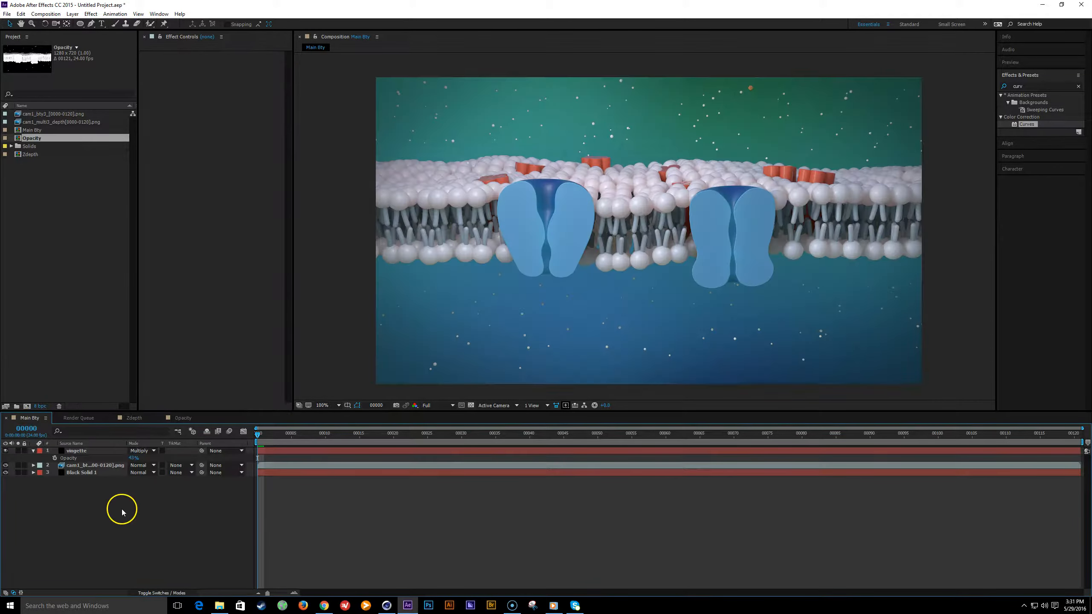
drag(32, 149, 87, 459)
click(93, 472)
click(181, 472)
click(197, 514)
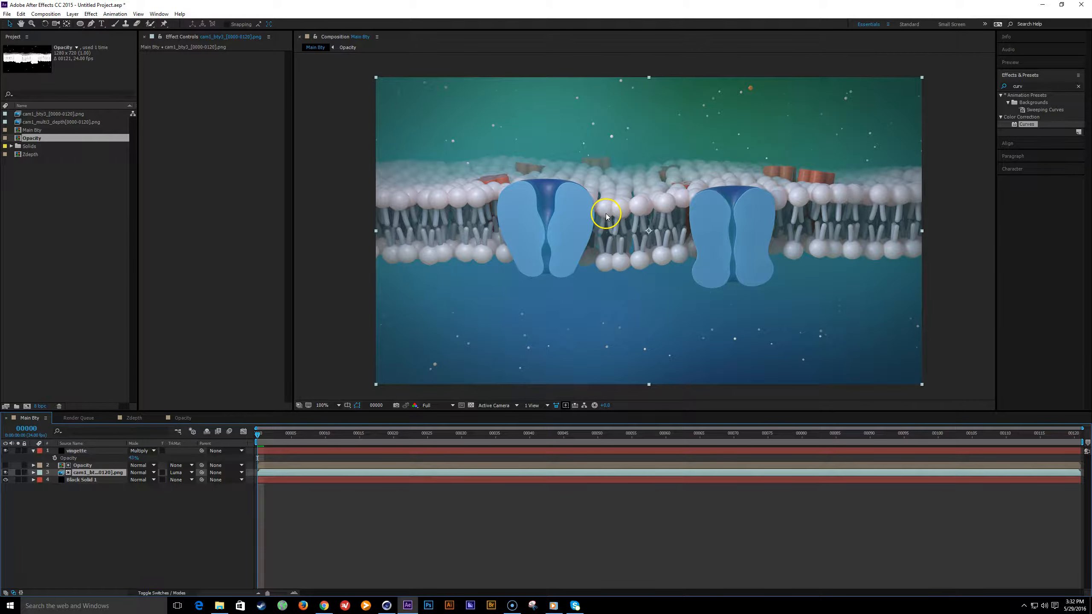
click(348, 288)
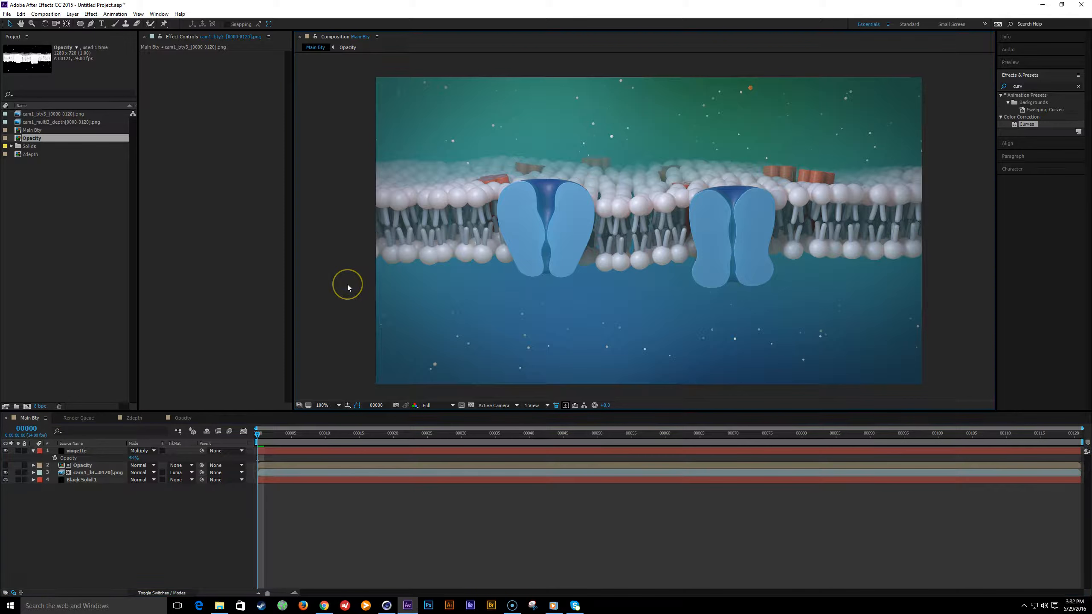
click(525, 267)
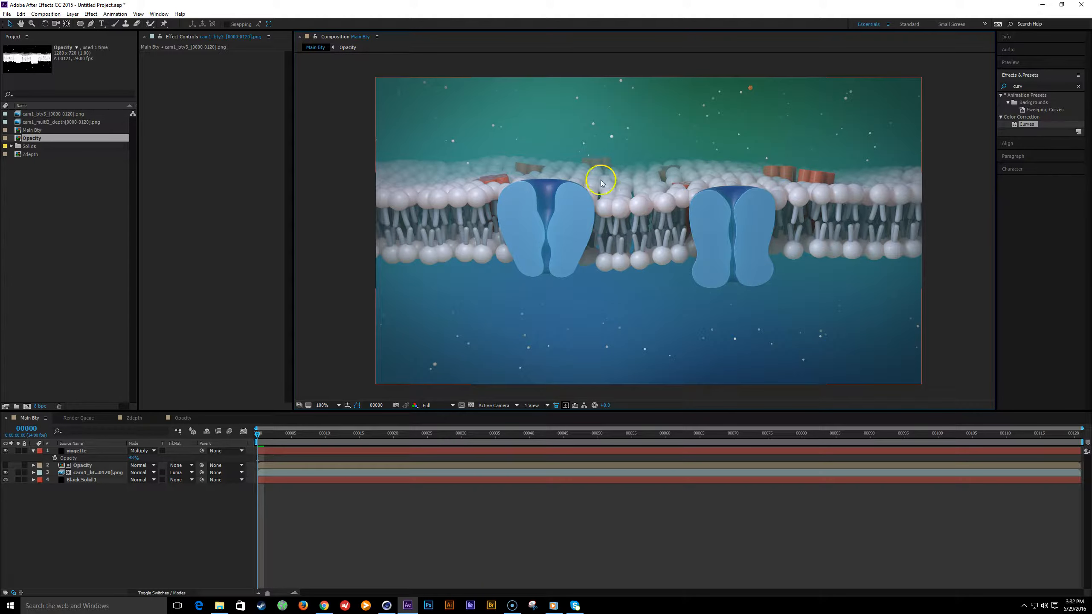
- Lower the shadow point of the depth layer's Curves in the Opacity composition for a stronger distance fade, and return to Main Bty
click(103, 473)
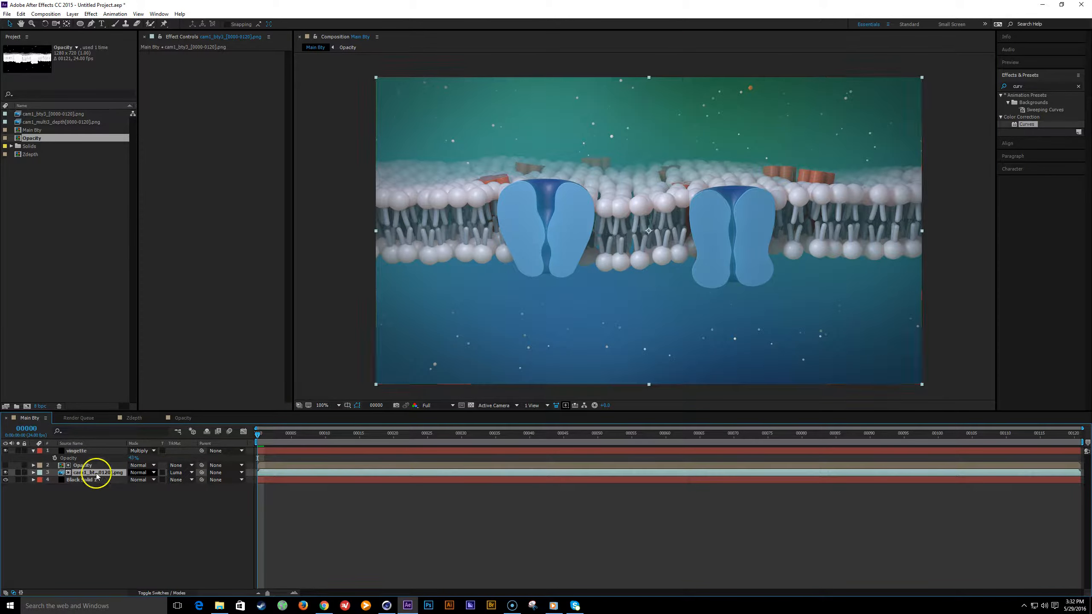
click(81, 465)
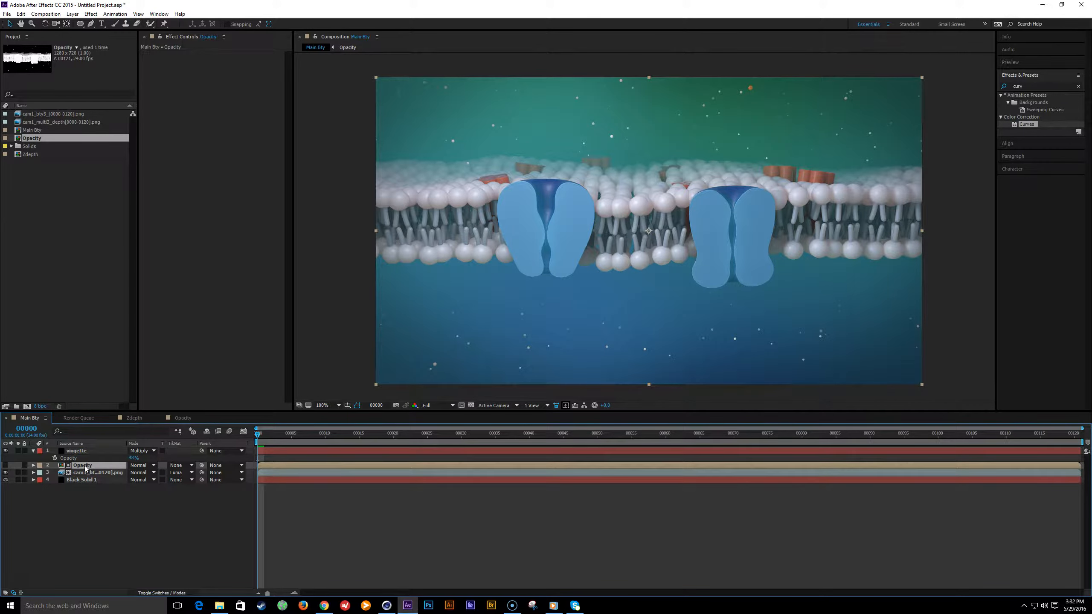
double_click(86, 468)
drag(187, 192, 192, 203)
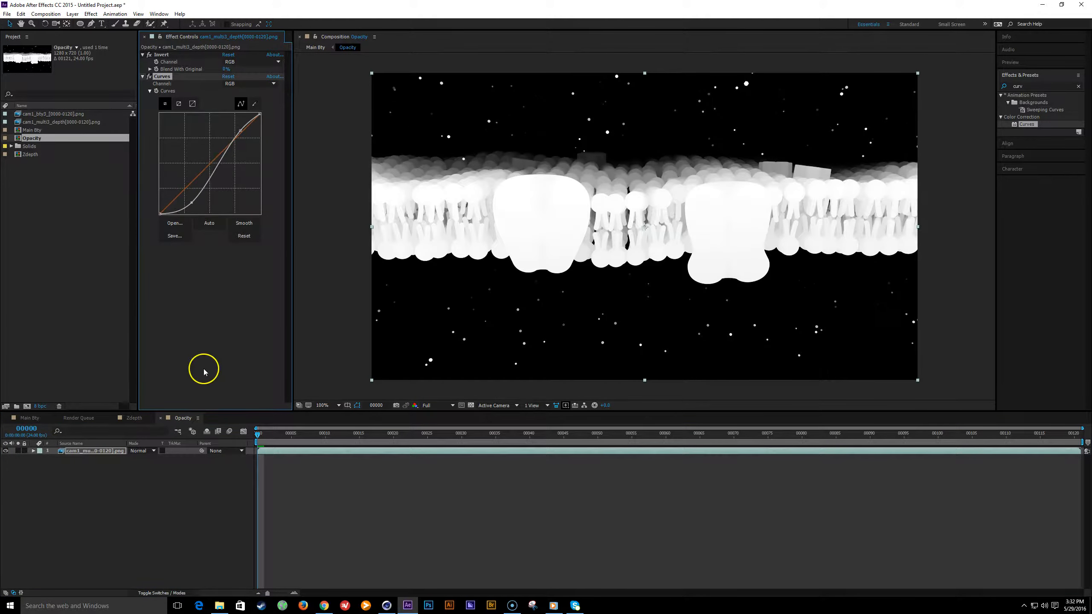
click(103, 549)
key(Tab)
click(60, 541)
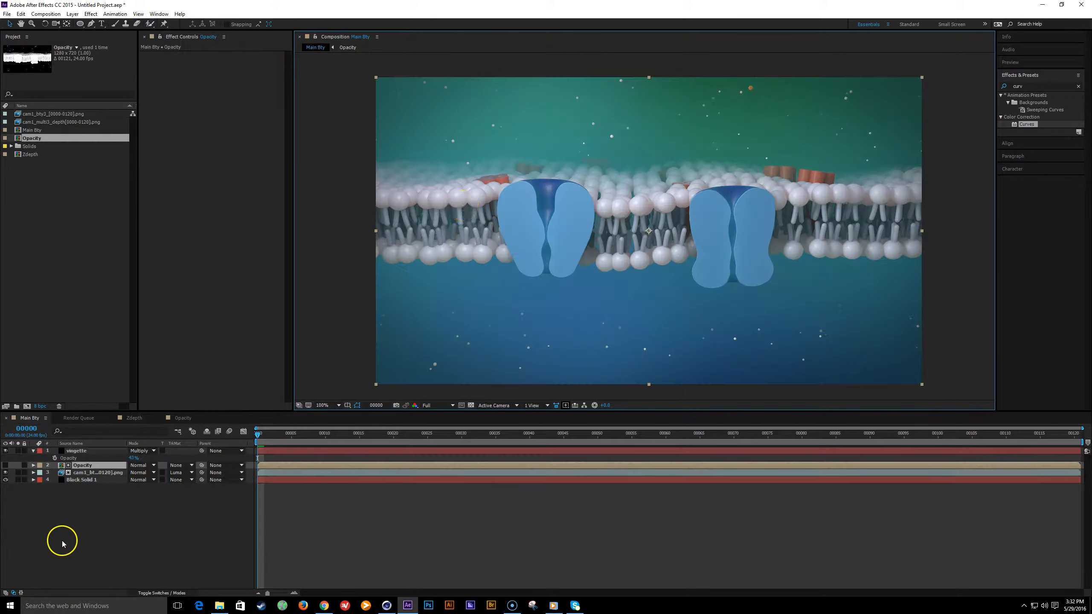
- Make the Opacity matte layer visible in Main Bty and add a Tint effect to it
click(94, 467)
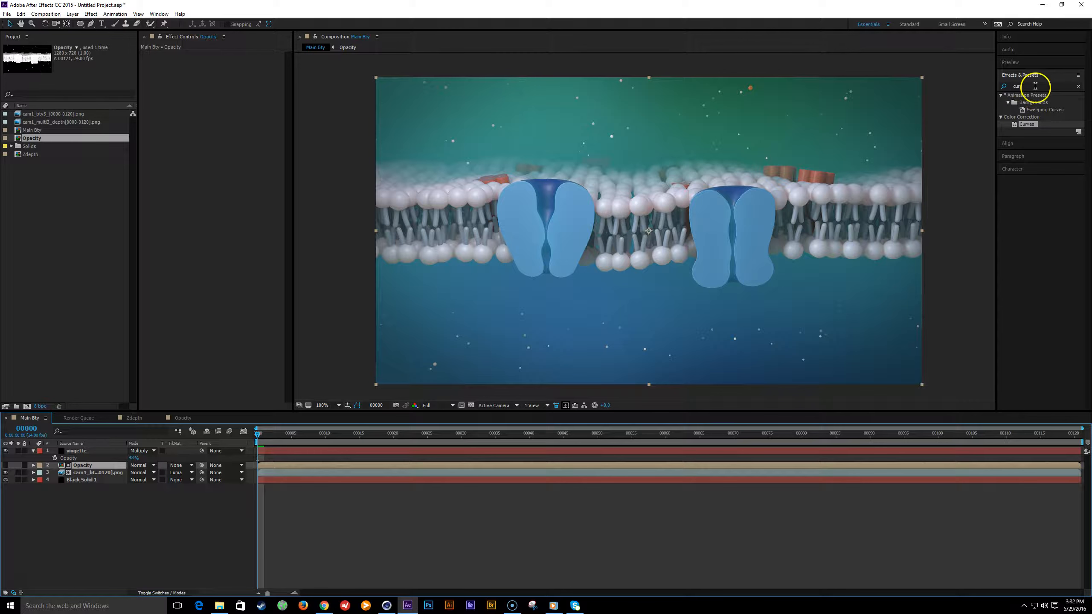
click(5, 465)
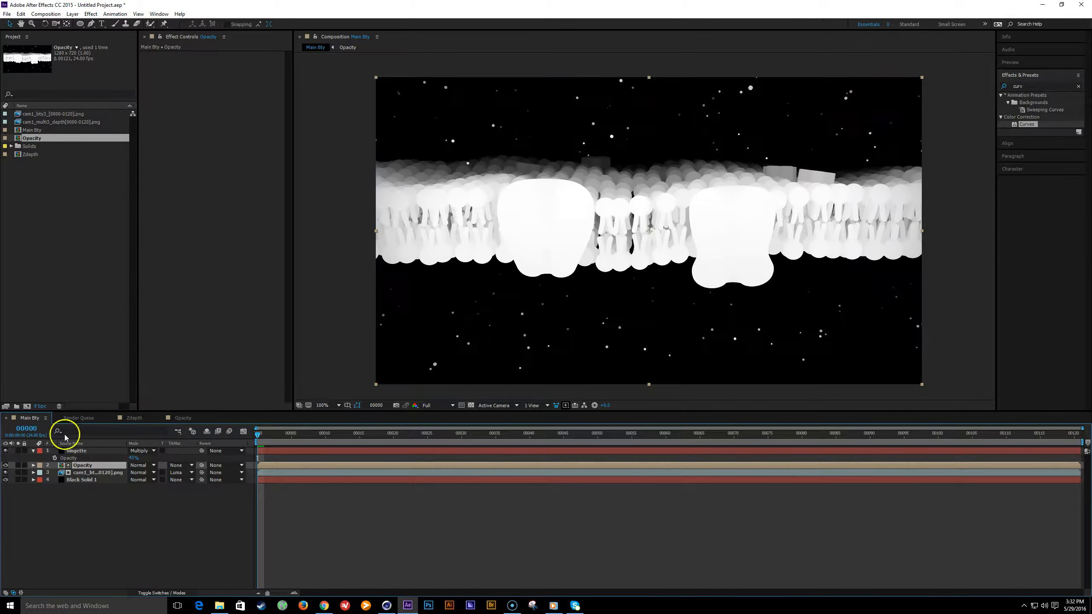
double_click(1020, 86)
text(tint)
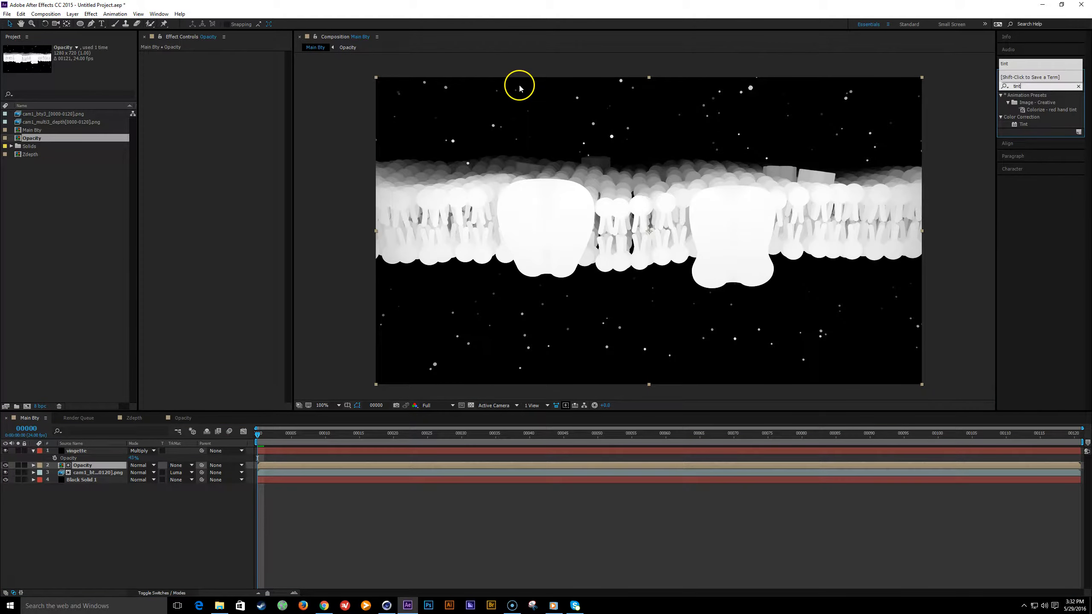
double_click(1024, 124)
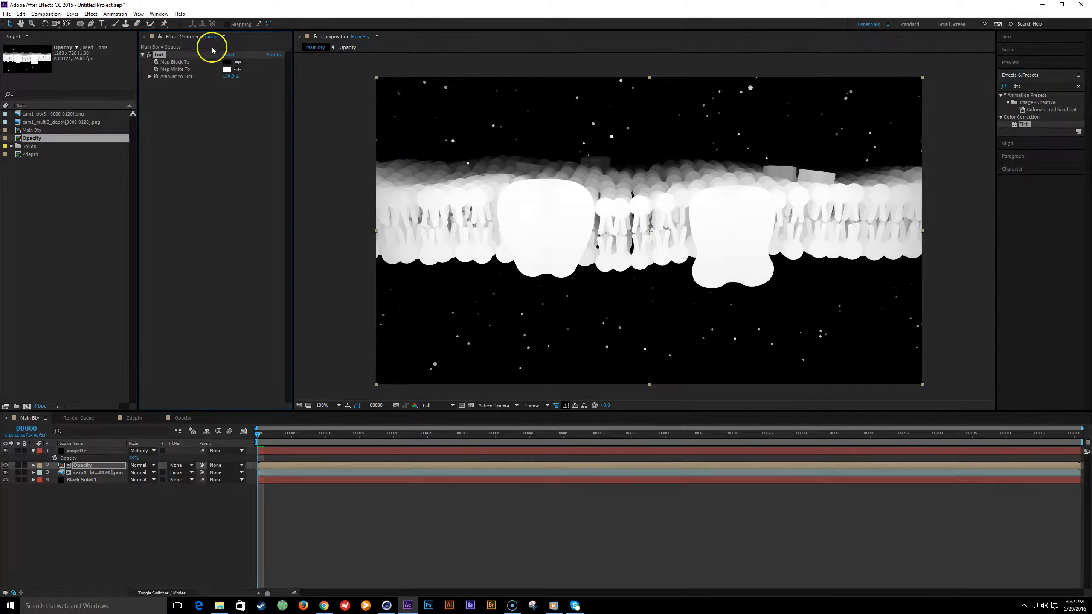
- Map the Tint effect's black to a medium-dark gray and hide the Opacity matte layer again
click(227, 62)
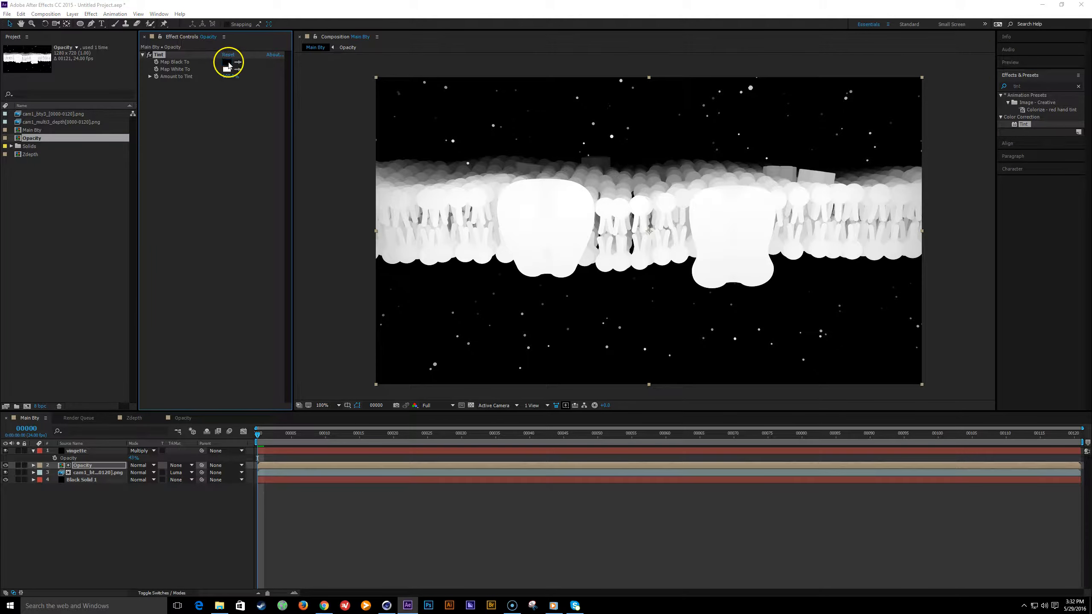
drag(250, 300, 247, 262)
click(313, 201)
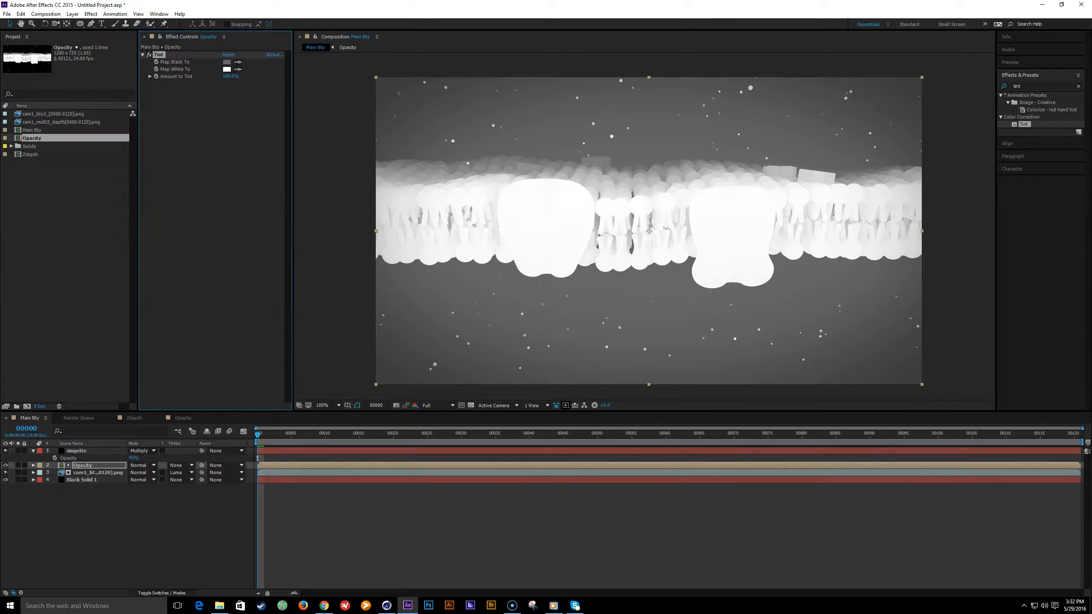
click(5, 465)
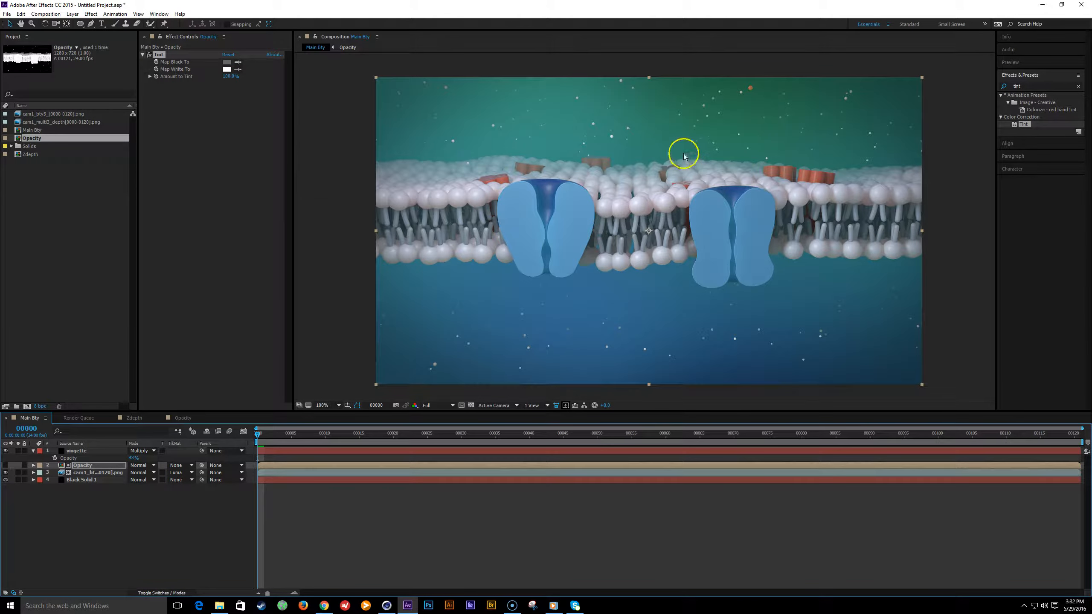
- Darken the Tint effect's black mapping to a slightly deeper gray, then deselect the layer
click(226, 62)
mouse_move(251, 262)
mouse_down()
mouse_move(253, 227)
mouse_move(251, 310)
mouse_move(254, 277)
mouse_up()
click(320, 199)
click(107, 531)
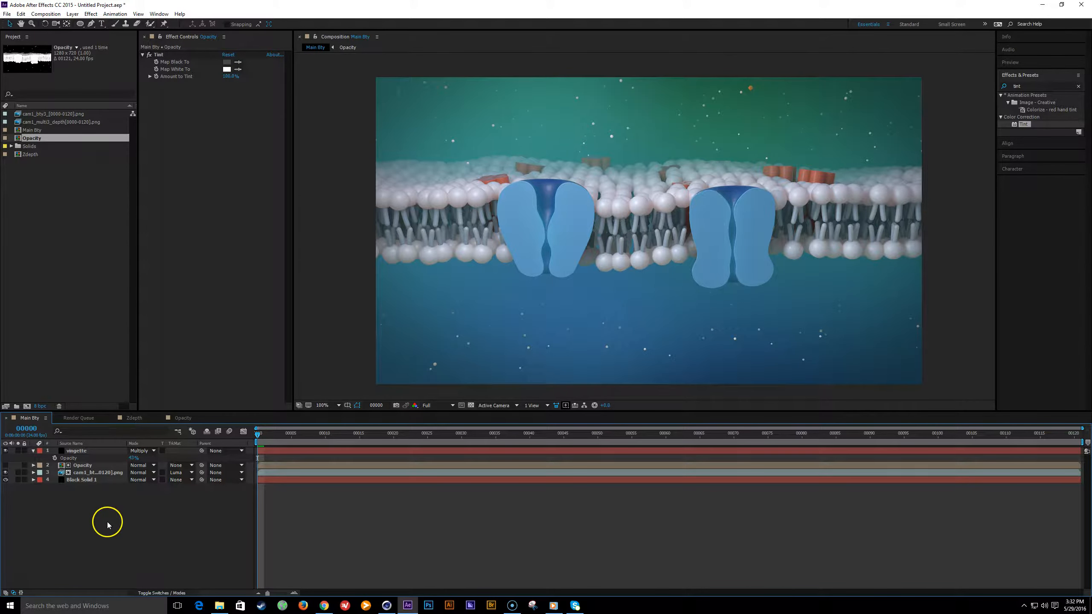
- Place the Zdepth composition, hidden, below the vignette layer and create an adjustment layer named "DOF" directly beneath it
drag(35, 155, 82, 462)
click(5, 465)
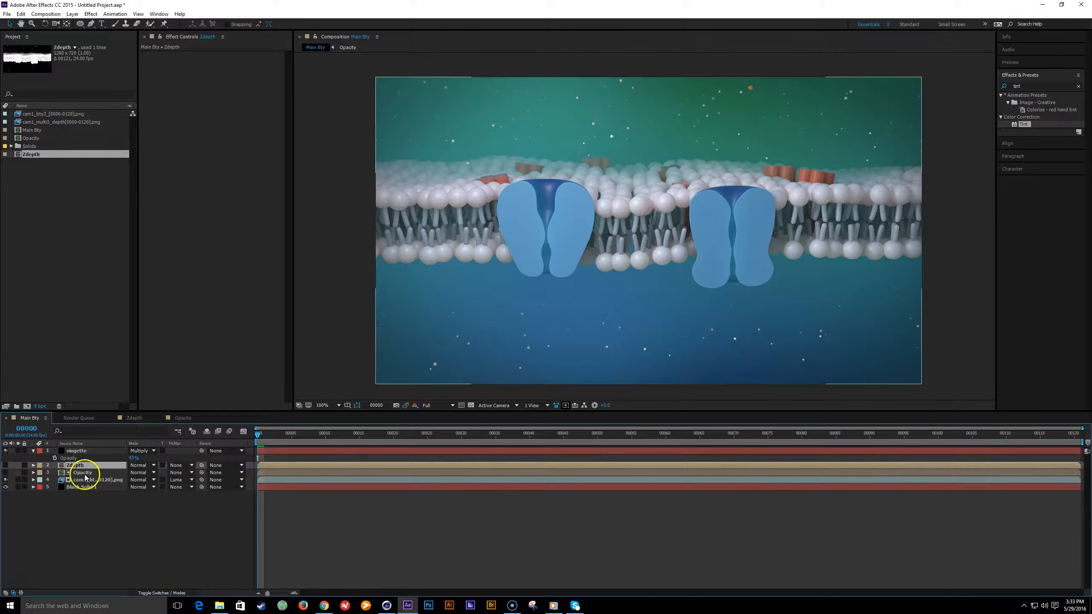
click(84, 473)
key(ctrl+alt+y)
key(Return)
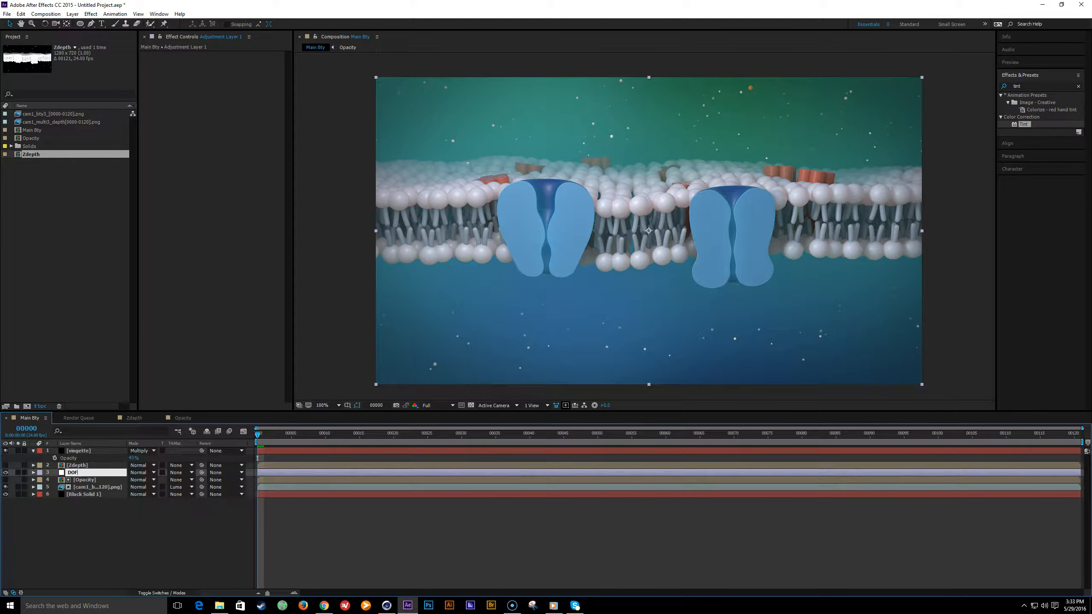
key(Return)
- Add the FL Depth Of Field effect to the DOF layer and set its depth layer to Zdepth
click(1005, 85)
text(depth)
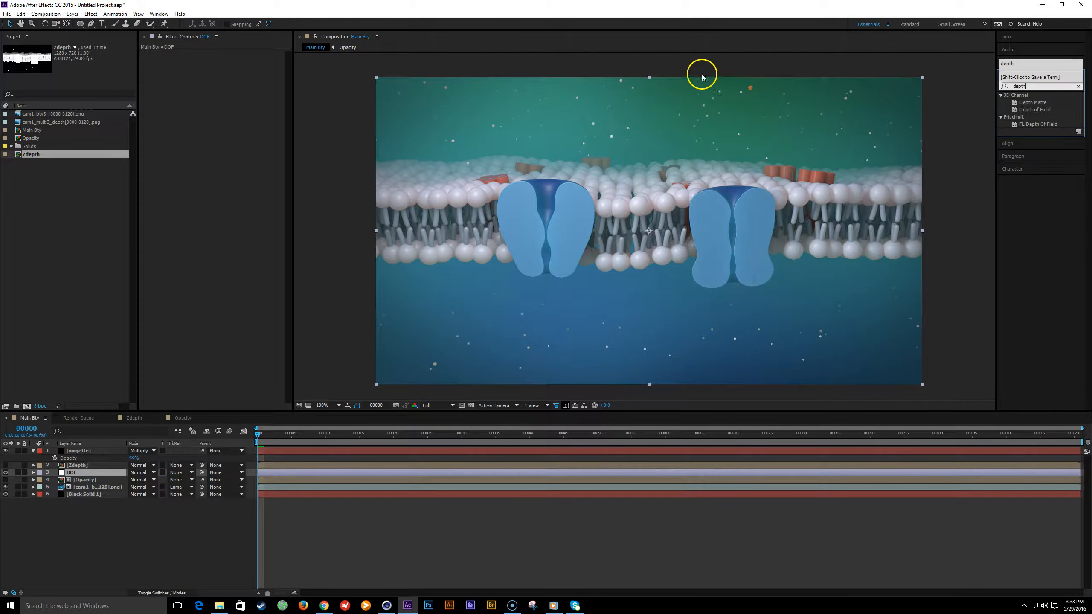
double_click(1041, 124)
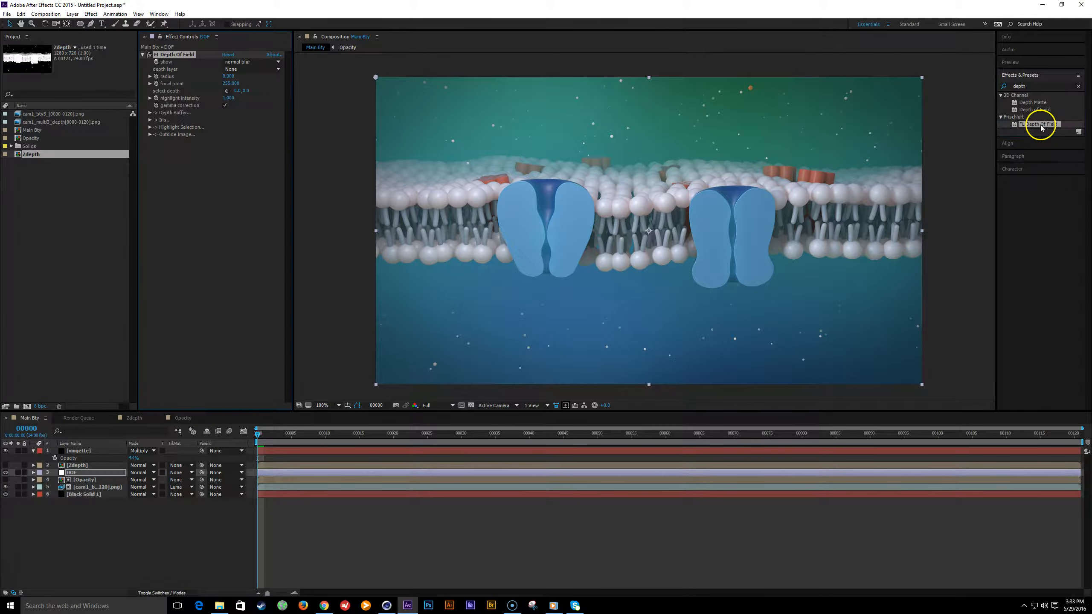
click(259, 71)
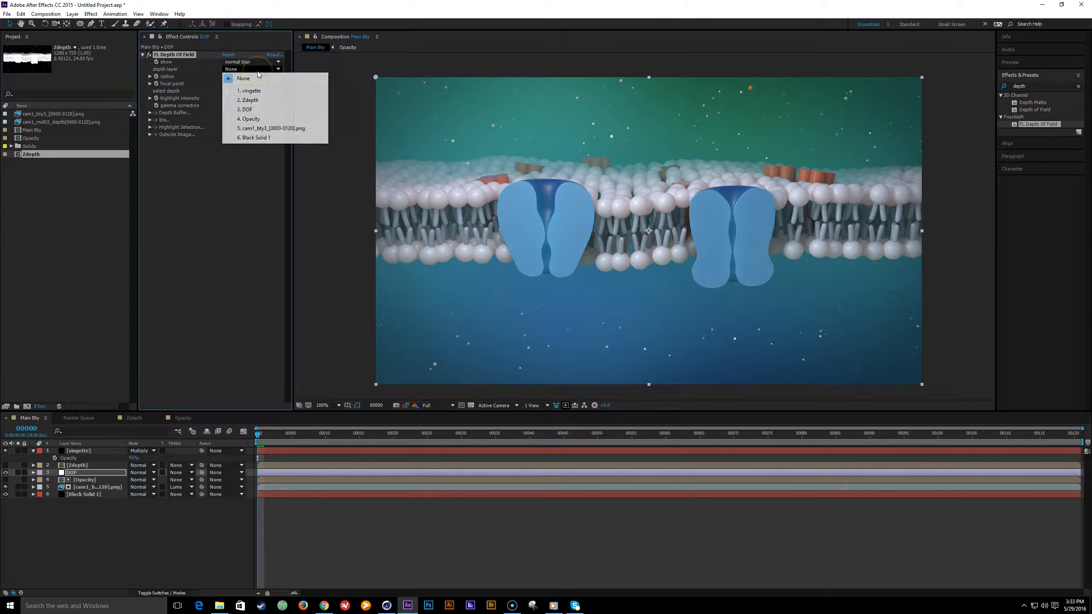
click(264, 102)
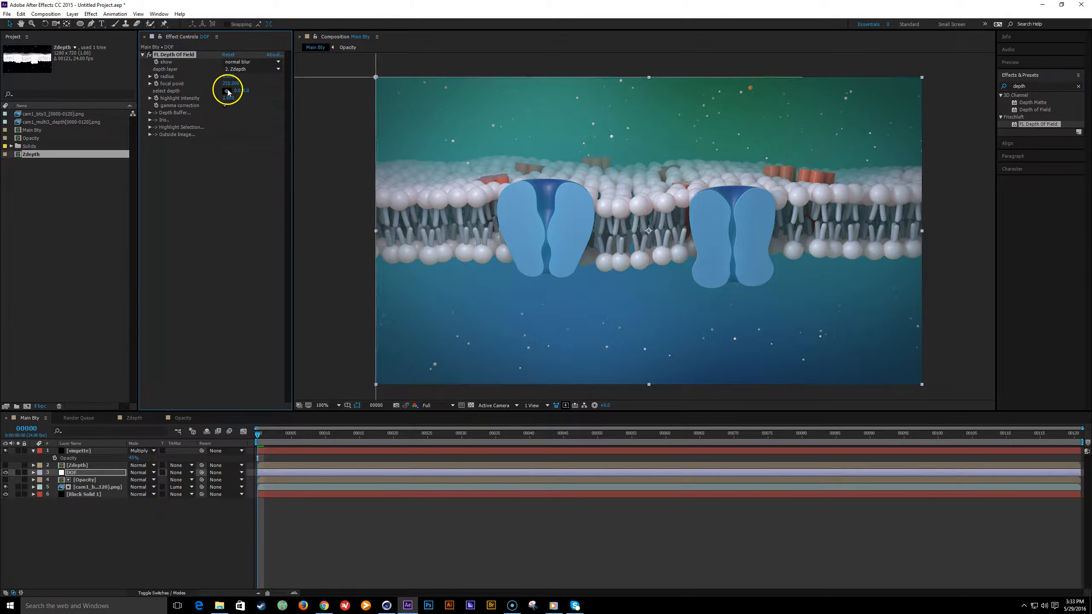
- Pick the first blue channel protein as the depth of field's focus point and set the blur radius to 10
click(227, 91)
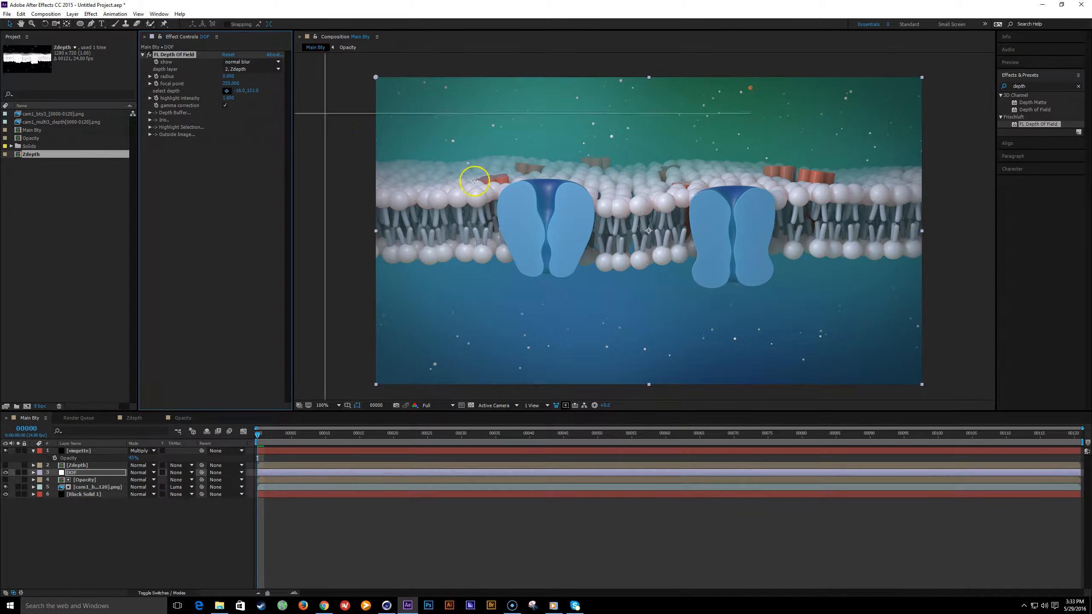
click(558, 232)
drag(558, 232, 565, 229)
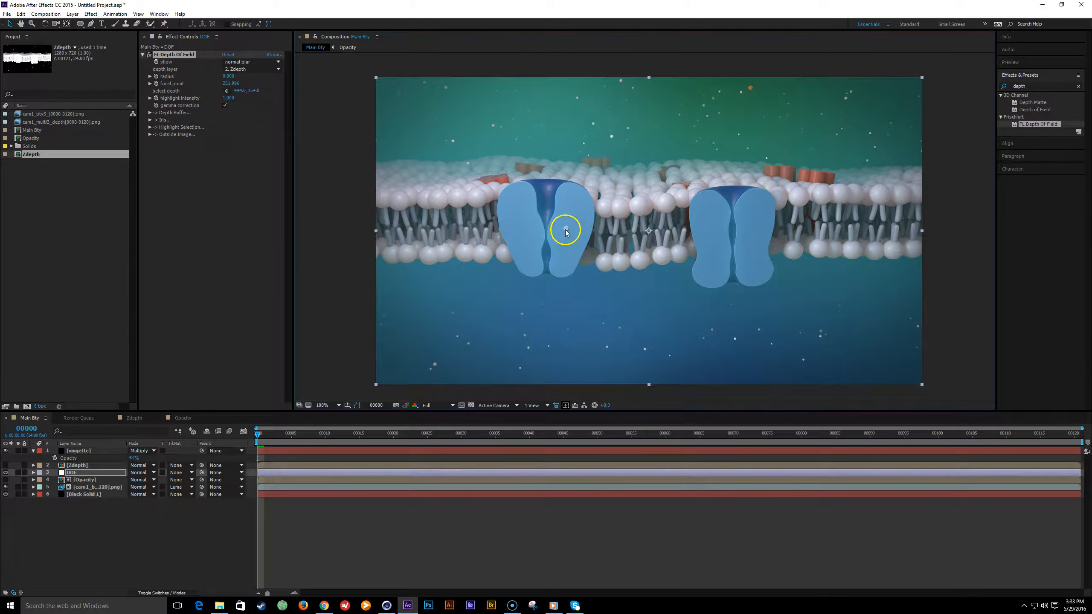
click(228, 76)
text(10)
key(Return)
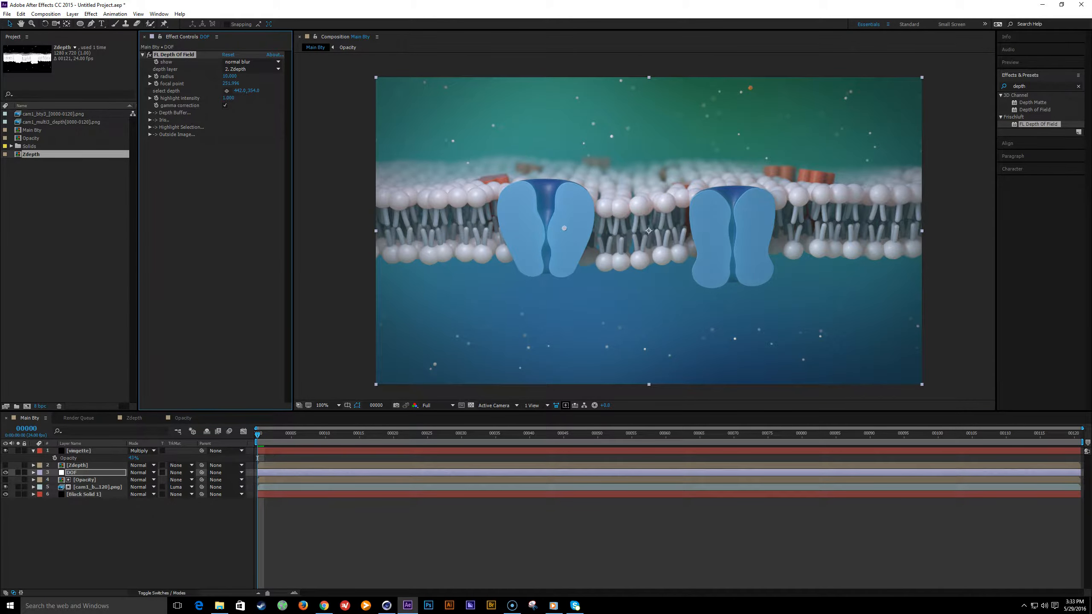
- Create a new adjustment layer above all other layers and name it "CC"
click(98, 528)
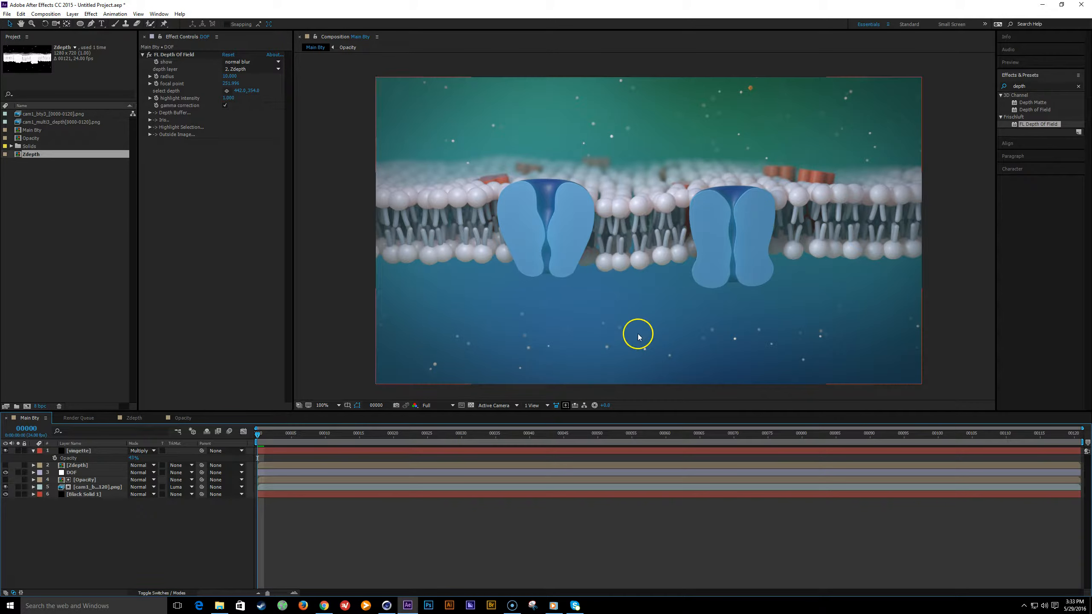
key(ctrl+alt+y)
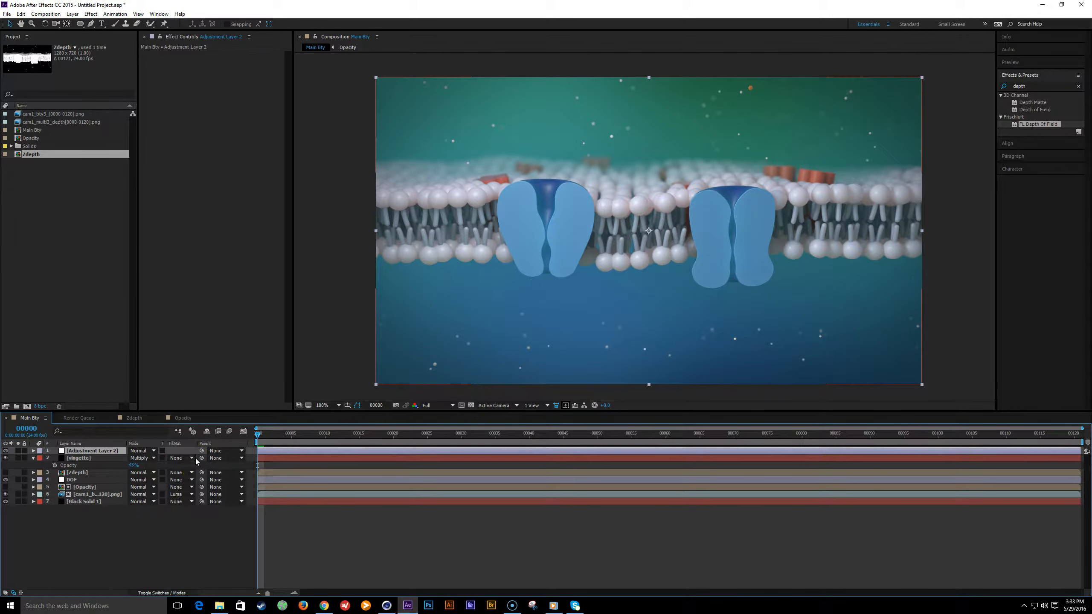
click(93, 450)
text(CC)
key(Return)
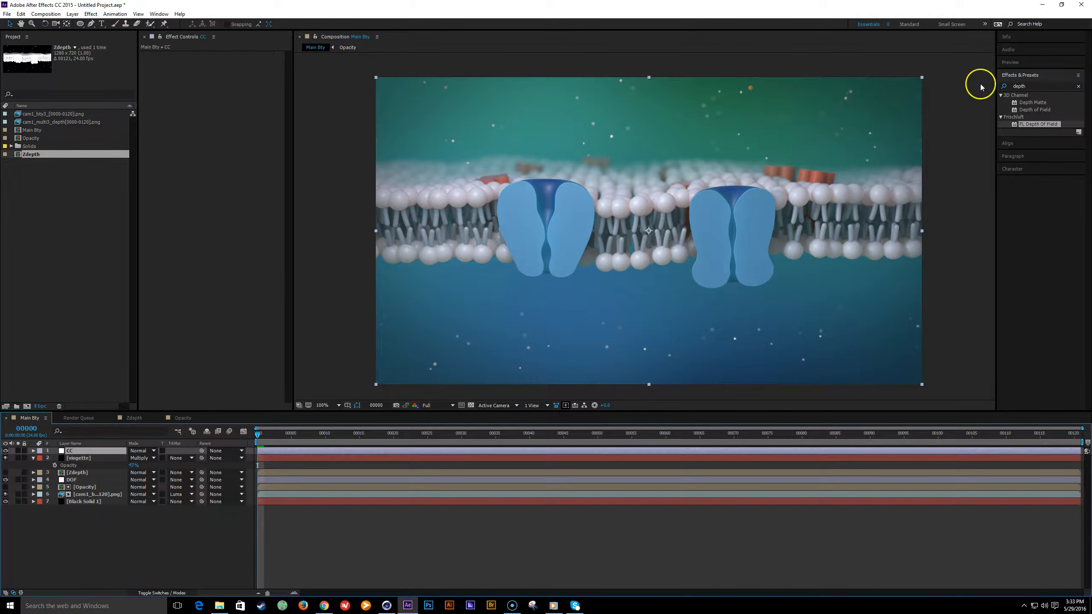
- Add a Curves effect to the CC layer and shape a subtle S-curve with slightly darker shadows and brighter highlights
double_click(1032, 85)
text(curv)
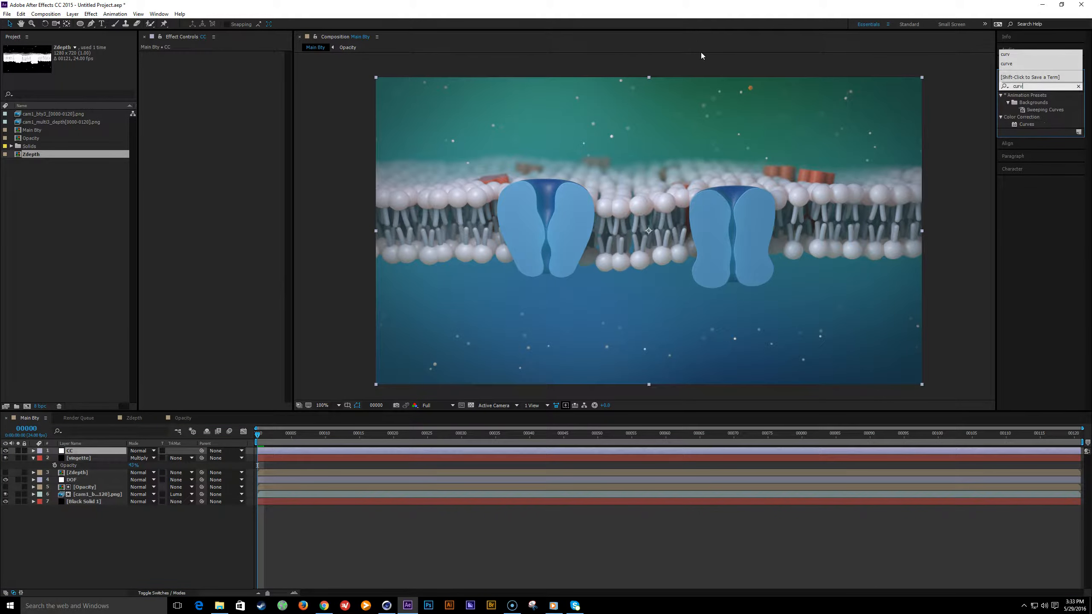
double_click(1028, 126)
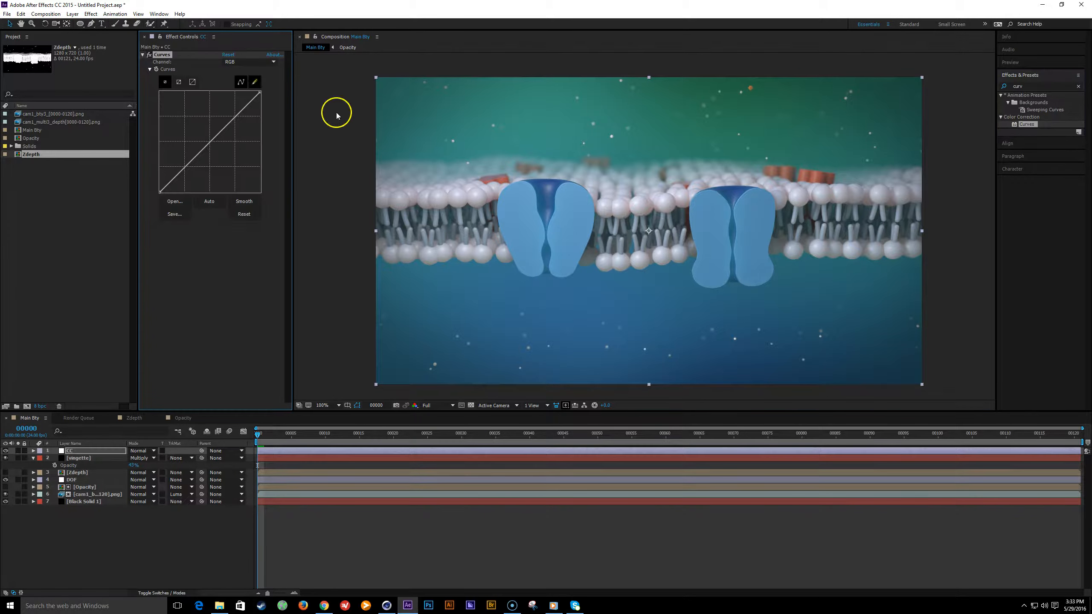
drag(241, 109, 241, 106)
drag(181, 162, 182, 174)
drag(241, 106, 243, 107)
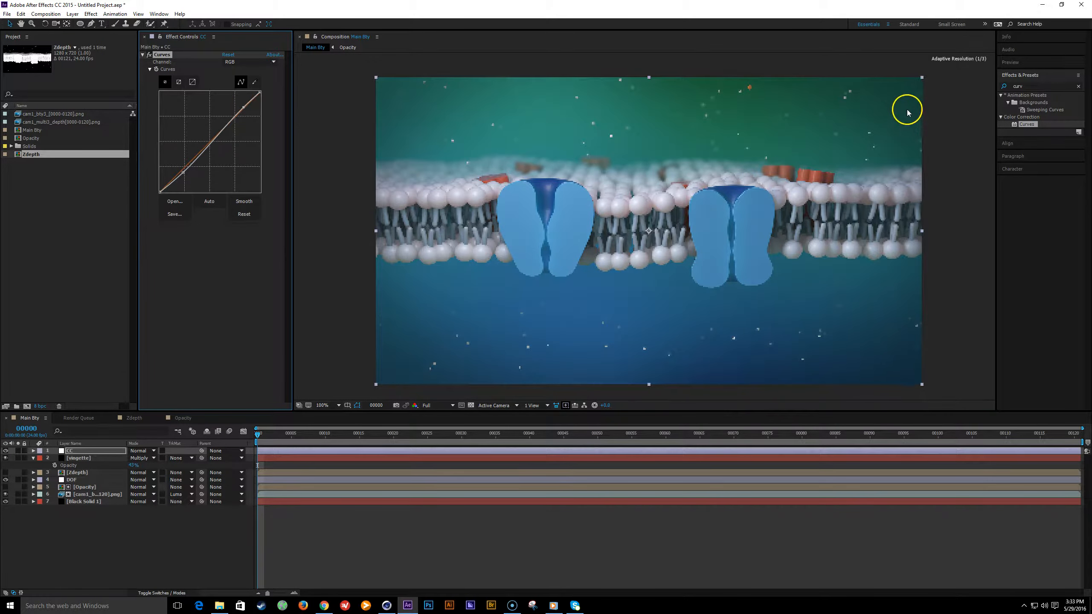
- Add a Glow effect to the CC layer with a radius of about 103 and an intensity of 0.1
double_click(1041, 84)
text(glow)
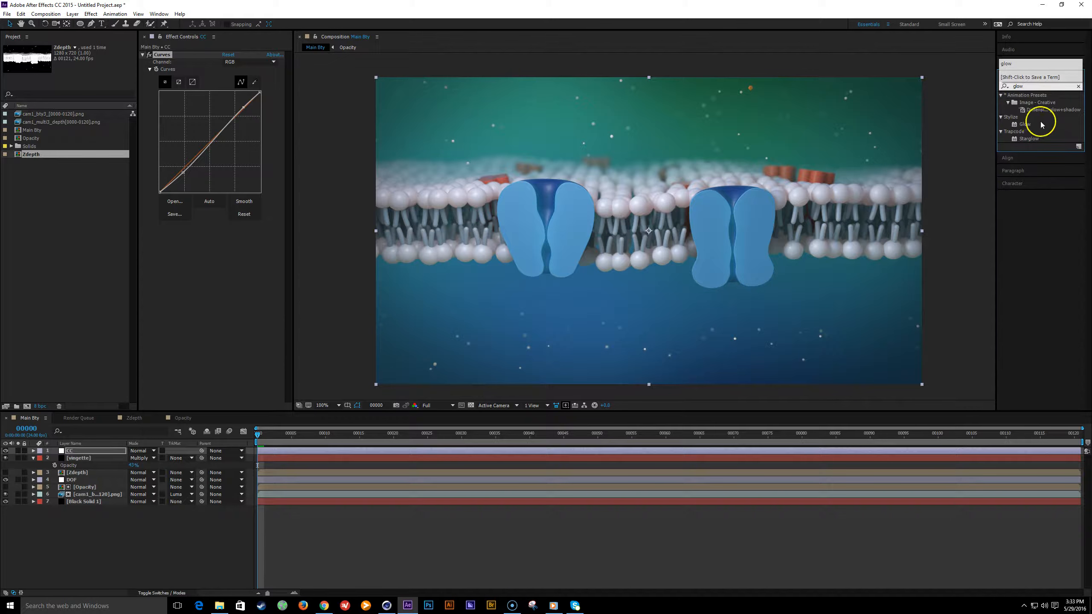
double_click(1028, 124)
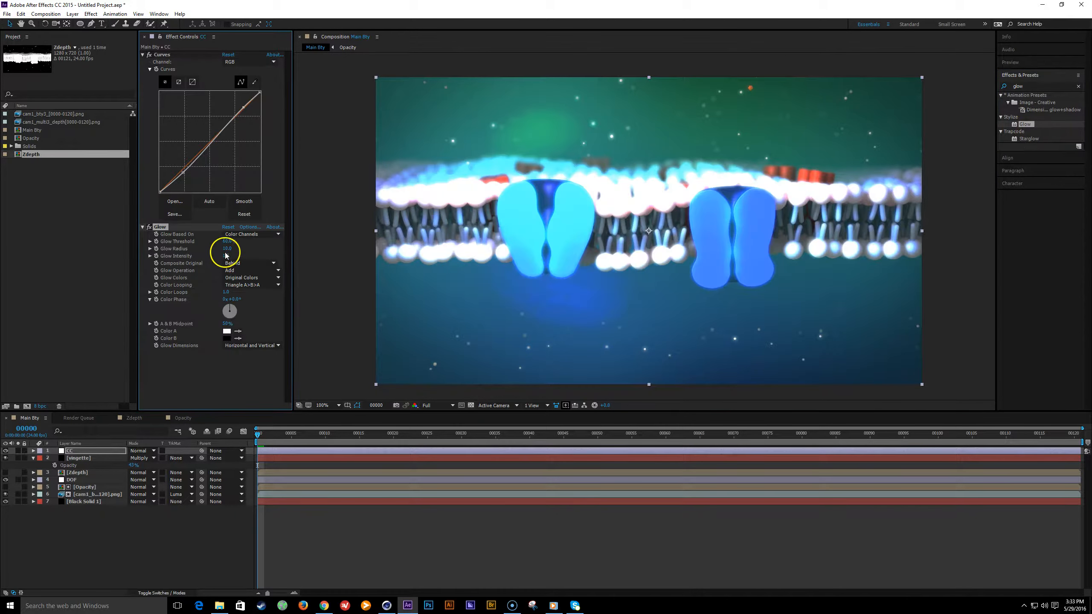
drag(226, 249, 261, 247)
click(226, 256)
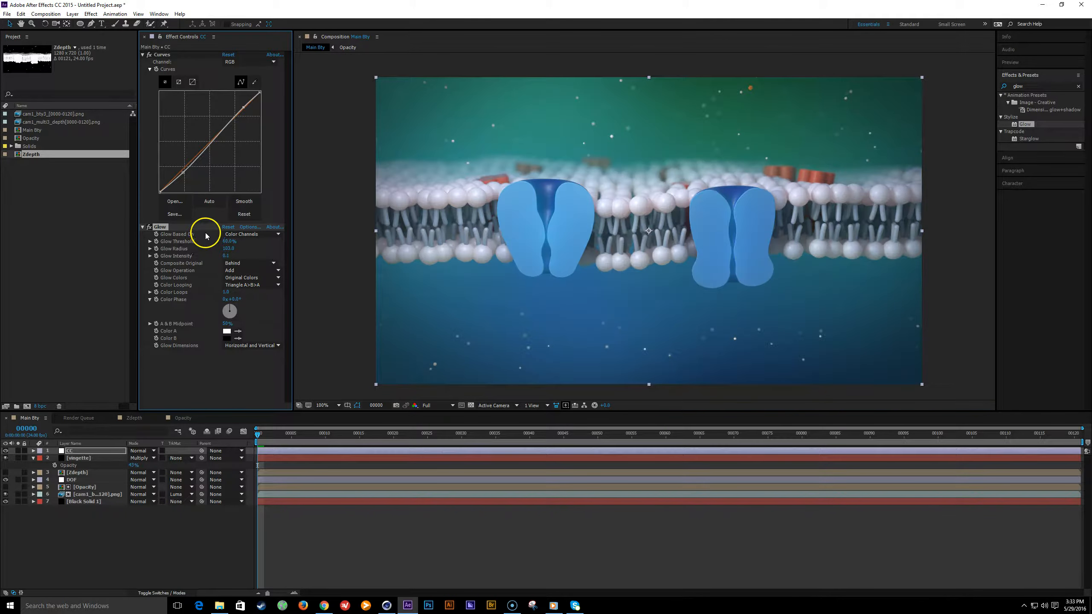
- Check the Glow effect's contribution and scrub the composite to frame 31 before returning to the first frame
click(150, 226)
drag(269, 439, 469, 451)
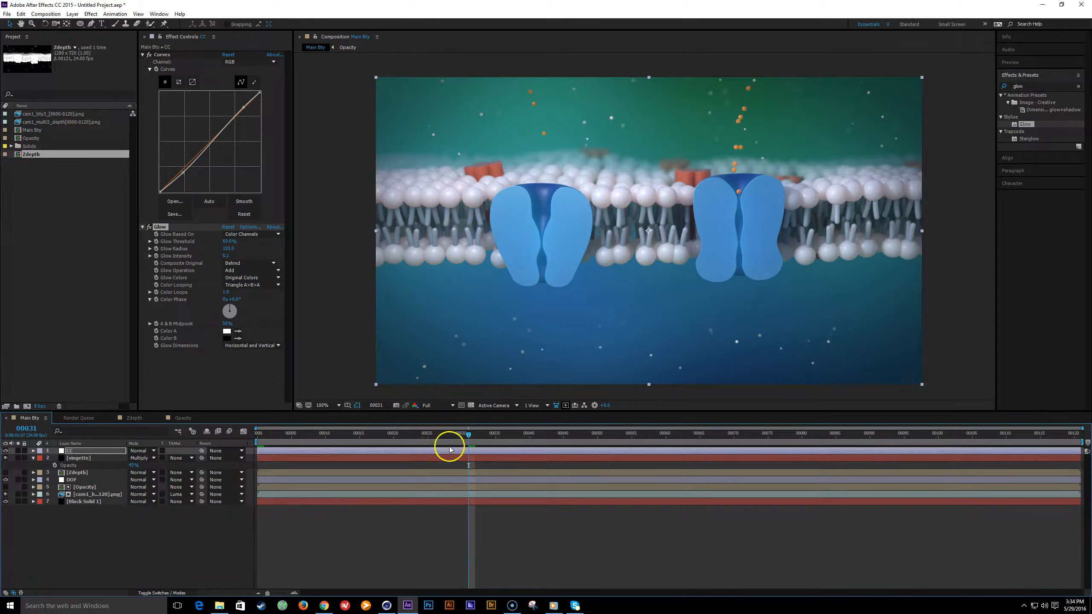
key(Home)
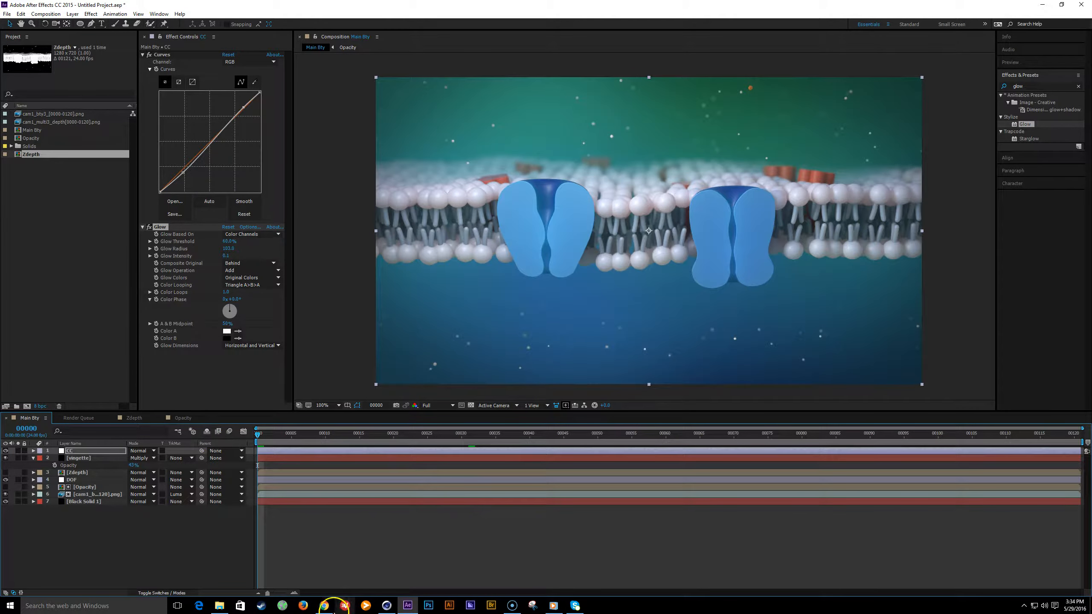
- Switch to Chrome and search Google Images for "dirty glass" in a new browser tab
mouse_move(324, 607)
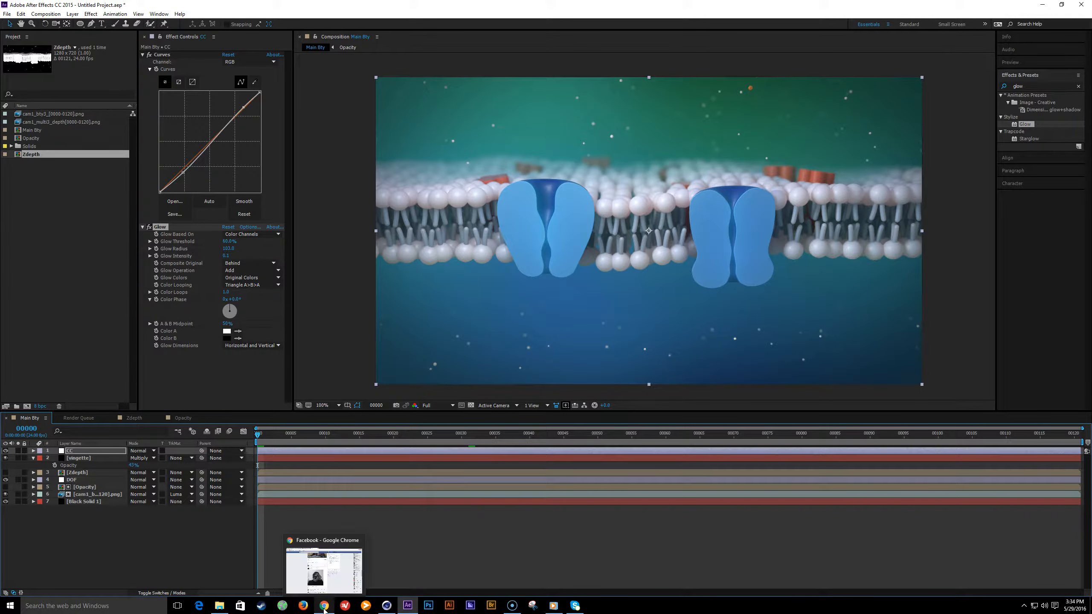
click(324, 607)
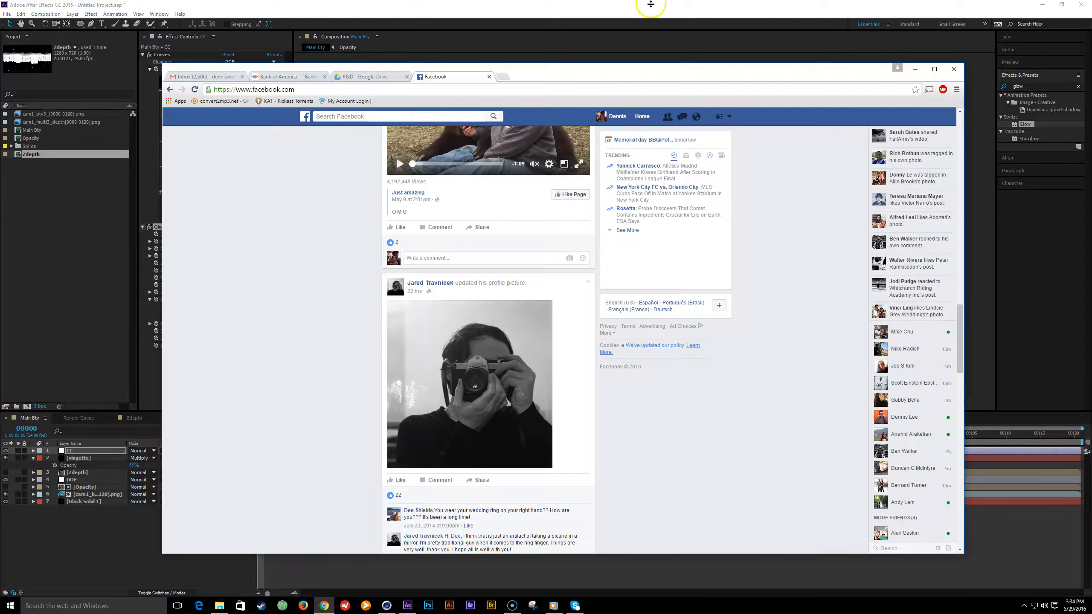
click(506, 78)
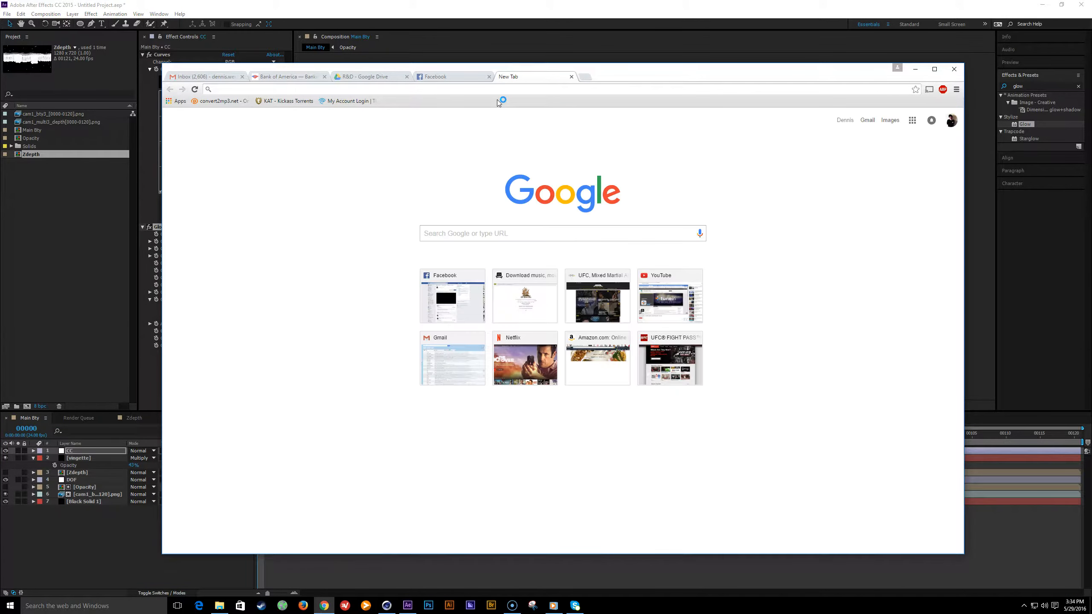
text(dirty glass)
key(Return)
click(424, 232)
click(258, 146)
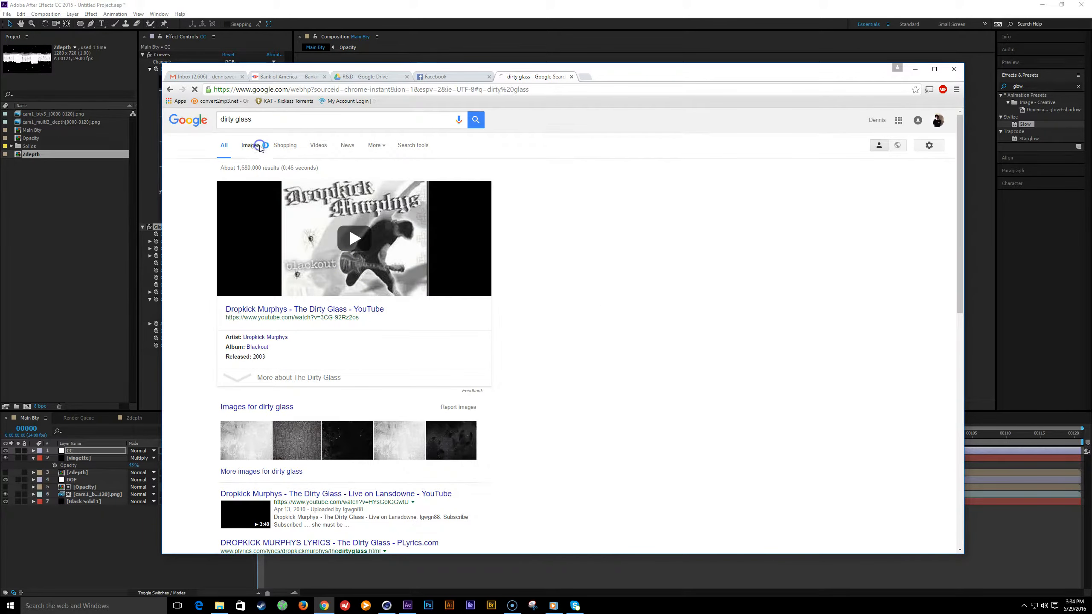
- Browse the dirty glass image results and preview the dark, speckled dust textures
scroll(323, 275, down, 3)
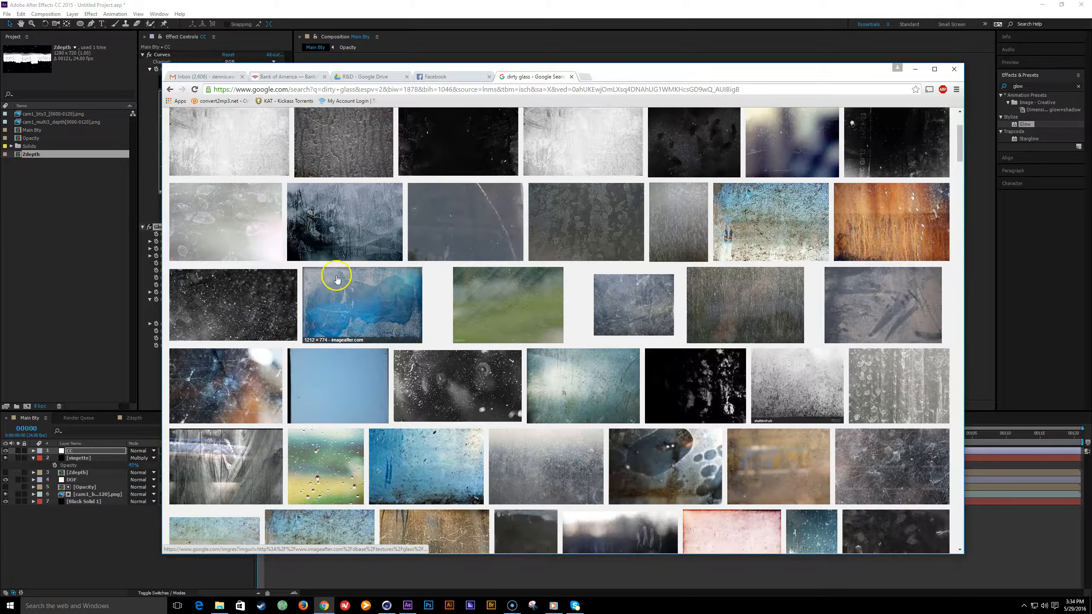
scroll(339, 281, up, 2)
scroll(340, 280, down, 3)
click(454, 331)
click(512, 366)
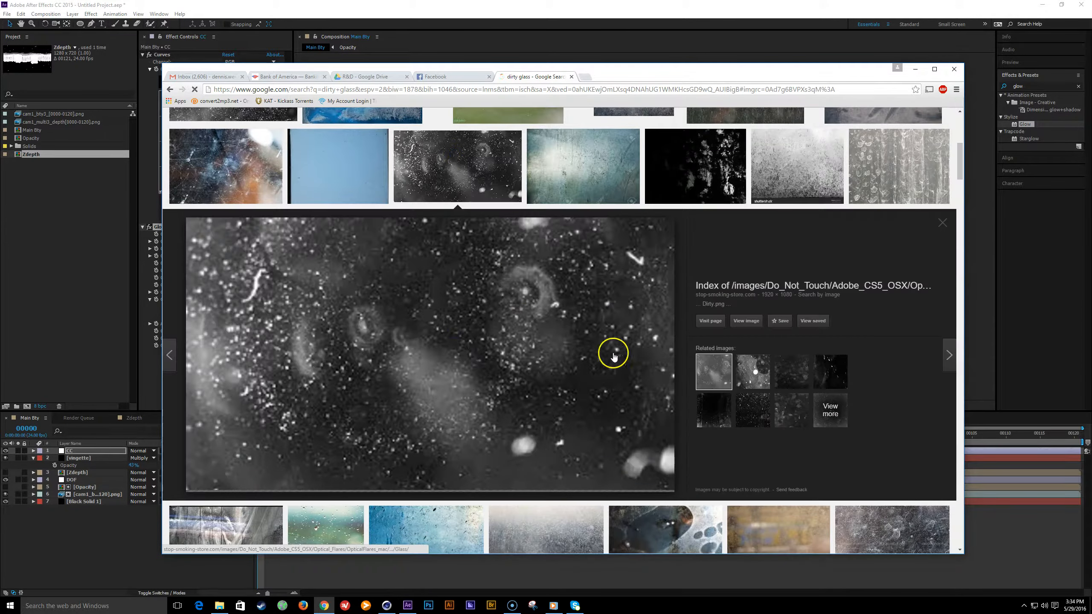
scroll(283, 178, up, 2)
click(262, 176)
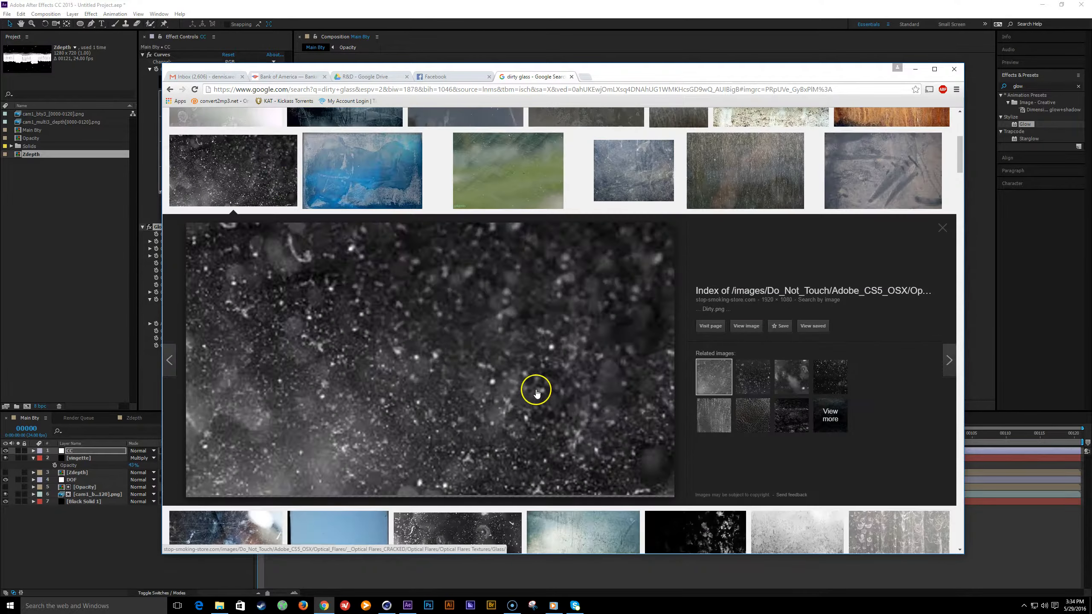
- Return to After Effects and import the dirty glass textures Dag.png and Dodgy.png into the project
click(60, 301)
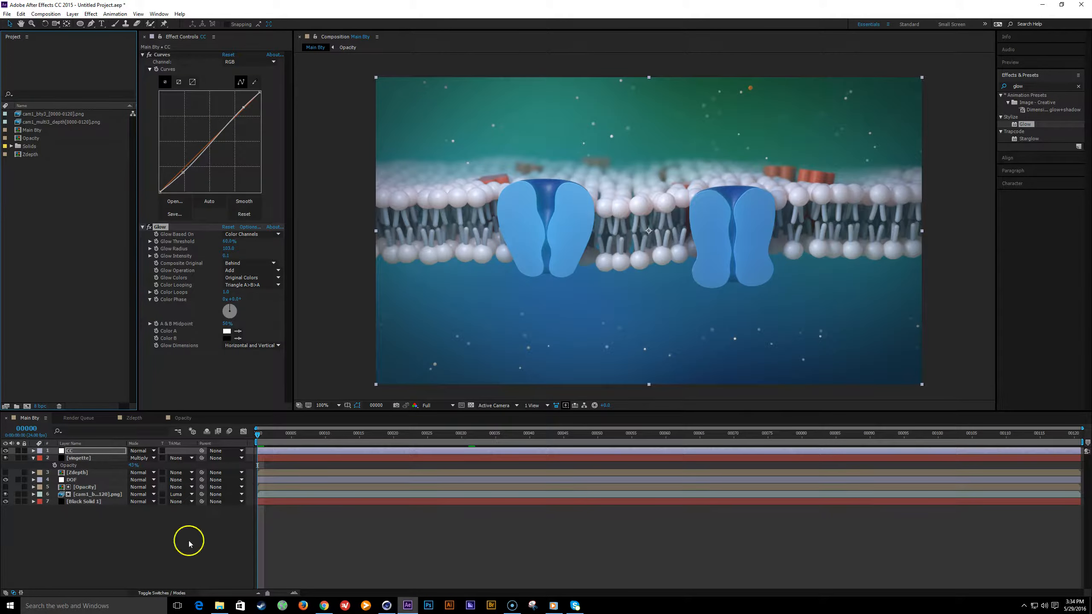
double_click(59, 228)
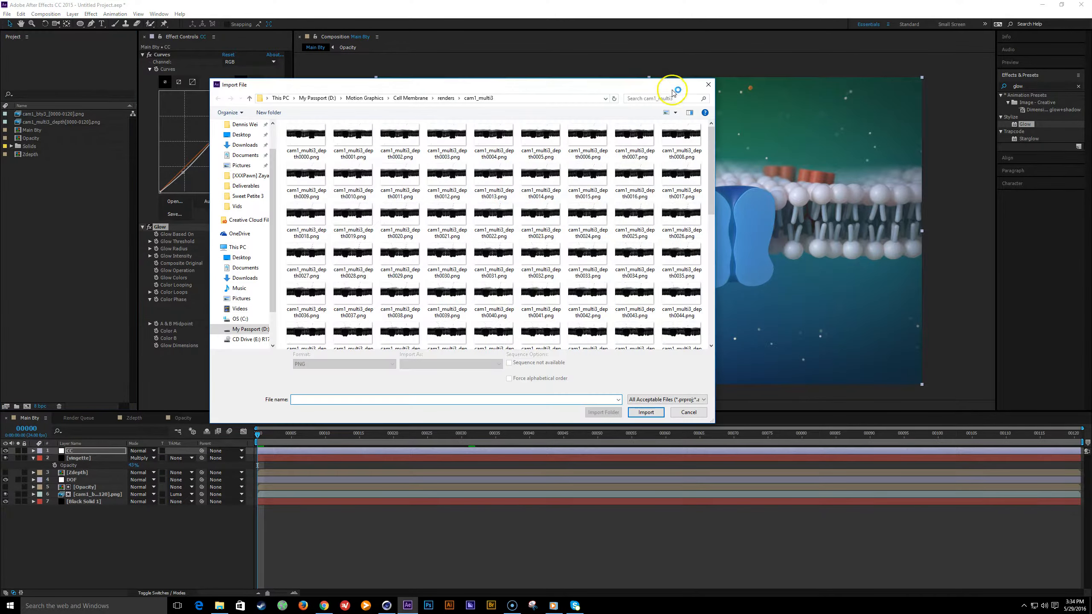
click(707, 85)
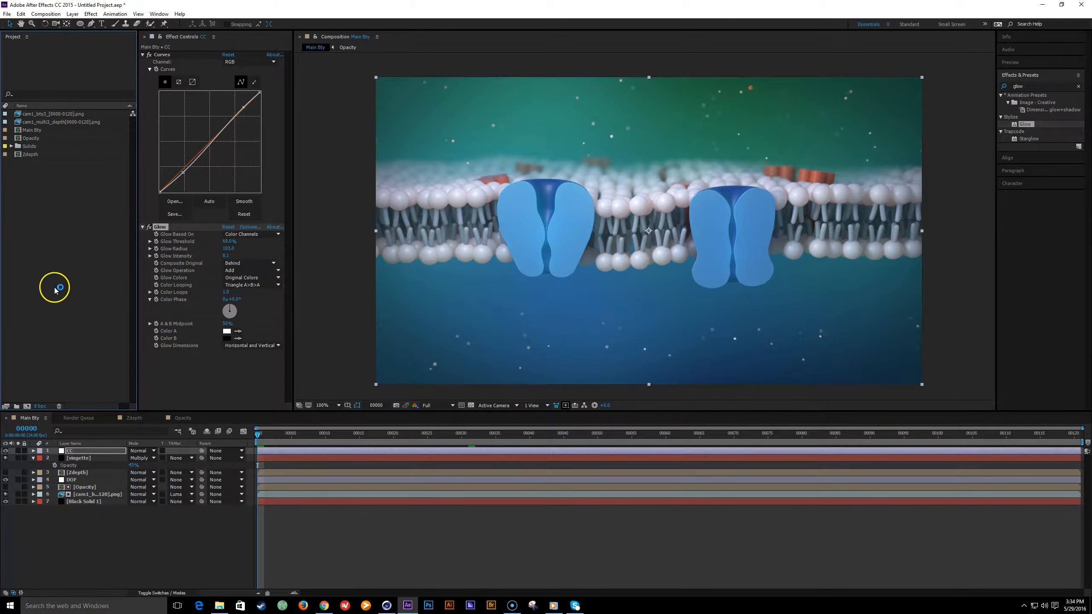
mouse_move(220, 607)
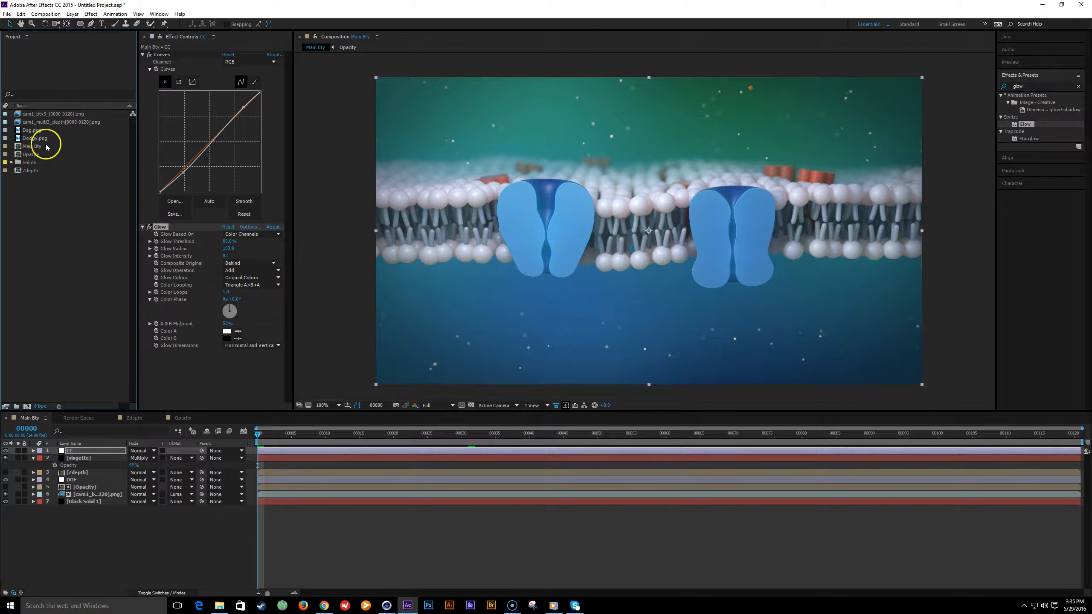
- Add Dodgy.png to the Main Bty composition directly above the Black Solid 1 background and below the membrane render
click(35, 139)
mouse_move(38, 140)
mouse_down()
mouse_move(182, 517)
mouse_move(134, 488)
mouse_move(134, 501)
mouse_up()
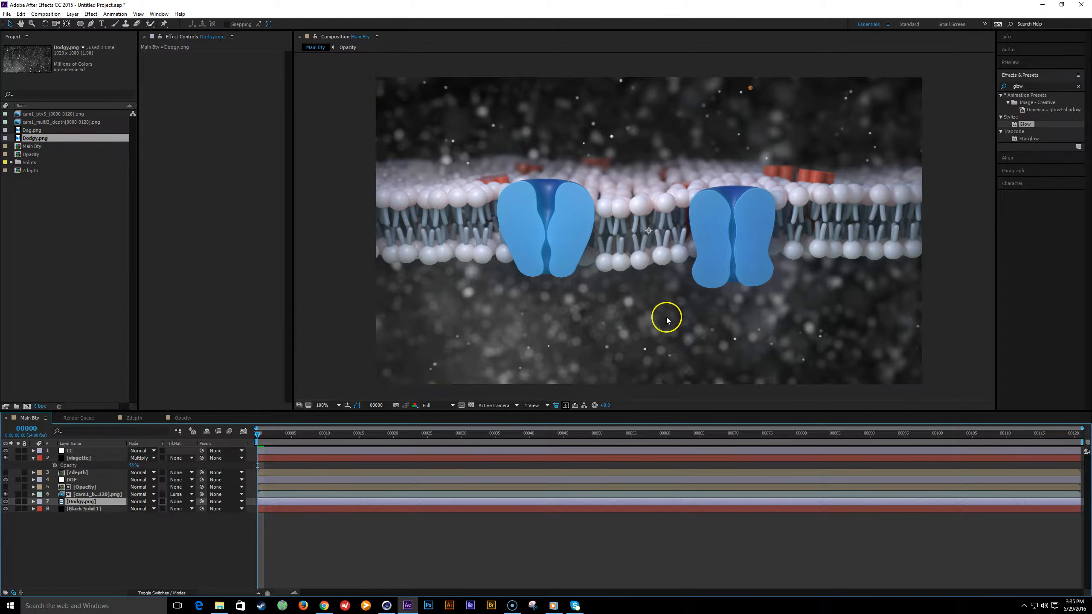
scroll(665, 317, down, 2)
scroll(352, 417, down, 1)
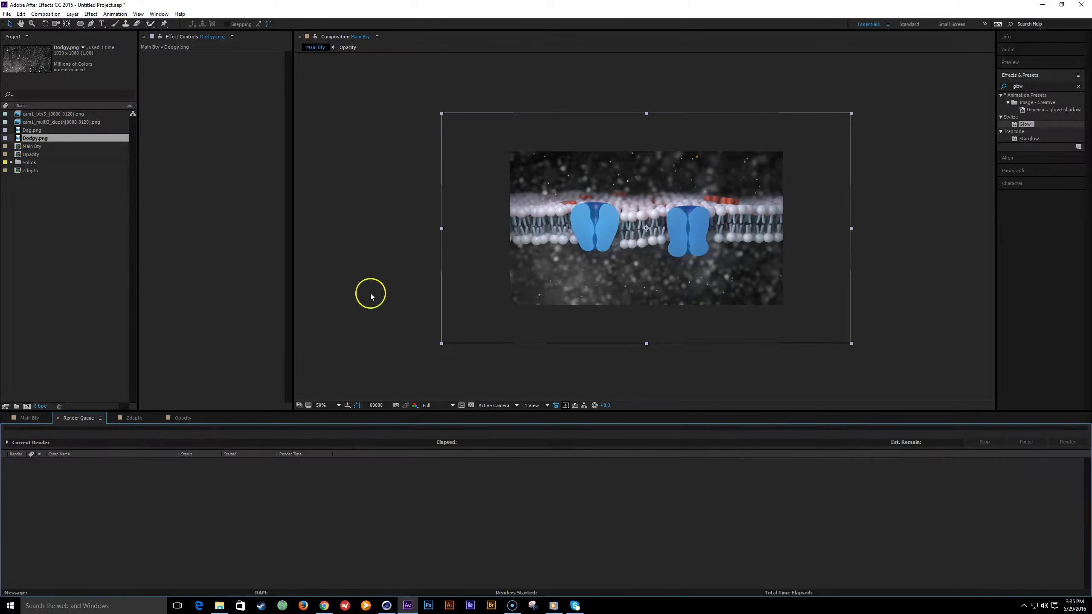
click(38, 418)
scroll(641, 295, up, 2)
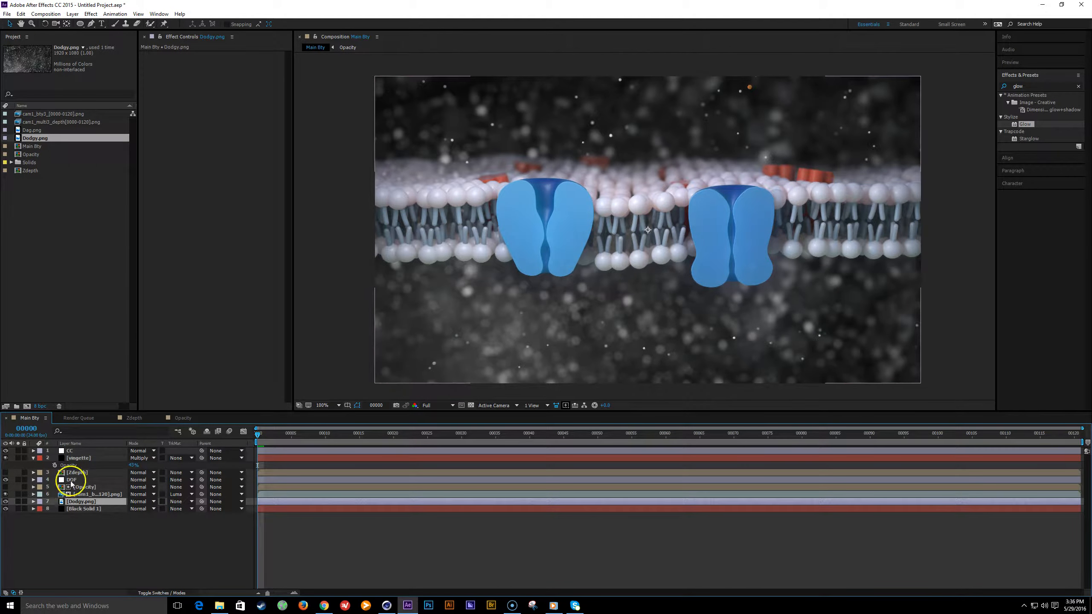
- Add a Curves effect to the Dodgy.png layer and pull its shadows down to darken the texture
drag(1040, 86, 790, 85)
text(chrv)
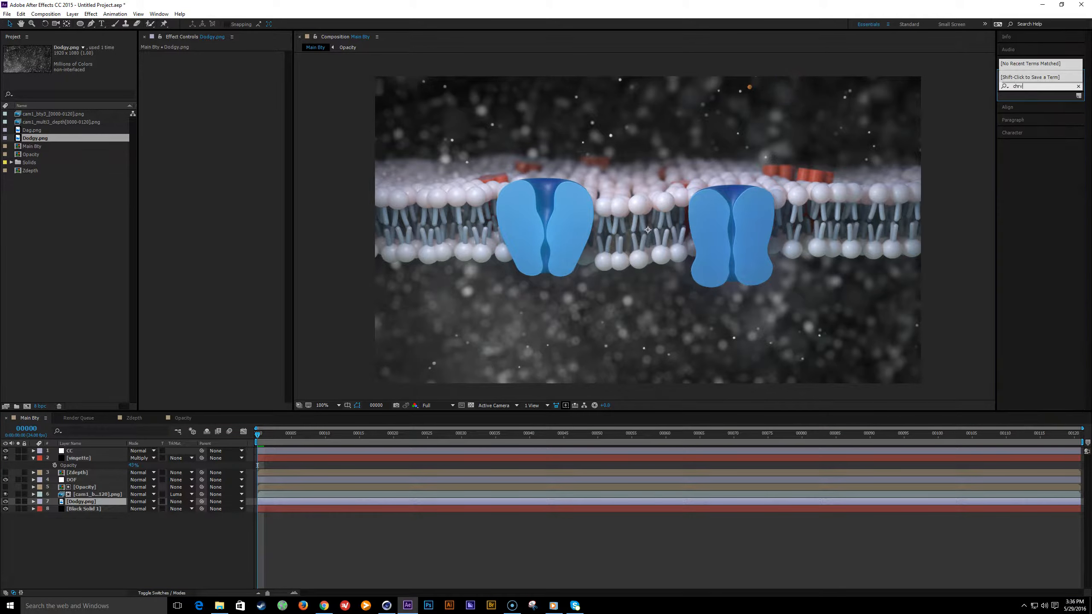
key(BackSpace)
key(BackSpace)
key(BackSpace)
text(urv)
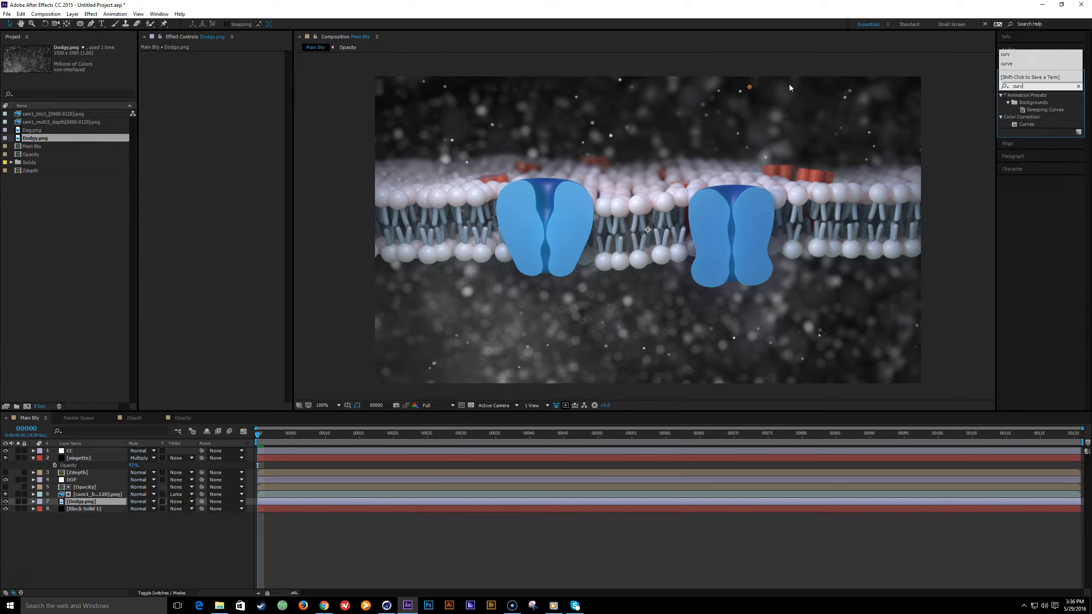
click(1030, 123)
click(1030, 124)
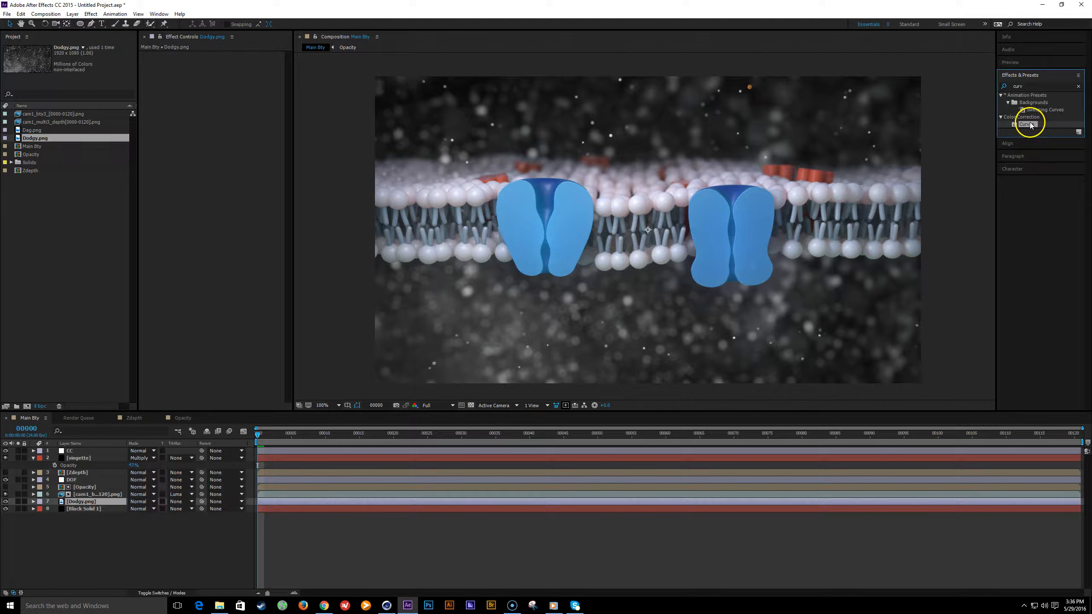
click(86, 500)
drag(1030, 125, 597, 164)
drag(189, 163, 190, 176)
- Blend Dodgy.png into the background with the Color Dodge mode and lower its opacity until the particles look faint
click(141, 502)
click(159, 243)
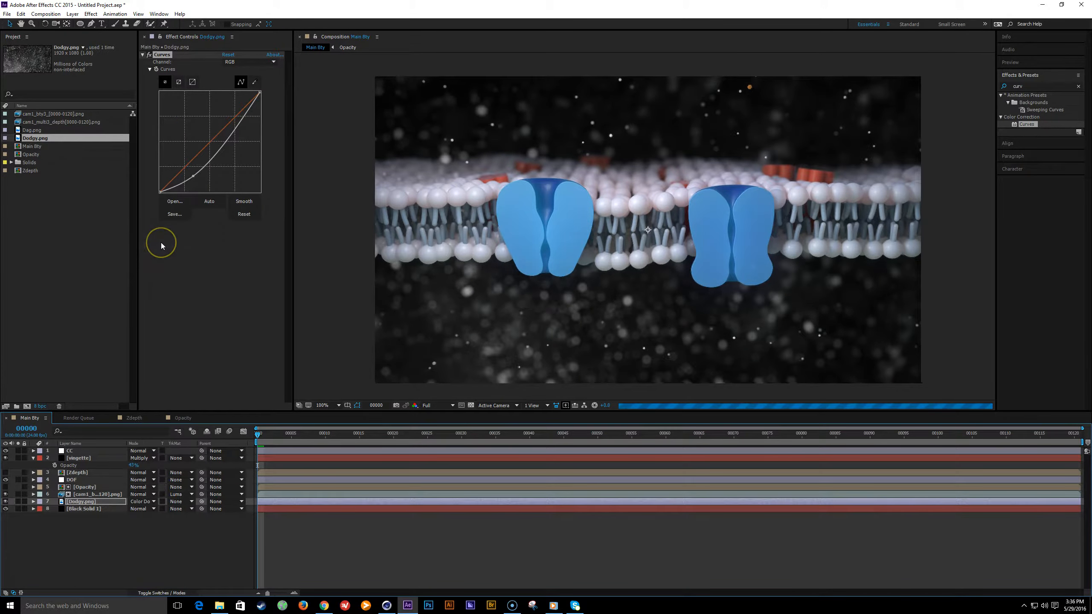
key(t)
click(140, 501)
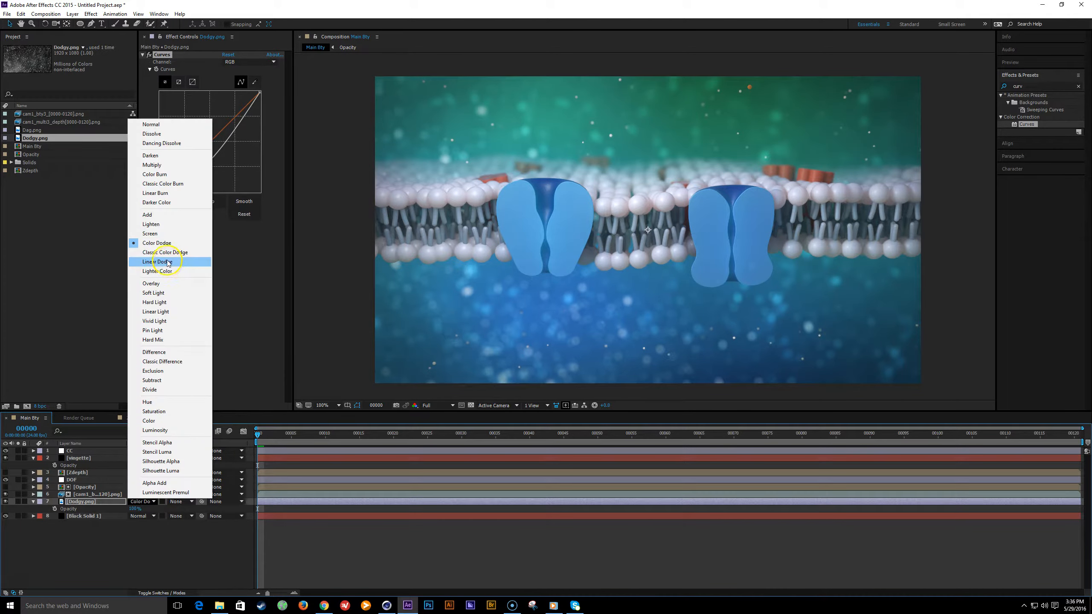
click(160, 214)
key(ctrl+z)
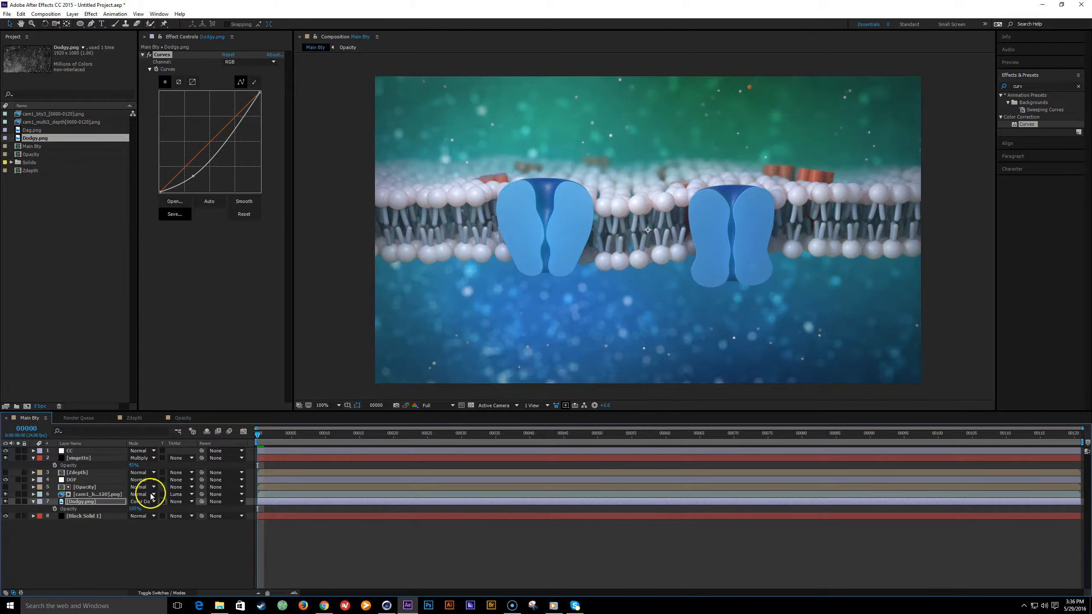
drag(134, 509, 113, 513)
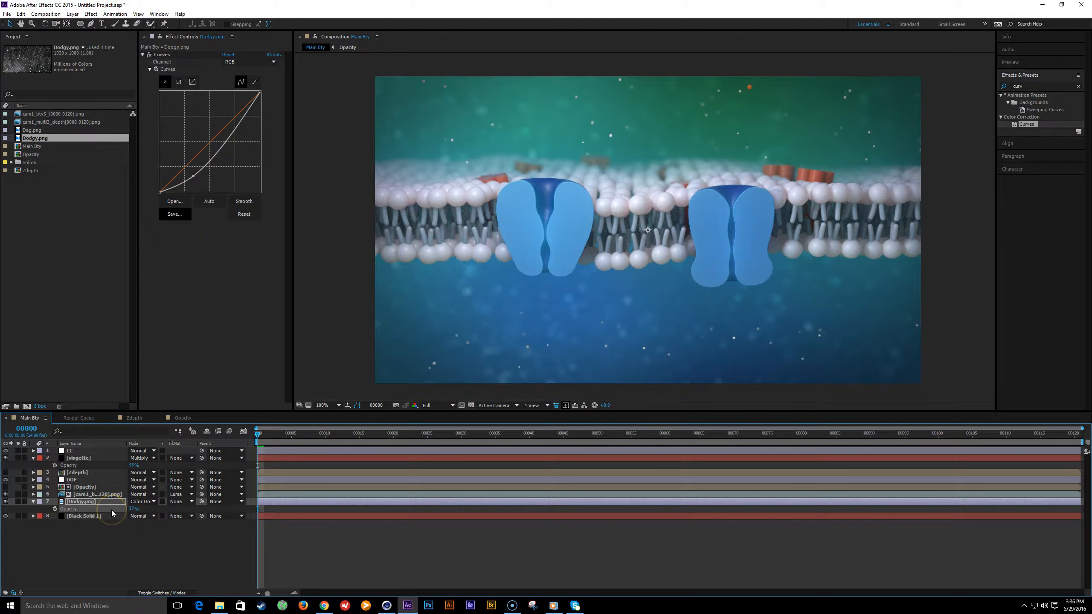
- Keyframe Dodgy.png's scale from 100% at the first frame to a slightly larger size at frame 120
click(84, 503)
key(s)
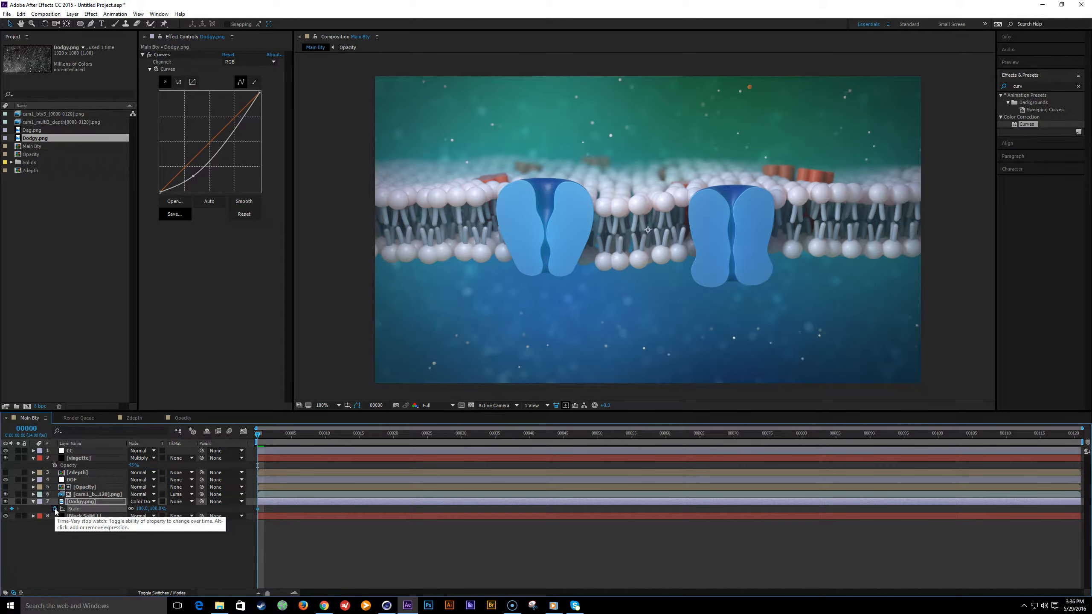
key(End)
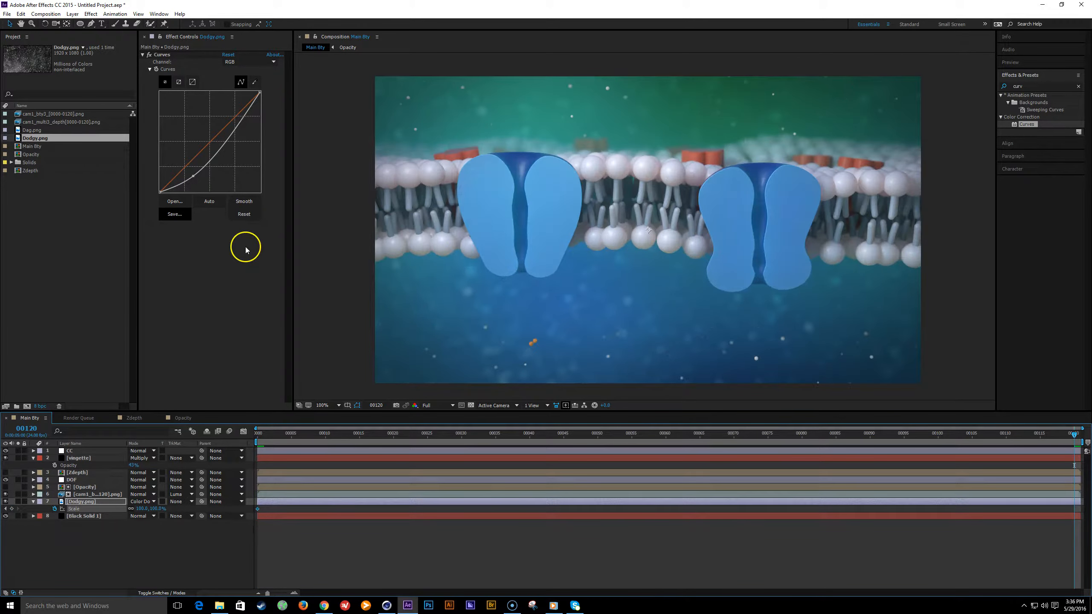
drag(139, 509, 152, 511)
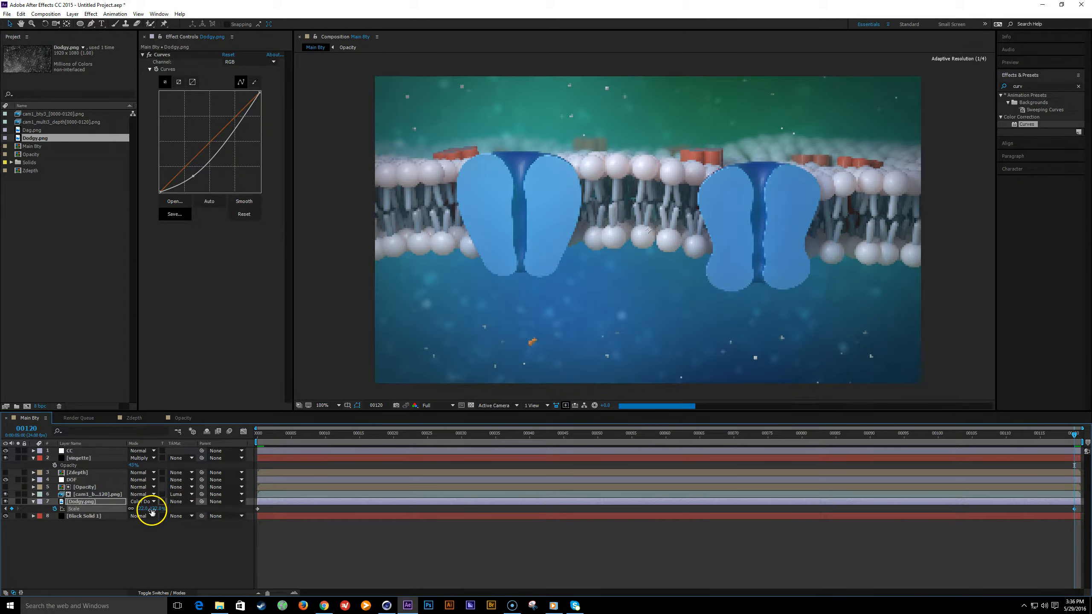
- Play the composite from the first frame to review the drifting particle texture, stopping at frame 30
key(Home)
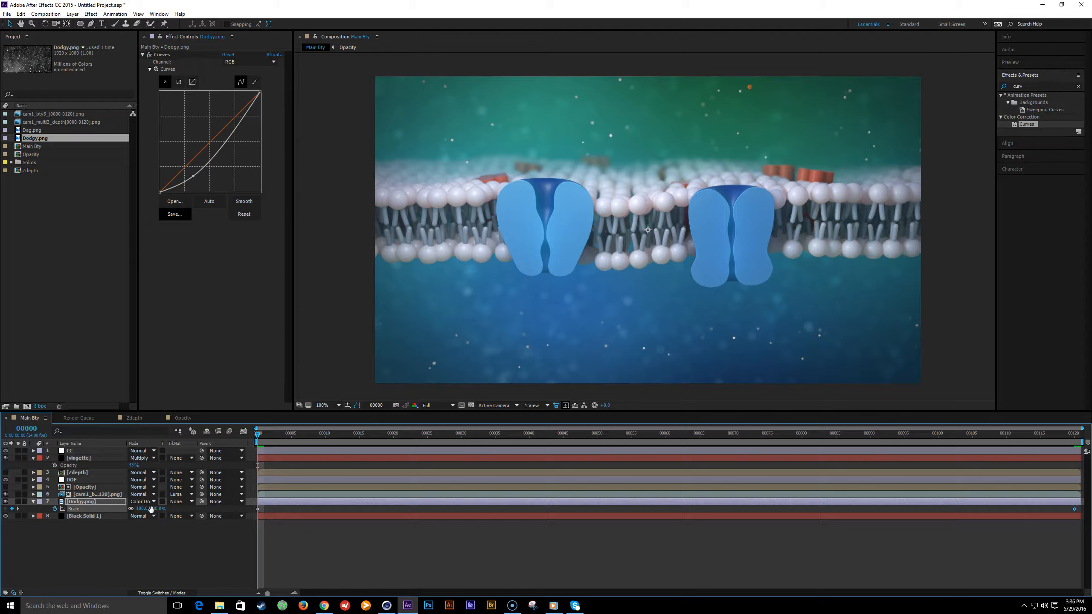
key(space)
click(279, 510)
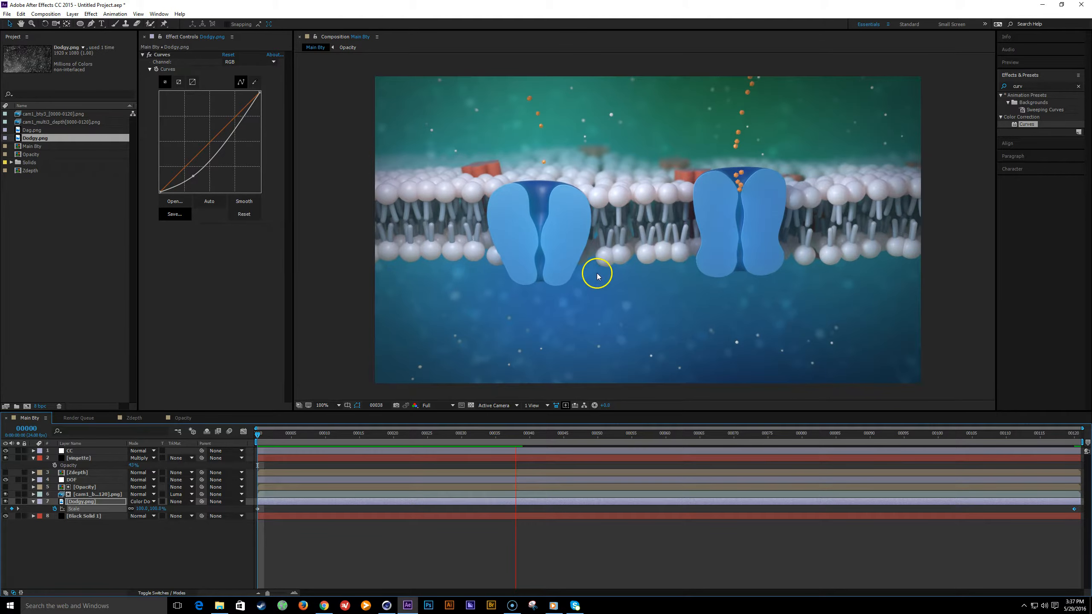
key(space)
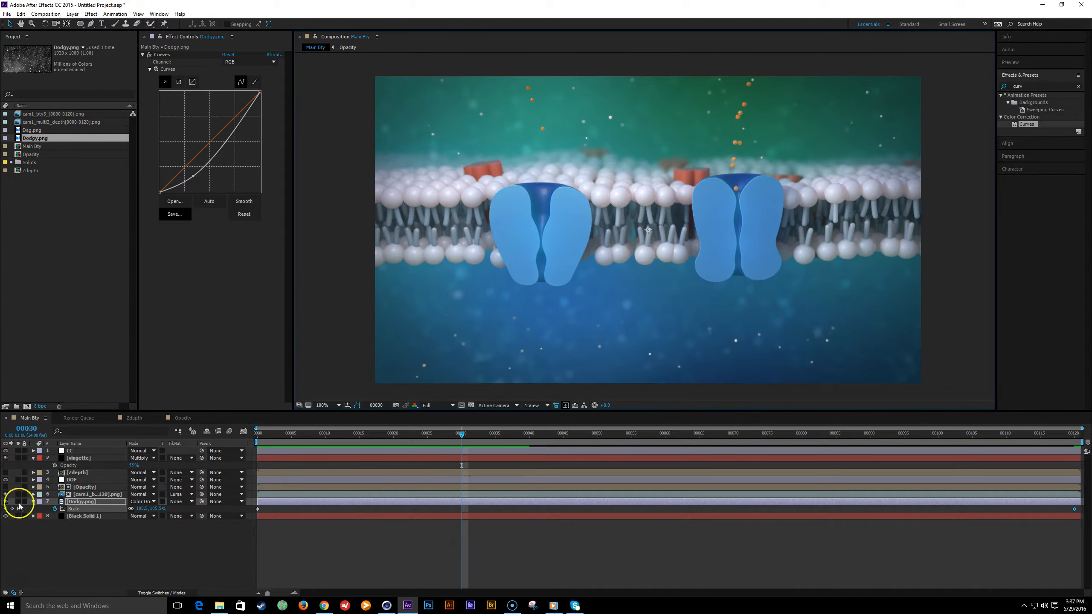
- Duplicate the cam1_bty3 layer below the original with its track matte set to None, and solo the copy
click(83, 495)
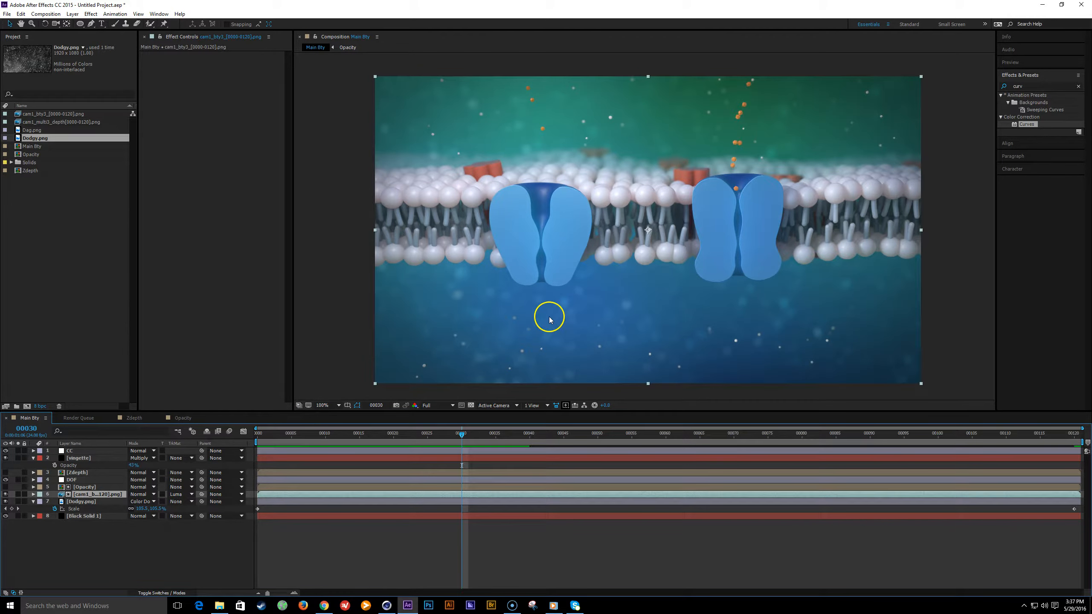
key(ctrl+d)
mouse_move(107, 499)
mouse_down()
mouse_move(91, 486)
mouse_move(89, 508)
mouse_up()
click(187, 487)
click(172, 491)
click(17, 502)
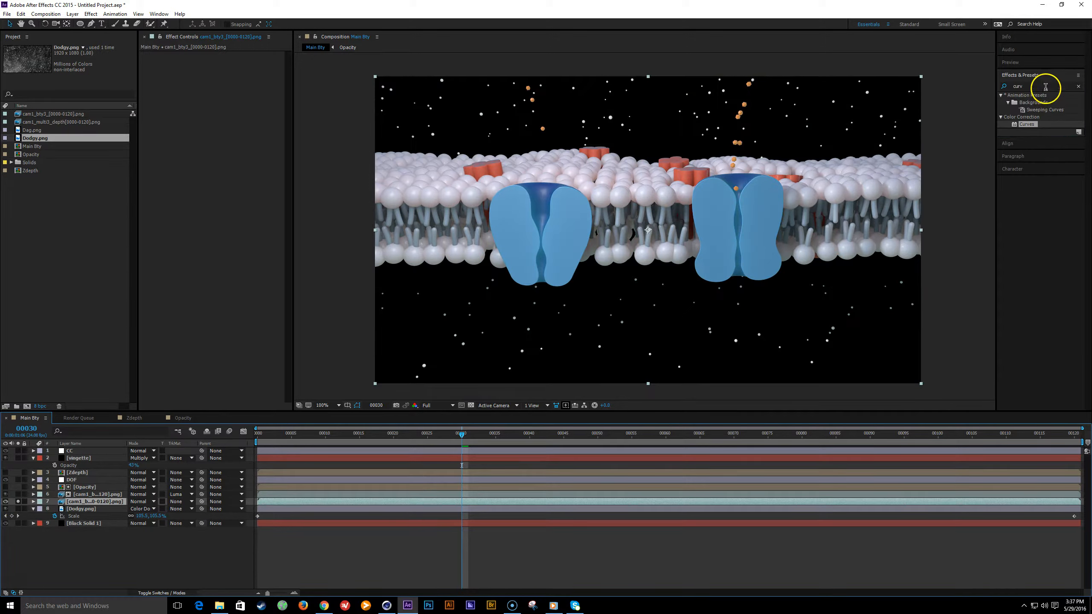
click(1046, 86)
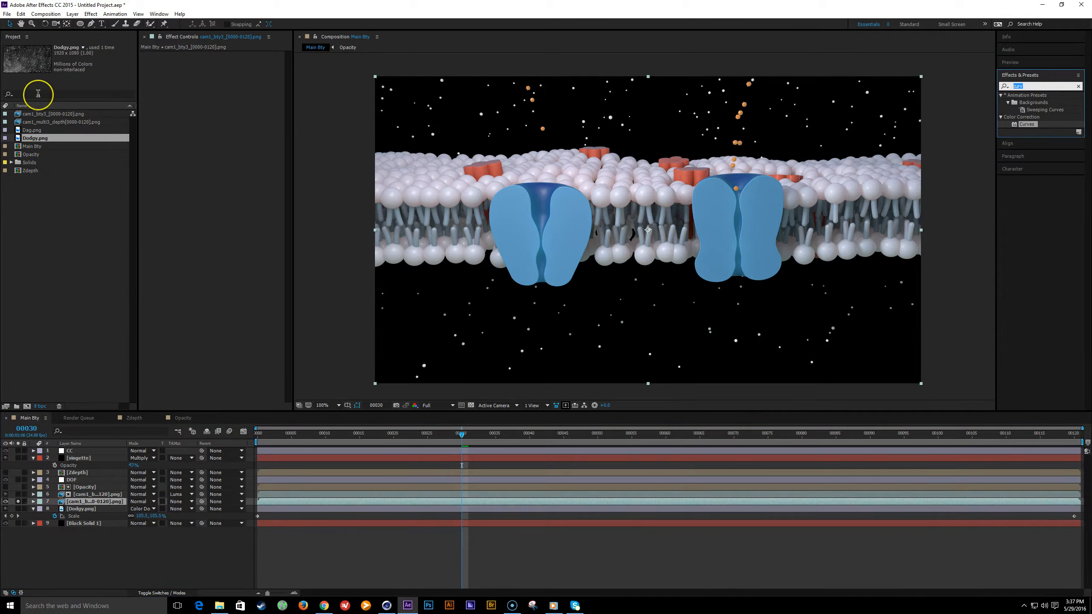
drag(80, 24, 110, 31)
drag(324, 121, 908, 289)
key(ctrl+z)
- Mask the membrane copy with a rectangle starting just above the membrane and feather it by about 162 pixels
drag(81, 23, 101, 31)
drag(334, 138, 967, 398)
key(v)
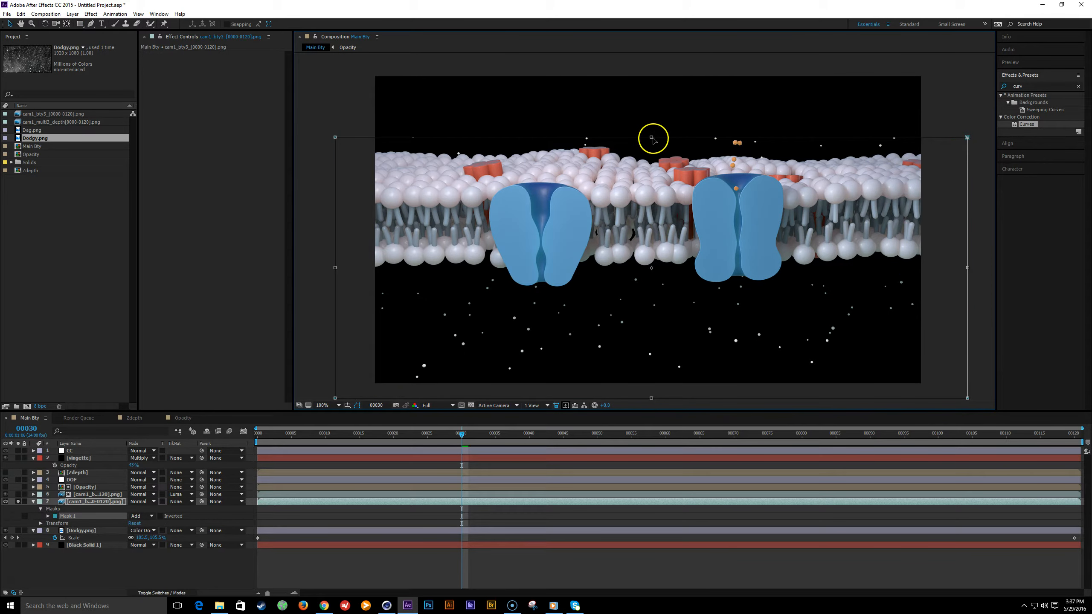
drag(651, 138, 650, 150)
key(f)
drag(140, 516, 205, 515)
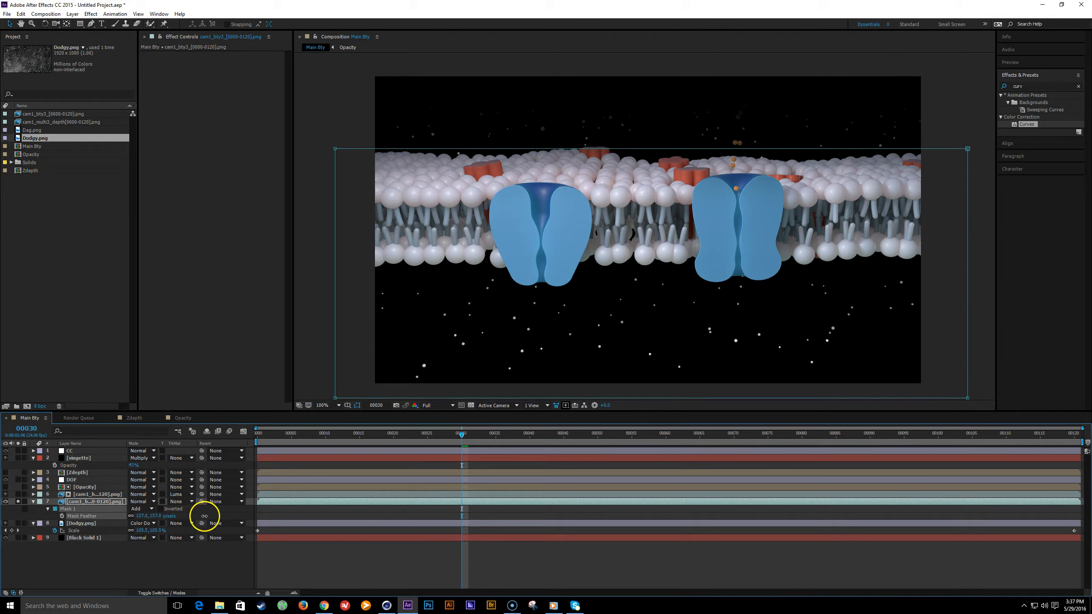
- Add an Exposure effect to the masked membrane copy and darken it with exposure -0.20 and a lower gamma correction
double_click(1033, 85)
text(expos)
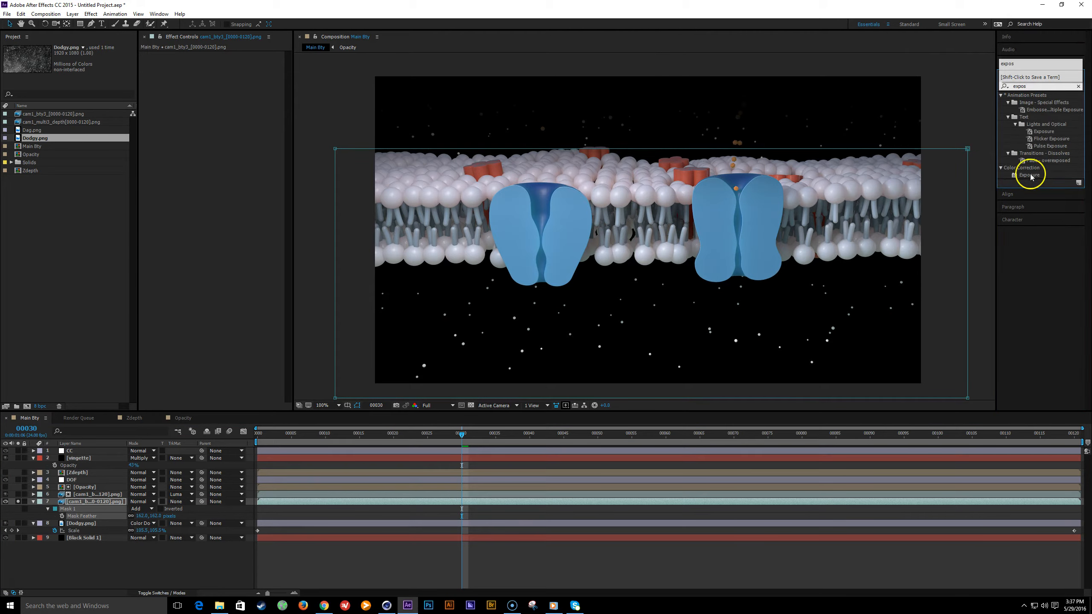
double_click(1030, 175)
drag(226, 75, 201, 92)
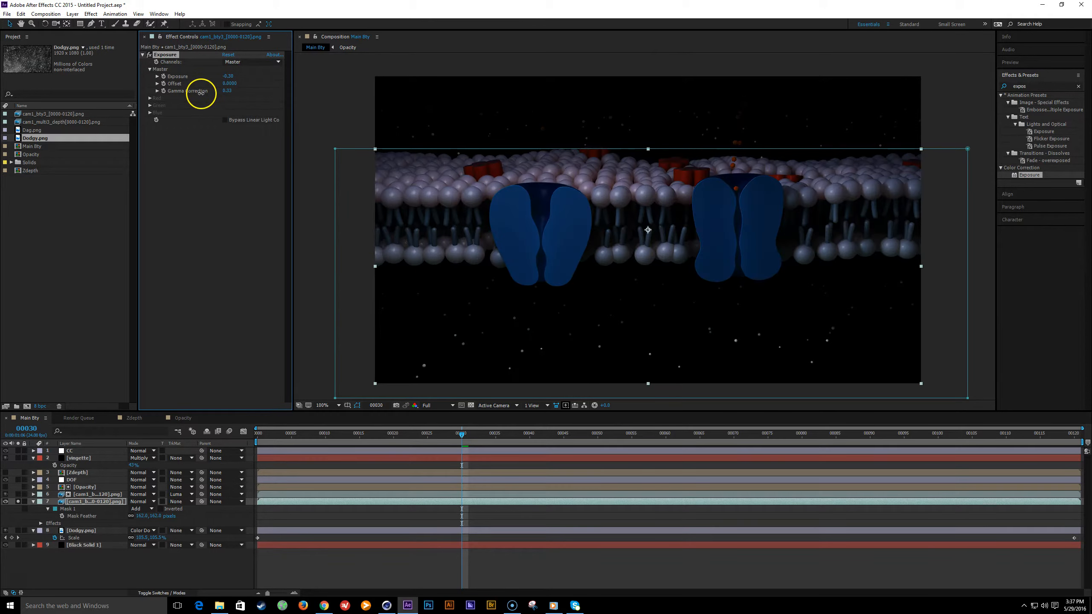
- Add a Fast Blur effect to the masked, darkened membrane copy and set its blurriness to 40
click(1045, 87)
key(BackSpace)
key(BackSpace)
key(BackSpace)
key(BackSpace)
key(BackSpace)
text(fast)
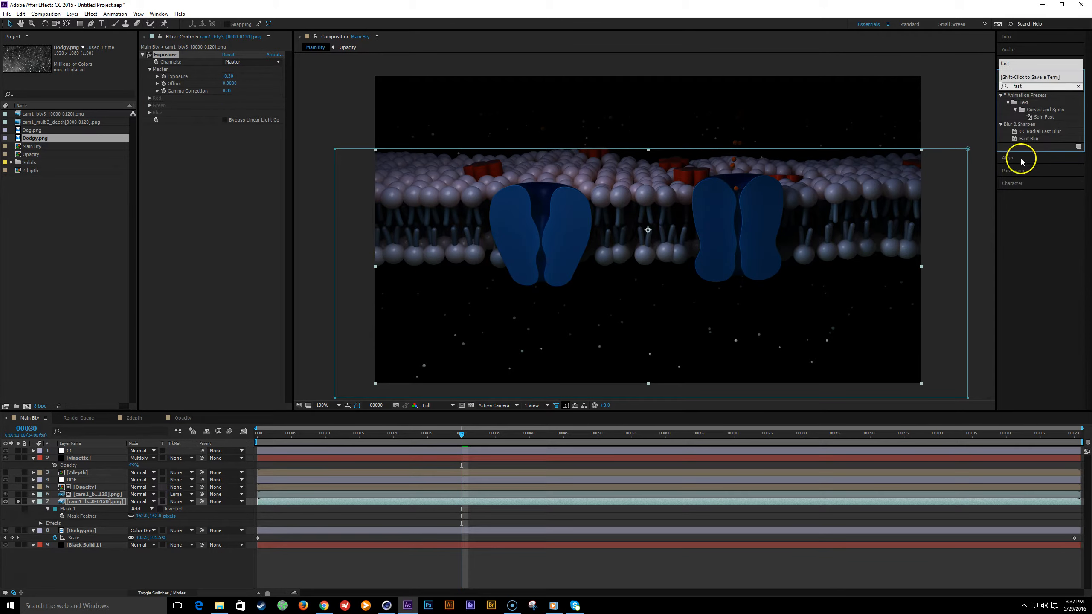
double_click(1031, 139)
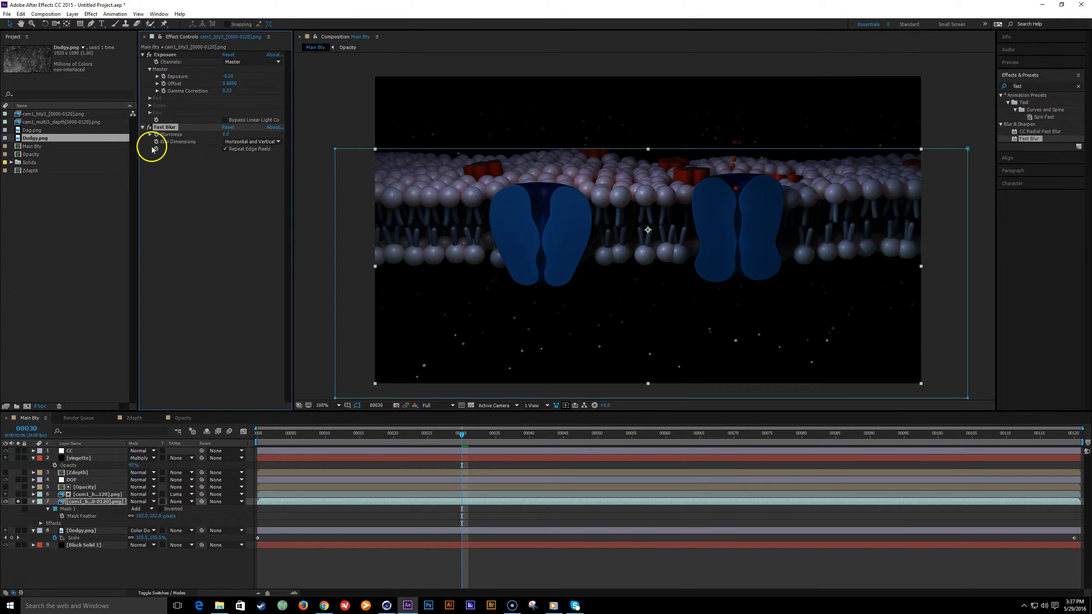
text(40)
key(Return)
- Turn off solo for the blurred membrane copy and set its blending mode to Multiply
click(18, 502)
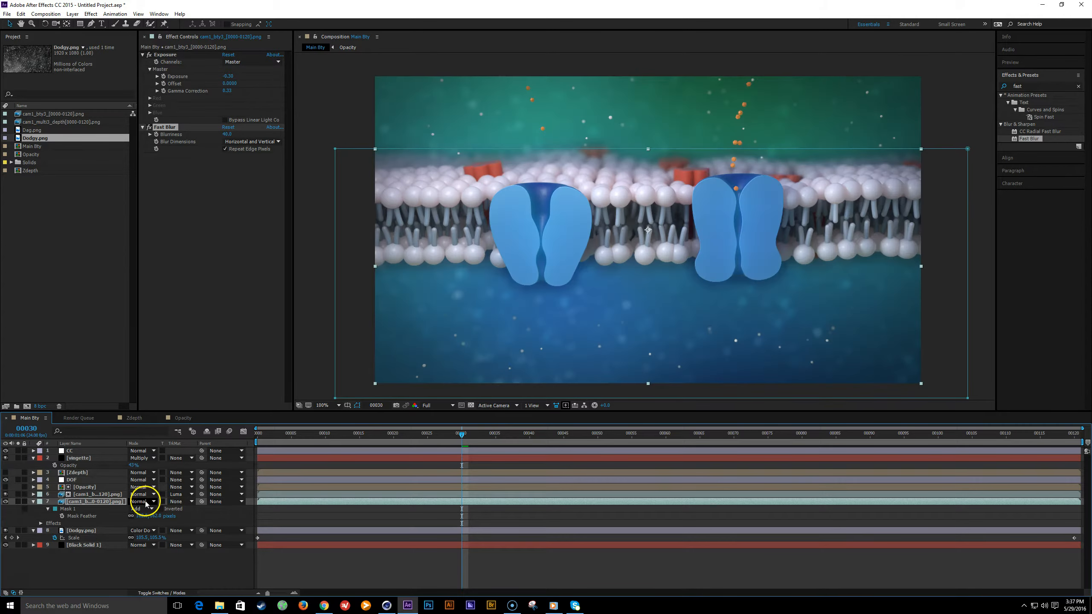
click(146, 502)
click(155, 164)
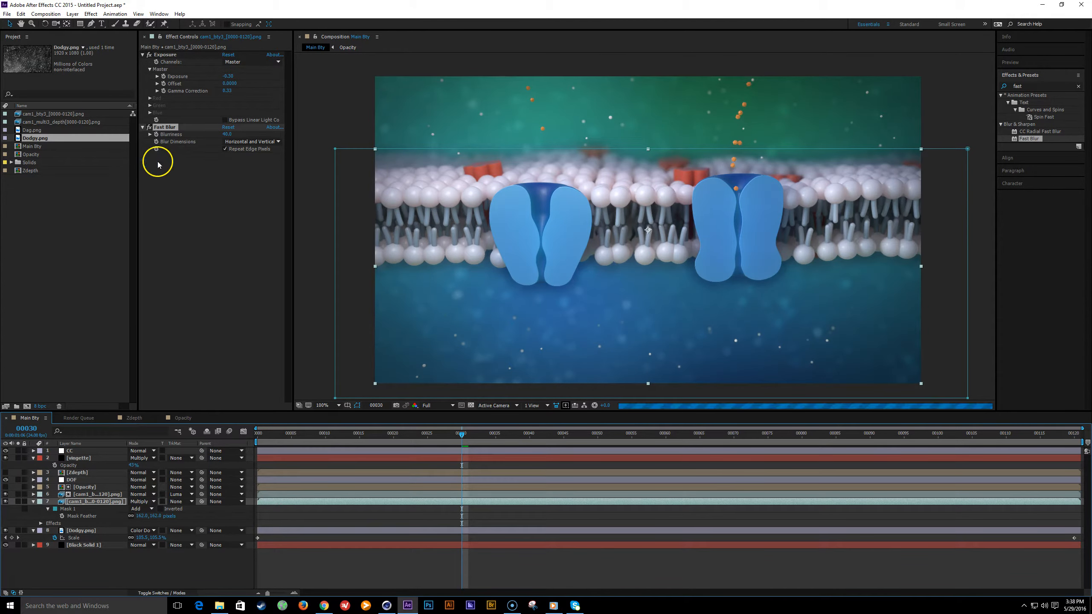
- Lower the top edge of the copy's mask to the middle of the membrane and raise the Fast Blur blurriness above 100
double_click(966, 148)
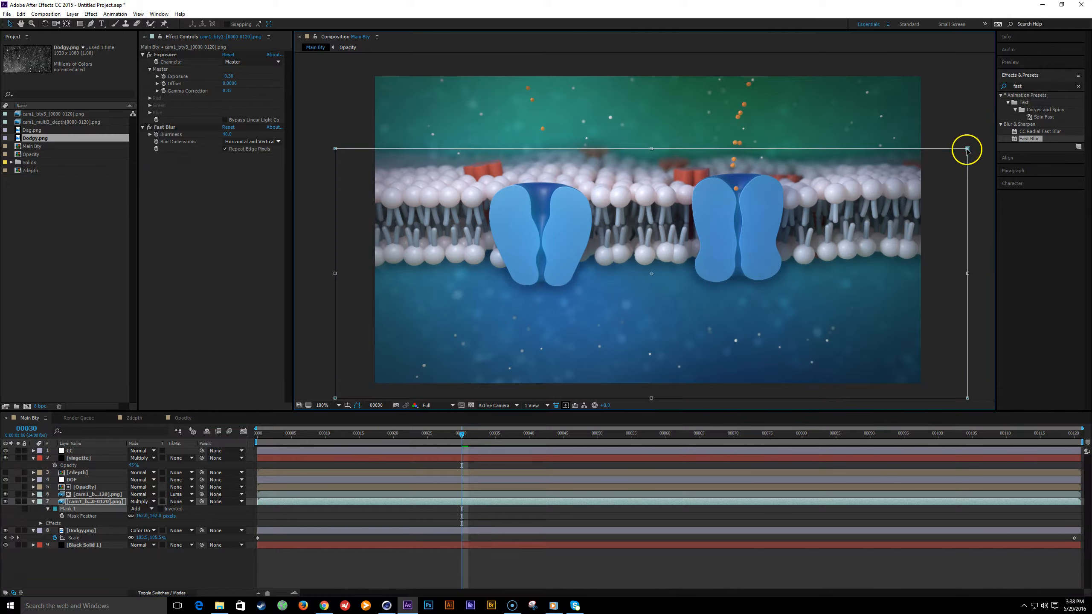
drag(650, 148, 651, 225)
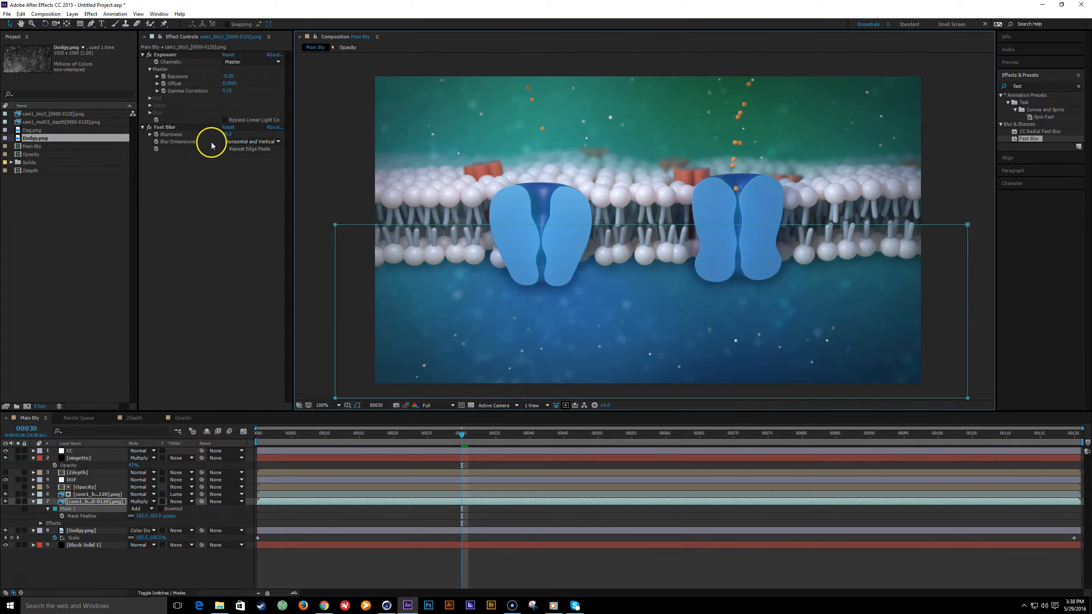
drag(227, 138, 267, 136)
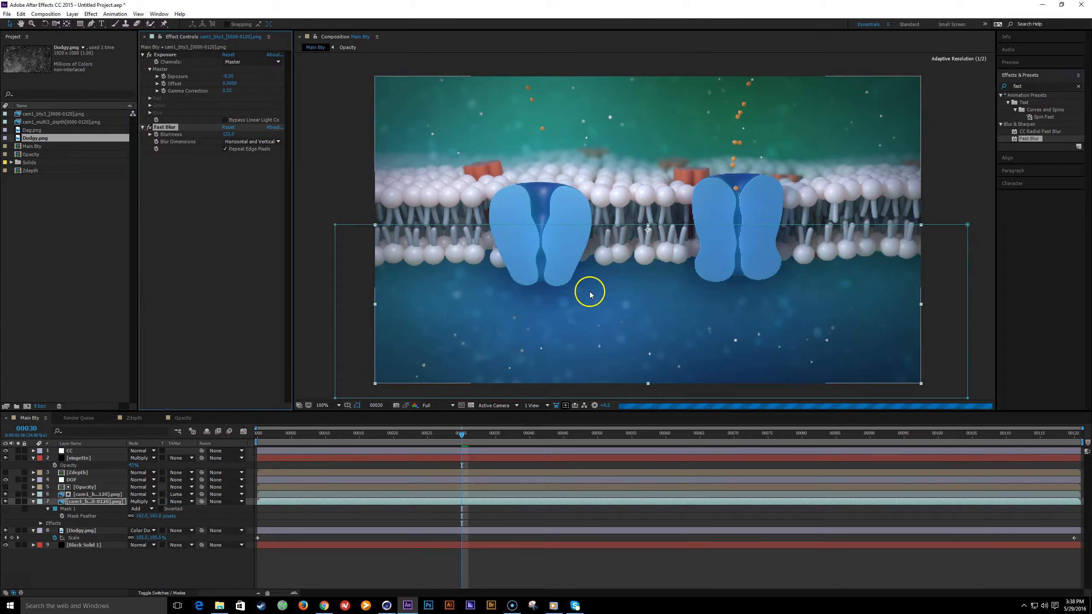
double_click(968, 224)
drag(651, 224, 650, 223)
- Go to frame 23, show the membrane copy's opacity, and slightly raise its Exposure gamma correction
drag(279, 434, 420, 447)
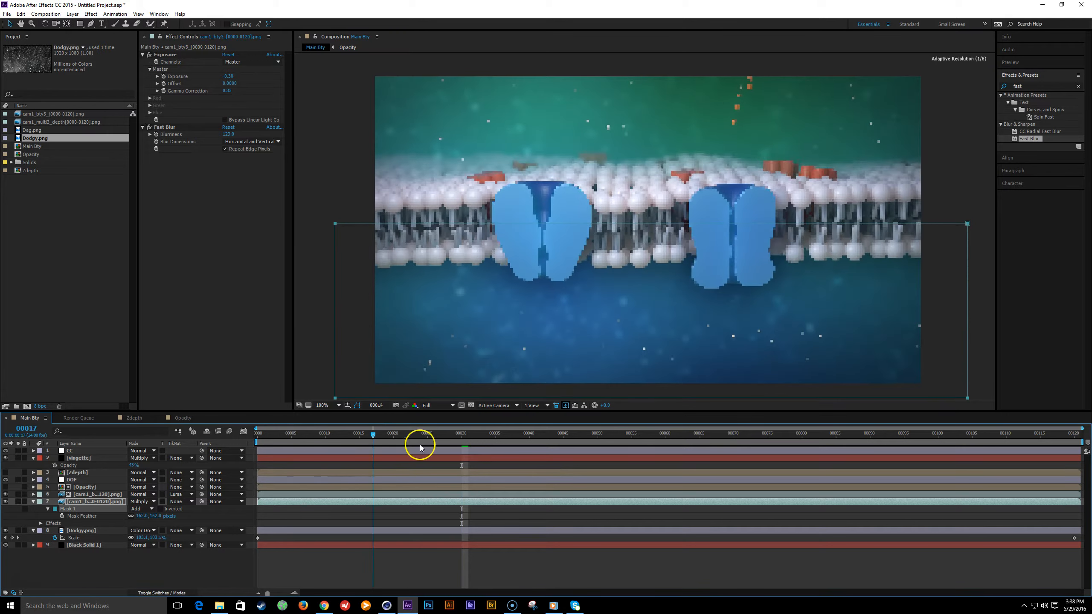
click(78, 502)
key(t)
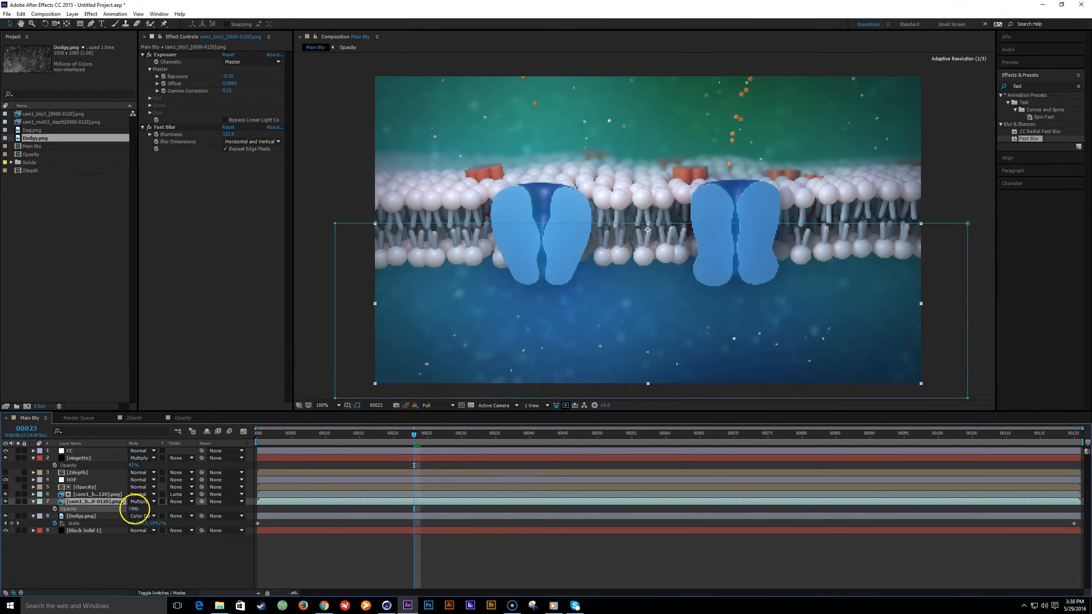
click(222, 299)
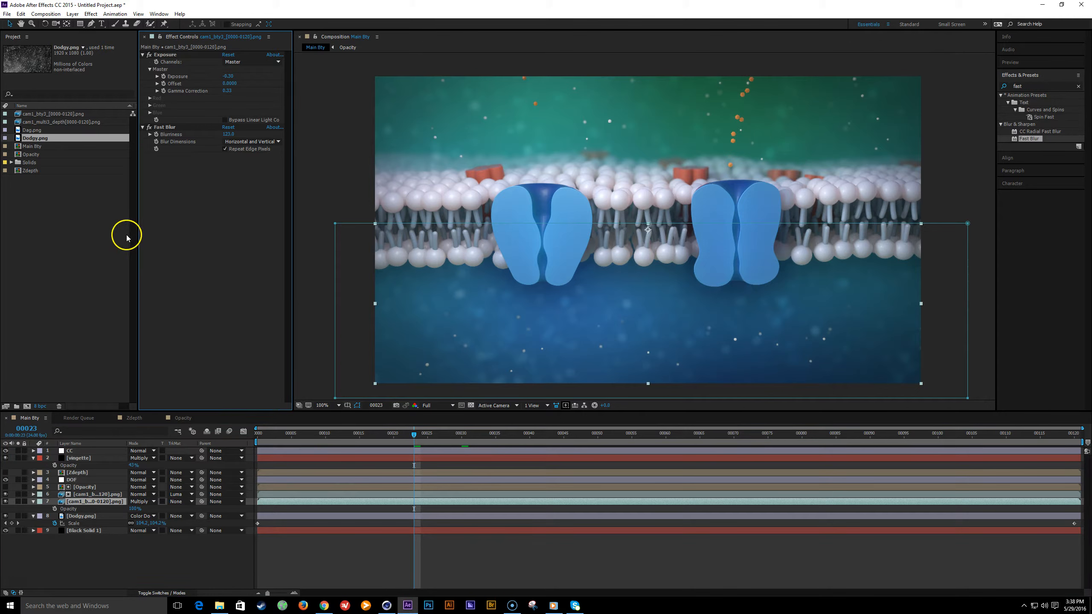
drag(227, 92, 231, 99)
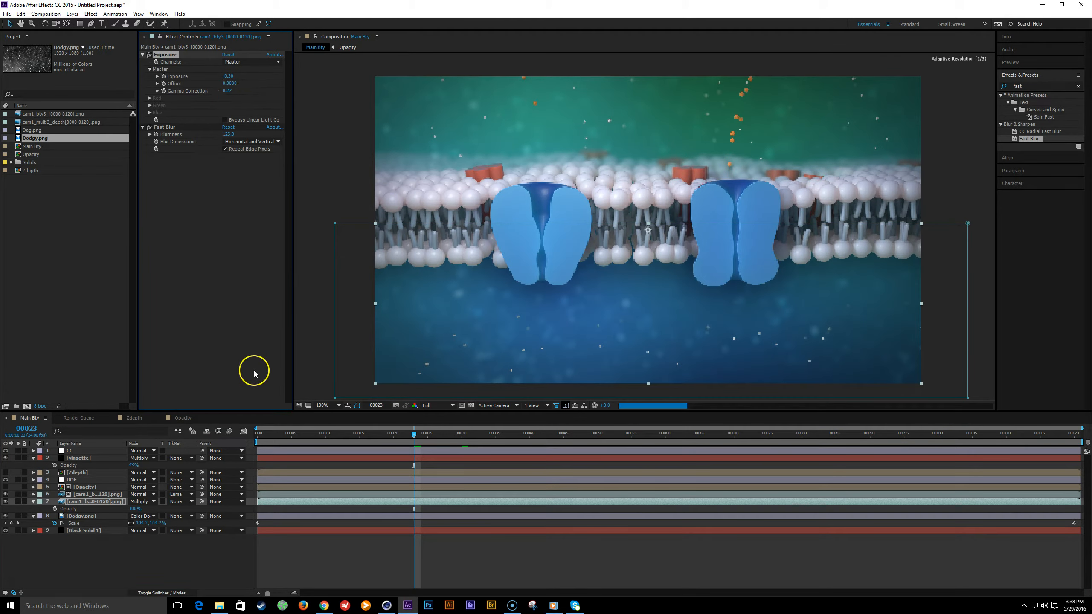
- Select the Dodgy.png layer and play the full composite to review the shadowed membrane and particles
key(ctrl+Down)
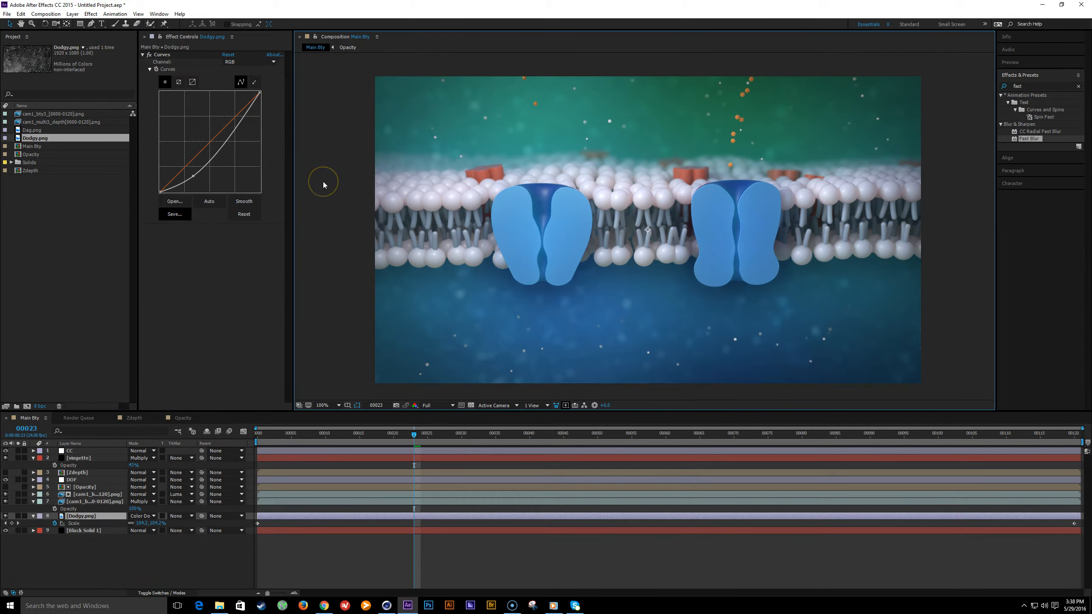
key(space)
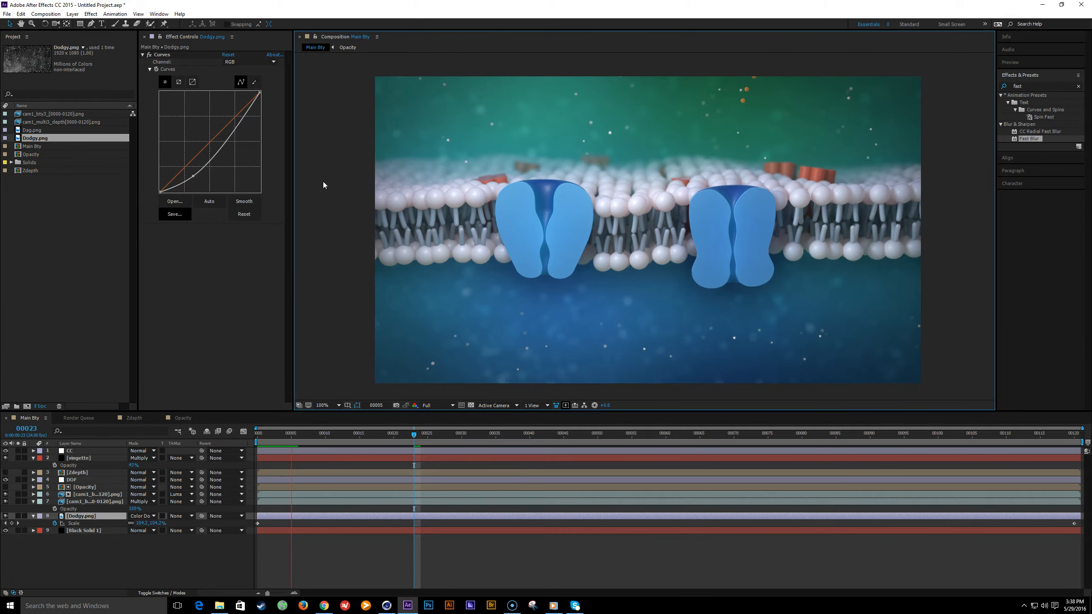
click(7, 514)
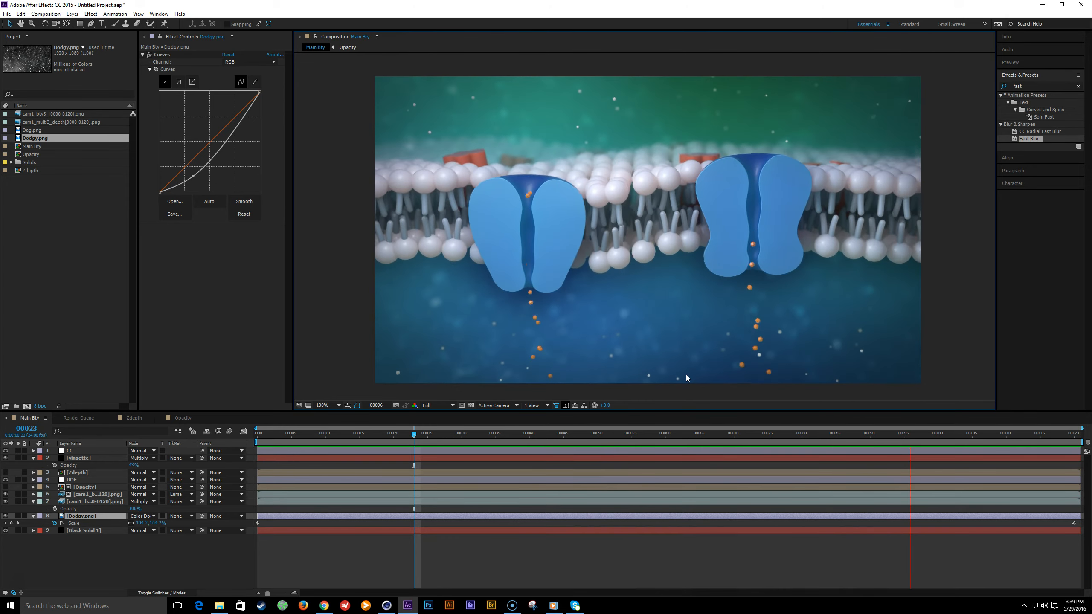
click(623, 209)
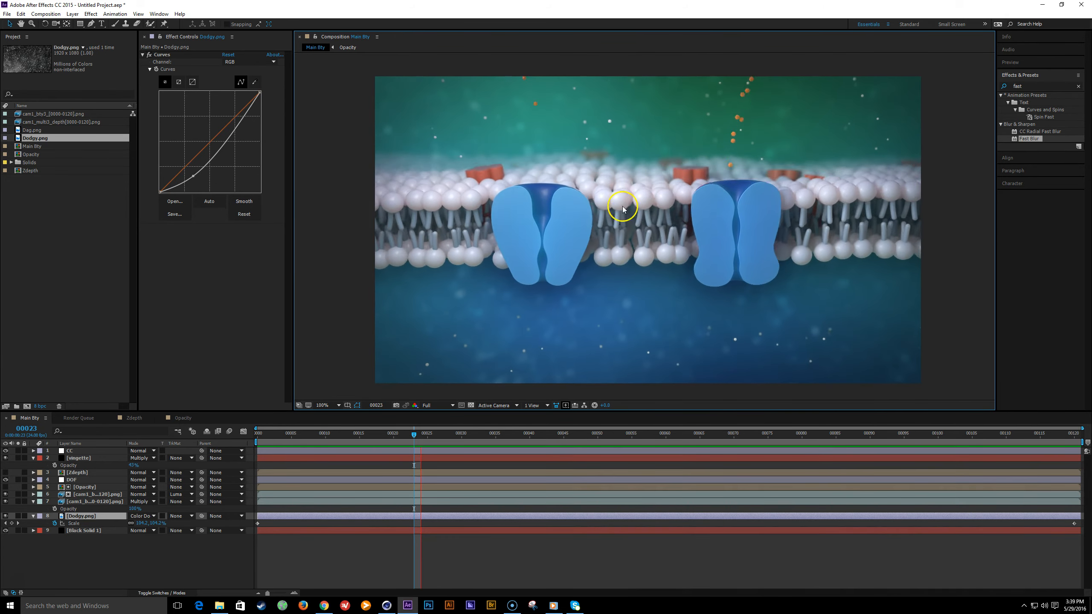